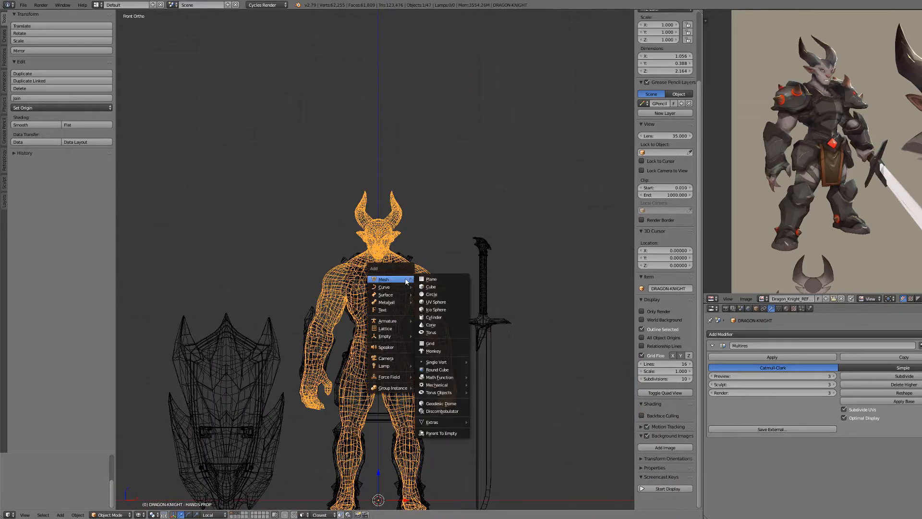
Add a UV sphere at the origin with 16 segments and 12 rings
{"action": "left_click", "coordinate": [428, 301]}
{"action": "scroll", "coordinate": [408, 321], "scroll_direction": "down", "scroll_amount": 3}
{"action": "scroll", "coordinate": [403, 321], "scroll_direction": "up", "scroll_amount": 3}
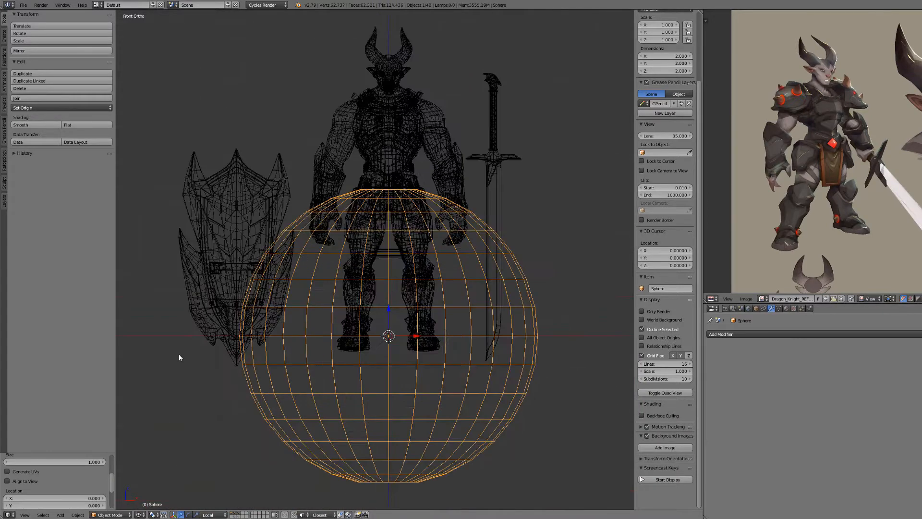
{"action": "scroll", "coordinate": [114, 472], "scroll_direction": "down", "scroll_amount": 2}
{"action": "scroll", "coordinate": [115, 471], "scroll_direction": "up", "scroll_amount": 2}
{"action": "left_click", "coordinate": [92, 475]}
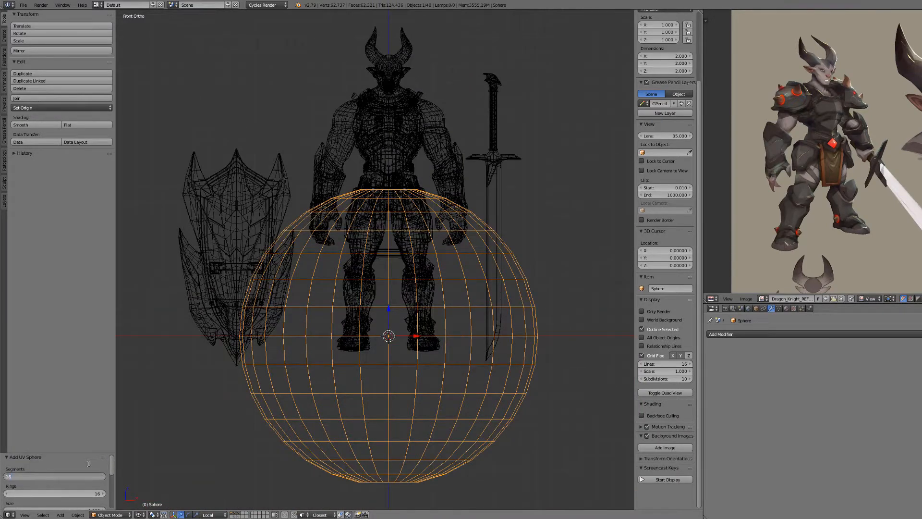
{"action": "type", "text": "16"}
{"action": "key", "text": "Tab"}
{"action": "type", "text": "1"}
{"action": "key", "text": "Return"}
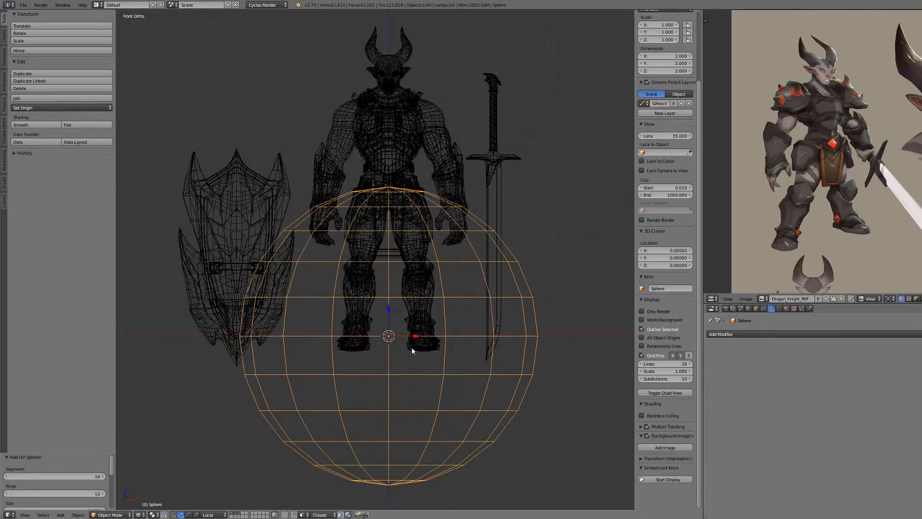
Scale the sphere to about 0.149 and raise it about 1.559 along Z to the base of the neck
{"action": "key", "text": "s"}
{"action": "left_click", "coordinate": [394, 357]}
{"action": "key", "text": "g"}
{"action": "key", "text": "z"}
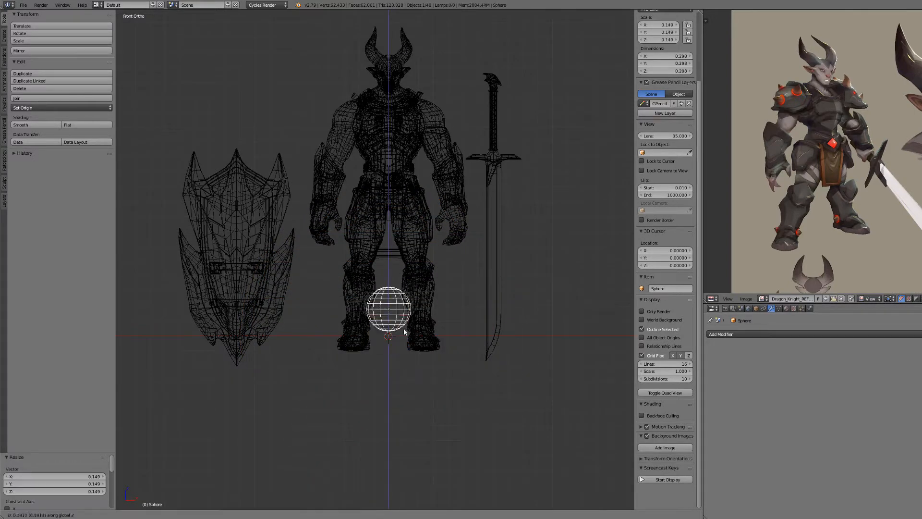
{"action": "left_click", "coordinate": [419, 126]}
Copy the body's object name and rename the sphere as DRAGON-KNIGHT-TONG
{"action": "right_click", "coordinate": [445, 118]}
{"action": "left_click", "coordinate": [756, 309]}
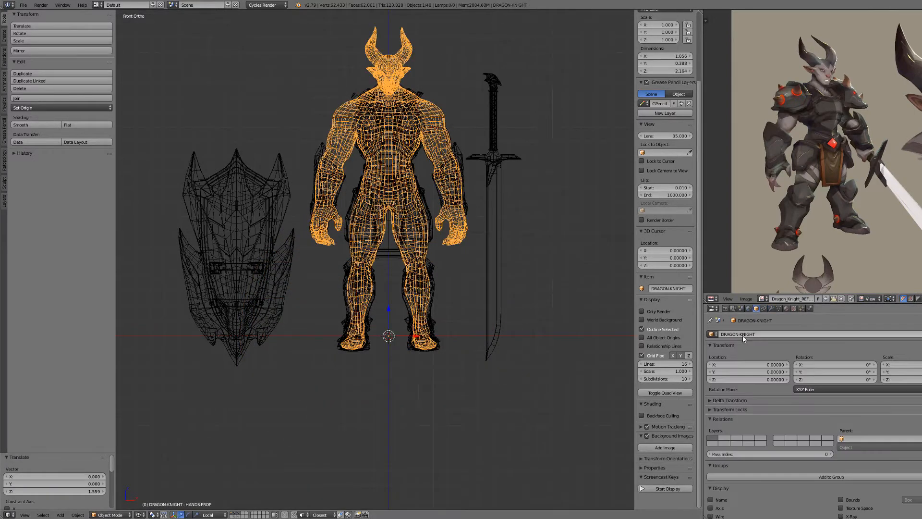
{"action": "key", "text": "Return"}
{"action": "key", "text": "z"}
{"action": "middle_click_drag", "start_coordinate": [391, 138], "coordinate": [358, 306], "text": "shift"}
{"action": "scroll", "coordinate": [358, 306], "scroll_direction": "up", "scroll_amount": 2}
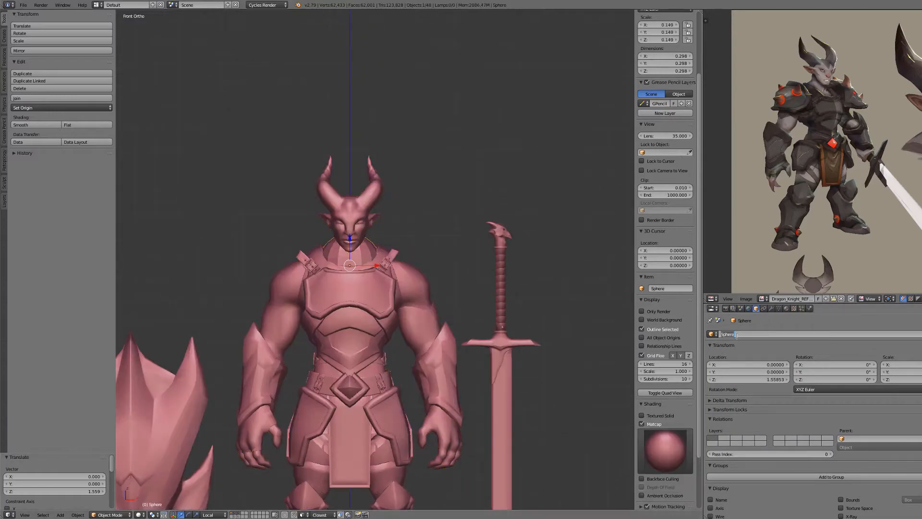
{"action": "key", "text": "Return"}
Edit the sphere's mesh in wireframe side view, shrinking it and moving it into the mouth between the teeth
{"action": "scroll", "coordinate": [442, 336], "scroll_direction": "up", "scroll_amount": 5}
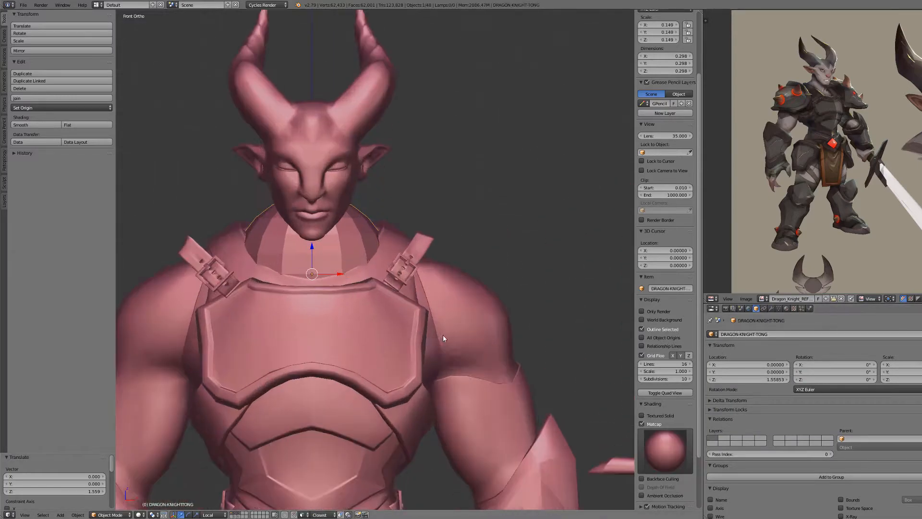
{"action": "key", "text": "KP_3"}
{"action": "key", "text": "z"}
{"action": "scroll", "coordinate": [385, 315], "scroll_direction": "up", "scroll_amount": 5}
{"action": "middle_click_drag", "start_coordinate": [396, 316], "coordinate": [362, 336], "text": "shift"}
{"action": "key", "text": "Tab"}
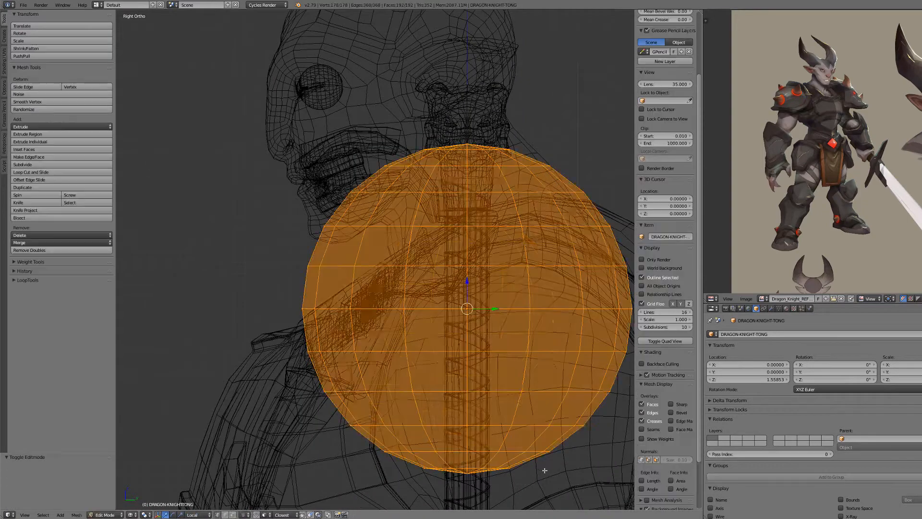
{"action": "key", "text": "s"}
{"action": "left_click", "coordinate": [490, 331]}
{"action": "key", "text": "g"}
{"action": "left_click", "coordinate": [375, 214]}
Tilt the sphere's mesh along the jaw line, enlarge it by about 1.046 and shift it farther back in the mouth
{"action": "scroll", "coordinate": [390, 177], "scroll_direction": "up", "scroll_amount": 3}
{"action": "middle_click_drag", "start_coordinate": [392, 174], "coordinate": [387, 301], "text": "shift"}
{"action": "key", "text": "r"}
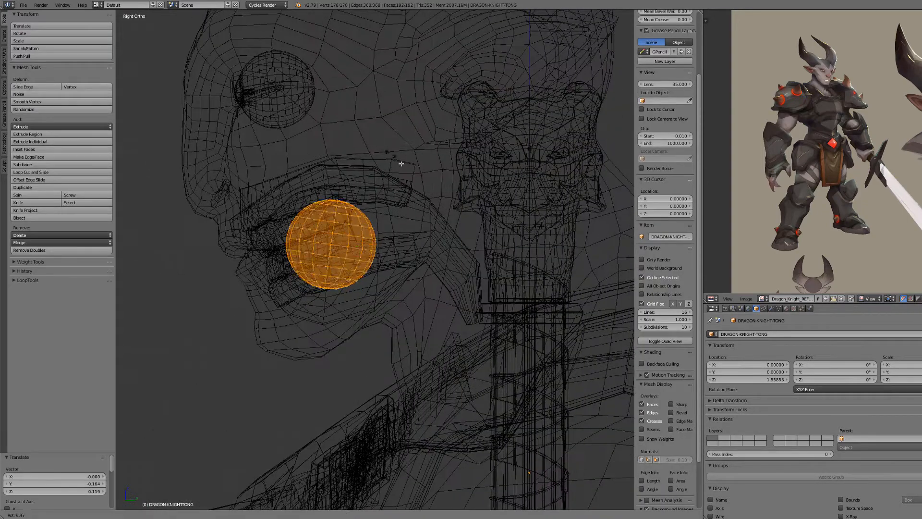
{"action": "left_click", "coordinate": [418, 261]}
{"action": "key", "text": "s"}
{"action": "left_click", "coordinate": [395, 241]}
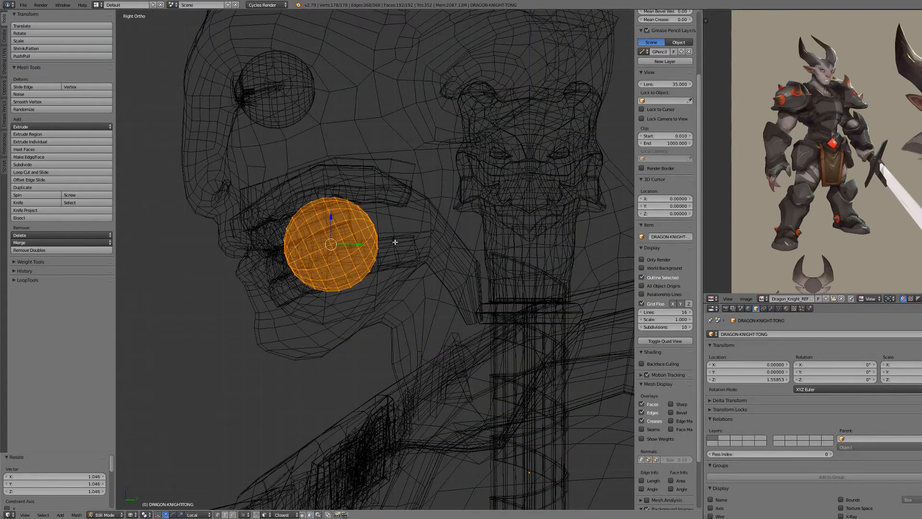
{"action": "key", "text": "r"}
{"action": "left_click", "coordinate": [402, 270]}
{"action": "key", "text": "g"}
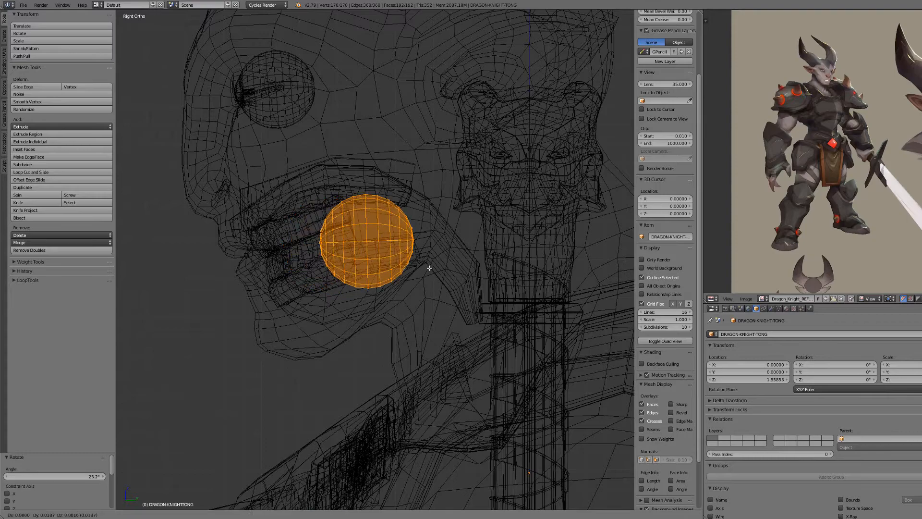
{"action": "left_click", "coordinate": [428, 268]}
Switch the tongue sphere to Sculpt Mode and choose the Grab brush with a radius of about 99 px
{"action": "middle_click_drag", "start_coordinate": [428, 268], "coordinate": [410, 295]}
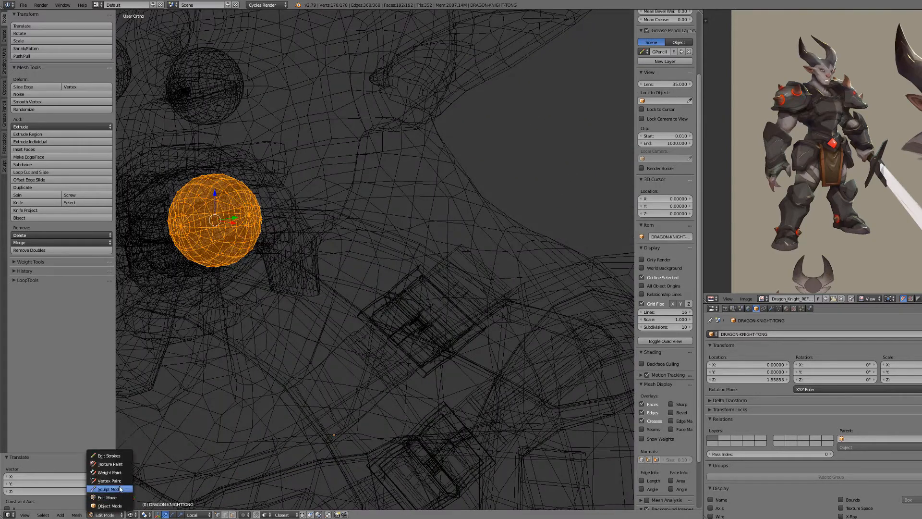
{"action": "left_click", "coordinate": [120, 486]}
{"action": "middle_click_drag", "start_coordinate": [210, 241], "coordinate": [266, 234], "text": "shift"}
{"action": "key", "text": "g"}
{"action": "key", "text": "f"}
{"action": "left_click", "coordinate": [215, 254]}
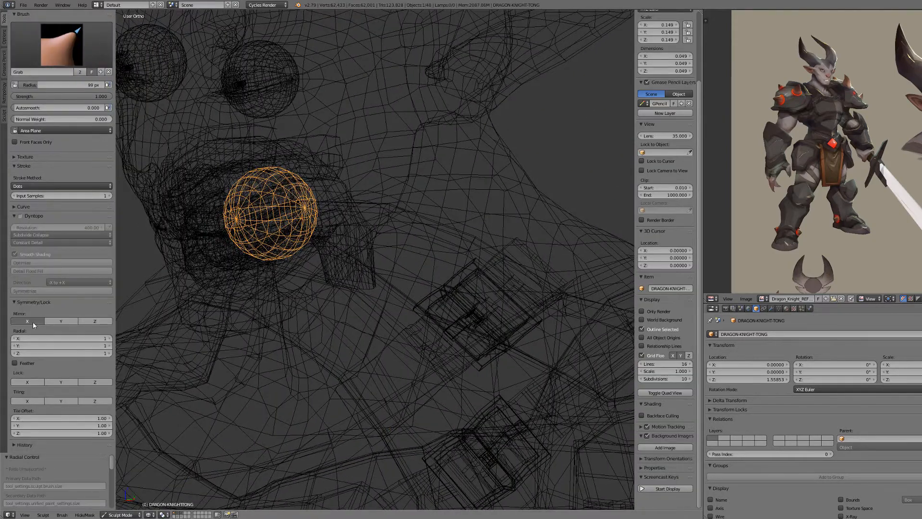
Flatten the sphere from below and above and pull its front toward the teeth with a 252 px Grab brush in side view
{"action": "key", "text": "KP_3"}
{"action": "scroll", "coordinate": [263, 236], "scroll_direction": "up", "scroll_amount": 2}
{"action": "middle_click_drag", "start_coordinate": [402, 286], "coordinate": [382, 283], "text": "shift"}
{"action": "key", "text": "f"}
{"action": "left_click", "coordinate": [412, 284]}
{"action": "left_click_drag", "start_coordinate": [408, 296], "coordinate": [408, 276]}
{"action": "key", "text": "ctrl+z"}
{"action": "key", "text": "f"}
{"action": "left_click", "coordinate": [428, 287]}
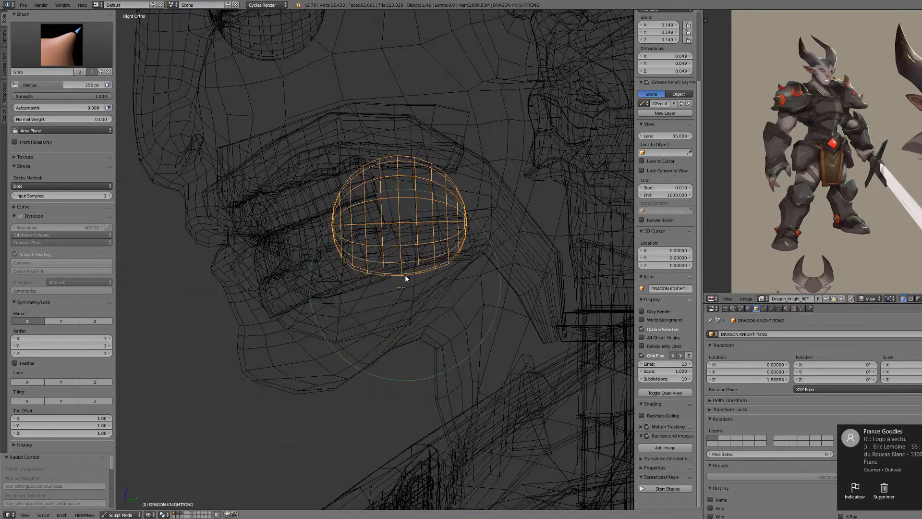
{"action": "left_click_drag", "start_coordinate": [326, 233], "coordinate": [310, 248]}
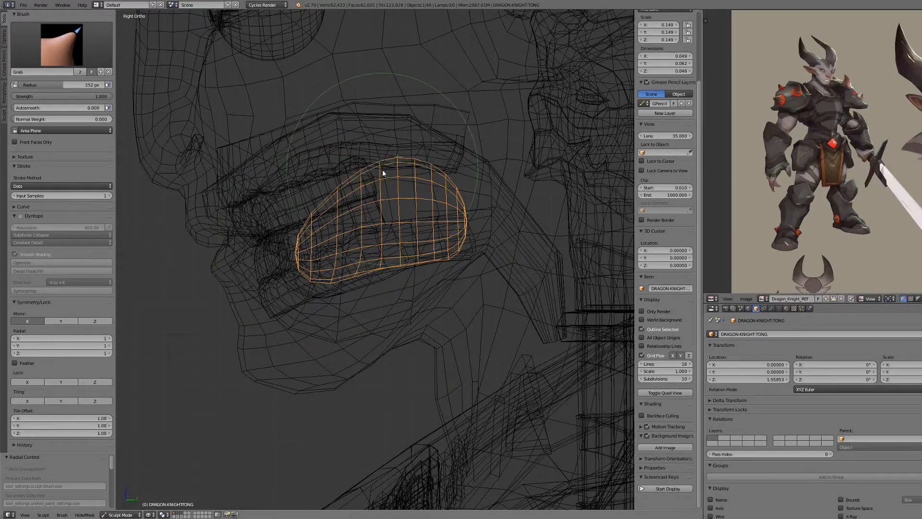
{"action": "left_click_drag", "start_coordinate": [426, 188], "coordinate": [428, 216]}
Lengthen the tongue to about 0.076 and narrow it to about 0.035 wide with a 247 px Grab brush
{"action": "key", "text": "f"}
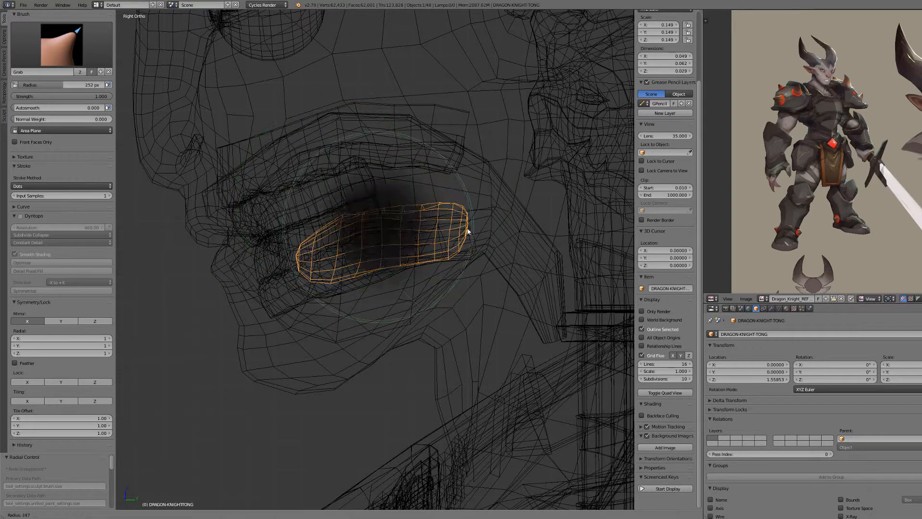
{"action": "left_click", "coordinate": [433, 229]}
{"action": "middle_click_drag", "start_coordinate": [443, 255], "coordinate": [348, 186]}
{"action": "key", "text": "f"}
{"action": "left_click", "coordinate": [348, 187]}
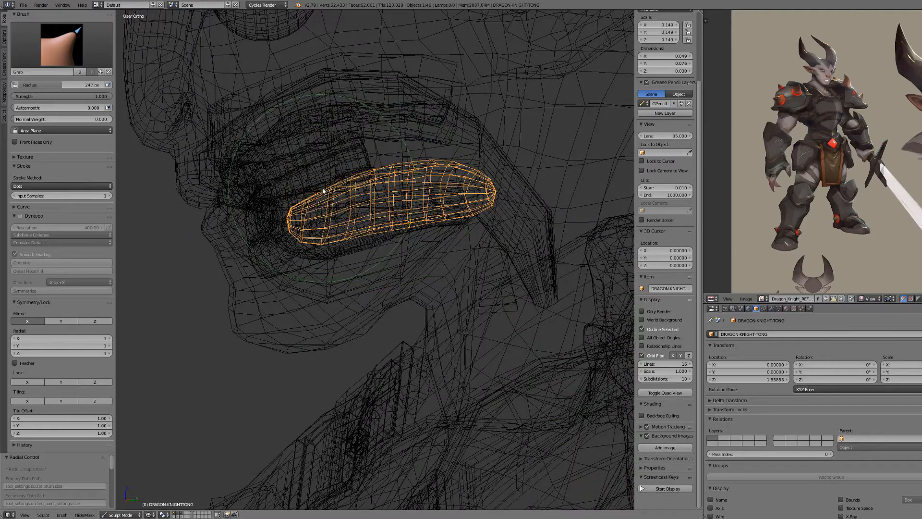
{"action": "key", "text": "KP_1"}
{"action": "middle_click_drag", "start_coordinate": [219, 239], "coordinate": [378, 229], "text": "shift"}
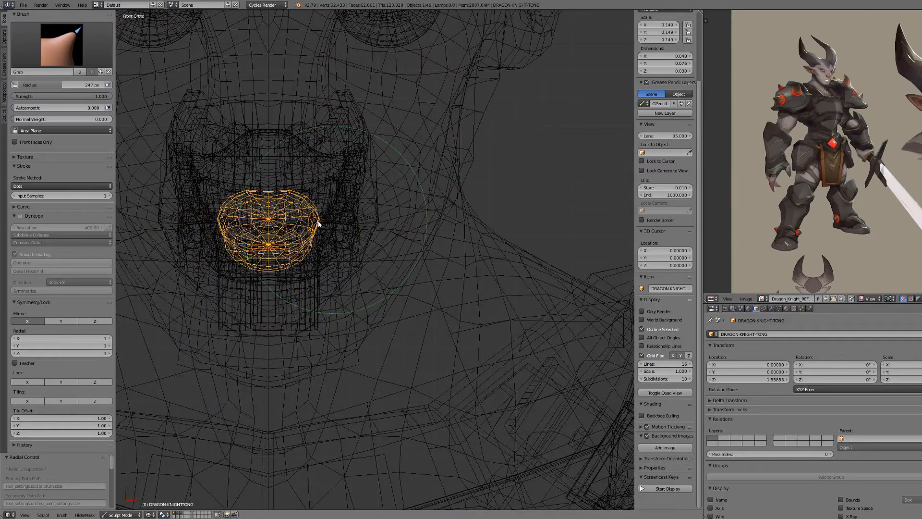
{"action": "left_click_drag", "start_coordinate": [318, 223], "coordinate": [314, 224]}
Pull the middle of the tongue's sides slightly outward from above with a 260 px Grab brush
{"action": "mouse_move", "coordinate": [313, 226]}
{"action": "middle_mouse_down"}
{"action": "mouse_move", "coordinate": [290, 254]}
{"action": "mouse_move", "coordinate": [292, 278]}
{"action": "middle_mouse_up"}
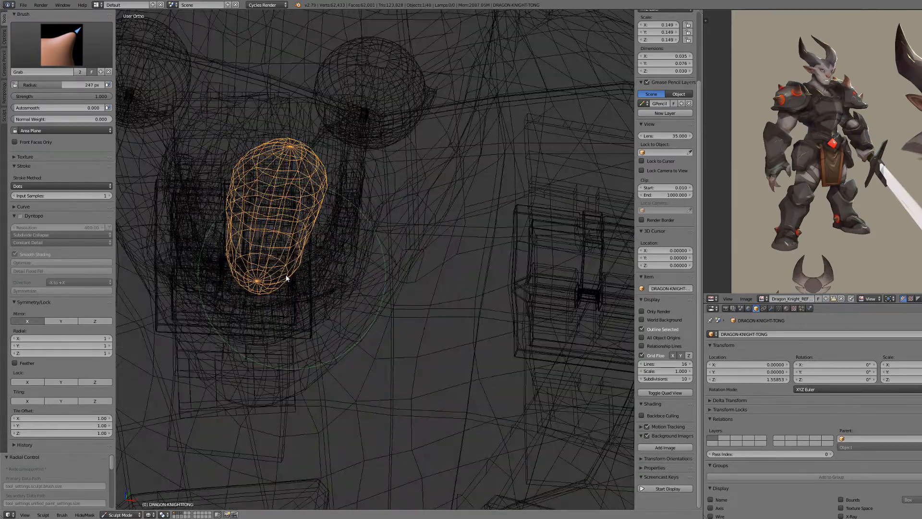
{"action": "middle_click_drag", "start_coordinate": [303, 226], "coordinate": [302, 244]}
{"action": "key", "text": "f"}
{"action": "left_click", "coordinate": [307, 237]}
{"action": "left_click_drag", "start_coordinate": [307, 234], "coordinate": [313, 236]}
{"action": "scroll", "coordinate": [323, 233], "scroll_direction": "down", "scroll_amount": 2}
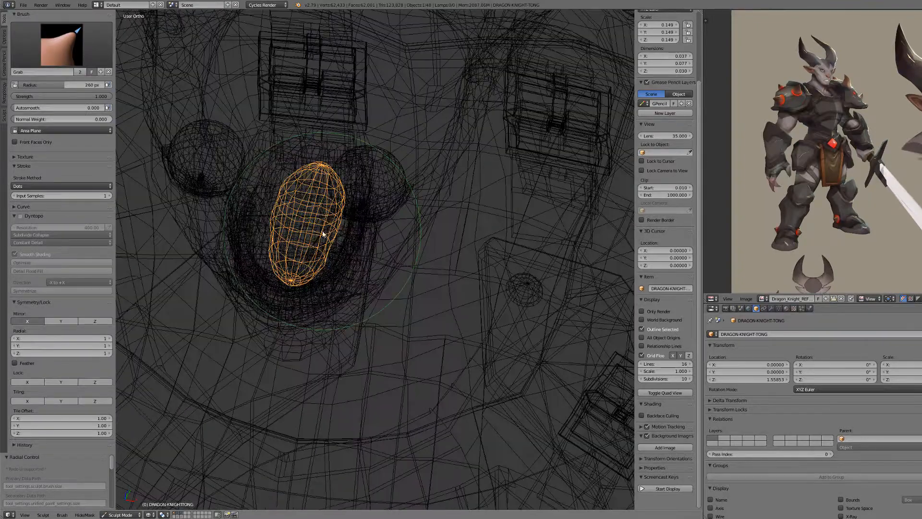
{"action": "scroll", "coordinate": [323, 233], "scroll_direction": "up", "scroll_amount": 2}
Return to Object Mode in solid shading and hide the body mesh to expose the mouth parts
{"action": "key", "text": "Tab"}
{"action": "key", "text": "z"}
{"action": "mouse_move", "coordinate": [324, 231]}
{"action": "middle_mouse_down"}
{"action": "mouse_move", "coordinate": [315, 205]}
{"action": "mouse_move", "coordinate": [376, 188]}
{"action": "middle_mouse_up"}
{"action": "scroll", "coordinate": [317, 204], "scroll_direction": "down", "scroll_amount": 8}
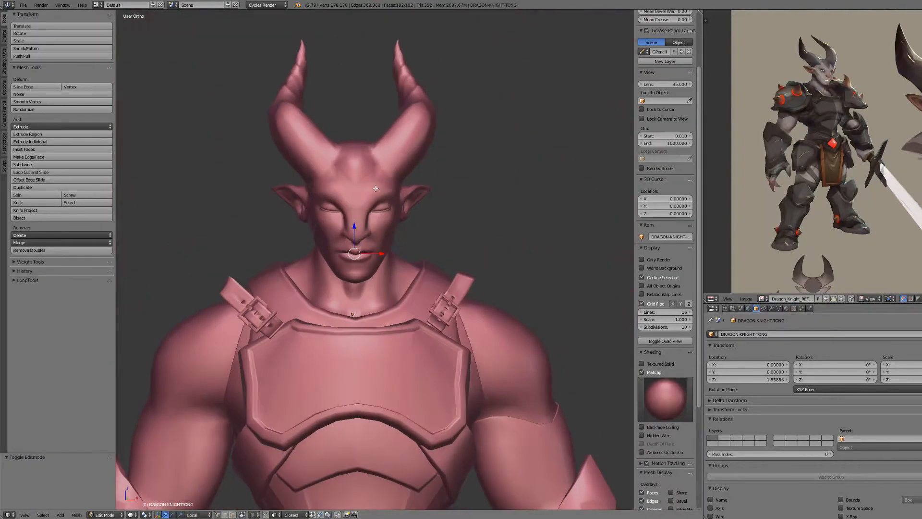
{"action": "key", "text": "Tab"}
{"action": "left_click", "coordinate": [106, 515]}
{"action": "left_click", "coordinate": [110, 504]}
{"action": "right_click", "coordinate": [220, 449]}
{"action": "key", "text": "h"}
Select the tongue behind the gums and open its mesh for editing in solid shading, seen from the back
{"action": "mouse_move", "coordinate": [381, 223]}
{"action": "middle_mouse_down"}
{"action": "mouse_move", "coordinate": [352, 241]}
{"action": "mouse_move", "coordinate": [272, 221]}
{"action": "middle_mouse_up"}
{"action": "right_click", "coordinate": [352, 242]}
{"action": "key", "text": "z"}
{"action": "scroll", "coordinate": [350, 250], "scroll_direction": "up", "scroll_amount": 4}
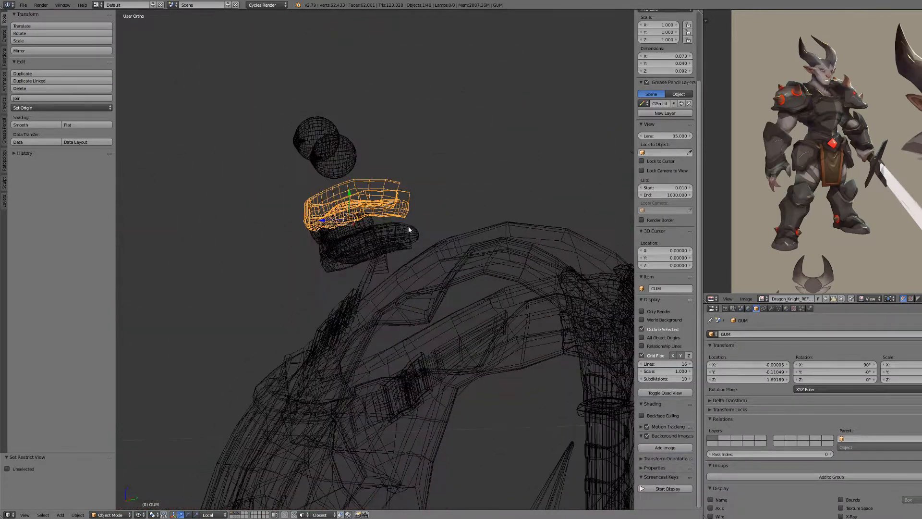
{"action": "right_click", "coordinate": [409, 230]}
{"action": "scroll", "coordinate": [430, 235], "scroll_direction": "up", "scroll_amount": 3}
{"action": "key", "text": "Tab"}
{"action": "key", "text": "z"}
{"action": "mouse_move", "coordinate": [451, 241]}
{"action": "middle_mouse_down"}
{"action": "mouse_move", "coordinate": [383, 274]}
{"action": "mouse_move", "coordinate": [325, 263]}
{"action": "mouse_move", "coordinate": [331, 290]}
{"action": "middle_mouse_up"}
{"action": "middle_click_drag", "start_coordinate": [331, 290], "coordinate": [244, 294], "text": "shift"}
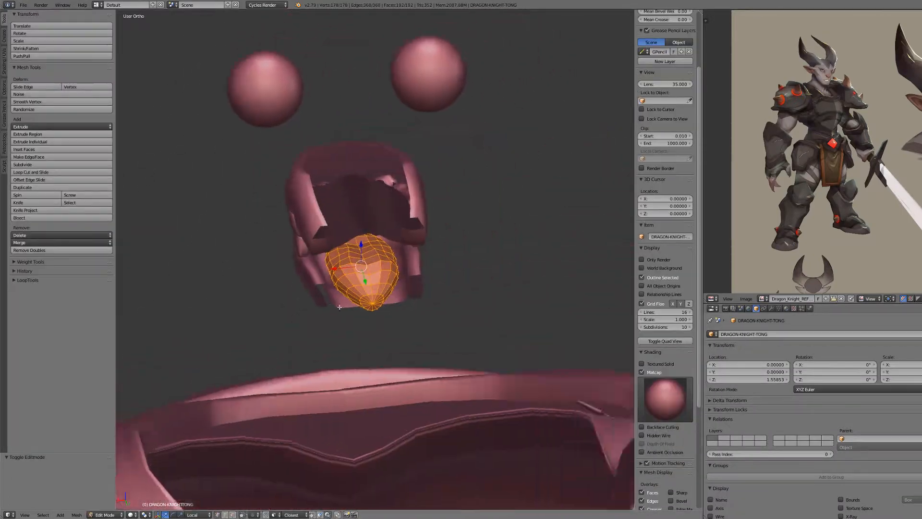
Move the single vertex on the centre line of the tongue's upper surface about 0.003 down along local Z
{"action": "scroll", "coordinate": [269, 278], "scroll_direction": "up", "scroll_amount": 3}
{"action": "key", "text": "a"}
{"action": "right_click", "coordinate": [340, 217]}
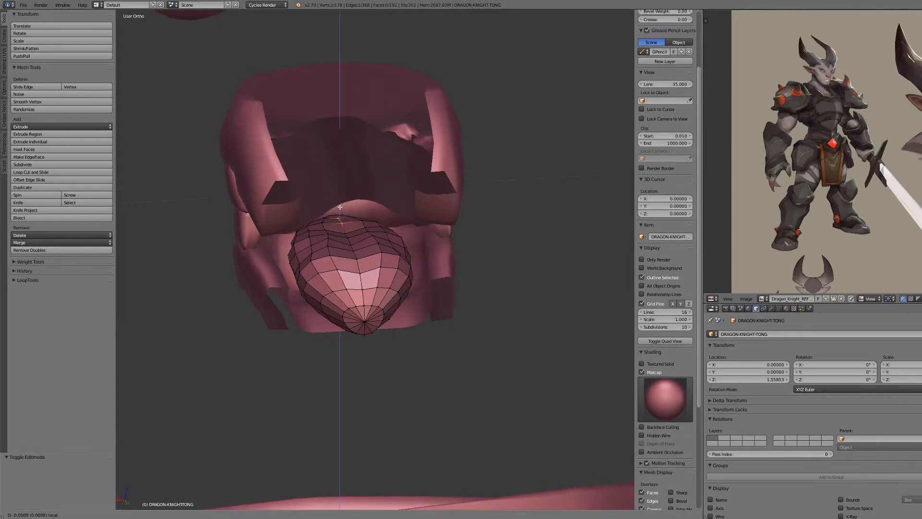
{"action": "left_click", "coordinate": [339, 213]}
Delete the vertices of one half of the tongue up to its centre line
{"action": "mouse_move", "coordinate": [339, 214]}
{"action": "middle_mouse_down"}
{"action": "mouse_move", "coordinate": [379, 225]}
{"action": "mouse_move", "coordinate": [339, 228]}
{"action": "mouse_move", "coordinate": [332, 215]}
{"action": "middle_mouse_up"}
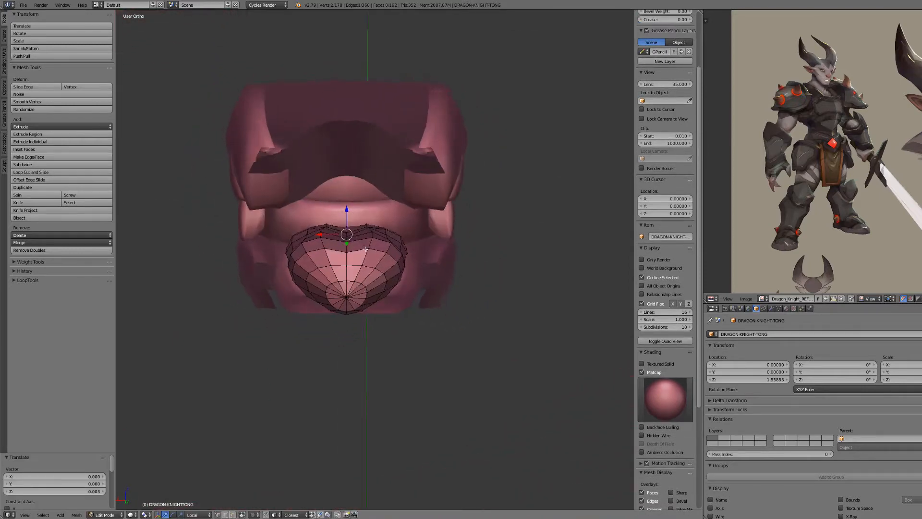
{"action": "key", "text": "z"}
{"action": "key", "text": "a"}
{"action": "left_click_drag", "start_coordinate": [353, 217], "coordinate": [432, 339]}
{"action": "key", "text": "x"}
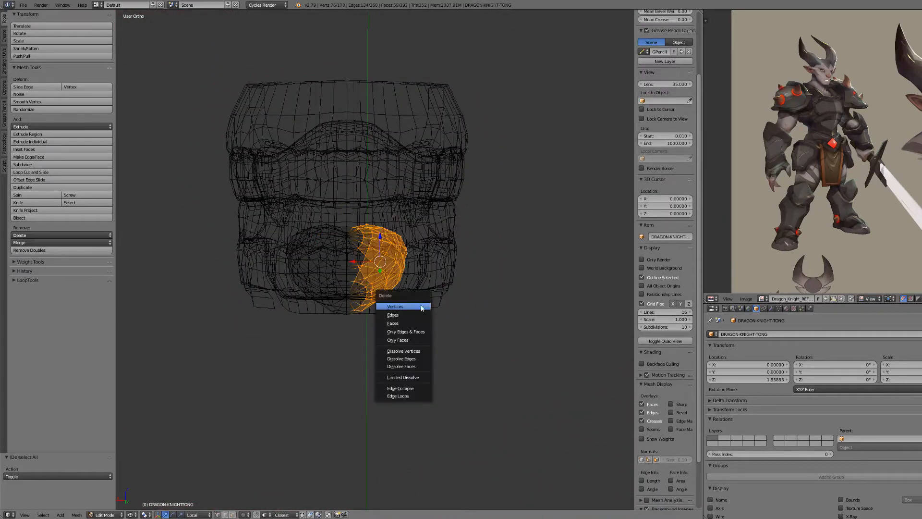
{"action": "left_click", "coordinate": [418, 304]}
{"action": "key", "text": "z"}
Add a Mirror modifier on the X axis with Merge and Clipping enabled to the half tongue
{"action": "left_click", "coordinate": [771, 309]}
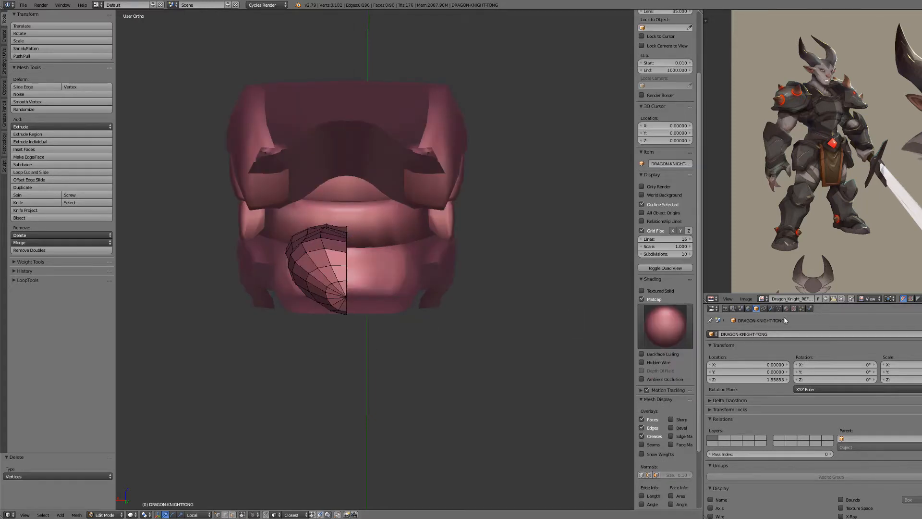
{"action": "left_click", "coordinate": [766, 334]}
{"action": "left_click", "coordinate": [795, 412]}
{"action": "scroll", "coordinate": [340, 330], "scroll_direction": "up", "scroll_amount": 5}
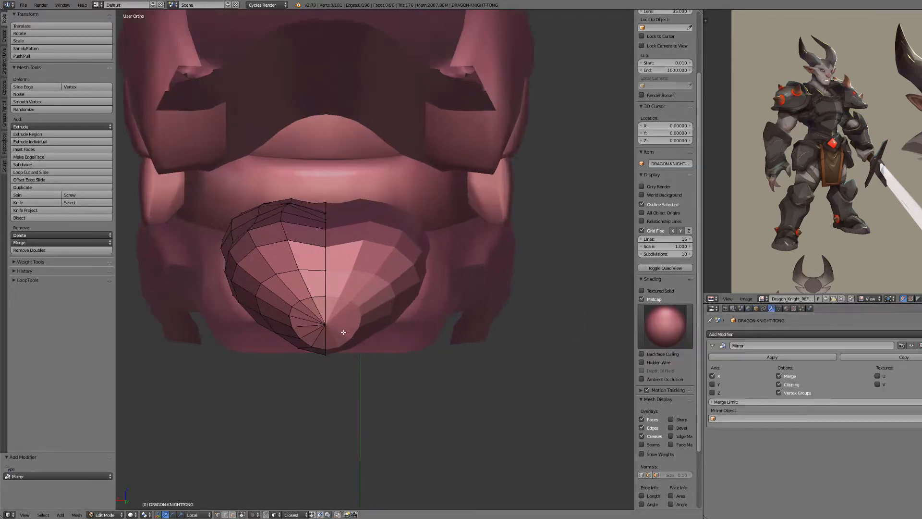
Slide the edge runs beside the centre seam on the tongue's upper surface toward the seam, the second by a factor of about 0.139
{"action": "right_click", "coordinate": [292, 217]}
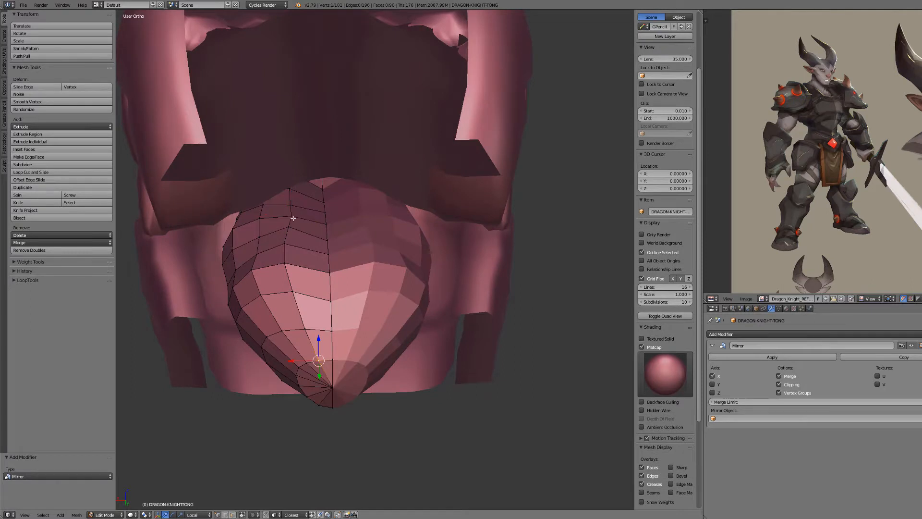
{"action": "right_click", "coordinate": [293, 218], "text": "ctrl"}
{"action": "key", "text": "g"}
{"action": "key", "text": "g"}
{"action": "left_click", "coordinate": [316, 214]}
{"action": "middle_click_drag", "start_coordinate": [315, 214], "coordinate": [307, 200]}
{"action": "right_click", "coordinate": [293, 189]}
{"action": "right_click", "coordinate": [305, 182], "text": "ctrl"}
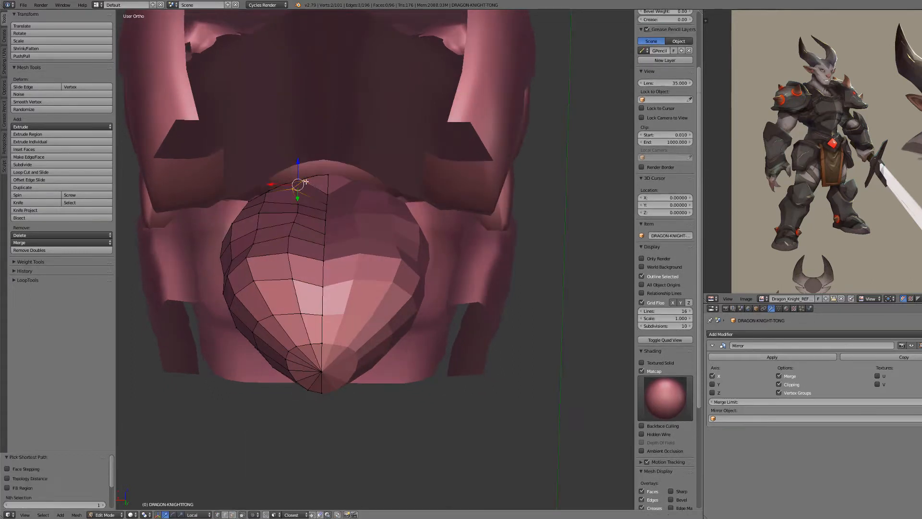
{"action": "key", "text": "g"}
{"action": "key", "text": "g"}
{"action": "left_click", "coordinate": [323, 198]}
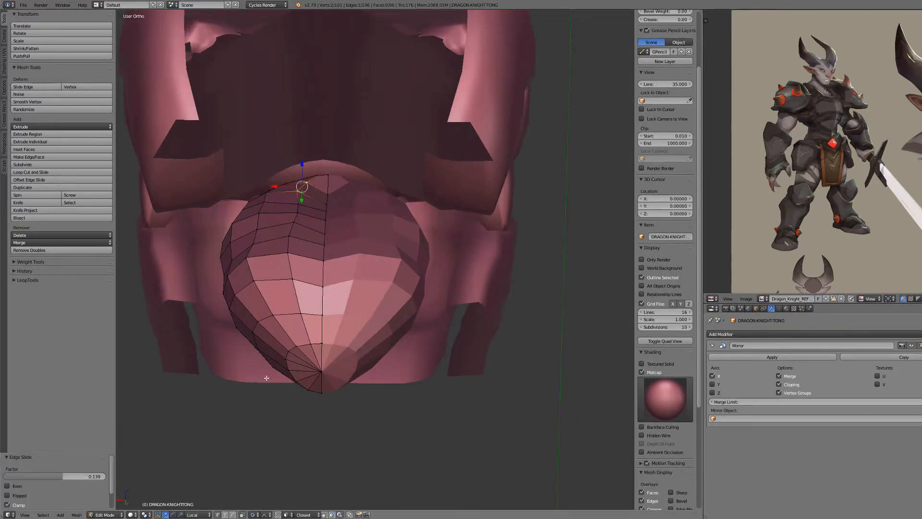
Select the vertices along the tongue's outer side and smooth them twice
{"action": "middle_click_drag", "start_coordinate": [266, 378], "coordinate": [276, 287]}
{"action": "key", "text": "a"}
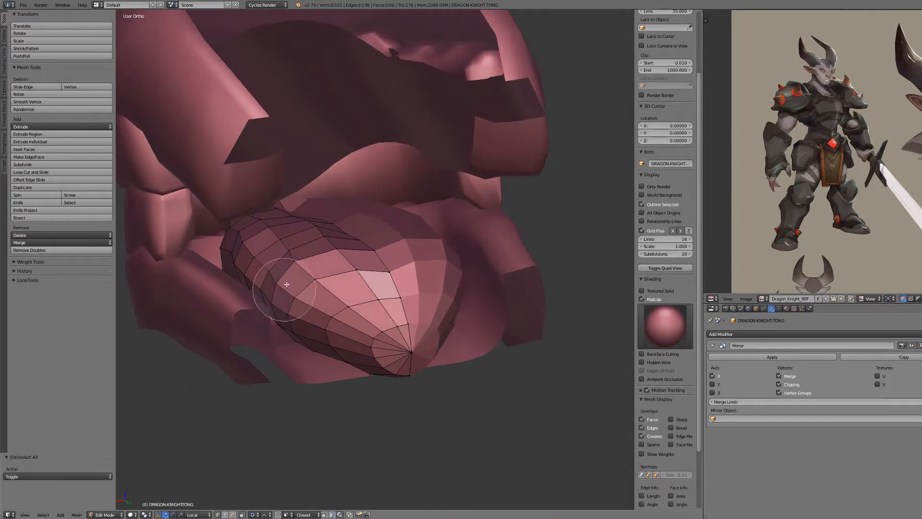
{"action": "mouse_move", "coordinate": [287, 284]}
{"action": "left_mouse_down"}
{"action": "mouse_move", "coordinate": [253, 248]}
{"action": "mouse_move", "coordinate": [253, 219]}
{"action": "left_mouse_up"}
{"action": "key", "text": "w"}
{"action": "left_click", "coordinate": [252, 220]}
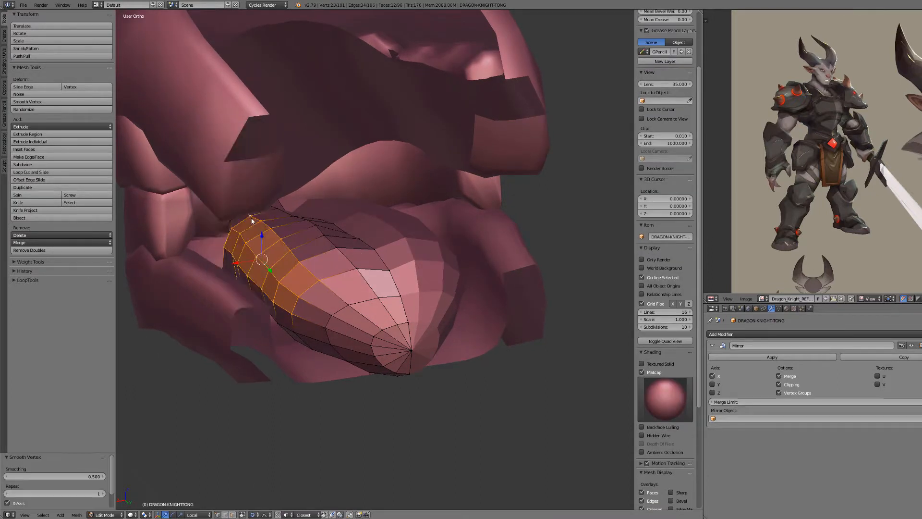
{"action": "key", "text": "w"}
{"action": "left_click", "coordinate": [252, 219]}
Nudge vertices on the tongue's outer side with smooth proportional editing to refine its contour
{"action": "right_click", "coordinate": [249, 284]}
{"action": "middle_click_drag", "start_coordinate": [252, 221], "coordinate": [244, 272]}
{"action": "right_click", "coordinate": [254, 274]}
{"action": "left_click_drag", "start_coordinate": [231, 275], "coordinate": [228, 270]}
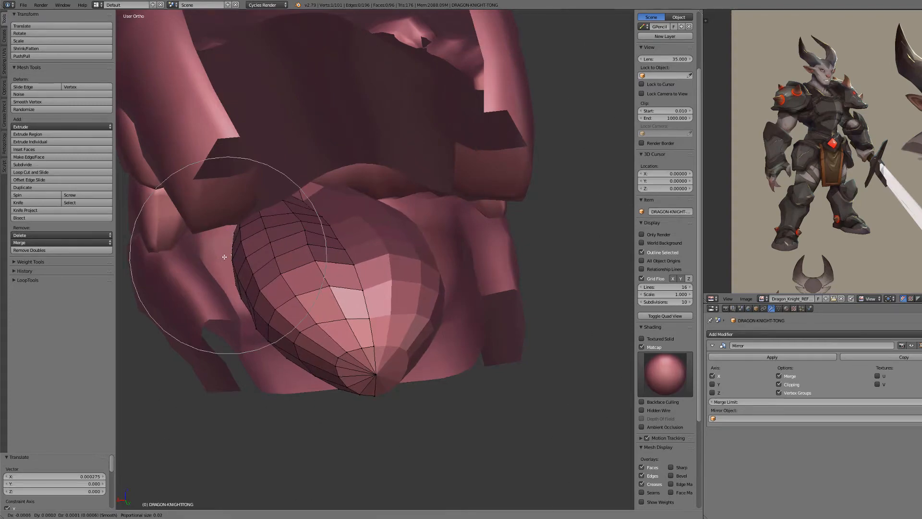
{"action": "left_click", "coordinate": [224, 256]}
{"action": "scroll", "coordinate": [230, 259], "scroll_direction": "down", "scroll_amount": 3}
{"action": "middle_click_drag", "start_coordinate": [231, 259], "coordinate": [384, 288]}
{"action": "scroll", "coordinate": [385, 288], "scroll_direction": "up", "scroll_amount": 3}
{"action": "key", "text": "z"}
{"action": "scroll", "coordinate": [384, 286], "scroll_direction": "up", "scroll_amount": 3}
{"action": "key", "text": "z"}
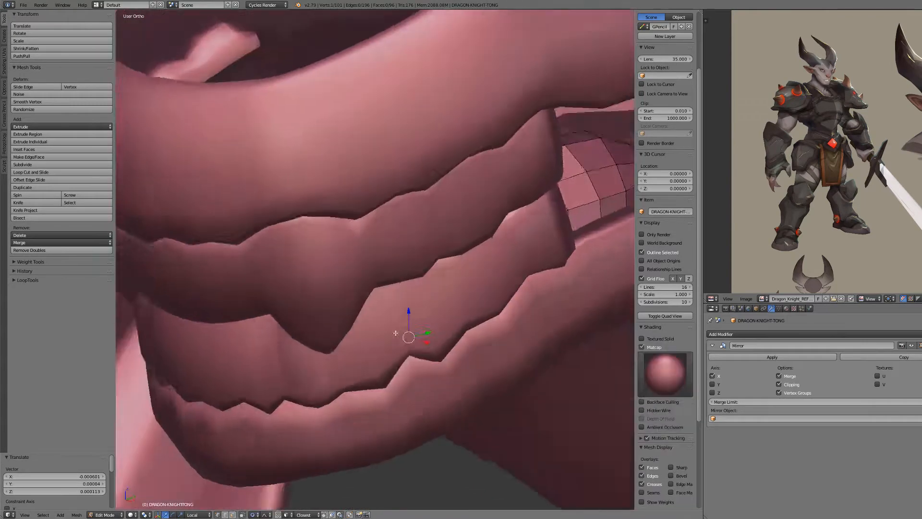
In the side wireframe view, rotate the tongue's rear end by 28° with proportional editing and move it down about 0.003
{"action": "middle_click_drag", "start_coordinate": [395, 333], "coordinate": [300, 345]}
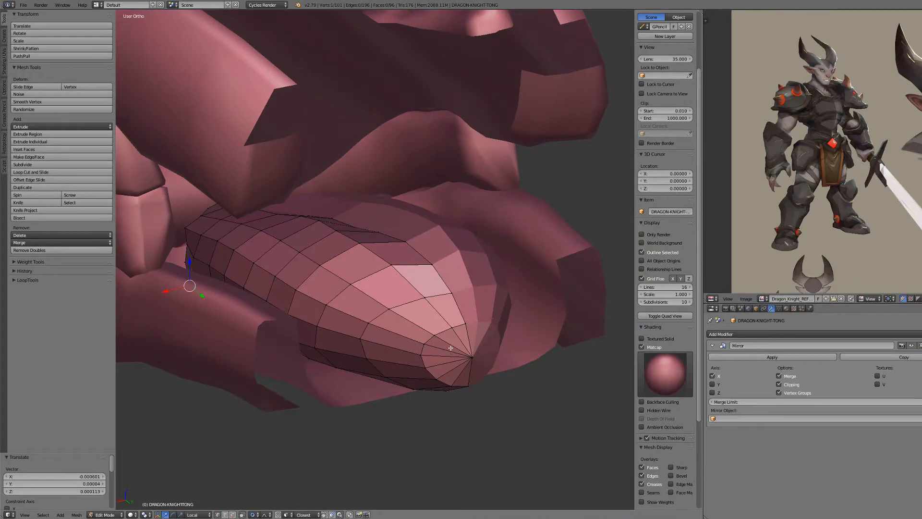
{"action": "scroll", "coordinate": [410, 346], "scroll_direction": "down", "scroll_amount": 2}
{"action": "key", "text": "KP_3"}
{"action": "key", "text": "z"}
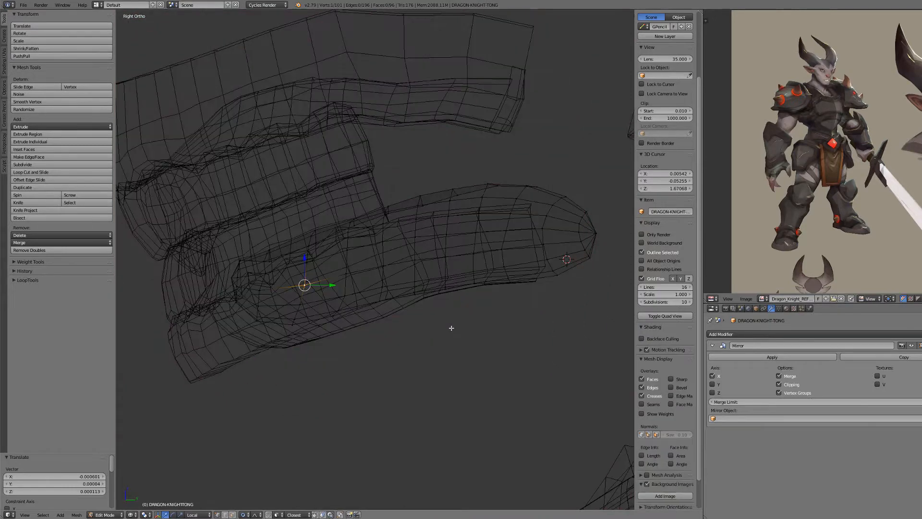
{"action": "scroll", "coordinate": [602, 235], "scroll_direction": "down", "scroll_amount": 2}
{"action": "key", "text": "r"}
{"action": "left_click", "coordinate": [576, 307]}
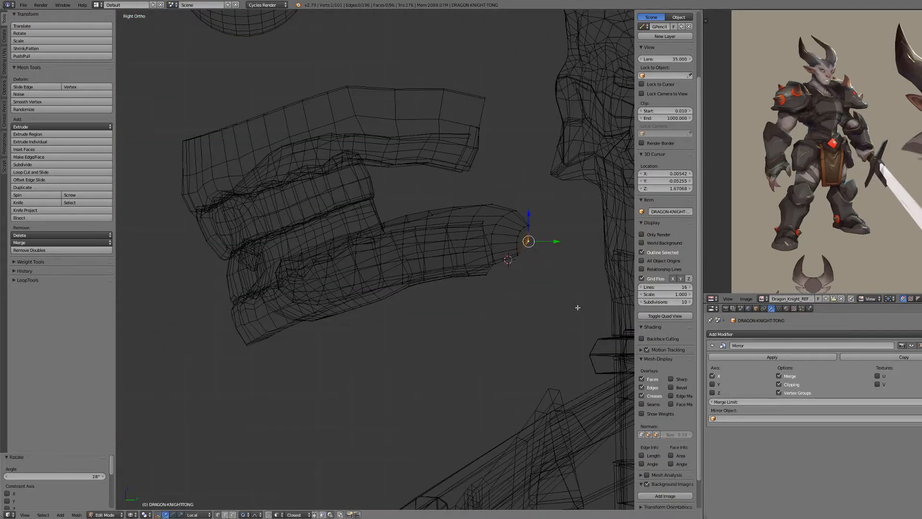
{"action": "key", "text": "g"}
{"action": "left_click", "coordinate": [577, 323]}
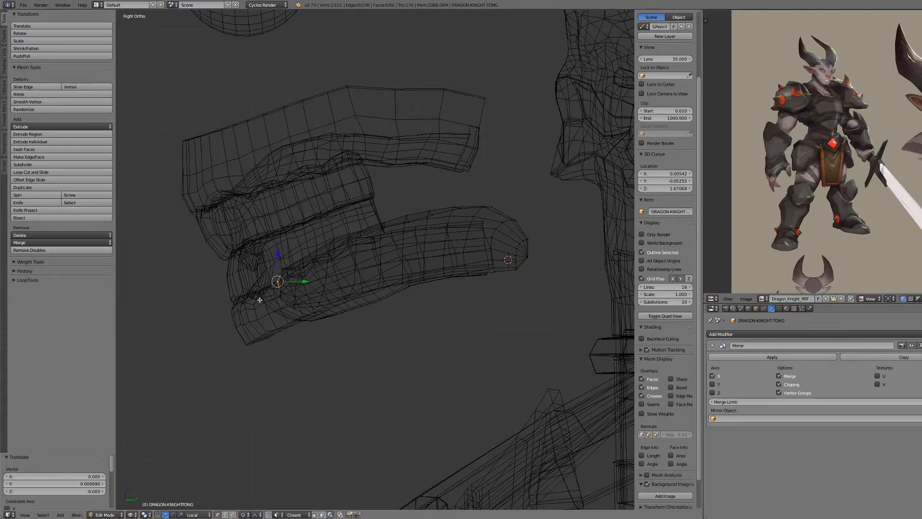
Rotate the tongue's front tip by -26.4° and shift it by 0.001 on Y and -0.006 on Z with proportional editing
{"action": "scroll", "coordinate": [367, 322], "scroll_direction": "down", "scroll_amount": 5}
{"action": "left_click", "coordinate": [373, 321]}
{"action": "key", "text": "g"}
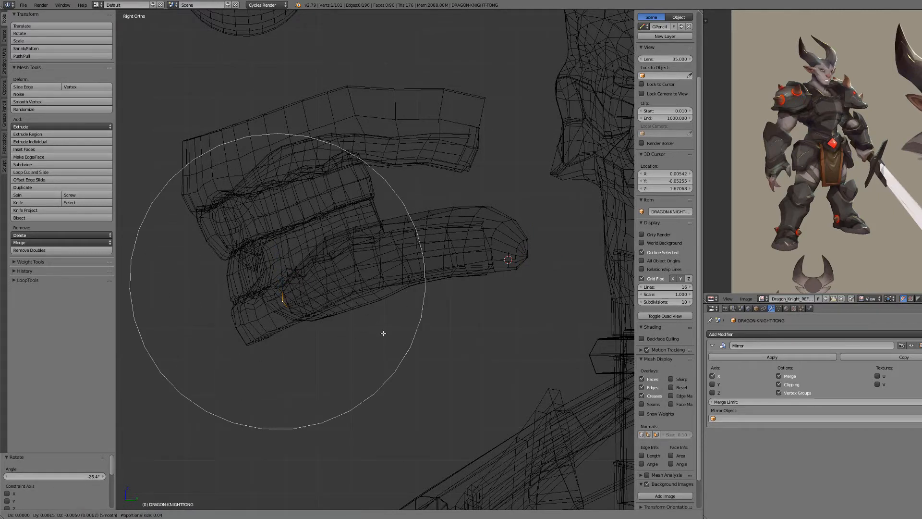
{"action": "left_click", "coordinate": [383, 333]}
Move the edge loop around the tongue's middle with proportional editing, and adjust an outer-side vertex along the X axis
{"action": "right_click", "coordinate": [405, 262], "text": "alt"}
{"action": "key", "text": "g"}
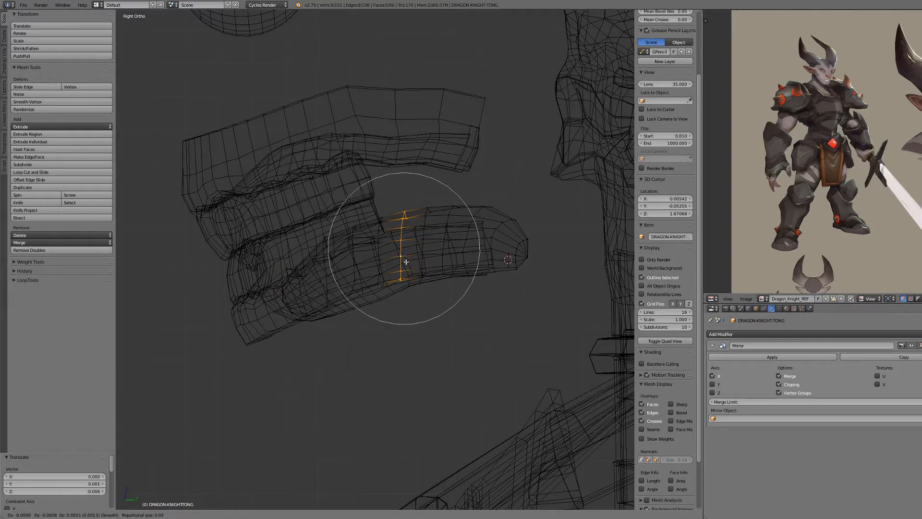
{"action": "middle_click_drag", "start_coordinate": [391, 264], "coordinate": [475, 327]}
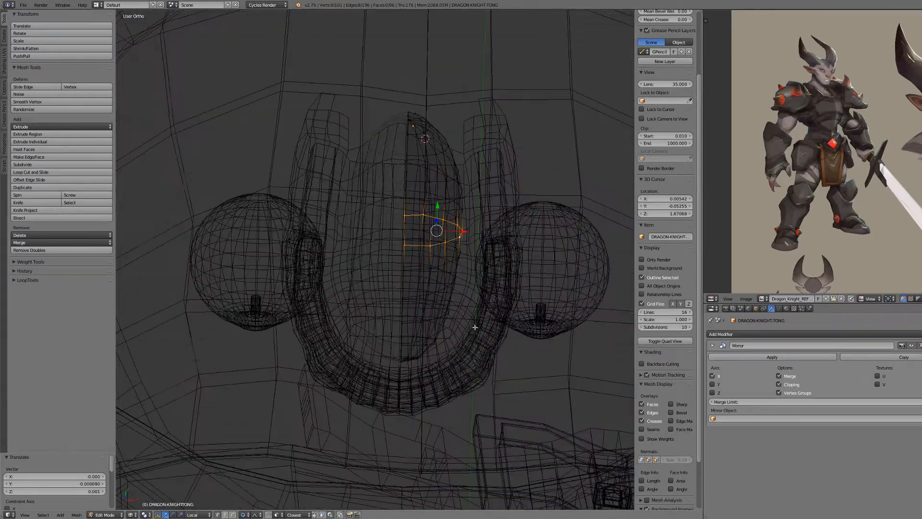
{"action": "right_click", "coordinate": [451, 311]}
{"action": "key", "text": "g"}
{"action": "key", "text": "x"}
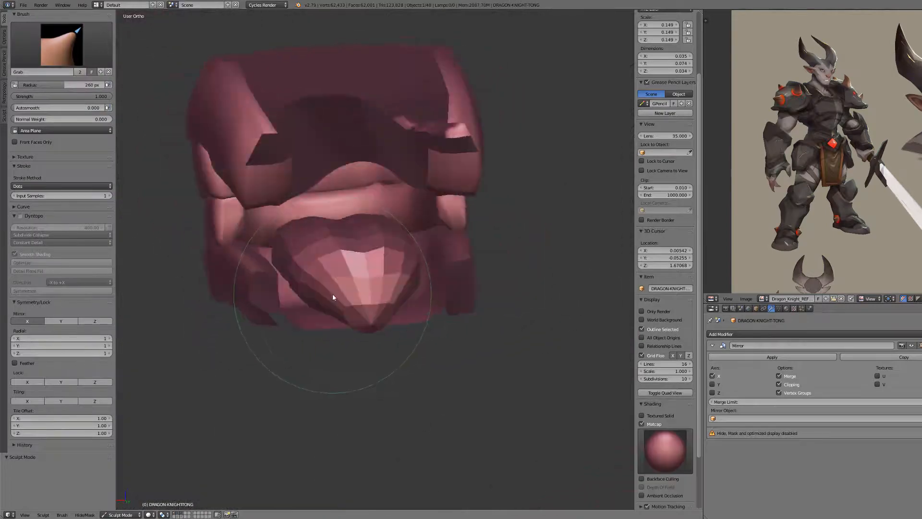
{"action": "key", "text": "ctrl+2"}
{"action": "scroll", "coordinate": [356, 293], "scroll_direction": "up", "scroll_amount": 3}
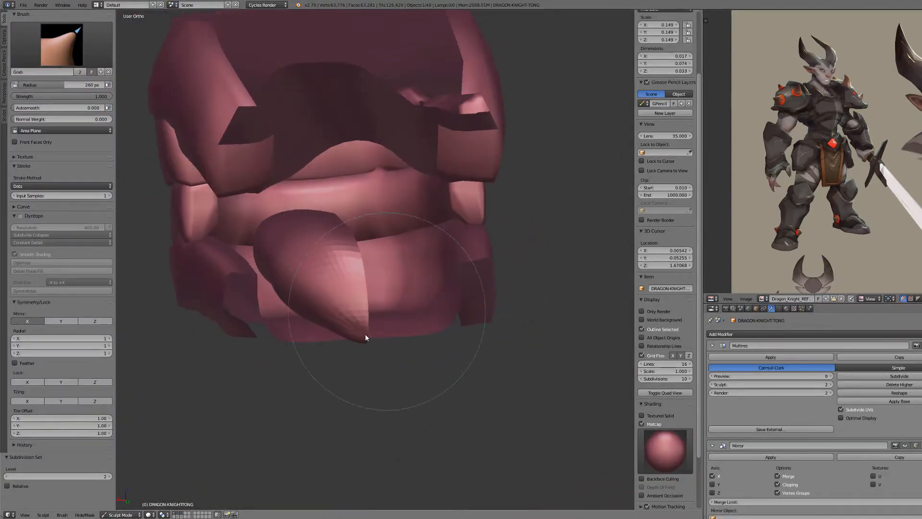
{"action": "left_click", "coordinate": [921, 346]}
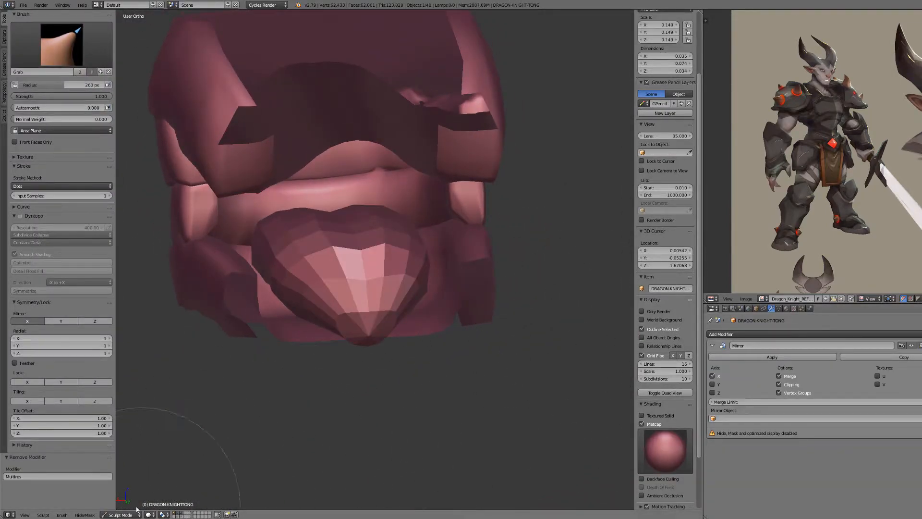
Add a level 2 Subdivision Surface modifier to the tongue in Edit Mode and disable the scene's Simplify option
{"action": "key", "text": "Tab"}
{"action": "key", "text": "ctrl+2"}
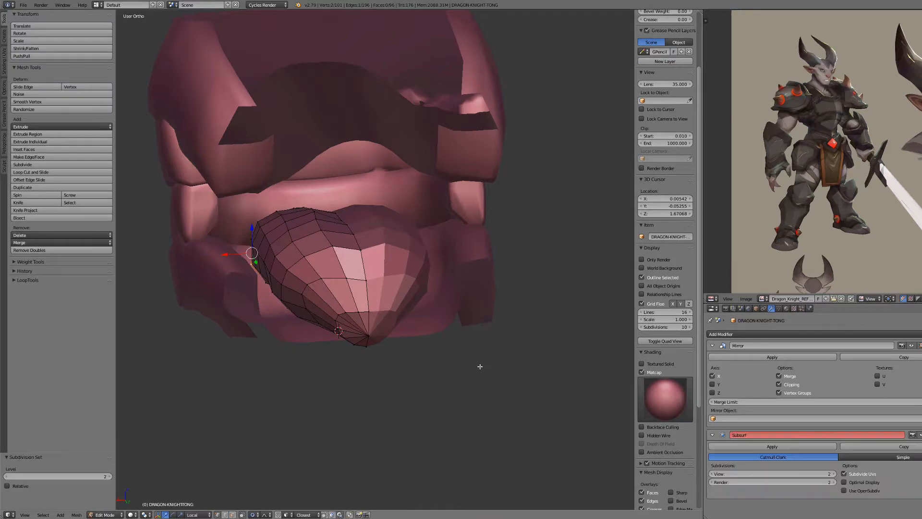
{"action": "left_click", "coordinate": [741, 308]}
{"action": "scroll", "coordinate": [719, 497], "scroll_direction": "down", "scroll_amount": 5}
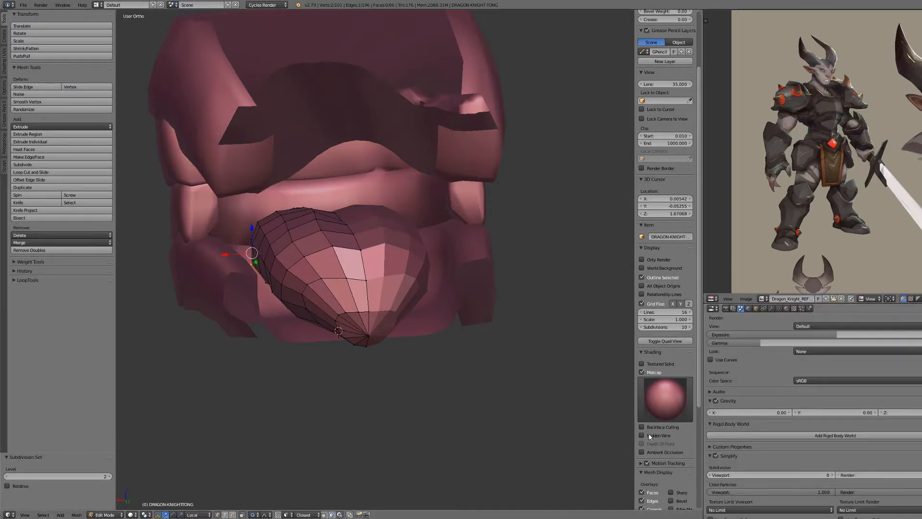
{"action": "left_click", "coordinate": [715, 455]}
Isolate the tongue in local view, delete edges radiating from the upper part of the front tip's pole, and fill the gap with faces
{"action": "scroll", "coordinate": [358, 265], "scroll_direction": "up", "scroll_amount": 1}
{"action": "middle_click_drag", "start_coordinate": [358, 265], "coordinate": [340, 312]}
{"action": "key", "text": "KP_Divide"}
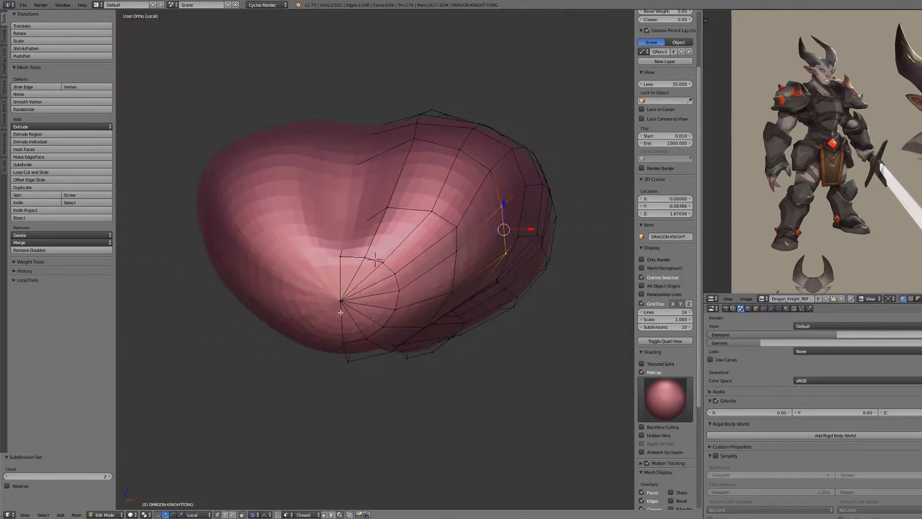
{"action": "right_click", "coordinate": [340, 308]}
{"action": "key", "text": "x"}
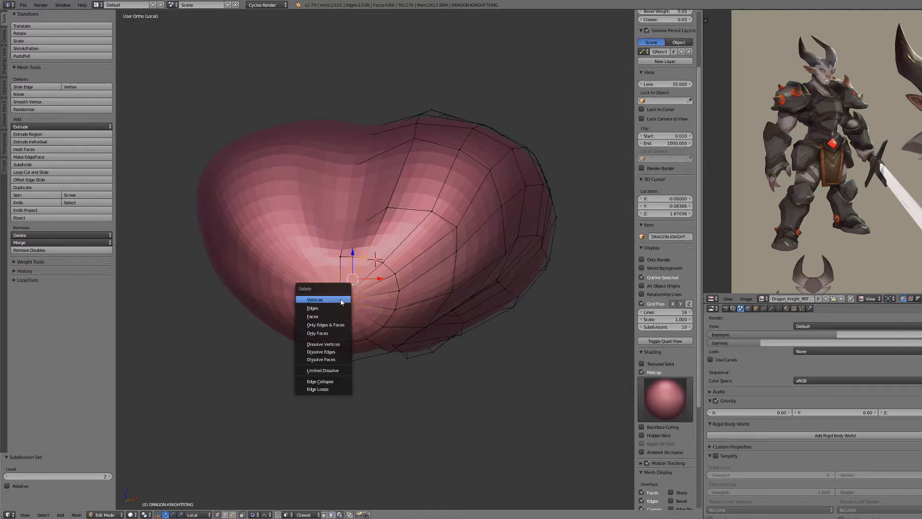
{"action": "left_click", "coordinate": [326, 309]}
{"action": "key", "text": "x"}
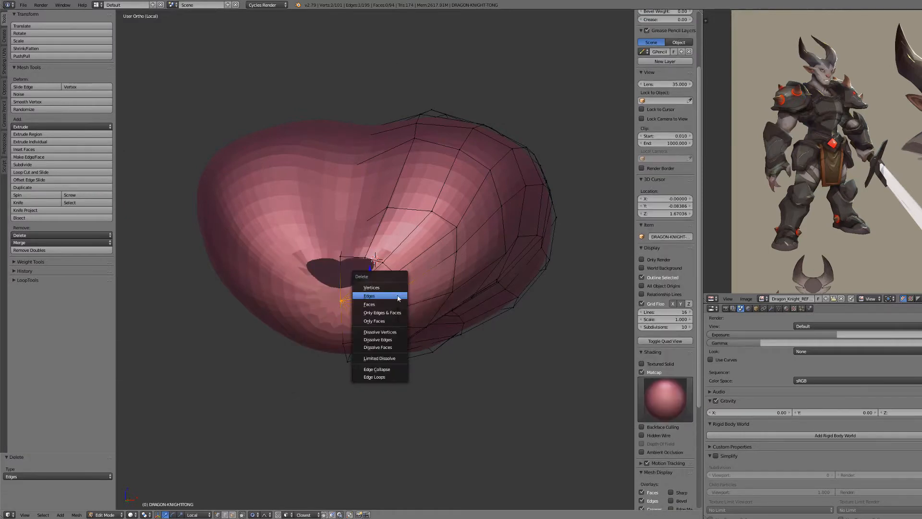
{"action": "left_click", "coordinate": [398, 296]}
{"action": "right_click", "coordinate": [364, 259]}
{"action": "key", "text": "f"}
{"action": "right_click", "coordinate": [394, 272], "text": "shift"}
{"action": "key", "text": "f"}
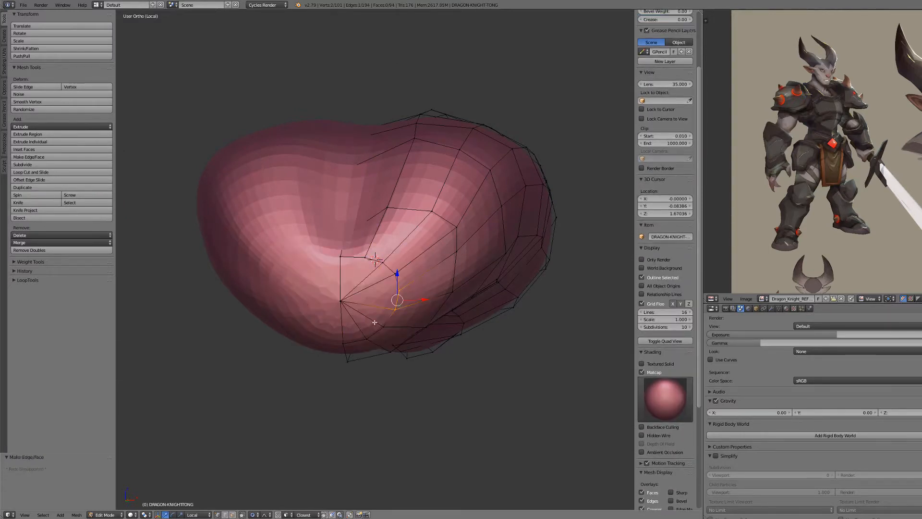
Delete further edges radiating from the tip's pole vertex along its outer side and underside
{"action": "middle_click_drag", "start_coordinate": [375, 321], "coordinate": [375, 278]}
{"action": "right_click", "coordinate": [379, 276]}
{"action": "right_click", "coordinate": [347, 247], "text": "shift"}
{"action": "key", "text": "x"}
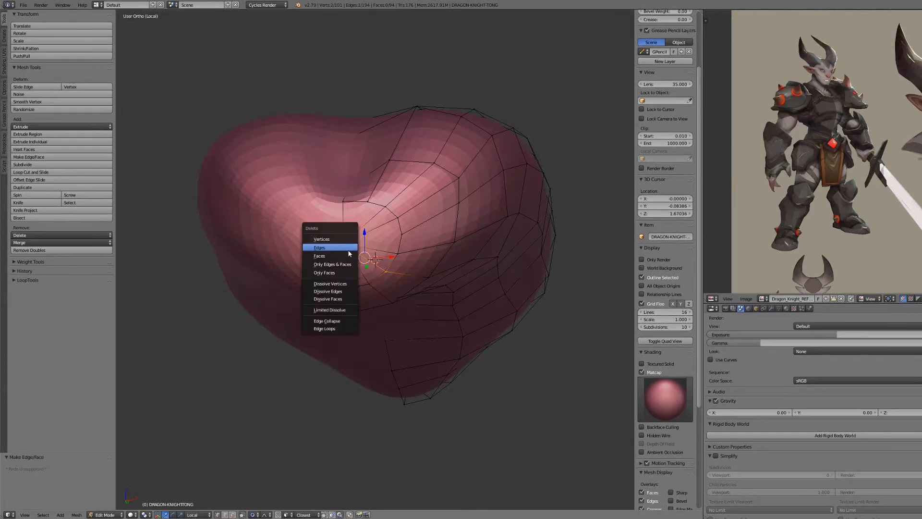
{"action": "left_click", "coordinate": [348, 242]}
{"action": "right_click", "coordinate": [398, 253], "text": "shift"}
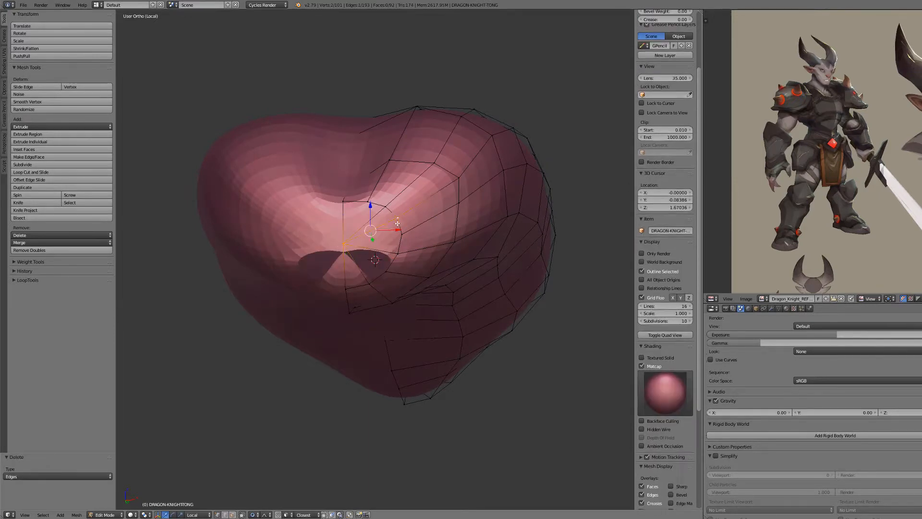
{"action": "key", "text": "x"}
{"action": "left_click", "coordinate": [379, 218]}
{"action": "right_click", "coordinate": [351, 243], "text": "shift"}
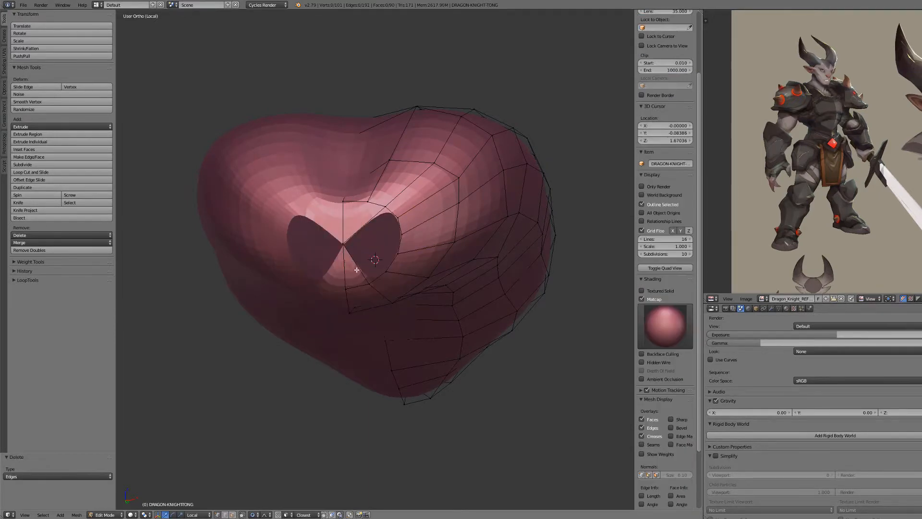
{"action": "key", "text": "x"}
{"action": "left_click", "coordinate": [351, 241]}
Fill the open areas around the tip's pole vertex with faces
{"action": "key", "text": "f"}
{"action": "key", "text": "f"}
{"action": "right_click", "coordinate": [344, 243]}
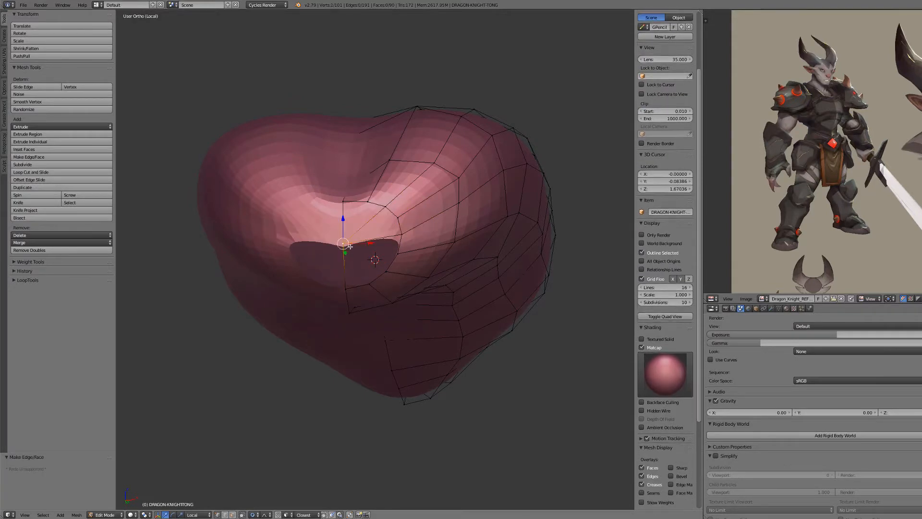
{"action": "right_click", "coordinate": [404, 236], "text": "shift"}
{"action": "right_click", "coordinate": [387, 271], "text": "shift"}
{"action": "right_click", "coordinate": [398, 254], "text": "shift"}
{"action": "key", "text": "f"}
{"action": "right_click", "coordinate": [344, 245]}
{"action": "right_click", "coordinate": [385, 271], "text": "shift"}
{"action": "key", "text": "f"}
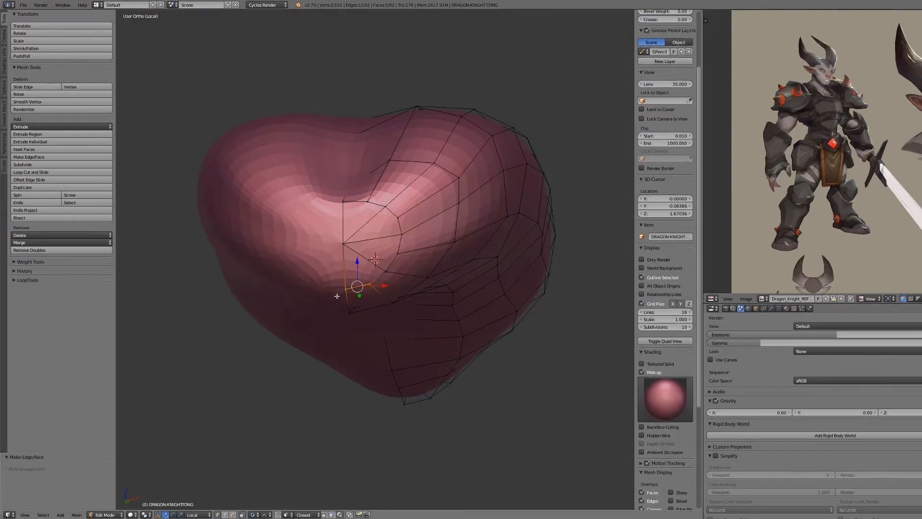
Slide the vertex on the upper side of the tongue's tip along its edge by a factor of about 0.105
{"action": "middle_click_drag", "start_coordinate": [368, 274], "coordinate": [318, 339]}
{"action": "right_click", "coordinate": [324, 340]}
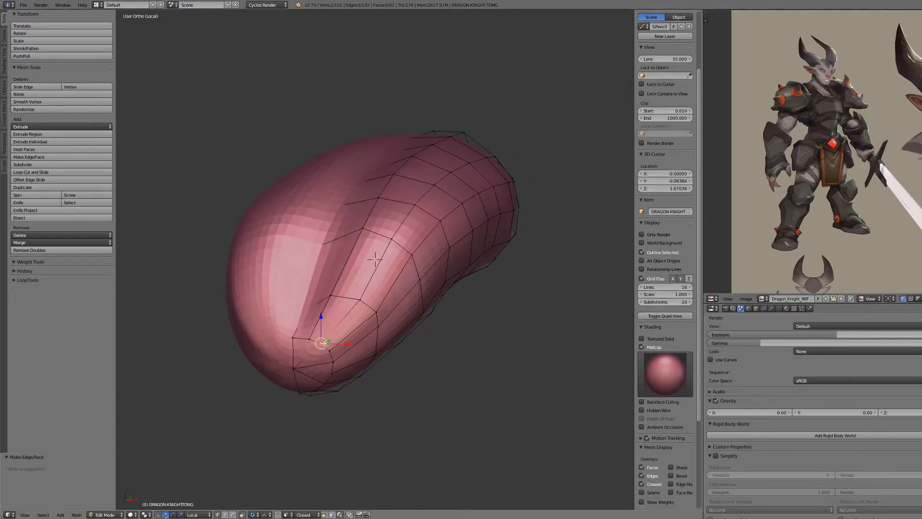
{"action": "key", "text": "g"}
{"action": "right_click", "coordinate": [325, 339]}
{"action": "key", "text": "g"}
{"action": "key", "text": "g"}
{"action": "left_click", "coordinate": [328, 338]}
{"action": "key", "text": "z"}
{"action": "key", "text": "z"}
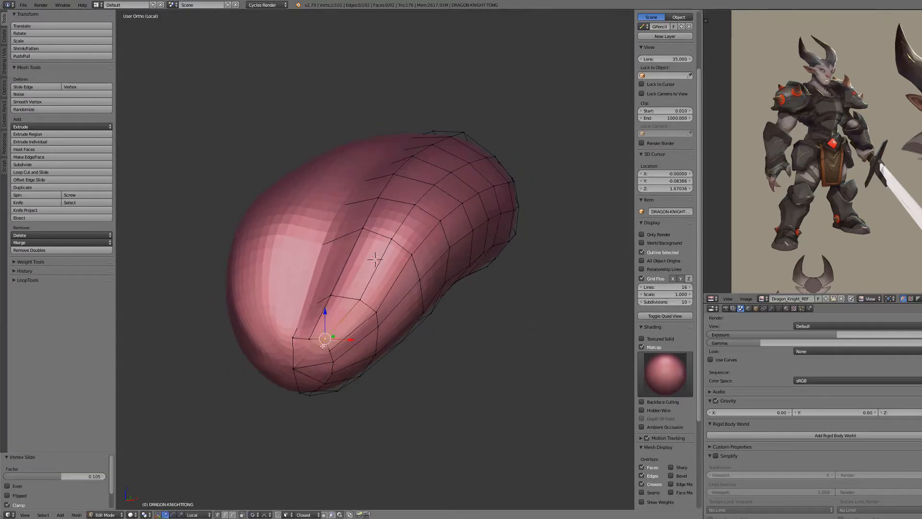
Select the vertices around the tongue's tip and smooth them once with a factor of 0.500
{"action": "key", "text": "a"}
{"action": "key", "text": "c"}
{"action": "left_click_drag", "start_coordinate": [310, 348], "coordinate": [314, 363]}
{"action": "key", "text": "w"}
{"action": "left_click", "coordinate": [302, 365]}
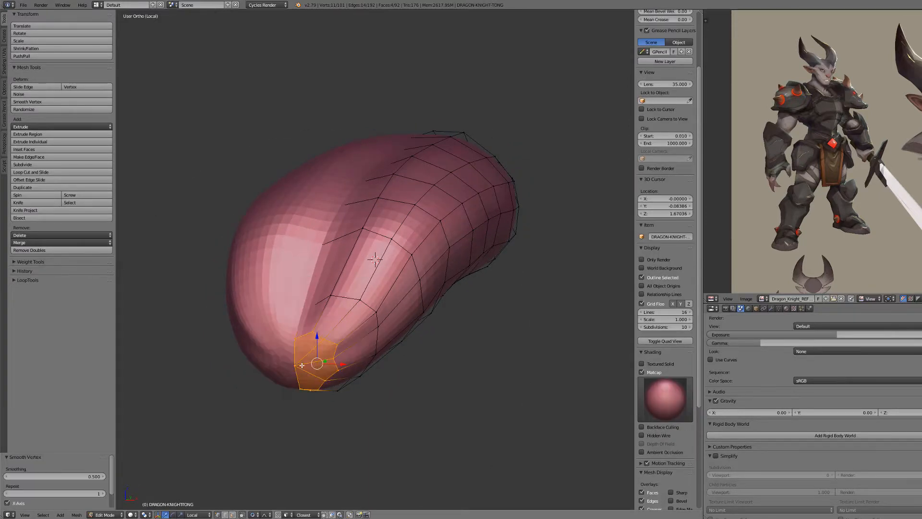
In the front view, move a vertex on the tip's lower outer side with smooth proportional editing to round the contour
{"action": "key", "text": "Tab"}
{"action": "middle_click_drag", "start_coordinate": [329, 360], "coordinate": [406, 342]}
{"action": "key", "text": "Tab"}
{"action": "right_click", "coordinate": [418, 332]}
{"action": "key", "text": "KP_1"}
{"action": "scroll", "coordinate": [417, 344], "scroll_direction": "up", "scroll_amount": 2}
{"action": "key", "text": "g"}
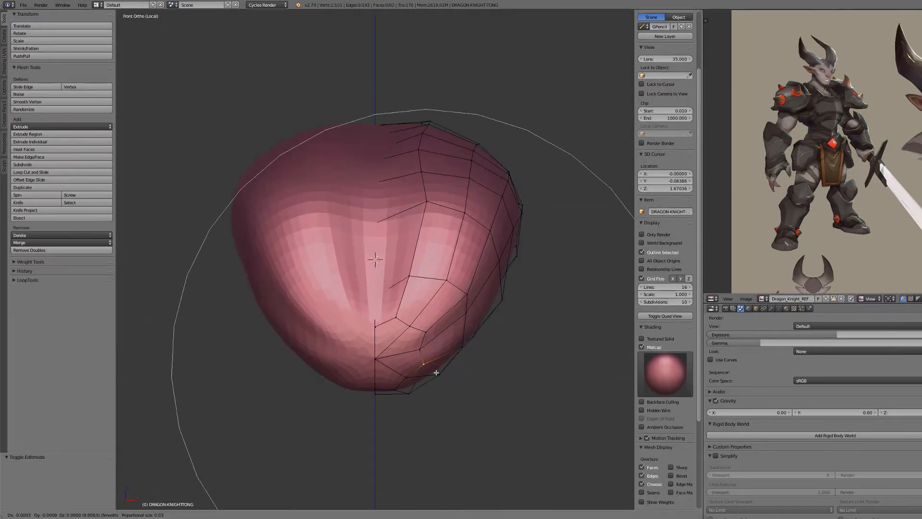
{"action": "scroll", "coordinate": [434, 371], "scroll_direction": "up", "scroll_amount": 17}
{"action": "left_click", "coordinate": [433, 372]}
Nudge the vertices on the underside of the tongue's tip to even out its new face layout
{"action": "key", "text": "g"}
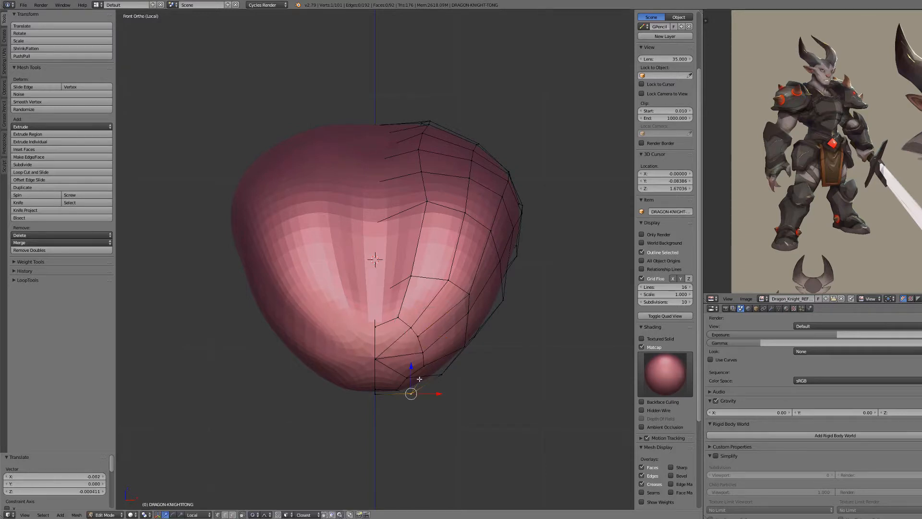
{"action": "scroll", "coordinate": [409, 362], "scroll_direction": "down", "scroll_amount": 2}
{"action": "middle_click_drag", "start_coordinate": [410, 361], "coordinate": [389, 282]}
{"action": "scroll", "coordinate": [390, 269], "scroll_direction": "up", "scroll_amount": 1}
{"action": "key", "text": "g"}
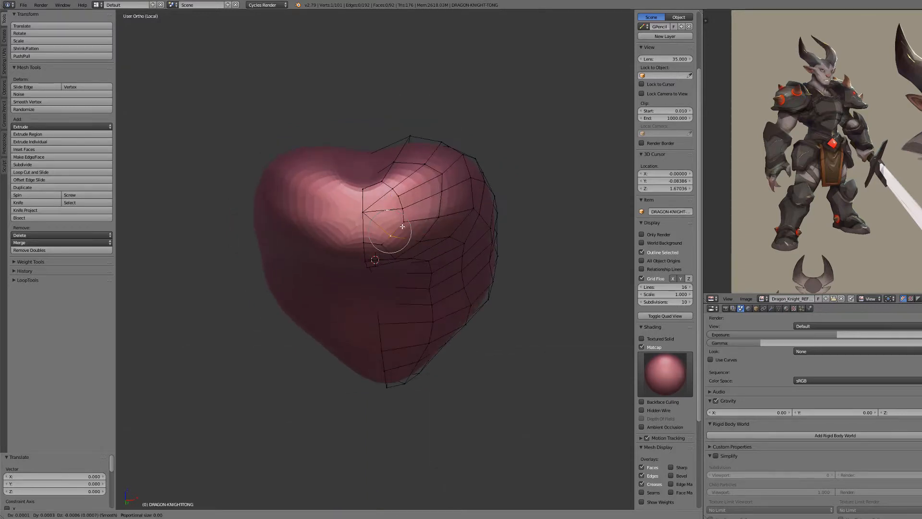
{"action": "left_click", "coordinate": [402, 234]}
{"action": "scroll", "coordinate": [401, 236], "scroll_direction": "down", "scroll_amount": 3}
{"action": "scroll", "coordinate": [380, 244], "scroll_direction": "up", "scroll_amount": 2}
{"action": "right_click", "coordinate": [368, 246]}
{"action": "left_click", "coordinate": [368, 249]}
Check the tongue's smoothed shape in Object Mode, and reposition individual vertices along its side in Edit Mode
{"action": "scroll", "coordinate": [368, 251], "scroll_direction": "down", "scroll_amount": 3}
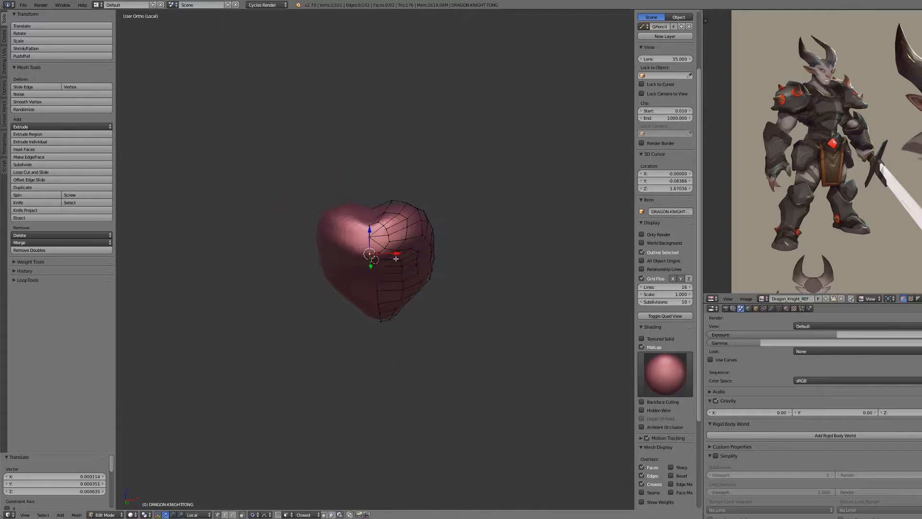
{"action": "key", "text": "Tab"}
{"action": "middle_click_drag", "start_coordinate": [369, 252], "coordinate": [432, 315]}
{"action": "key", "text": "Tab"}
{"action": "right_click", "coordinate": [344, 325]}
{"action": "right_click", "coordinate": [391, 302], "text": "shift"}
{"action": "left_click", "coordinate": [473, 307]}
{"action": "right_click", "coordinate": [439, 277]}
{"action": "key", "text": "g"}
{"action": "left_click", "coordinate": [442, 270]}
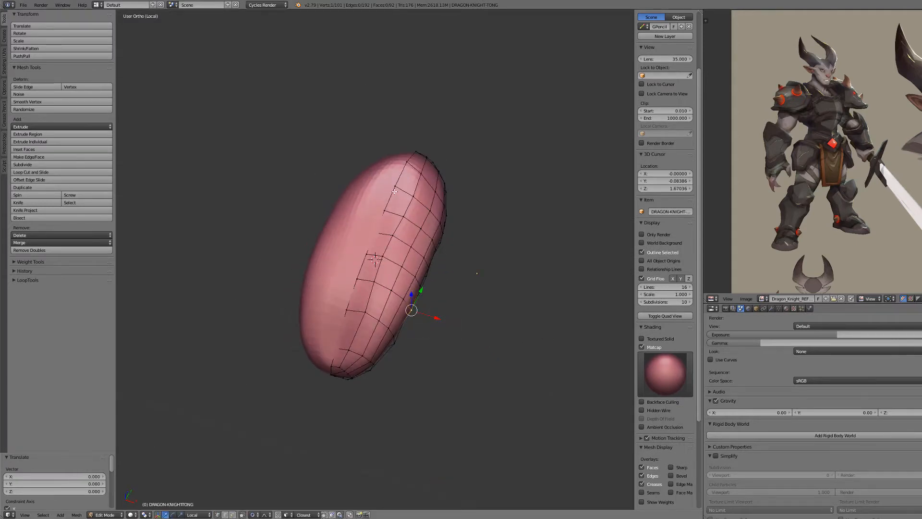
Select vertex paths beside the tongue's centre groove and move vertices along the local Z axis to shape the groove
{"action": "middle_click_drag", "start_coordinate": [394, 191], "coordinate": [412, 177]}
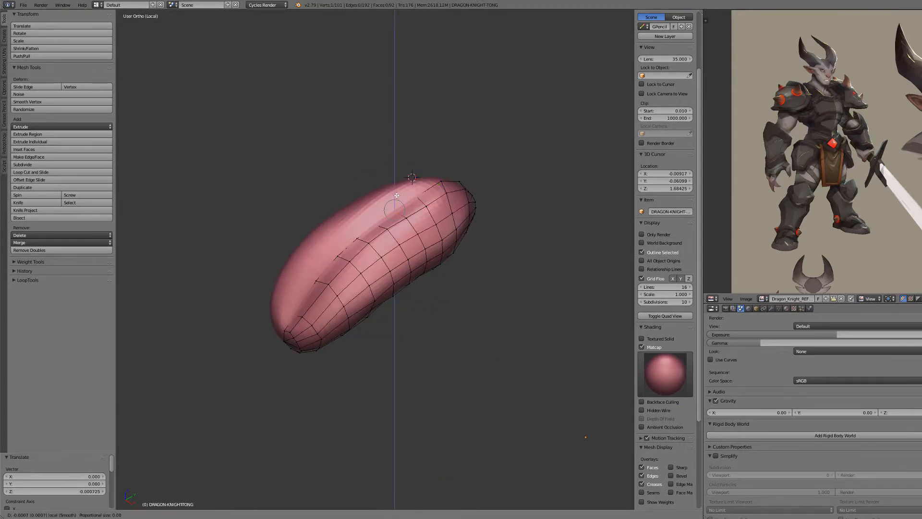
{"action": "right_click", "coordinate": [316, 281], "text": "ctrl"}
{"action": "middle_click_drag", "start_coordinate": [316, 284], "coordinate": [340, 289]}
{"action": "right_click", "coordinate": [339, 326]}
{"action": "middle_click_drag", "start_coordinate": [339, 326], "coordinate": [336, 341]}
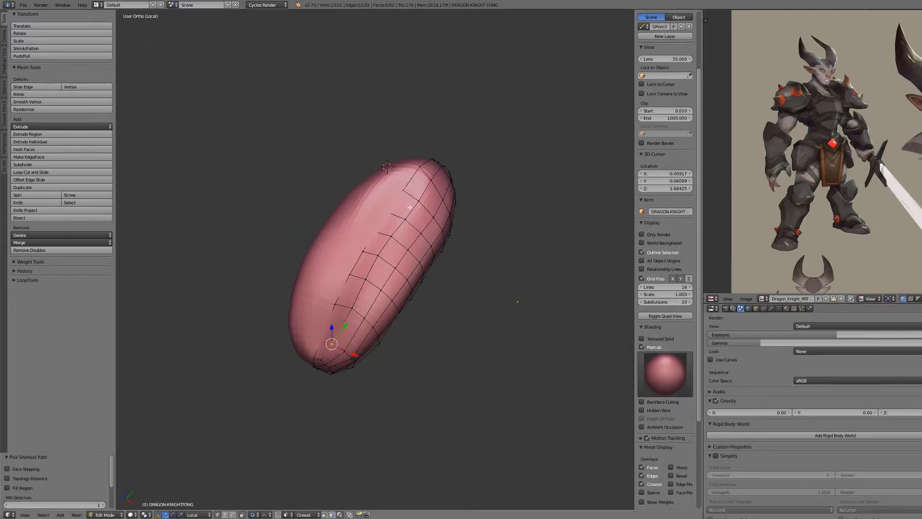
{"action": "right_click", "coordinate": [418, 201], "text": "ctrl"}
Return the tongue to Object Mode, shade it smooth, and apply its Mirror modifier
{"action": "key", "text": "Tab"}
{"action": "scroll", "coordinate": [419, 274], "scroll_direction": "down", "scroll_amount": 3}
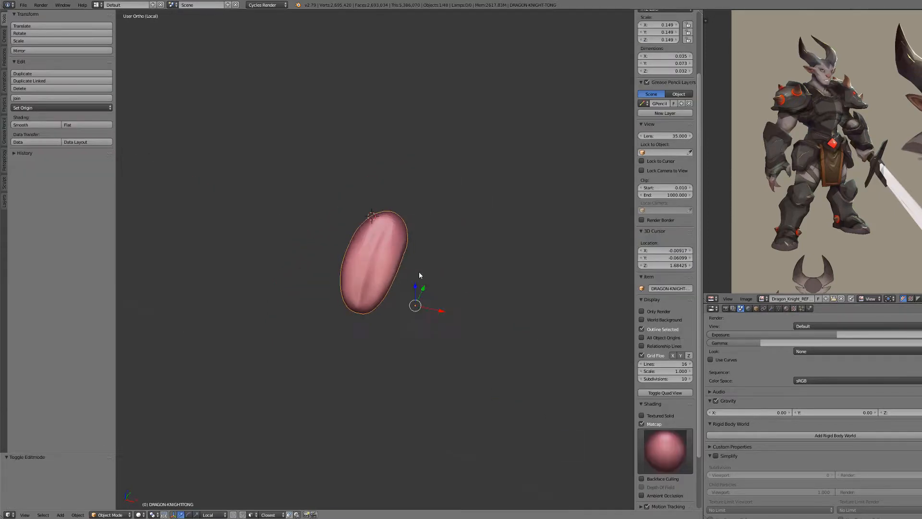
{"action": "scroll", "coordinate": [453, 272], "scroll_direction": "up", "scroll_amount": 3}
{"action": "left_click", "coordinate": [771, 308]}
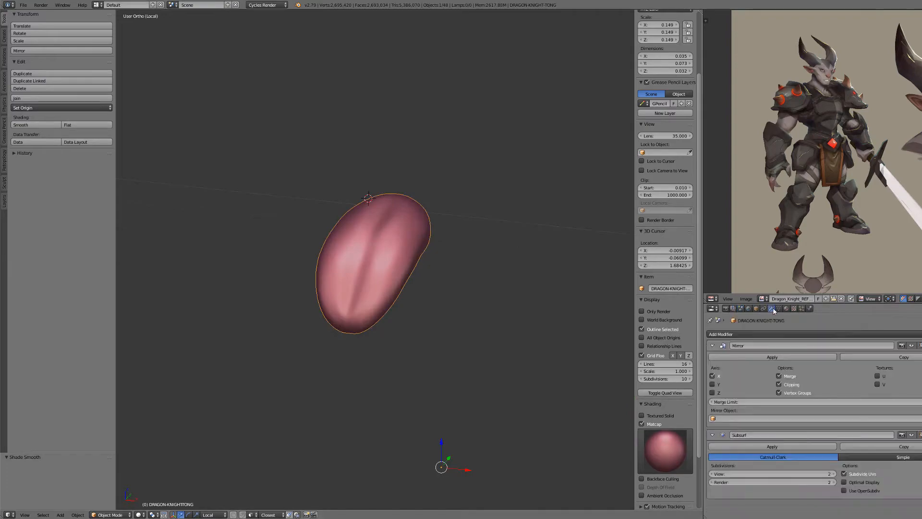
{"action": "left_click", "coordinate": [734, 357]}
Leave the local view, reveal all hidden objects, deselect everything and frame the complete character with shield and sword
{"action": "key", "text": "KP_Divide"}
{"action": "scroll", "coordinate": [487, 285], "scroll_direction": "down", "scroll_amount": 8}
{"action": "middle_click_drag", "start_coordinate": [488, 285], "coordinate": [520, 270]}
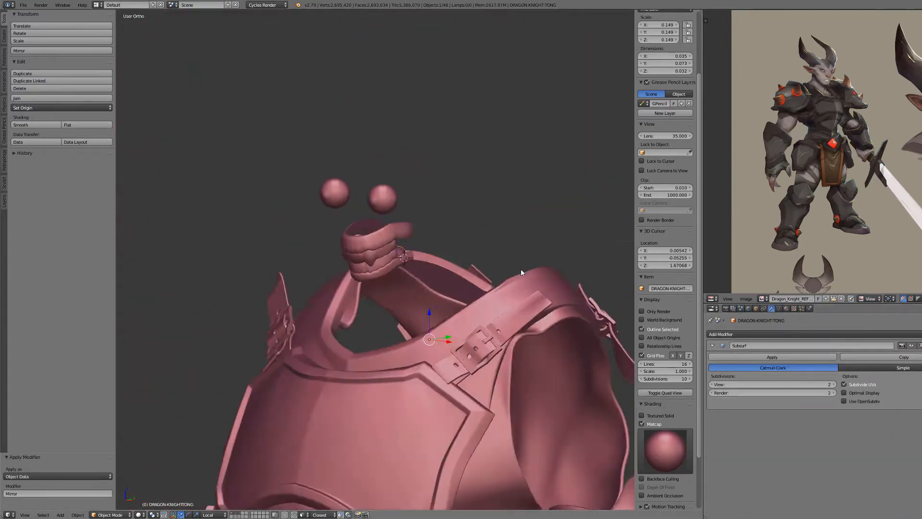
{"action": "key", "text": "alt+h"}
{"action": "scroll", "coordinate": [518, 283], "scroll_direction": "down", "scroll_amount": 4}
{"action": "middle_click_drag", "start_coordinate": [446, 323], "coordinate": [488, 309]}
{"action": "key", "text": "a"}
{"action": "scroll", "coordinate": [479, 321], "scroll_direction": "up", "scroll_amount": 3}
{"action": "key", "text": "z"}
{"action": "key", "text": "z"}
{"action": "scroll", "coordinate": [488, 309], "scroll_direction": "down", "scroll_amount": 4}
{"action": "middle_click_drag", "start_coordinate": [473, 358], "coordinate": [491, 243], "text": "shift"}
{"action": "scroll", "coordinate": [480, 288], "scroll_direction": "down", "scroll_amount": 3}
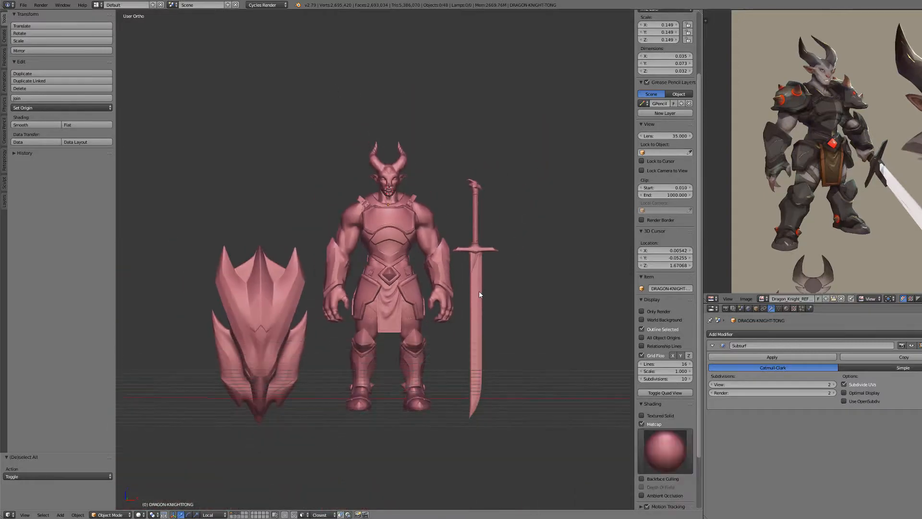
Save the file and hide the dragon knight's body mesh
{"action": "key", "text": "ctrl+s"}
{"action": "left_click", "coordinate": [480, 290]}
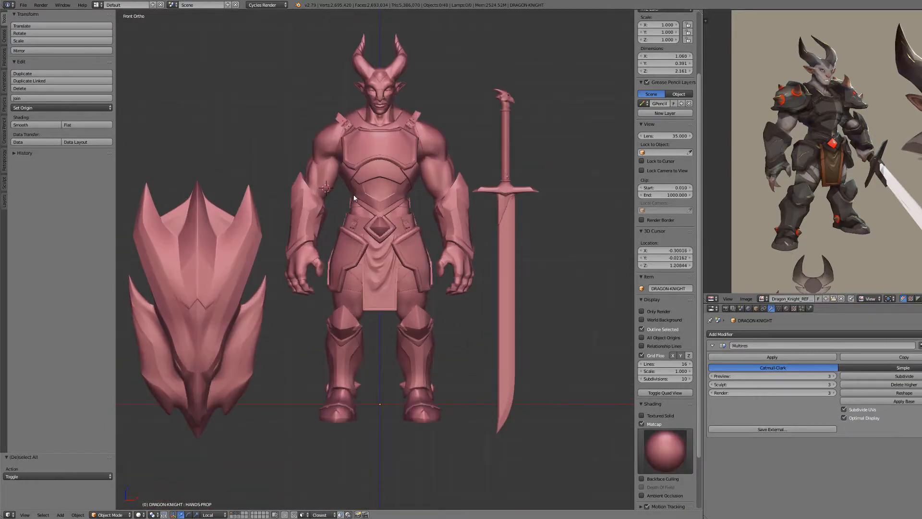
{"action": "middle_click_drag", "start_coordinate": [354, 198], "coordinate": [322, 212]}
{"action": "right_click", "coordinate": [328, 149]}
{"action": "scroll", "coordinate": [324, 187], "scroll_direction": "up", "scroll_amount": 3}
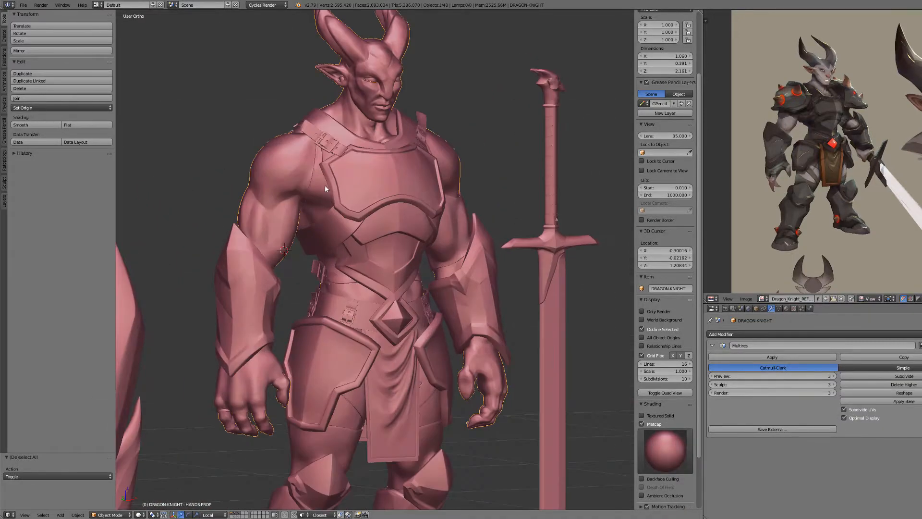
{"action": "key", "text": "h"}
Select the strap parts on the armour's shoulder and hide two of the pieces
{"action": "right_click", "coordinate": [311, 131]}
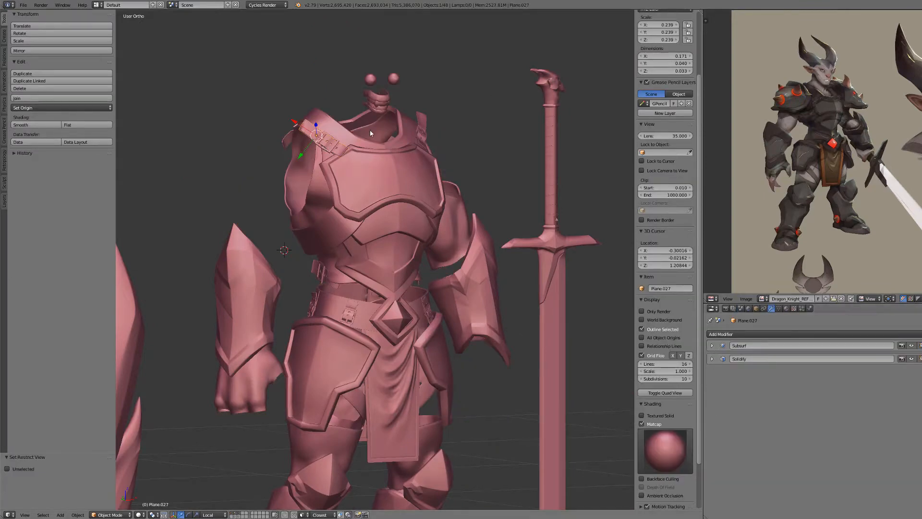
{"action": "right_click", "coordinate": [338, 129]}
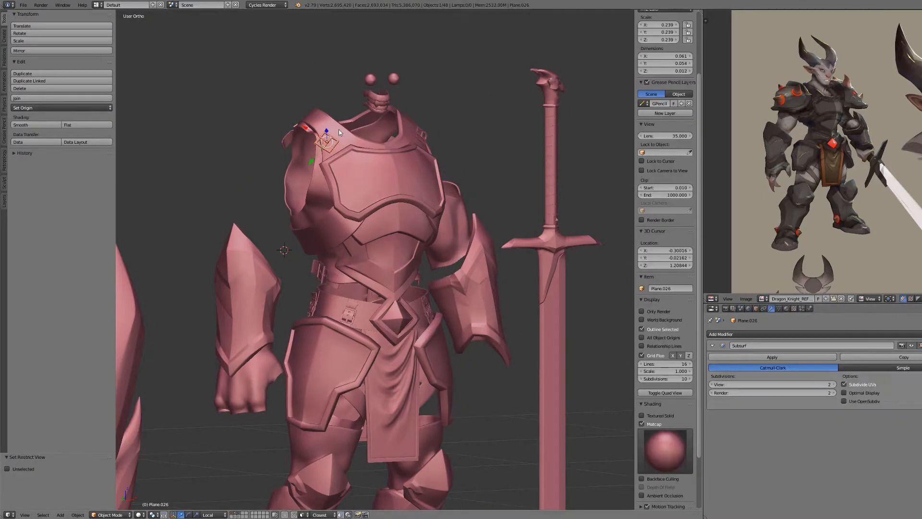
{"action": "right_click", "coordinate": [339, 129]}
{"action": "key", "text": "h"}
{"action": "right_click", "coordinate": [284, 141]}
{"action": "key", "text": "h"}
Select the strap piece at the armour's hip, reveal all hidden objects and return to the front view
{"action": "scroll", "coordinate": [286, 145], "scroll_direction": "down", "scroll_amount": 3}
{"action": "middle_click_drag", "start_coordinate": [322, 249], "coordinate": [345, 282]}
{"action": "right_click", "coordinate": [344, 286]}
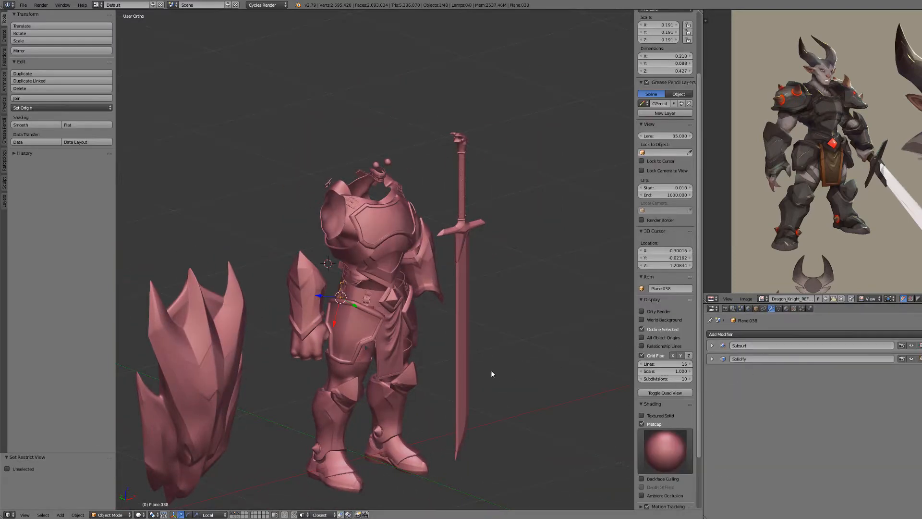
{"action": "middle_click_drag", "start_coordinate": [491, 369], "coordinate": [434, 347]}
{"action": "key", "text": "alt+h"}
{"action": "scroll", "coordinate": [401, 367], "scroll_direction": "down", "scroll_amount": 2}
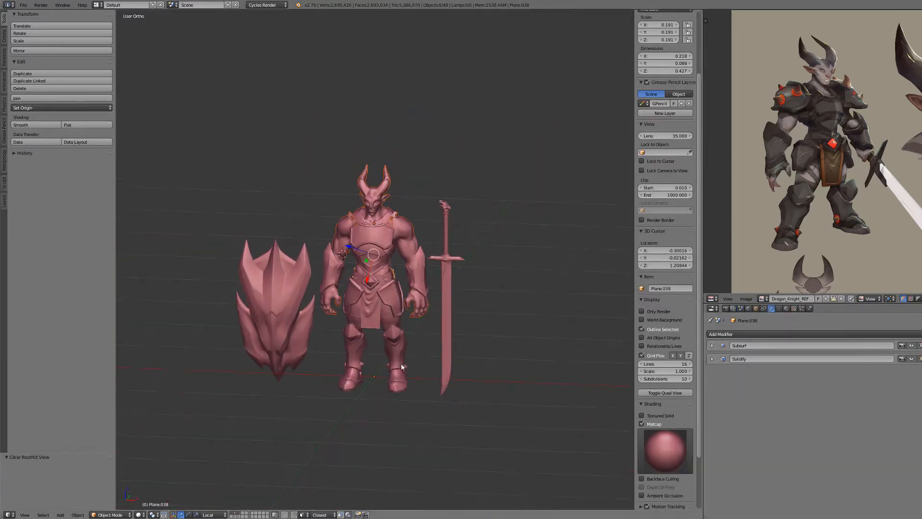
{"action": "key", "text": "KP_1"}
{"action": "scroll", "coordinate": [413, 351], "scroll_direction": "up", "scroll_amount": 2}
Select all visible objects, apply their rotation and scale and their location, and deselect everything
{"action": "right_click", "coordinate": [283, 273]}
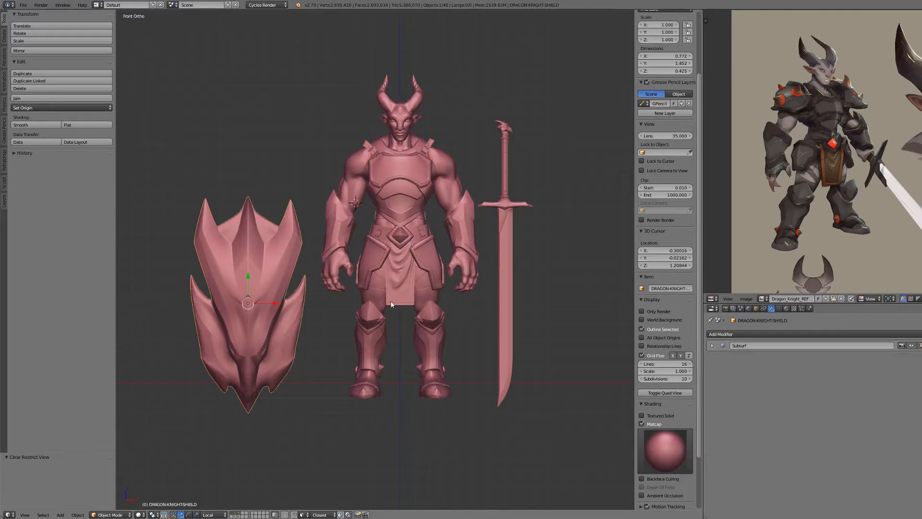
{"action": "key", "text": "a"}
{"action": "key", "text": "a"}
{"action": "key", "text": "ctrl+a"}
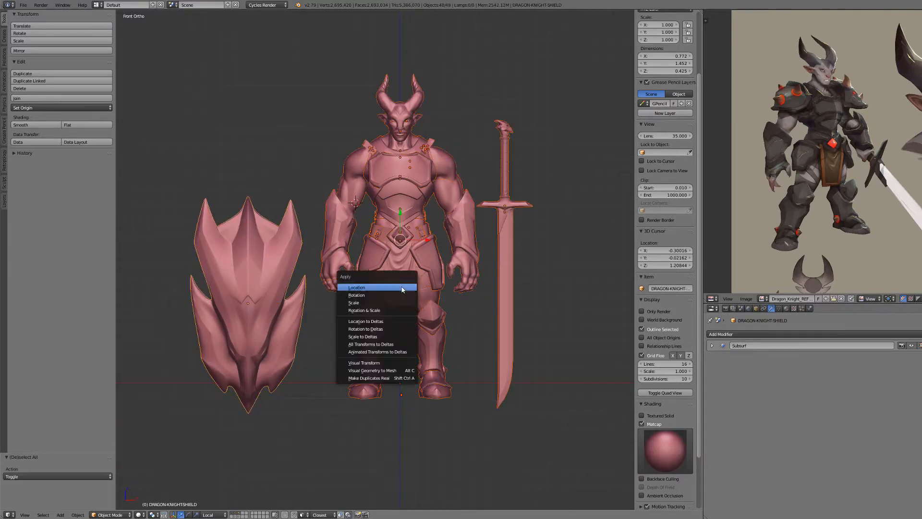
{"action": "left_click", "coordinate": [374, 310]}
{"action": "scroll", "coordinate": [427, 308], "scroll_direction": "up", "scroll_amount": 2}
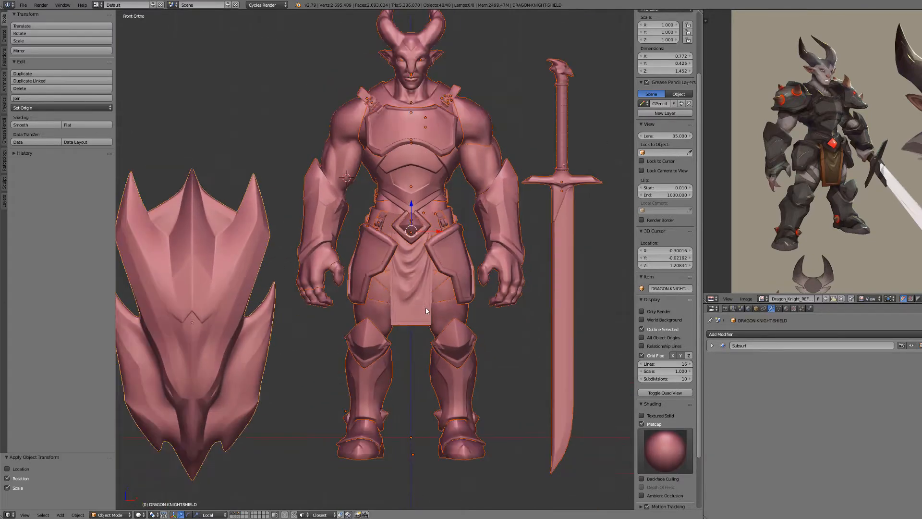
{"action": "key", "text": "ctrl+a"}
{"action": "key", "text": "Escape"}
{"action": "scroll", "coordinate": [417, 447], "scroll_direction": "down", "scroll_amount": 2}
{"action": "key", "text": "a"}
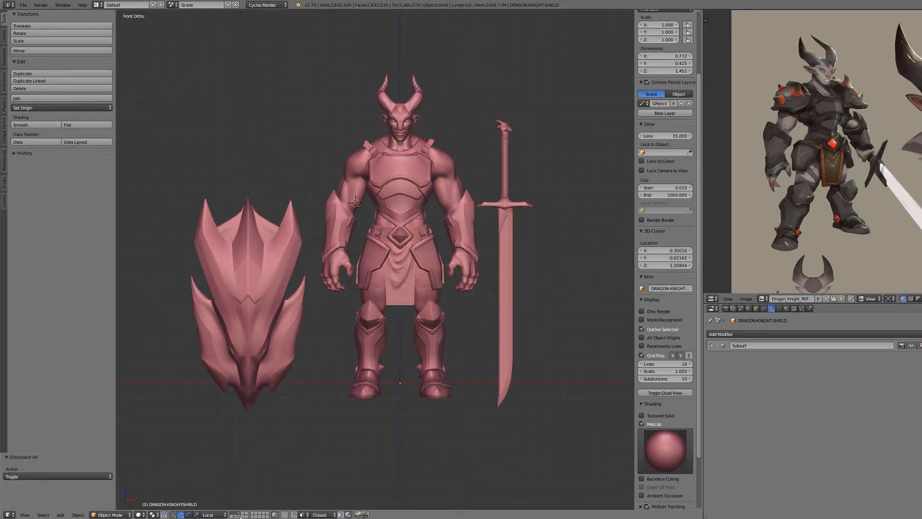
Show the layer with the detailed armour, select all its objects, and apply their location as well as rotation and scale
{"action": "left_click", "coordinate": [238, 515]}
{"action": "left_click", "coordinate": [242, 516], "text": "shift"}
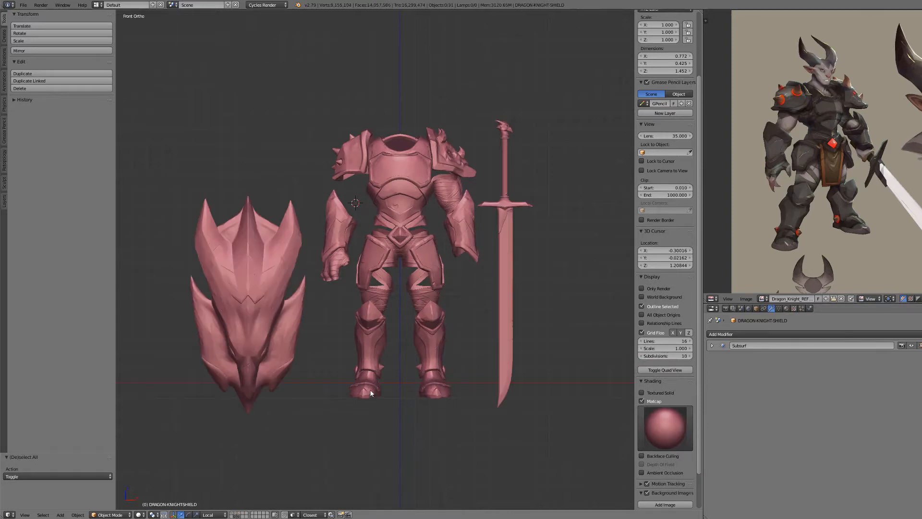
{"action": "key", "text": "a"}
{"action": "key", "text": "ctrl+a"}
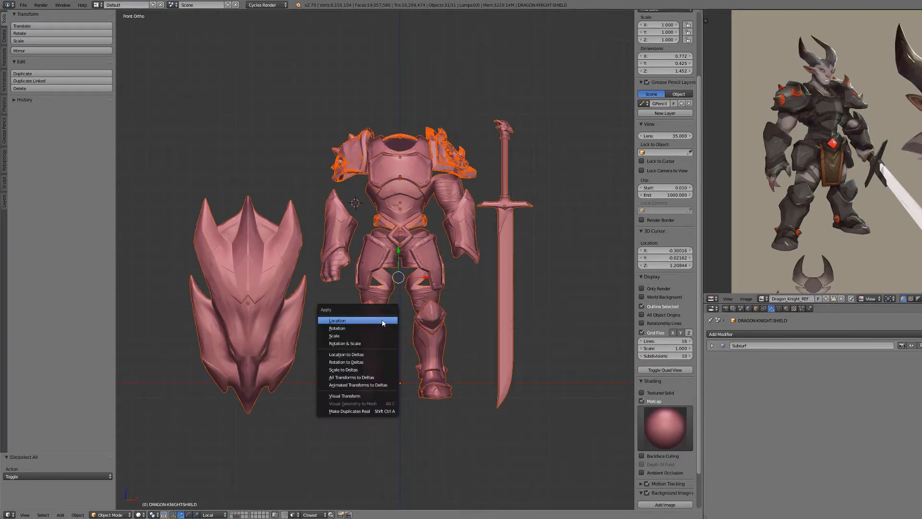
{"action": "key", "text": "Return"}
{"action": "key", "text": "ctrl+a"}
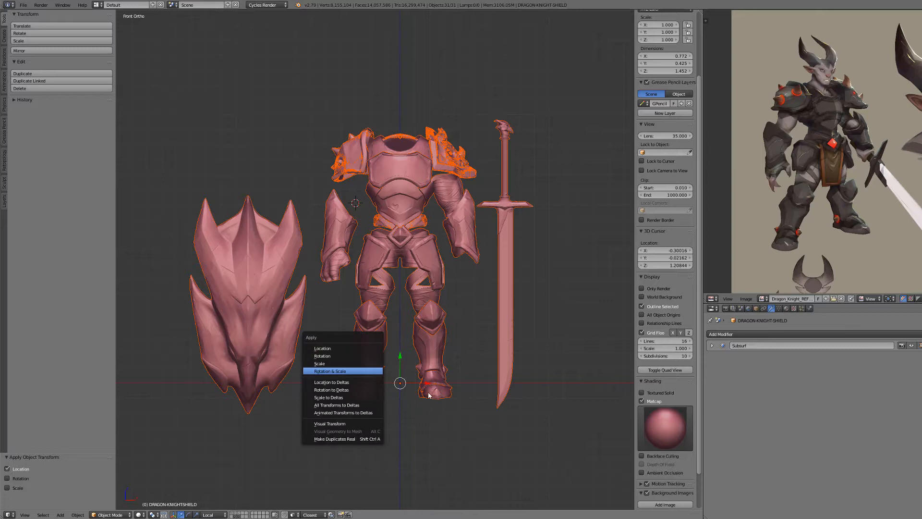
{"action": "key", "text": "Return"}
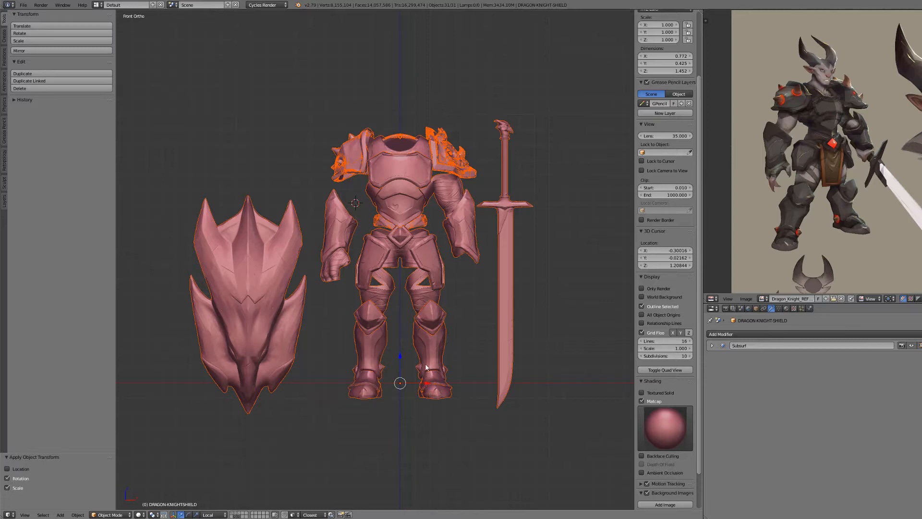
Show only the layer containing the knight's body and display it in wireframe
{"action": "left_click", "coordinate": [236, 514]}
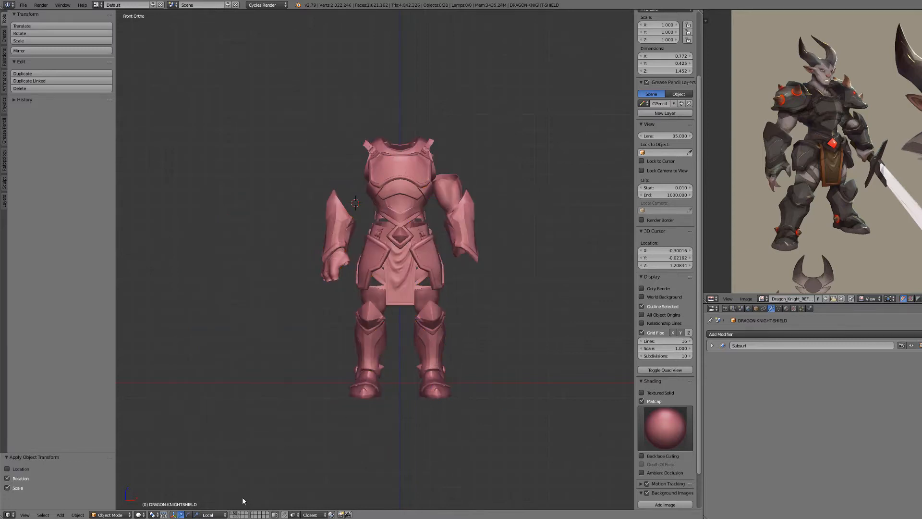
{"action": "left_click", "coordinate": [232, 513]}
{"action": "key", "text": "z"}
Apply the Mirror modifiers of the upper gum and the upper teeth
{"action": "right_click", "coordinate": [395, 131]}
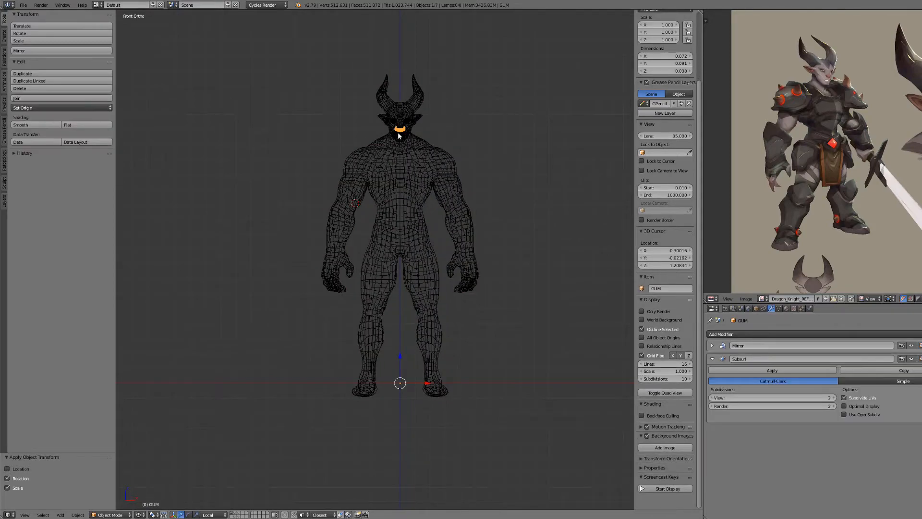
{"action": "scroll", "coordinate": [382, 186], "scroll_direction": "up", "scroll_amount": 5}
{"action": "scroll", "coordinate": [387, 291], "scroll_direction": "up", "scroll_amount": 5}
{"action": "key", "text": "z"}
{"action": "key", "text": "z"}
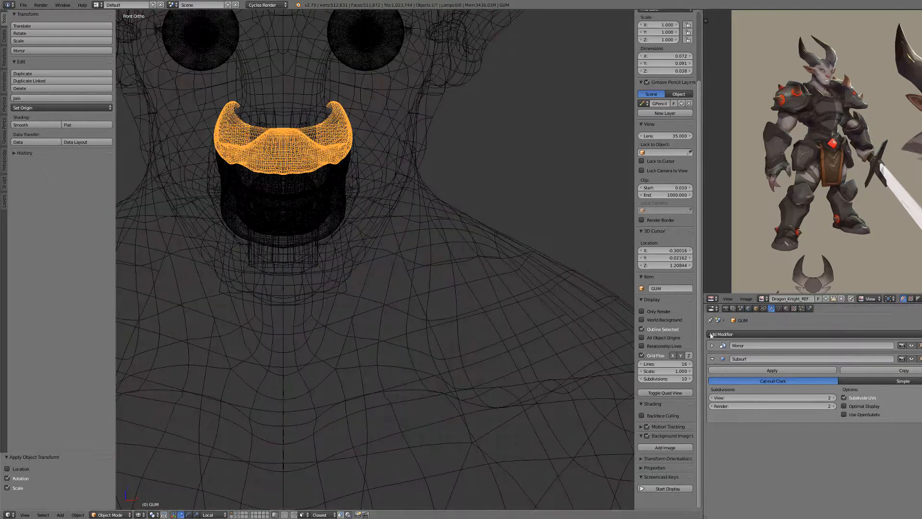
{"action": "left_click", "coordinate": [712, 345]}
{"action": "left_click", "coordinate": [764, 357]}
{"action": "right_click", "coordinate": [304, 181]}
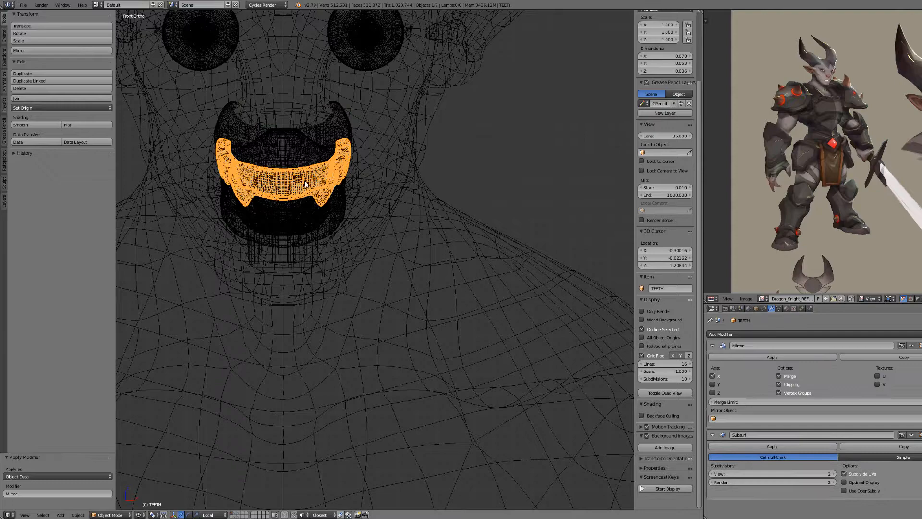
{"action": "left_click", "coordinate": [725, 359]}
Hide the body mesh, return to solid shading and apply the lower gum's Mirror modifier
{"action": "right_click", "coordinate": [302, 207]}
{"action": "right_click", "coordinate": [302, 210]}
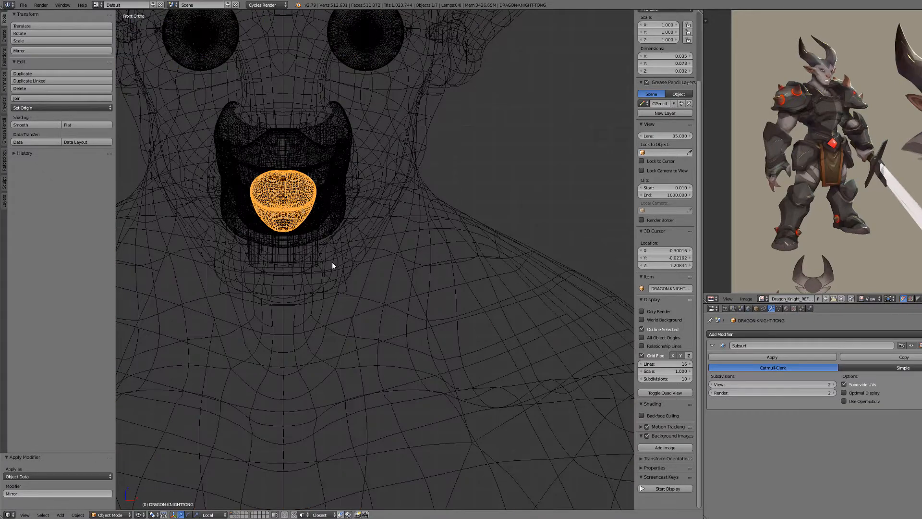
{"action": "right_click", "coordinate": [392, 222]}
{"action": "key", "text": "h"}
{"action": "key", "text": "z"}
{"action": "right_click", "coordinate": [337, 226]}
{"action": "left_click", "coordinate": [712, 345]}
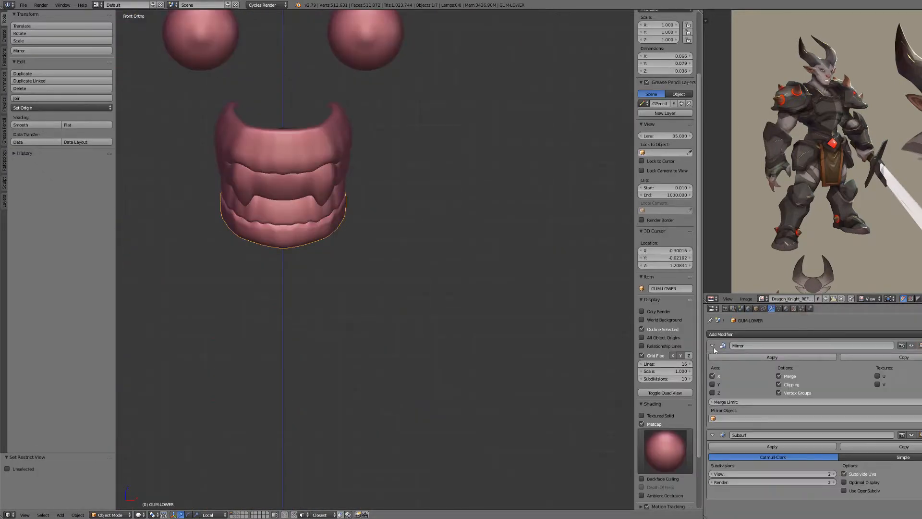
{"action": "left_click", "coordinate": [717, 357]}
Apply the lower teeth's Mirror modifier and reveal the hidden body mesh
{"action": "right_click", "coordinate": [317, 208]}
{"action": "left_click", "coordinate": [712, 346]}
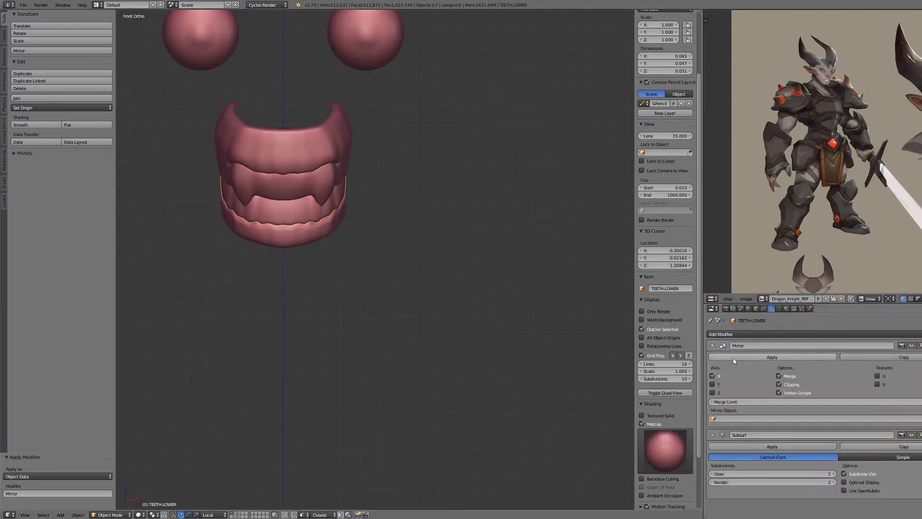
{"action": "left_click", "coordinate": [733, 357]}
{"action": "left_click", "coordinate": [733, 357]}
{"action": "scroll", "coordinate": [385, 277], "scroll_direction": "down", "scroll_amount": 5}
{"action": "key", "text": "alt+h"}
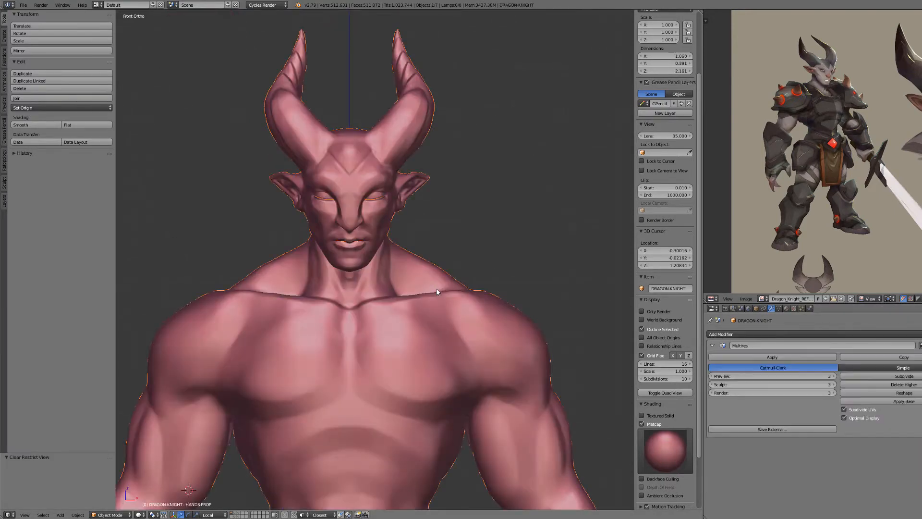
{"action": "scroll", "coordinate": [437, 291], "scroll_direction": "down", "scroll_amount": 4}
Enlarge the image editor, unlink the reference image from it and show the body's material settings
{"action": "left_click_drag", "start_coordinate": [702, 271], "coordinate": [660, 271]}
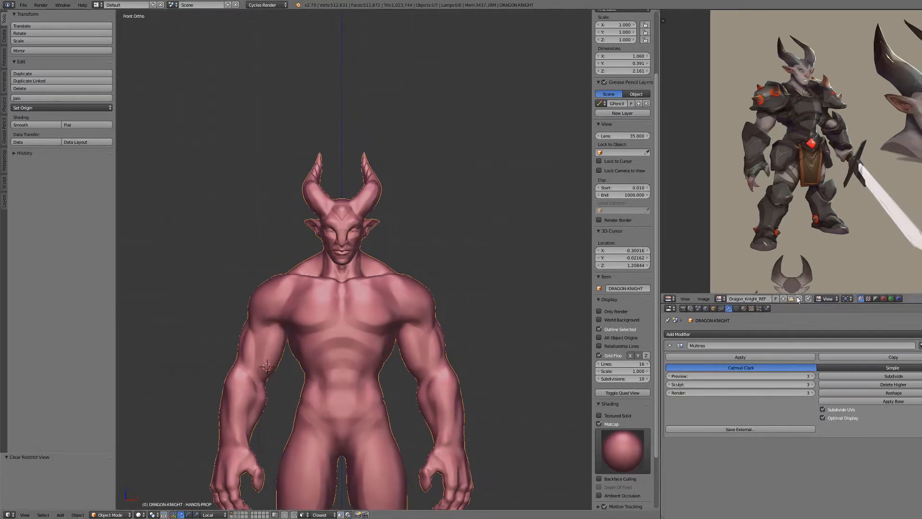
{"action": "left_click_drag", "start_coordinate": [791, 304], "coordinate": [791, 330]}
{"action": "left_click", "coordinate": [800, 324]}
{"action": "left_click", "coordinate": [743, 334]}
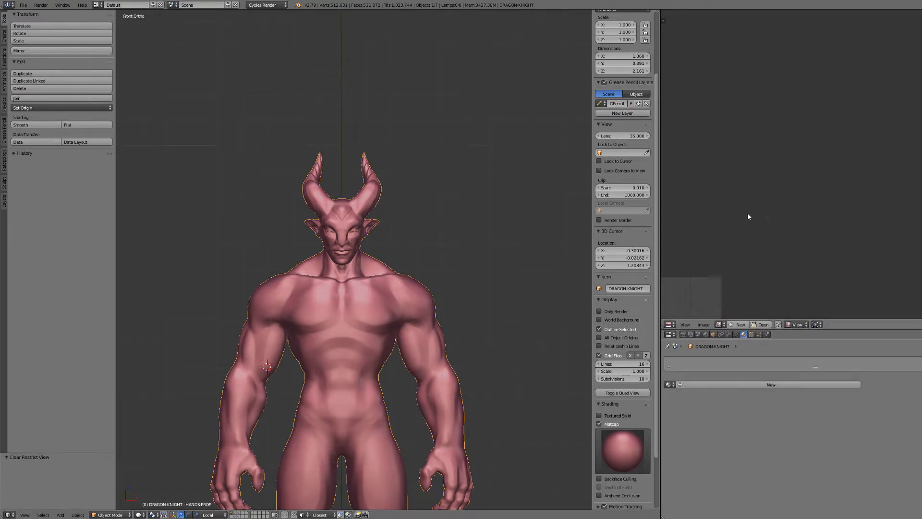
{"action": "scroll", "coordinate": [764, 211], "scroll_direction": "up", "scroll_amount": 5}
Create a new 2048 × 2048 px image named TEST-MAP with the generated type UV Grid
{"action": "left_click", "coordinate": [742, 325]}
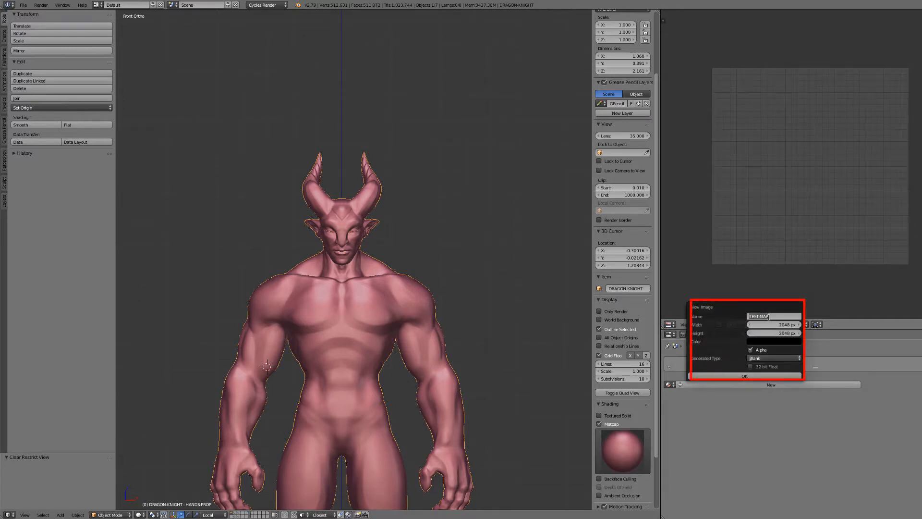
{"action": "left_click", "coordinate": [768, 358]}
{"action": "left_click", "coordinate": [767, 344]}
{"action": "left_click", "coordinate": [751, 376]}
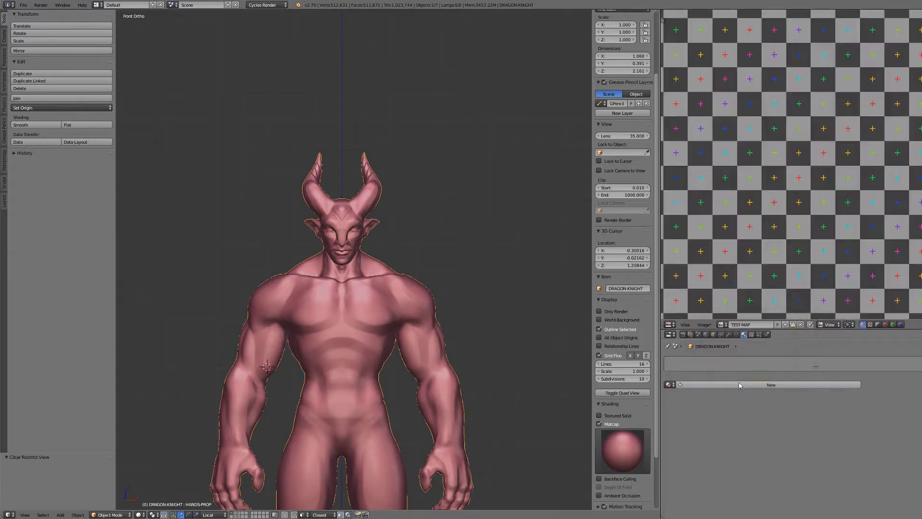
Create a new material named UVS on the body and open it in the Node Editor
{"action": "left_click", "coordinate": [712, 387]}
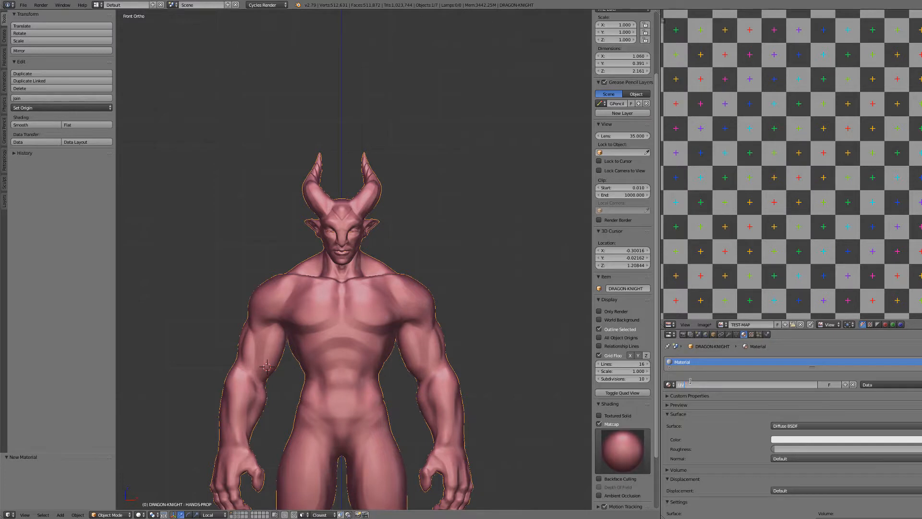
{"action": "left_click", "coordinate": [10, 514]}
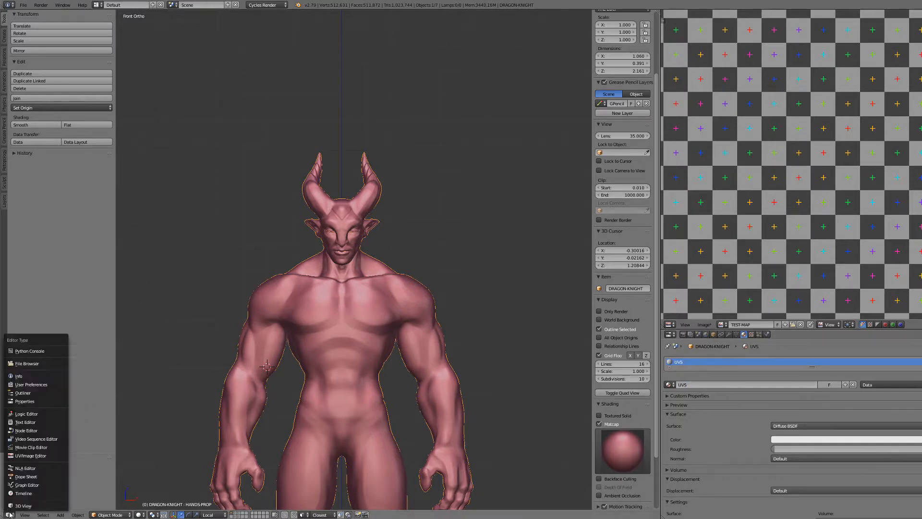
{"action": "left_click", "coordinate": [27, 430]}
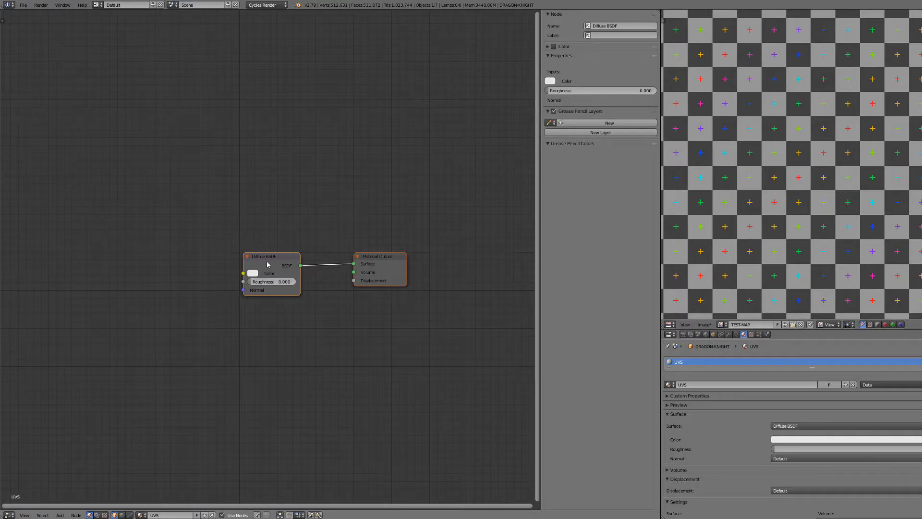
Add an Image Texture setup to the Diffuse BSDF's colour and assign the TEST-MAP image to it
{"action": "key", "text": "ctrl+t"}
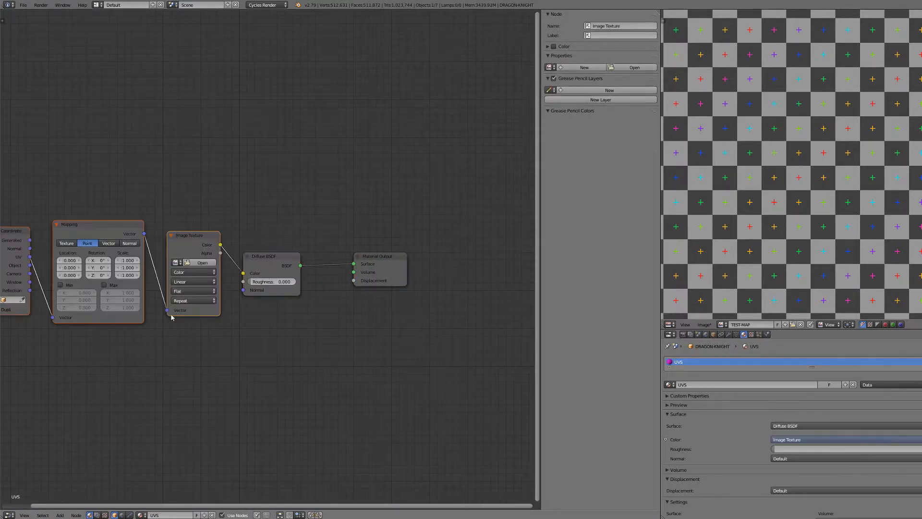
{"action": "middle_click_drag", "start_coordinate": [171, 317], "coordinate": [269, 316]}
{"action": "left_click", "coordinate": [272, 263]}
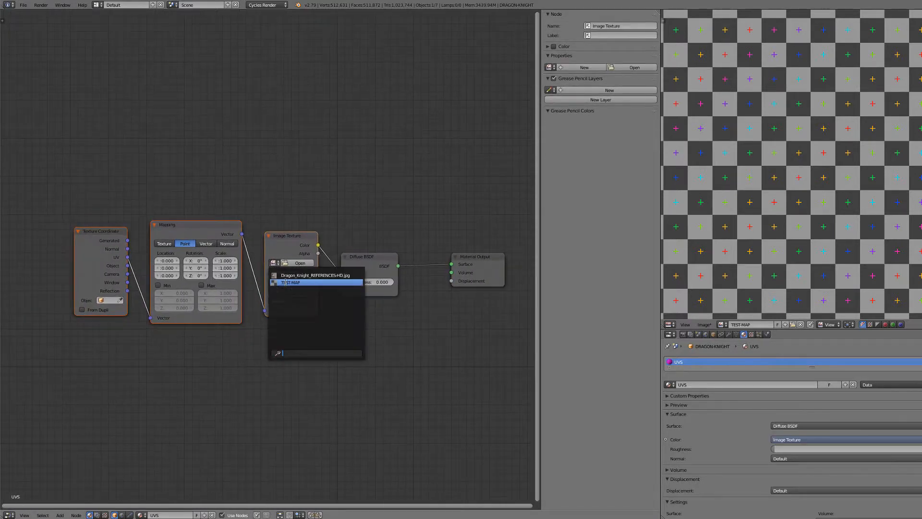
{"action": "left_click", "coordinate": [286, 283]}
Delete the Mapping and Texture Coordinate nodes from the UVS material
{"action": "left_click", "coordinate": [178, 235]}
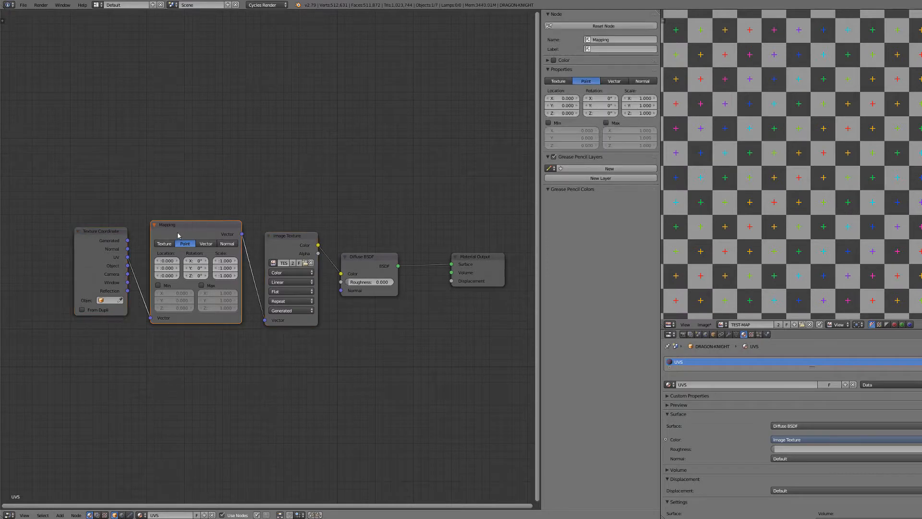
{"action": "left_click", "coordinate": [99, 234], "text": "shift"}
{"action": "key", "text": "x"}
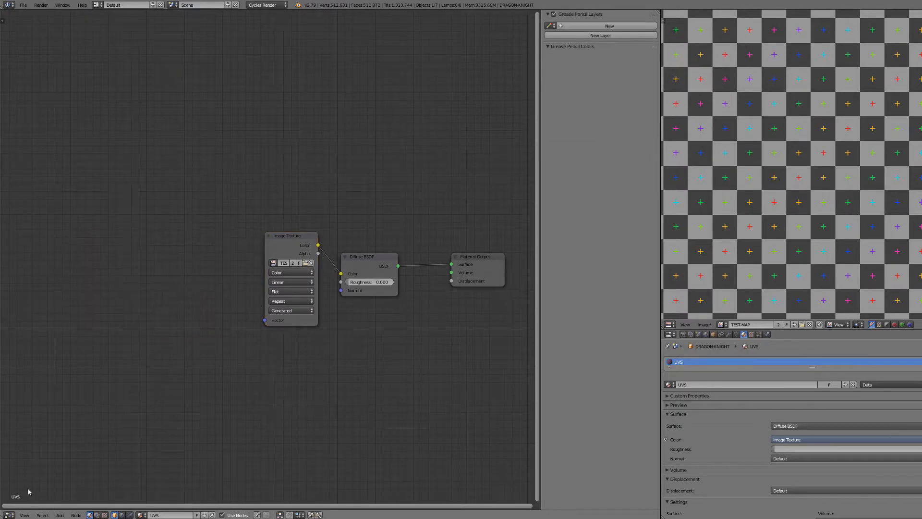
Switch the editor back to the 3D View and start the Screencast Keys display
{"action": "left_click", "coordinate": [9, 514]}
{"action": "left_click", "coordinate": [17, 502]}
{"action": "scroll", "coordinate": [601, 440], "scroll_direction": "down", "scroll_amount": 3}
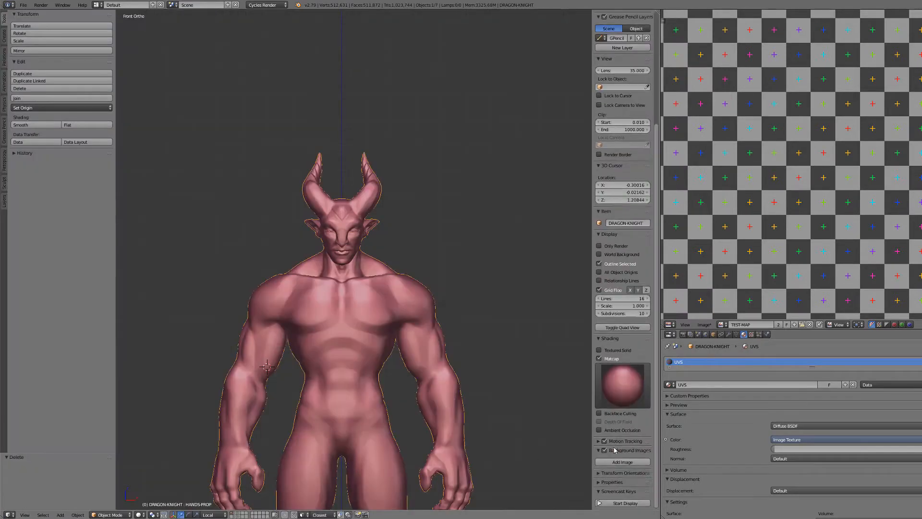
{"action": "left_click", "coordinate": [619, 503]}
{"action": "scroll", "coordinate": [387, 393], "scroll_direction": "up", "scroll_amount": 5}
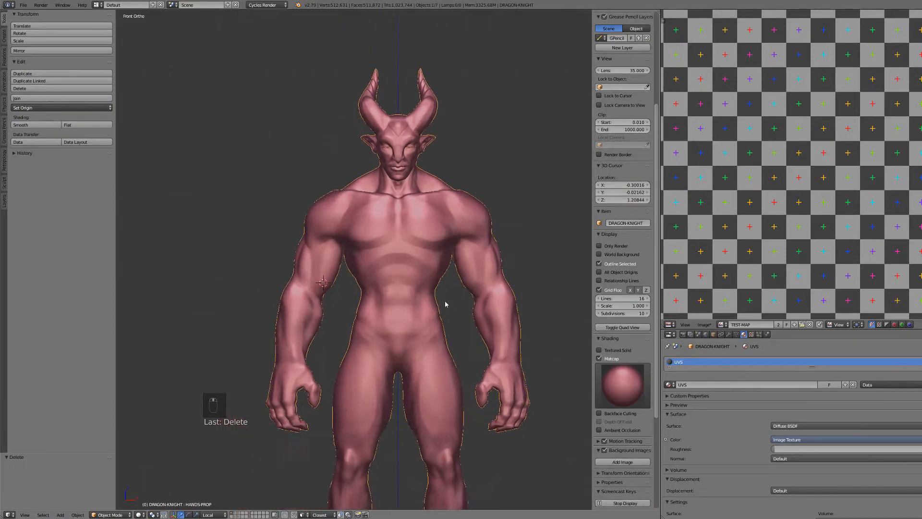
Enter Edit Mode on the body, reveal all hidden geometry and clear the selection
{"action": "key", "text": "Tab"}
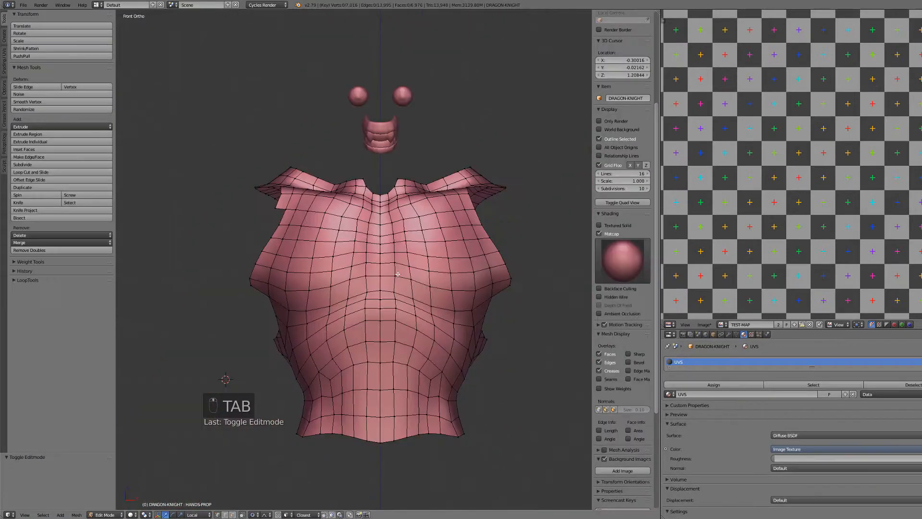
{"action": "key", "text": "alt+h"}
{"action": "key", "text": "a"}
{"action": "scroll", "coordinate": [250, 489], "scroll_direction": "down", "scroll_amount": 2}
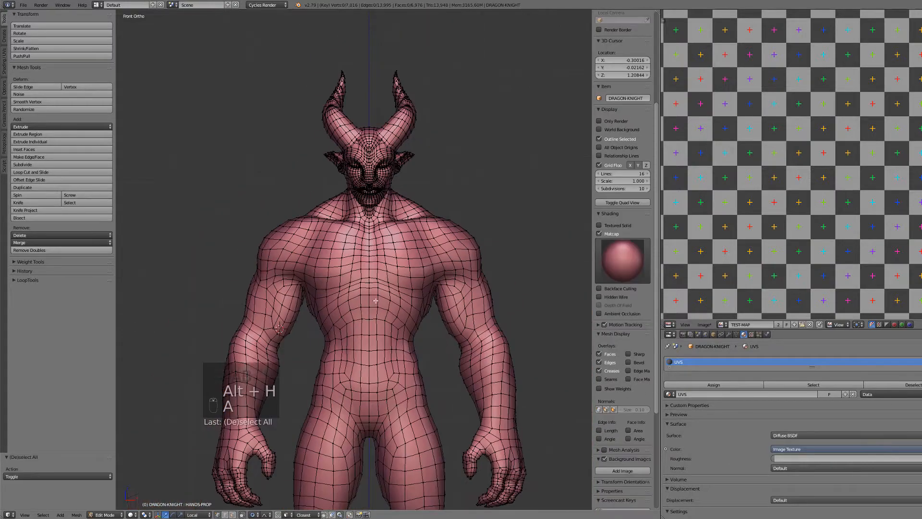
{"action": "middle_click_drag", "start_coordinate": [278, 384], "coordinate": [290, 318]}
{"action": "right_click", "coordinate": [278, 303], "text": "alt"}
{"action": "key", "text": "a"}
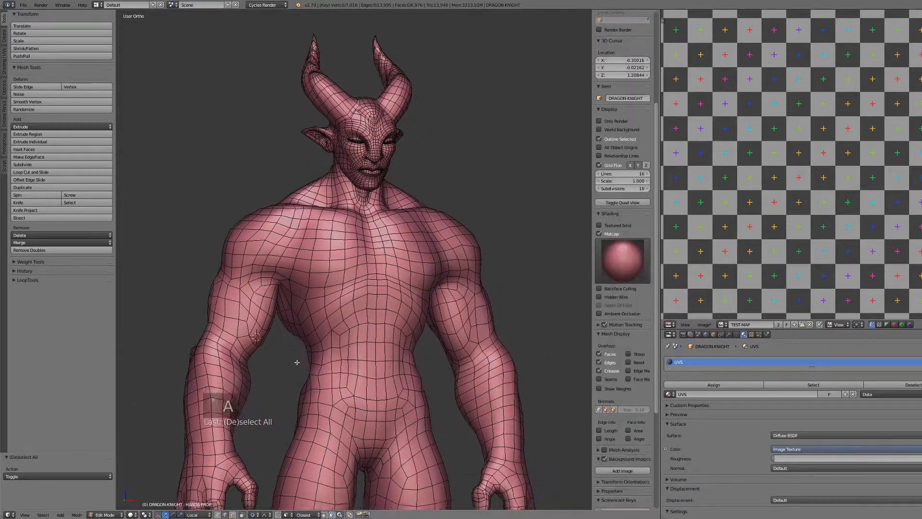
Select the edge loop around the character's right wrist
{"action": "scroll", "coordinate": [302, 384], "scroll_direction": "up", "scroll_amount": 5}
{"action": "middle_click_drag", "start_coordinate": [307, 415], "coordinate": [274, 332]}
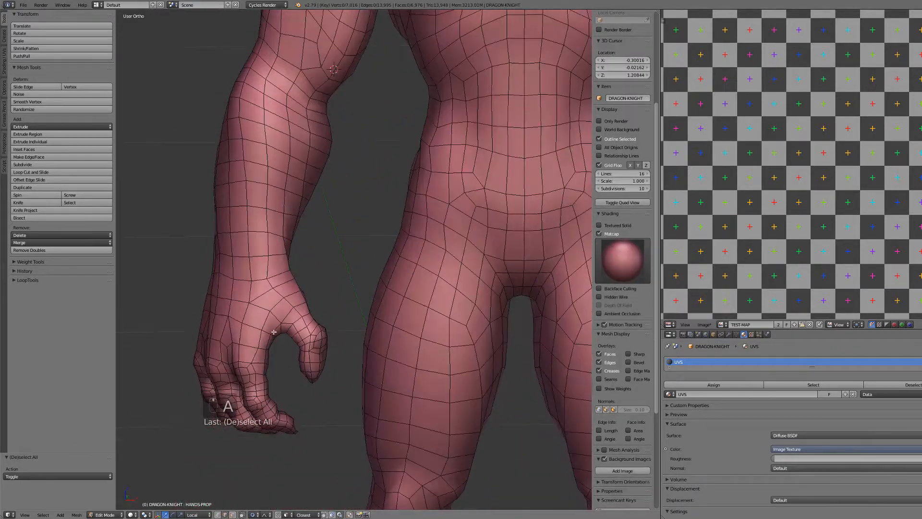
{"action": "right_click", "coordinate": [264, 255], "text": "alt"}
{"action": "middle_click_drag", "start_coordinate": [264, 255], "coordinate": [284, 270]}
{"action": "scroll", "coordinate": [368, 284], "scroll_direction": "down", "scroll_amount": 5}
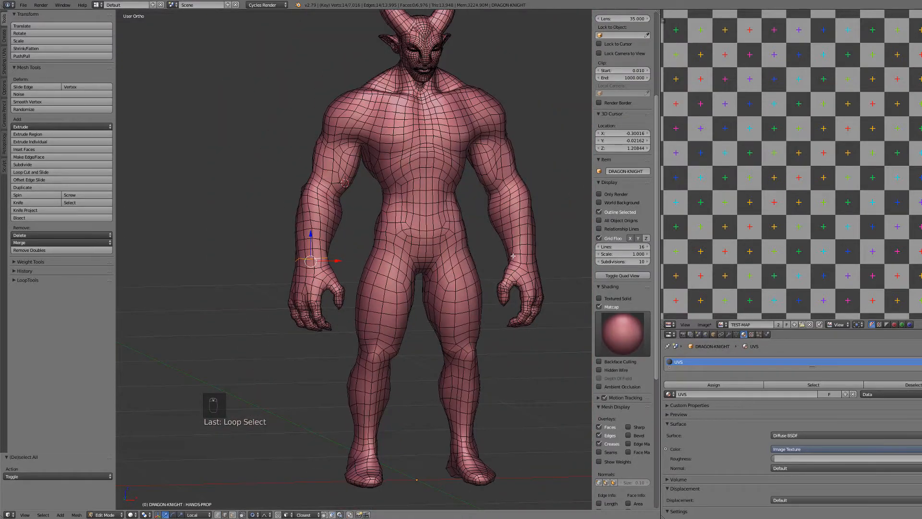
Add the edge line running around the right hand and fingers, and deselect its stray edges on the forearm and thumb base
{"action": "scroll", "coordinate": [361, 298], "scroll_direction": "up", "scroll_amount": 6}
{"action": "middle_click_drag", "start_coordinate": [267, 336], "coordinate": [410, 321]}
{"action": "scroll", "coordinate": [251, 338], "scroll_direction": "down", "scroll_amount": 3}
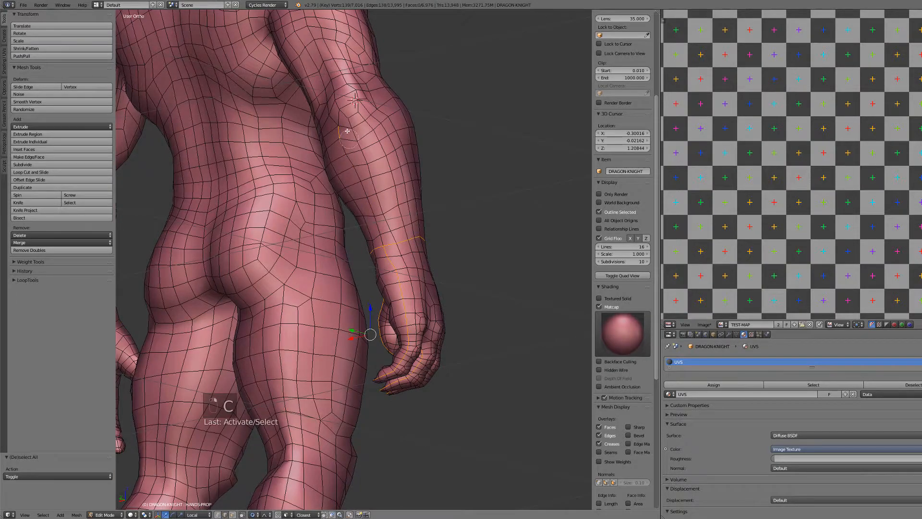
{"action": "middle_click_drag", "start_coordinate": [345, 134], "coordinate": [118, 253]}
{"action": "middle_click_drag", "start_coordinate": [318, 279], "coordinate": [288, 232], "text": "shift"}
{"action": "scroll", "coordinate": [289, 234], "scroll_direction": "up", "scroll_amount": 4}
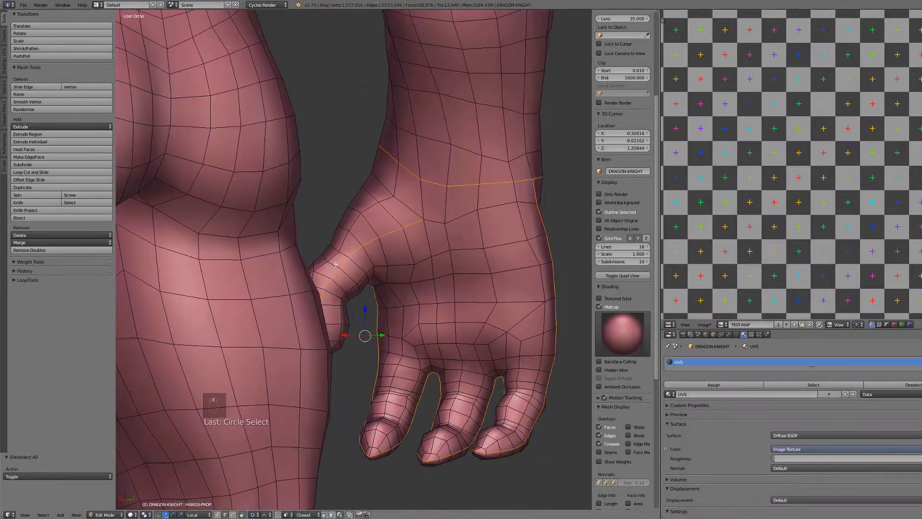
{"action": "middle_click_drag", "start_coordinate": [307, 267], "coordinate": [398, 250]}
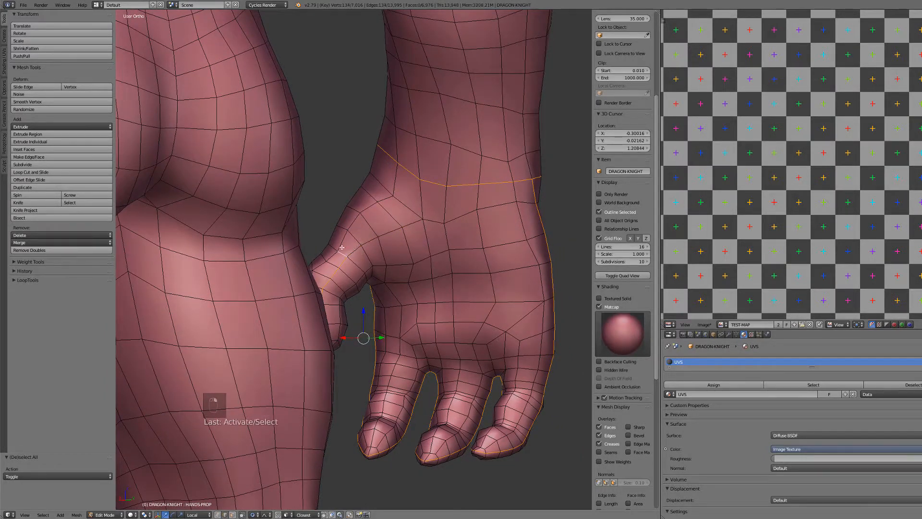
Connect the hand line to the wrist loop with the shortest edge path and mark the selected edges as a seam
{"action": "left_click", "coordinate": [392, 196], "text": "ctrl"}
{"action": "middle_click_drag", "start_coordinate": [395, 185], "coordinate": [401, 220]}
{"action": "key", "text": "ctrl+e"}
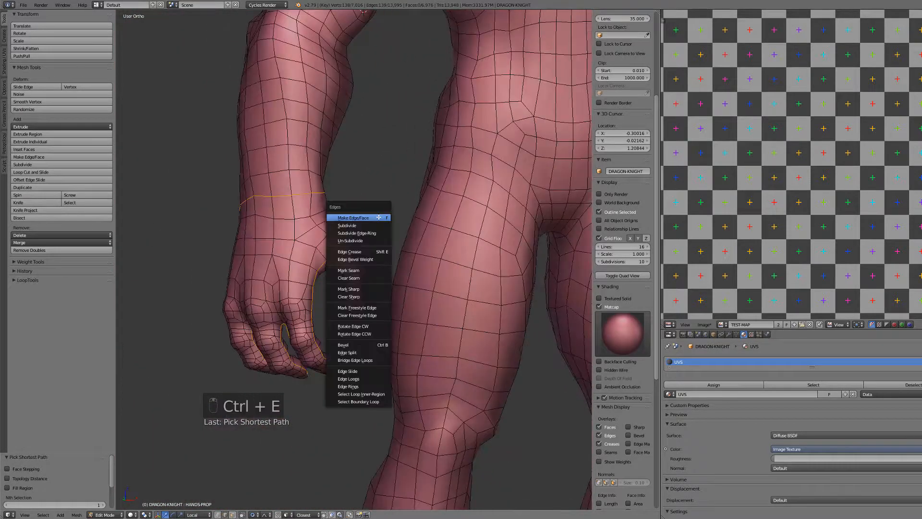
{"action": "left_click", "coordinate": [360, 271]}
Mirror the hand and wrist edge selection to the left hand and mark it as a seam
{"action": "left_click", "coordinate": [47, 514]}
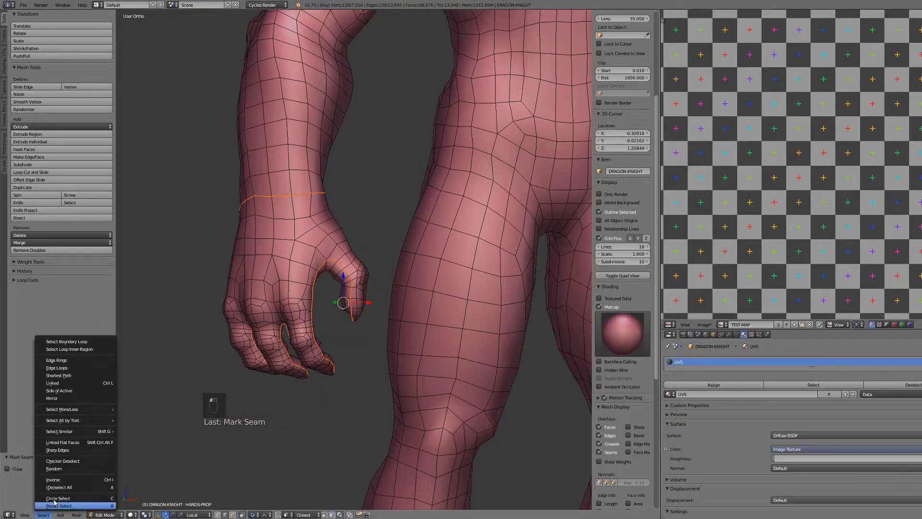
{"action": "left_click", "coordinate": [79, 400]}
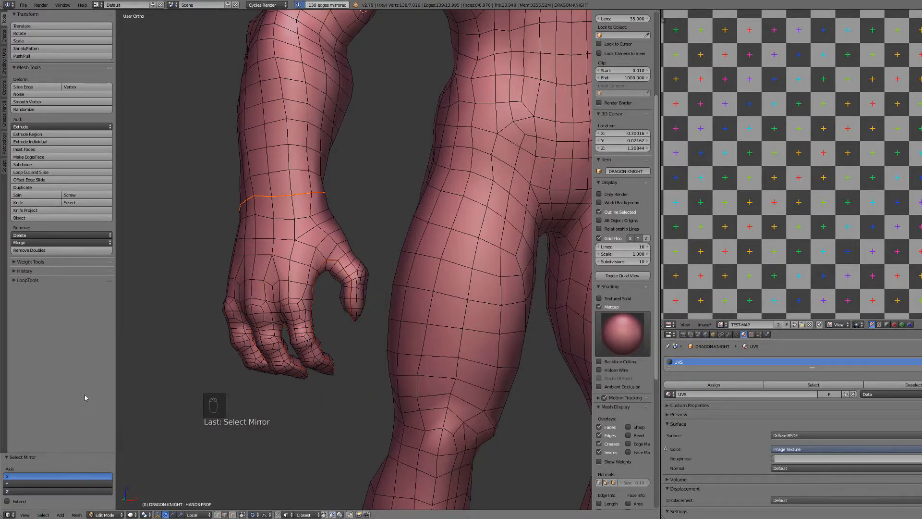
{"action": "scroll", "coordinate": [294, 350], "scroll_direction": "down", "scroll_amount": 5}
{"action": "middle_click_drag", "start_coordinate": [438, 324], "coordinate": [399, 306]}
{"action": "key", "text": "ctrl+e"}
{"action": "left_click", "coordinate": [268, 322]}
{"action": "key", "text": "KP_1"}
{"action": "scroll", "coordinate": [372, 286], "scroll_direction": "up", "scroll_amount": 4}
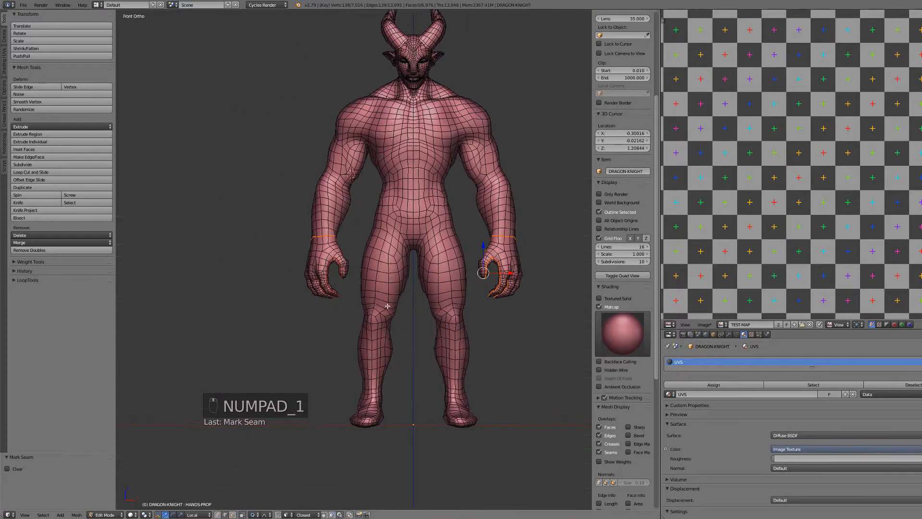
Select the edge loop around the top of the right thigh, from hip to groin and under the buttock, and mark it as a seam
{"action": "key", "text": "a"}
{"action": "key", "text": "a"}
{"action": "scroll", "coordinate": [372, 287], "scroll_direction": "up", "scroll_amount": 2}
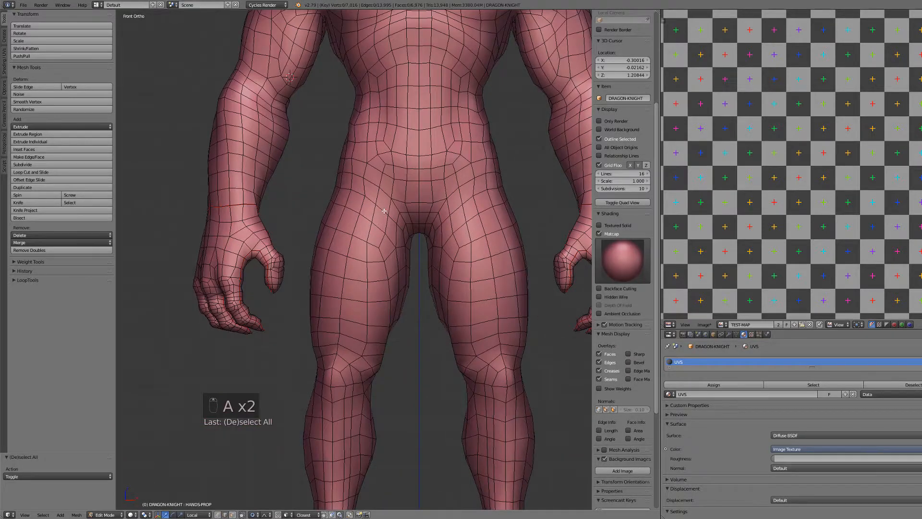
{"action": "right_click", "coordinate": [392, 220], "text": "alt"}
{"action": "middle_click_drag", "start_coordinate": [401, 238], "coordinate": [485, 192]}
{"action": "key", "text": "ctrl+z"}
{"action": "left_click", "coordinate": [353, 182], "text": "alt+shift"}
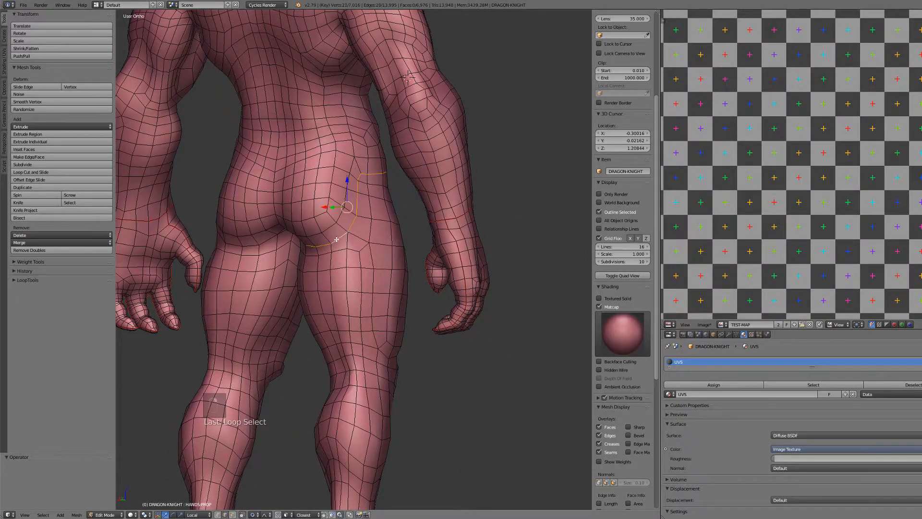
{"action": "middle_click_drag", "start_coordinate": [336, 239], "coordinate": [377, 195]}
{"action": "key", "text": "ctrl+e"}
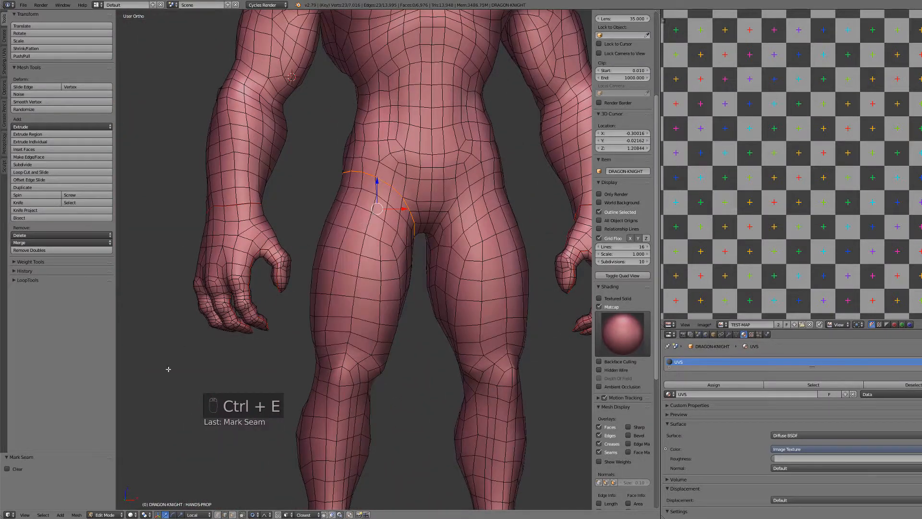
Mirror the thigh loop selection to the left leg and mark it as a seam
{"action": "left_click", "coordinate": [43, 514]}
{"action": "left_click", "coordinate": [52, 399]}
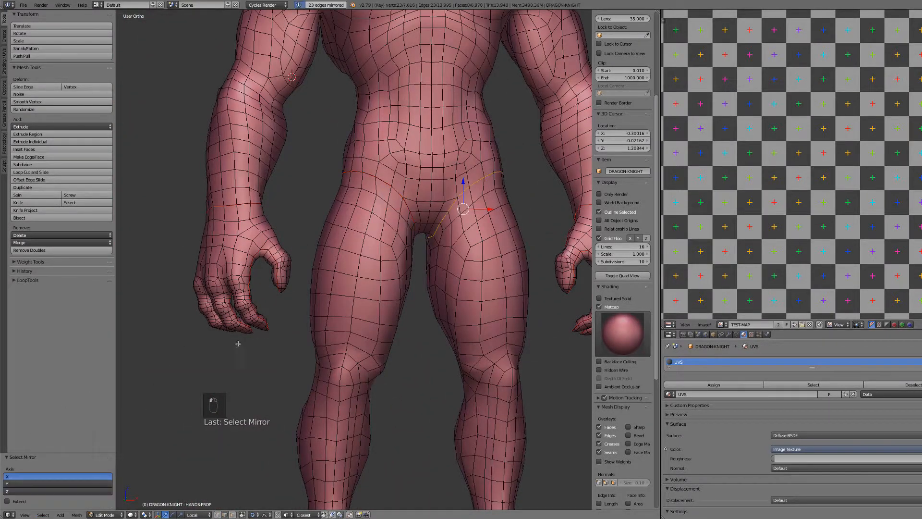
{"action": "key", "text": "ctrl+e"}
{"action": "left_click", "coordinate": [348, 308]}
Select the vertical edge loop running down the inner side of the right leg
{"action": "middle_click_drag", "start_coordinate": [410, 319], "coordinate": [391, 267]}
{"action": "right_click", "coordinate": [395, 250], "text": "alt"}
{"action": "scroll", "coordinate": [391, 283], "scroll_direction": "down", "scroll_amount": 3}
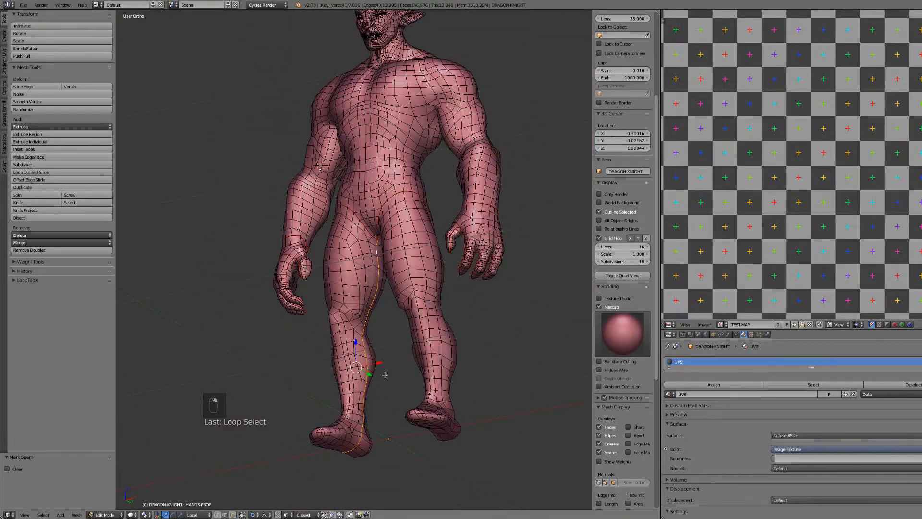
{"action": "mouse_move", "coordinate": [385, 375]}
{"action": "middle_mouse_down", "text": "shift"}
{"action": "mouse_move", "coordinate": [389, 316]}
{"action": "mouse_move", "coordinate": [418, 288]}
{"action": "mouse_move", "coordinate": [485, 310]}
{"action": "middle_mouse_up", "text": "shift"}
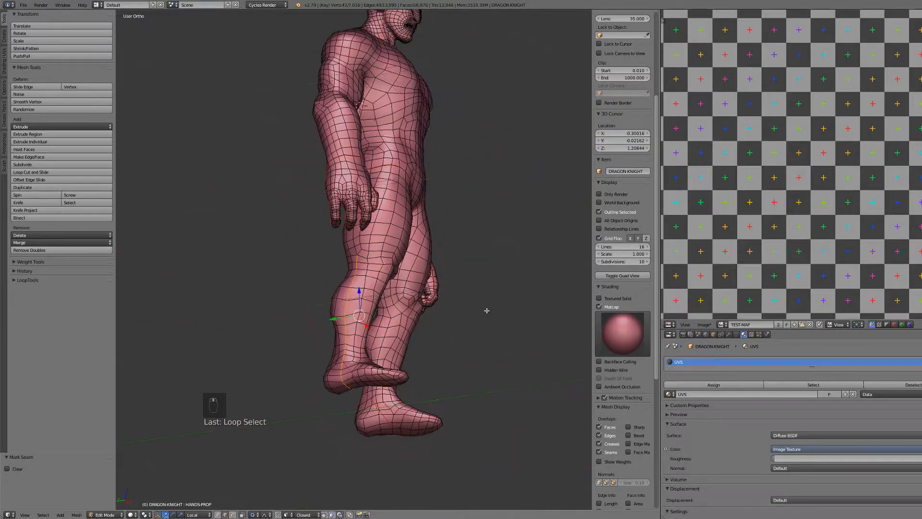
Deselect the loop's edges on the outer leg and foot with Circle Select, keeping only the inner leg line down to the ankle
{"action": "key", "text": "c"}
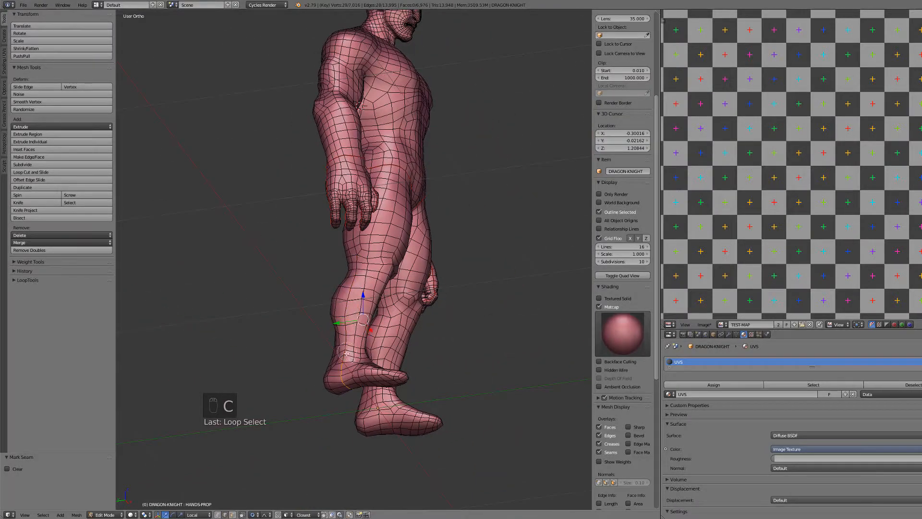
{"action": "middle_click_drag", "start_coordinate": [345, 383], "coordinate": [257, 410]}
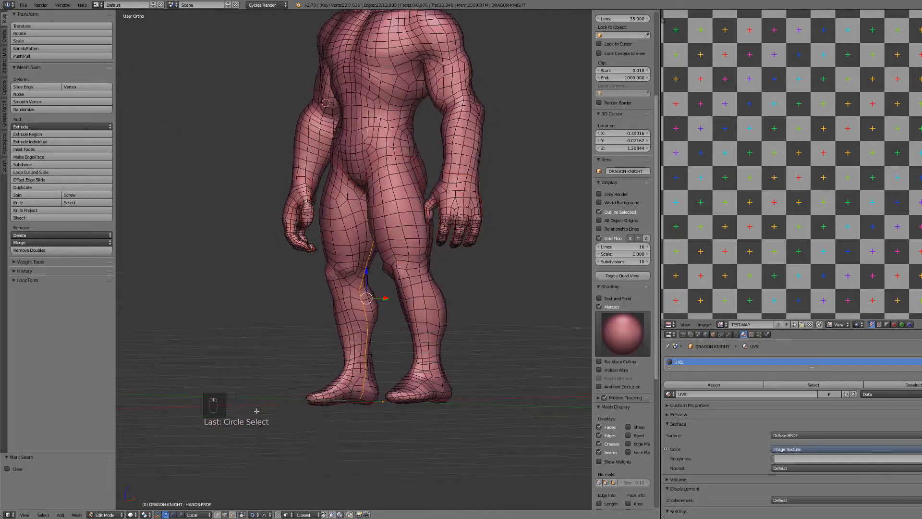
{"action": "middle_click_drag", "start_coordinate": [363, 393], "coordinate": [369, 304], "text": "shift"}
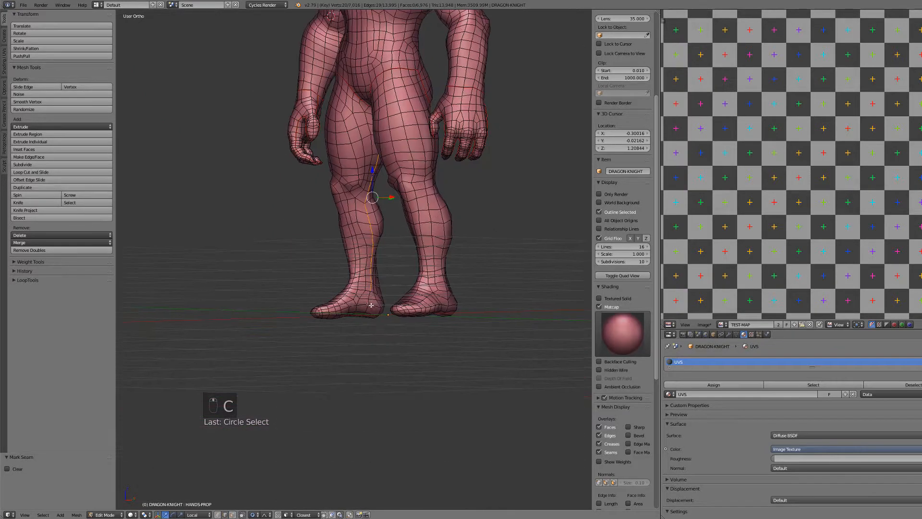
{"action": "scroll", "coordinate": [374, 309], "scroll_direction": "up", "scroll_amount": 2}
{"action": "key", "text": "c"}
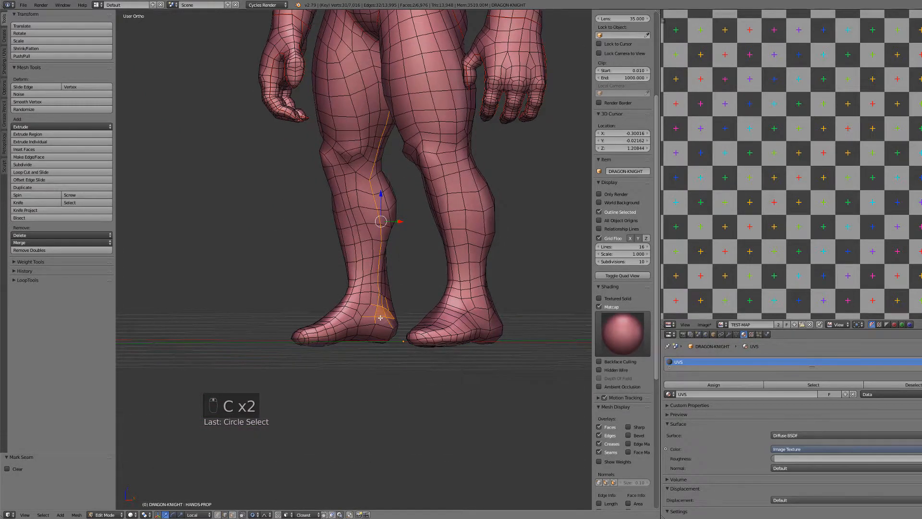
{"action": "scroll", "coordinate": [379, 318], "scroll_direction": "up", "scroll_amount": 1}
{"action": "key", "text": "c"}
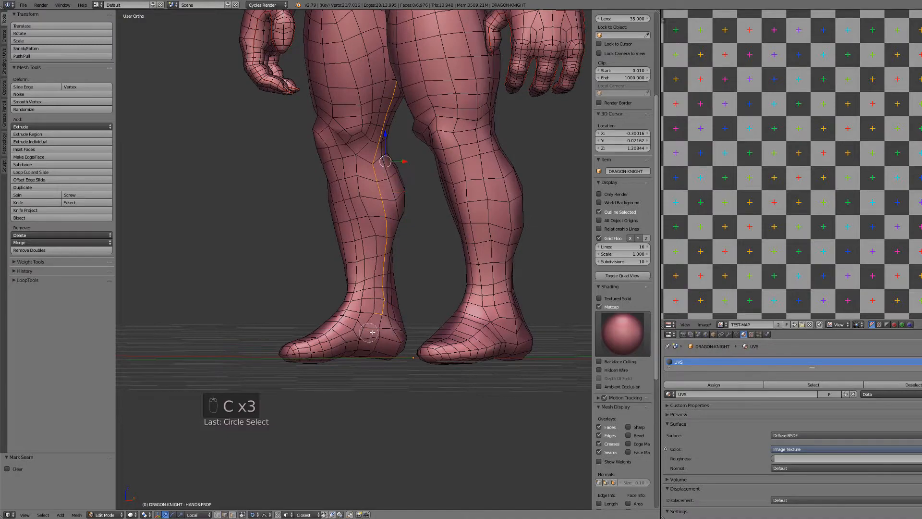
Add the edge loop around the right ankle to the inner leg line and mark both as a seam
{"action": "middle_click_drag", "start_coordinate": [372, 330], "coordinate": [374, 299]}
{"action": "key", "text": "ctrl+e"}
{"action": "left_click", "coordinate": [374, 299]}
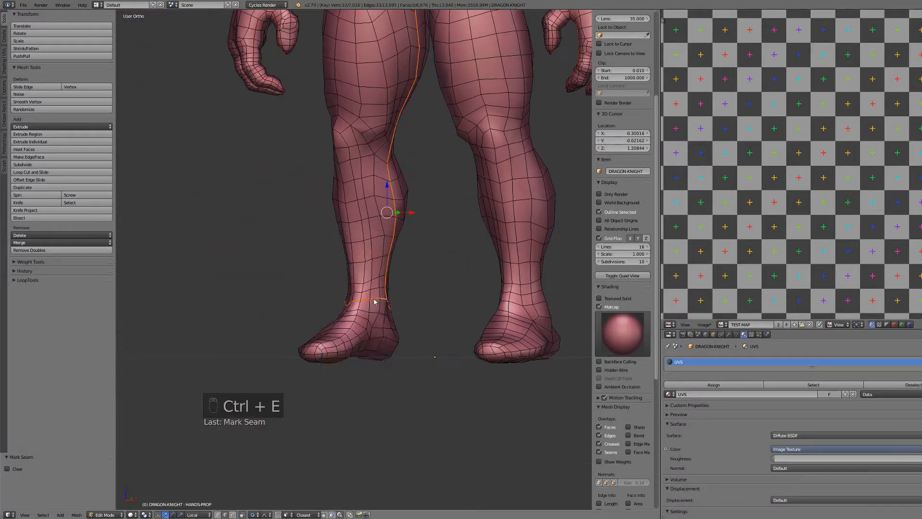
Mirror the inner leg and ankle selection to the left leg and mark it as a seam
{"action": "left_click", "coordinate": [43, 515]}
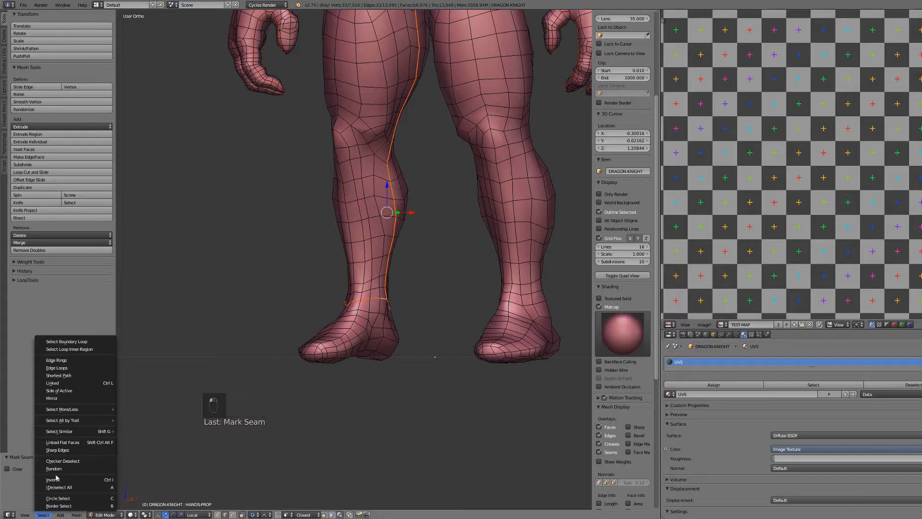
{"action": "left_click", "coordinate": [82, 398]}
{"action": "key", "text": "ctrl+e"}
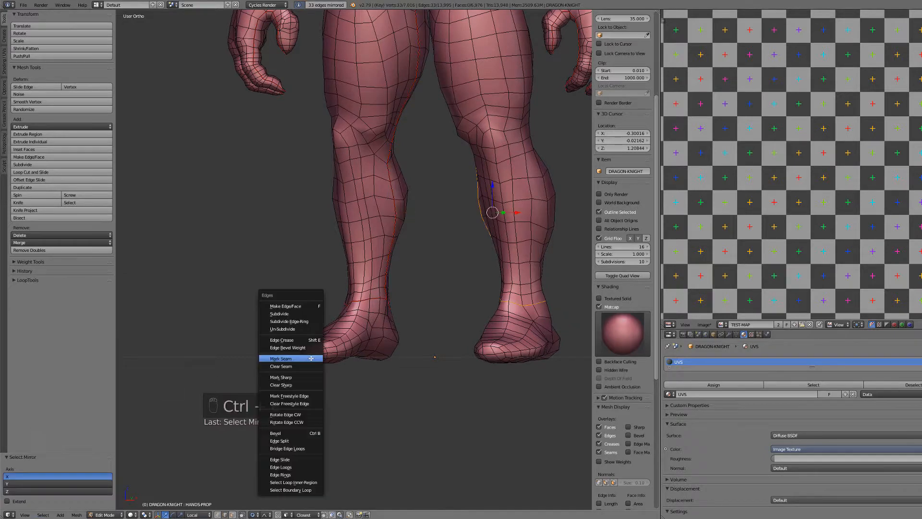
{"action": "left_click", "coordinate": [310, 358]}
Select the edge loop around the right foot just above the sole and mark it as a seam
{"action": "scroll", "coordinate": [272, 370], "scroll_direction": "up", "scroll_amount": 3}
{"action": "middle_click_drag", "start_coordinate": [238, 367], "coordinate": [303, 376]}
{"action": "right_click", "coordinate": [308, 394], "text": "alt"}
{"action": "right_click", "coordinate": [303, 376], "text": "alt"}
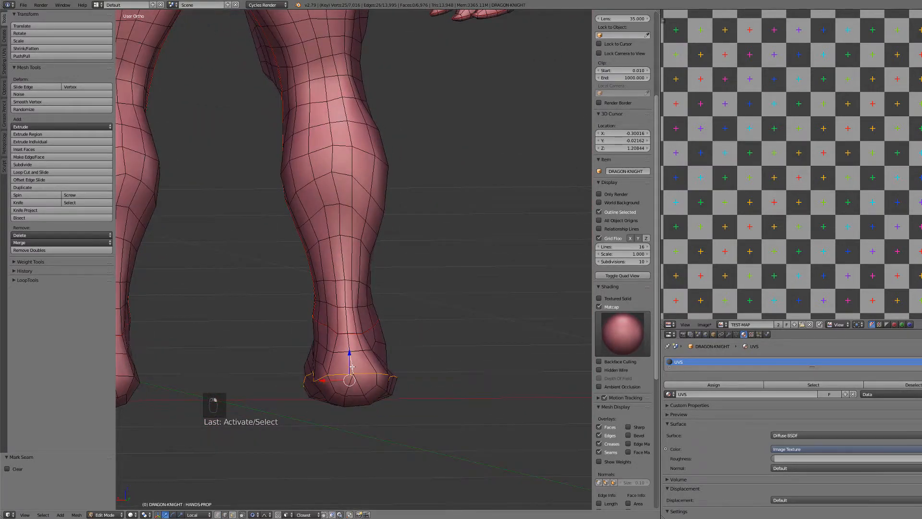
{"action": "key", "text": "ctrl+e"}
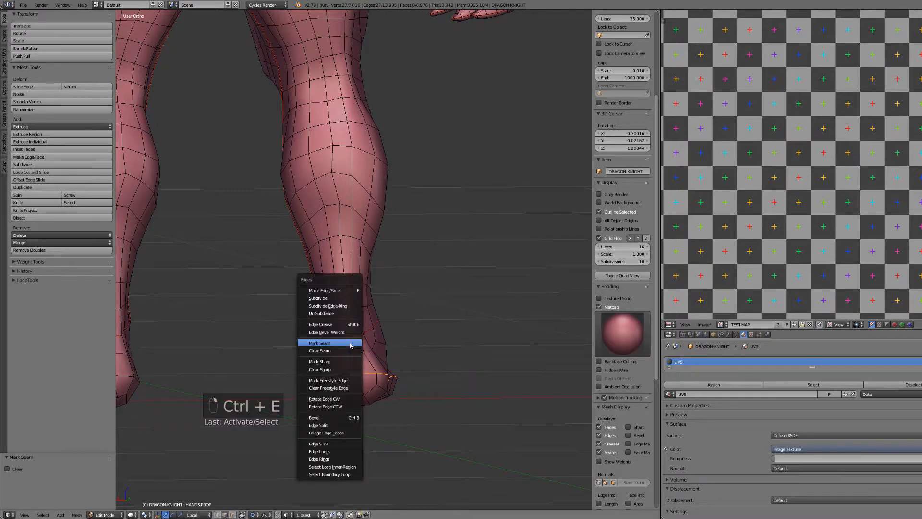
{"action": "left_click", "coordinate": [350, 343]}
Mirror the sole loop selection to the left foot, mark it as a seam and clear the selection
{"action": "left_click", "coordinate": [43, 514]}
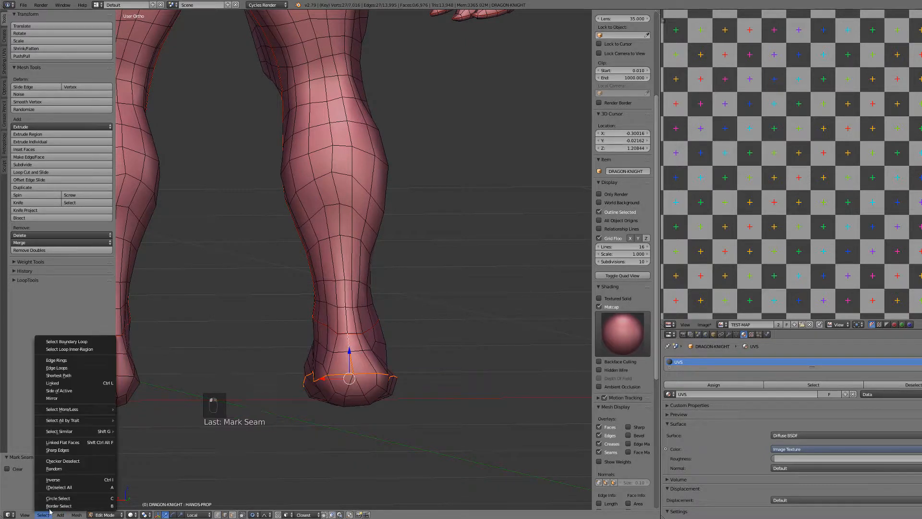
{"action": "left_click", "coordinate": [64, 398]}
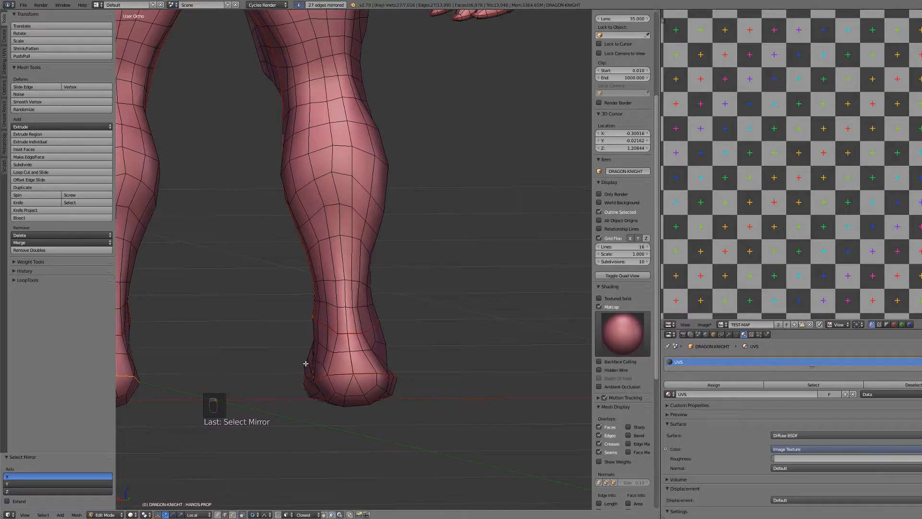
{"action": "key", "text": "ctrl+e"}
{"action": "left_click", "coordinate": [305, 364]}
{"action": "scroll", "coordinate": [304, 366], "scroll_direction": "down", "scroll_amount": 4}
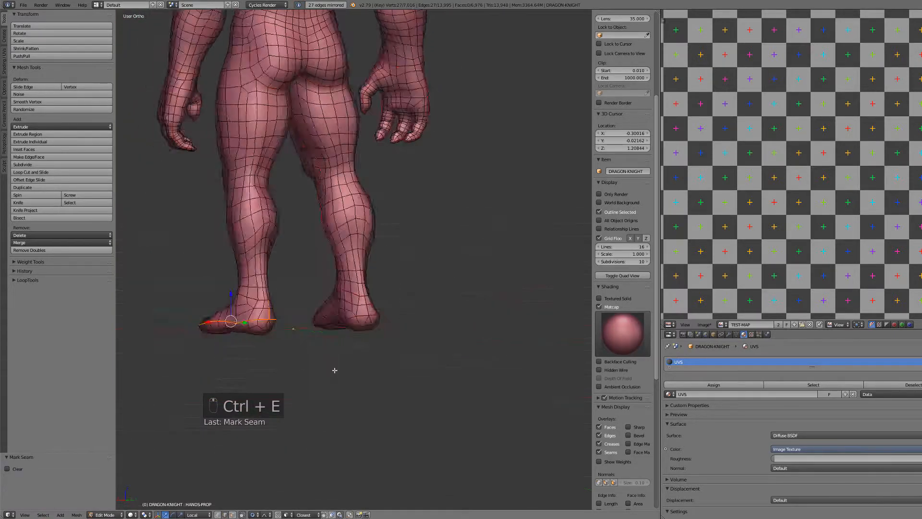
{"action": "middle_click_drag", "start_coordinate": [305, 366], "coordinate": [470, 366]}
{"action": "key", "text": "a"}
Select the edge loop around the right upper arm and armpit and mark it as a seam
{"action": "middle_click_drag", "start_coordinate": [456, 177], "coordinate": [406, 388], "text": "shift"}
{"action": "scroll", "coordinate": [406, 388], "scroll_direction": "up", "scroll_amount": 1}
{"action": "middle_click_drag", "start_coordinate": [400, 305], "coordinate": [374, 290]}
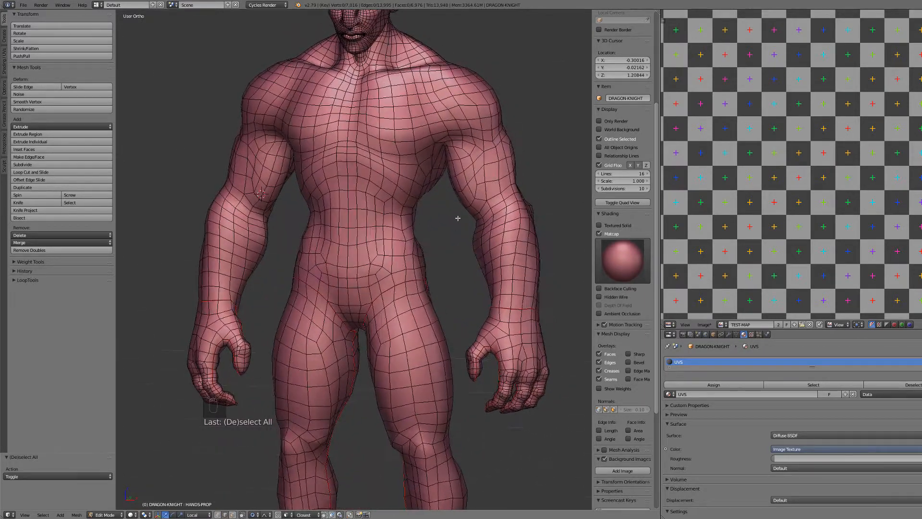
{"action": "middle_click_drag", "start_coordinate": [457, 216], "coordinate": [392, 272], "text": "shift"}
{"action": "scroll", "coordinate": [386, 290], "scroll_direction": "up", "scroll_amount": 2}
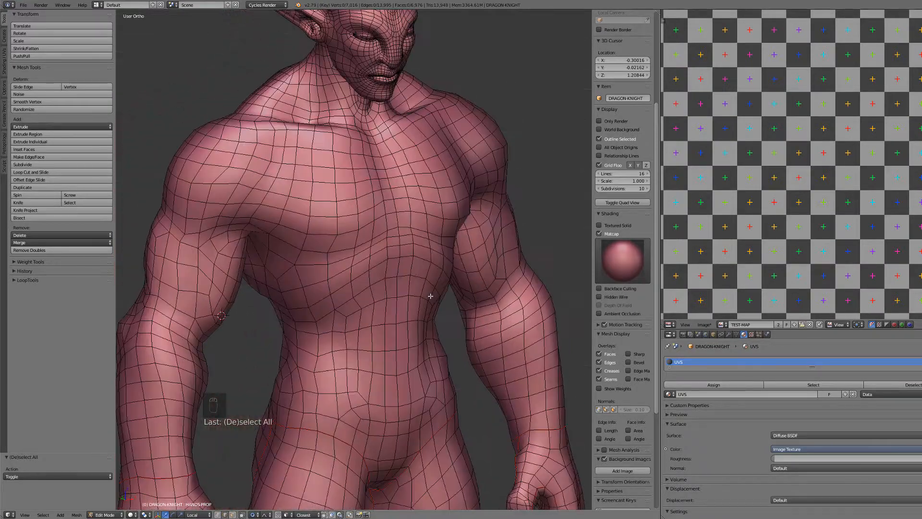
{"action": "middle_click_drag", "start_coordinate": [437, 294], "coordinate": [395, 204]}
{"action": "right_click", "coordinate": [296, 163], "text": "alt"}
{"action": "scroll", "coordinate": [300, 188], "scroll_direction": "down", "scroll_amount": 1}
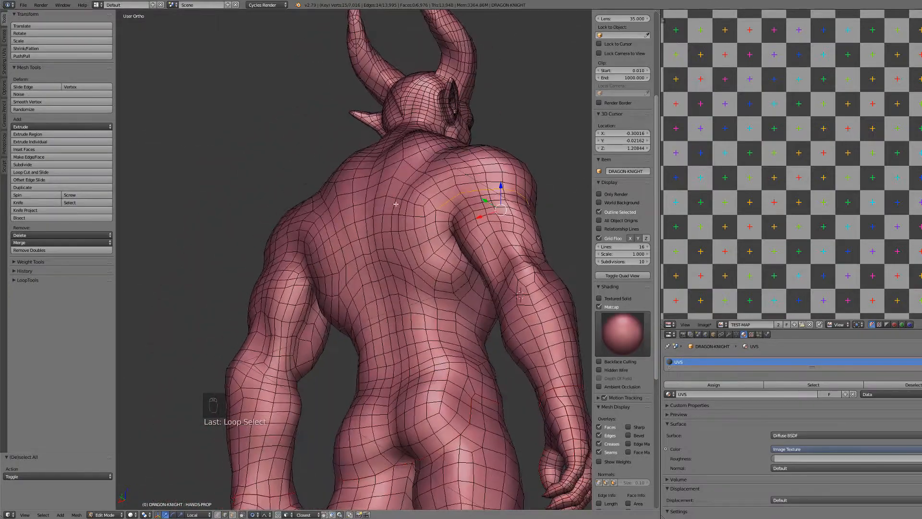
{"action": "middle_click_drag", "start_coordinate": [440, 237], "coordinate": [347, 232]}
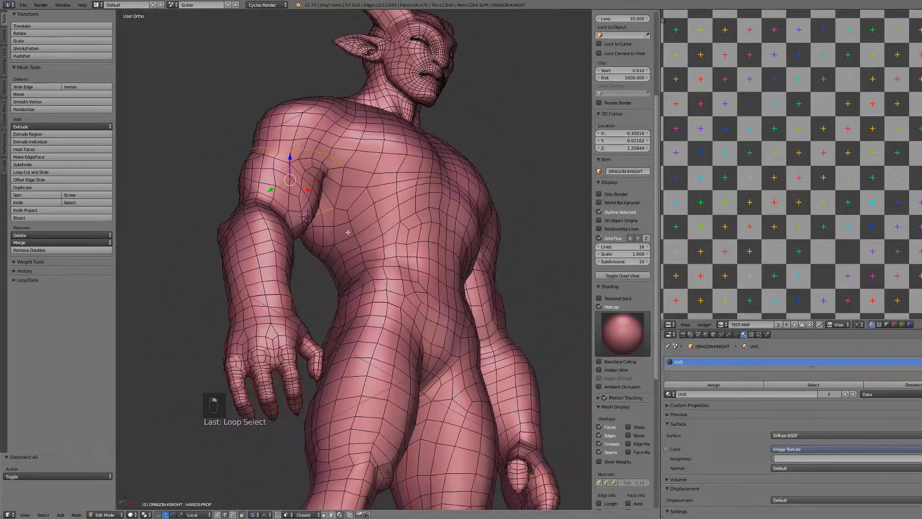
{"action": "key", "text": "ctrl+e"}
{"action": "left_click", "coordinate": [336, 196]}
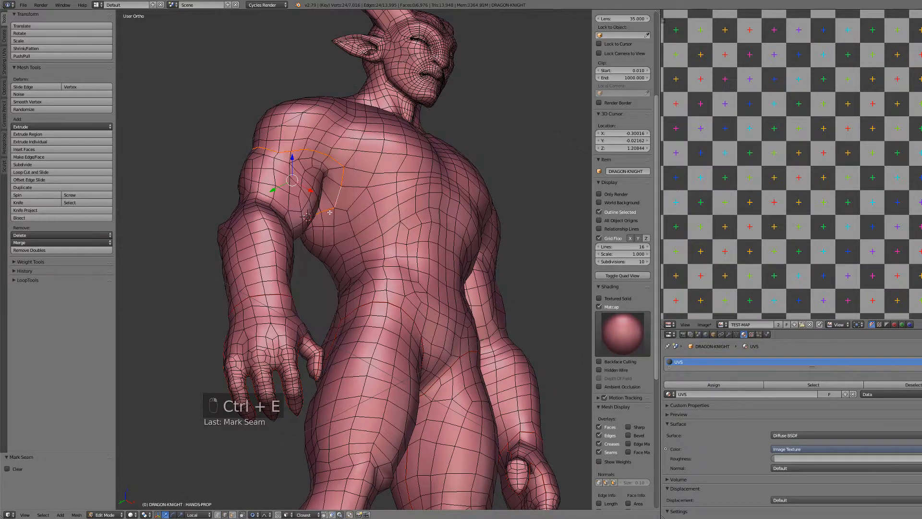
Mirror the armpit loop selection to the left arm, mark it as a seam and clear the selection
{"action": "left_click", "coordinate": [43, 512]}
{"action": "left_click", "coordinate": [70, 398]}
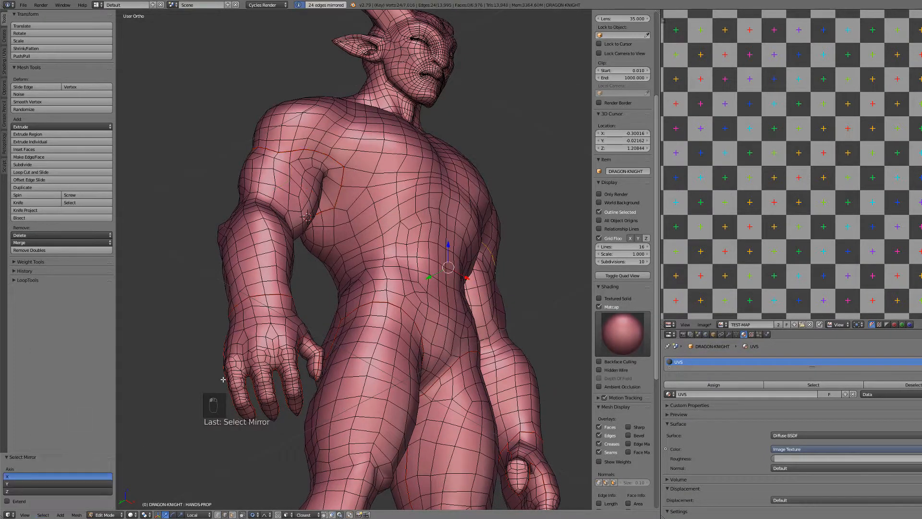
{"action": "middle_click_drag", "start_coordinate": [448, 251], "coordinate": [412, 262]}
{"action": "key", "text": "ctrl+e"}
{"action": "left_click", "coordinate": [309, 353]}
{"action": "key", "text": "a"}
Select the edge line along the inner right arm from armpit to wrist, excluding the hand edges, and mark it as a seam
{"action": "right_click", "coordinate": [428, 289], "text": "alt"}
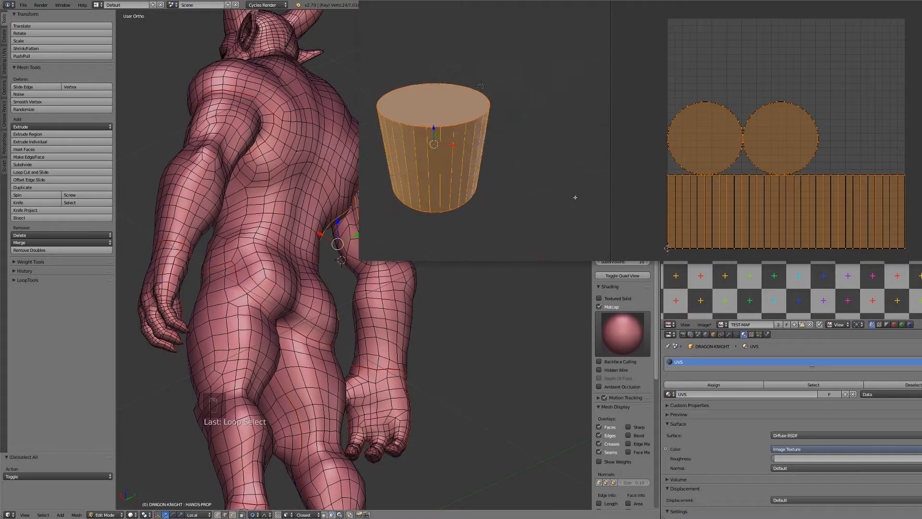
{"action": "right_click", "coordinate": [380, 436], "text": "alt"}
{"action": "key", "text": "c"}
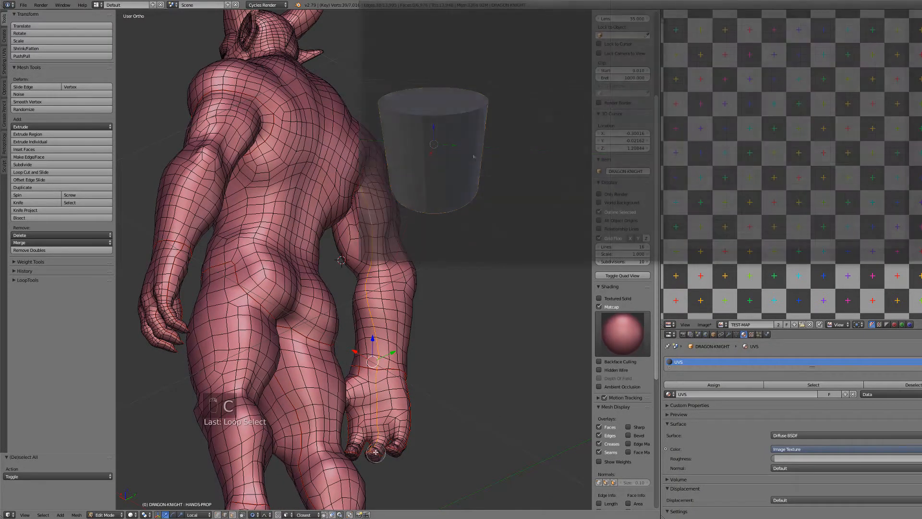
{"action": "middle_click_drag", "start_coordinate": [379, 437], "coordinate": [379, 460]}
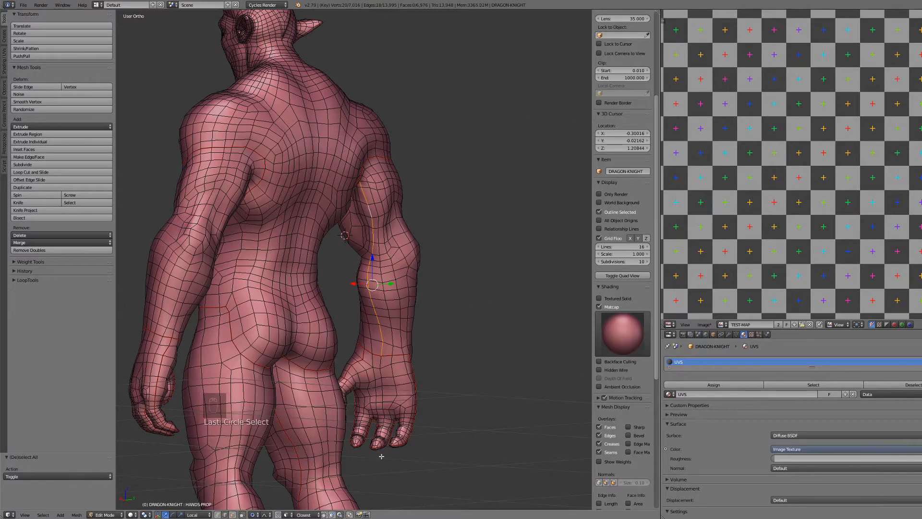
{"action": "scroll", "coordinate": [381, 456], "scroll_direction": "up", "scroll_amount": 2}
{"action": "middle_click_drag", "start_coordinate": [384, 450], "coordinate": [332, 356]}
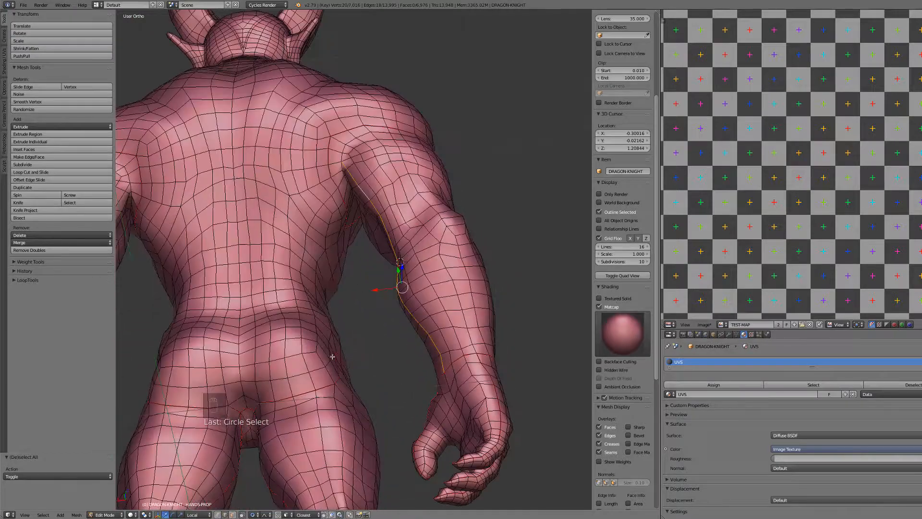
{"action": "key", "text": "ctrl+e"}
{"action": "left_click", "coordinate": [335, 164]}
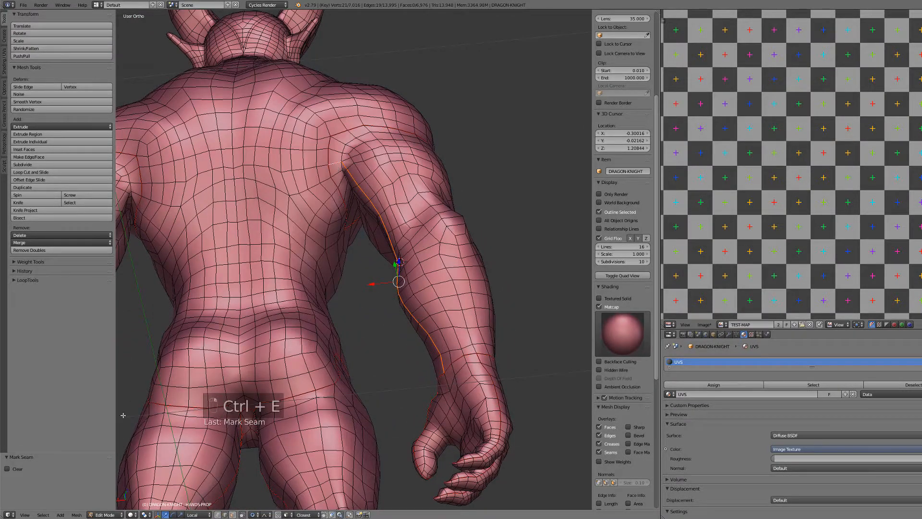
Mirror the inner arm selection to the left arm, mark it as a seam and clear the selection
{"action": "left_click", "coordinate": [43, 514]}
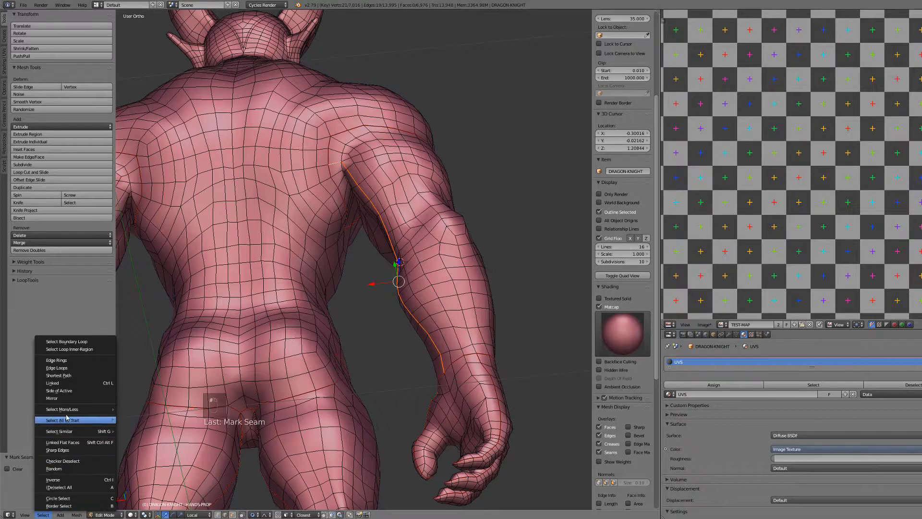
{"action": "left_click", "coordinate": [53, 398]}
{"action": "key", "text": "ctrl+e"}
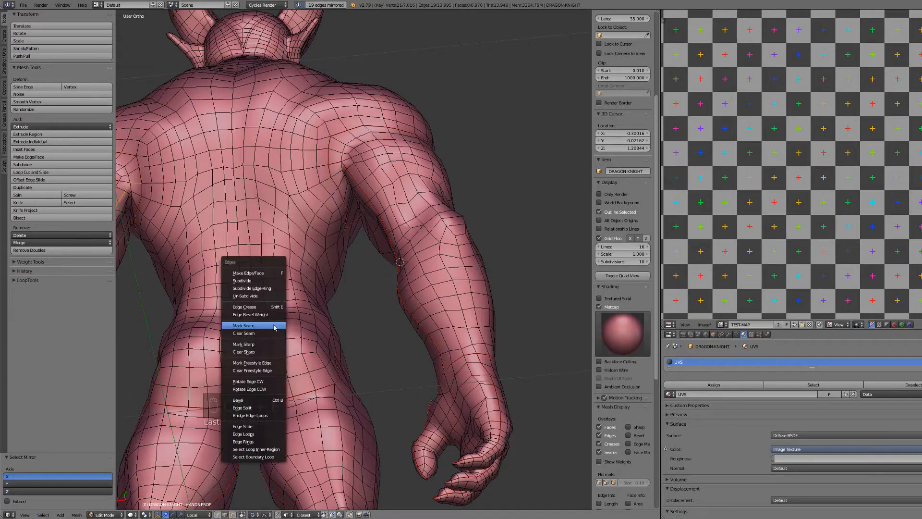
{"action": "scroll", "coordinate": [273, 331], "scroll_direction": "down", "scroll_amount": 6}
{"action": "scroll", "coordinate": [277, 358], "scroll_direction": "up", "scroll_amount": 1}
{"action": "key", "text": "a"}
Select the edge path up the right side of the torso from hip to armpit and mark it as a seam
{"action": "middle_click_drag", "start_coordinate": [277, 357], "coordinate": [468, 358]}
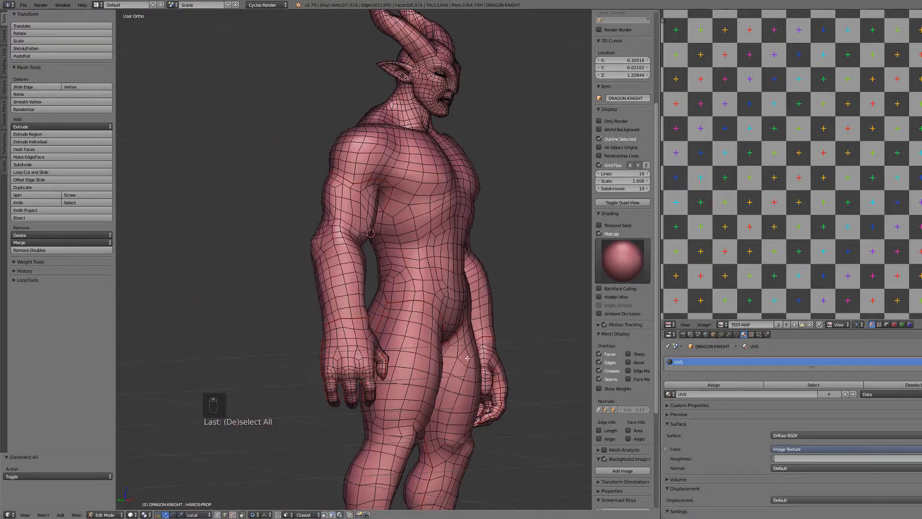
{"action": "right_click", "coordinate": [387, 298]}
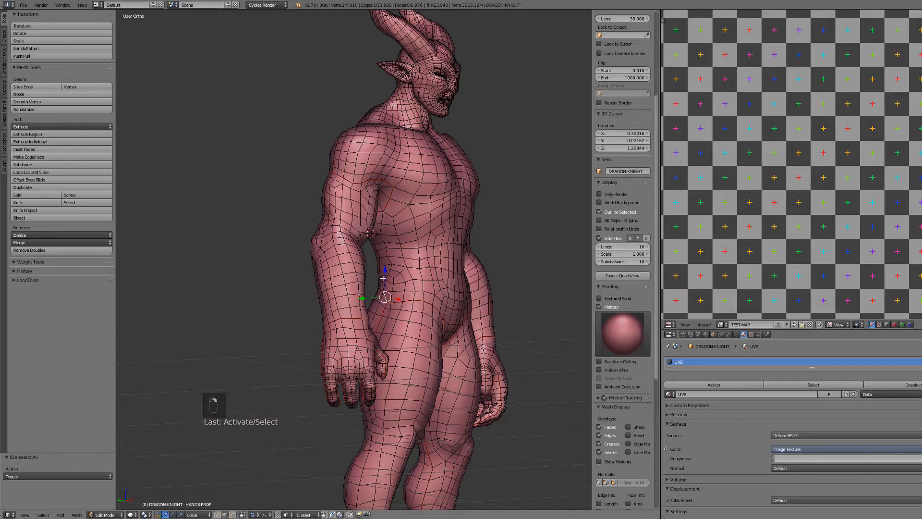
{"action": "right_click", "coordinate": [384, 219], "text": "ctrl"}
{"action": "key", "text": "ctrl+e"}
{"action": "left_click", "coordinate": [383, 215]}
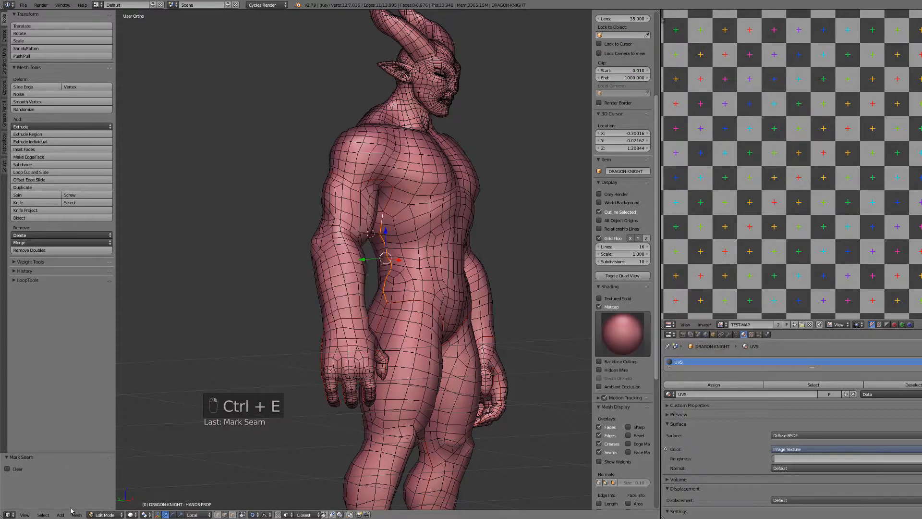
Mirror the torso side selection to the left side and mark it as a seam
{"action": "left_click", "coordinate": [43, 514]}
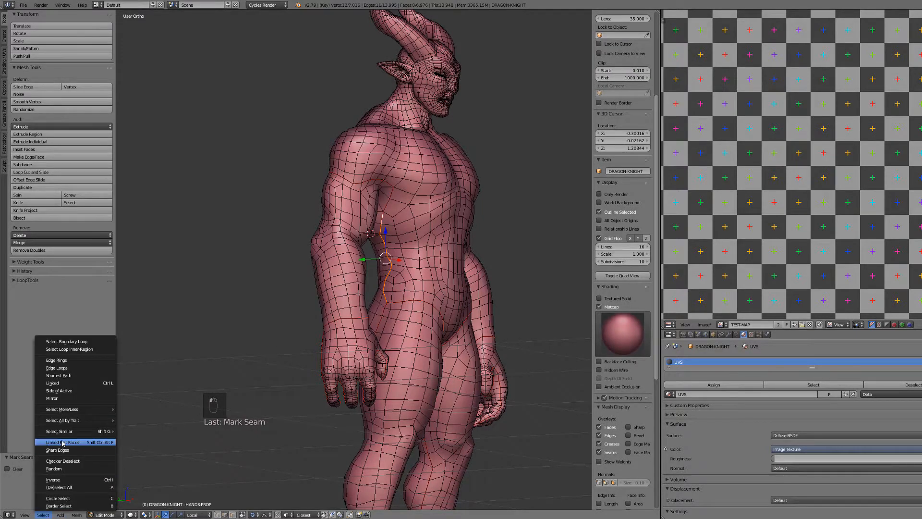
{"action": "left_click", "coordinate": [65, 398]}
{"action": "key", "text": "ctrl+e"}
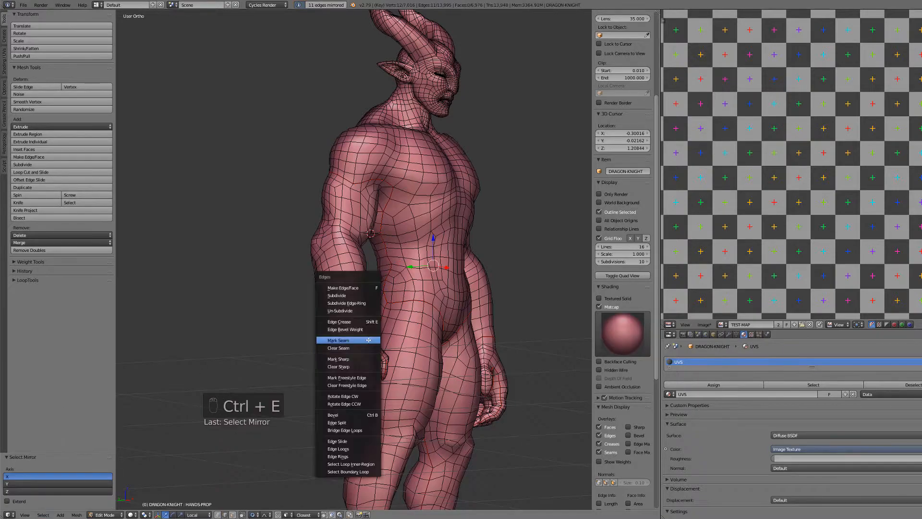
{"action": "left_click", "coordinate": [350, 336]}
Select the edge line under the left jaw, extend it behind the ear to the nape and mark it as a seam
{"action": "middle_click_drag", "start_coordinate": [350, 335], "coordinate": [360, 392]}
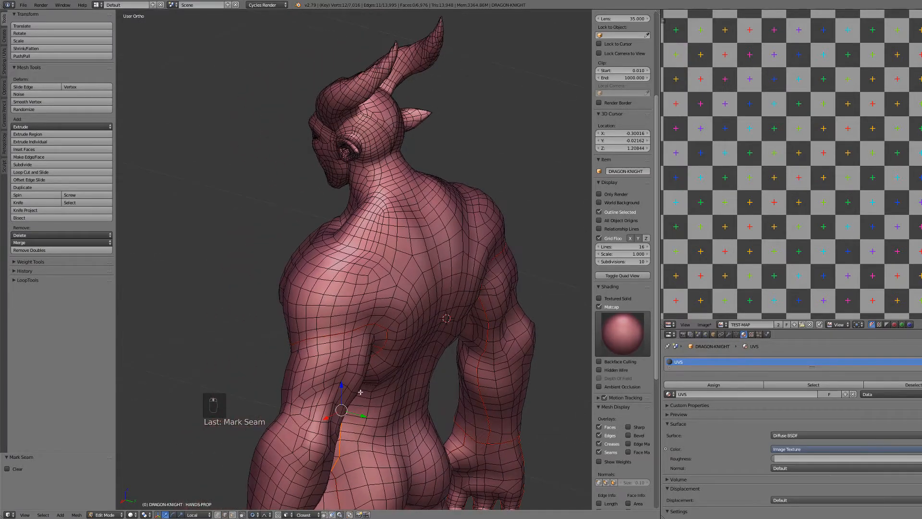
{"action": "middle_click_drag", "start_coordinate": [327, 367], "coordinate": [227, 263]}
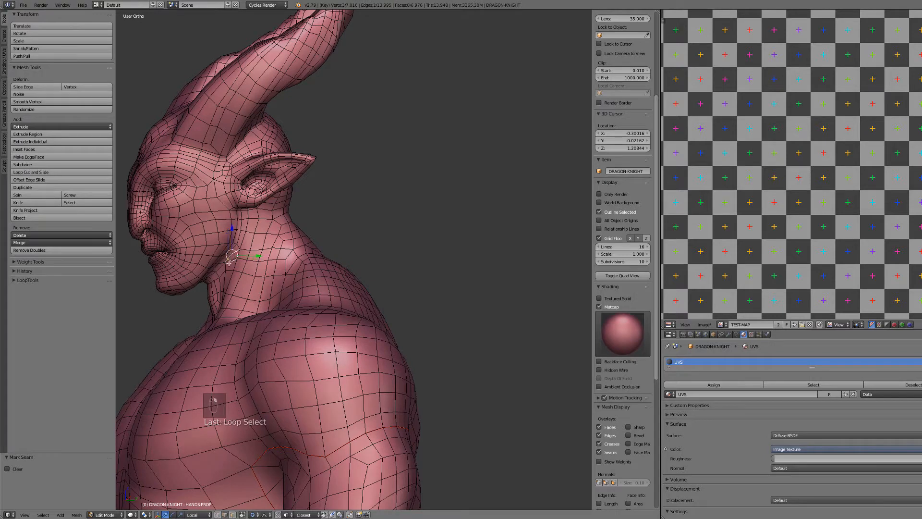
{"action": "left_click", "coordinate": [221, 267], "text": "alt"}
{"action": "scroll", "coordinate": [225, 272], "scroll_direction": "up", "scroll_amount": 2}
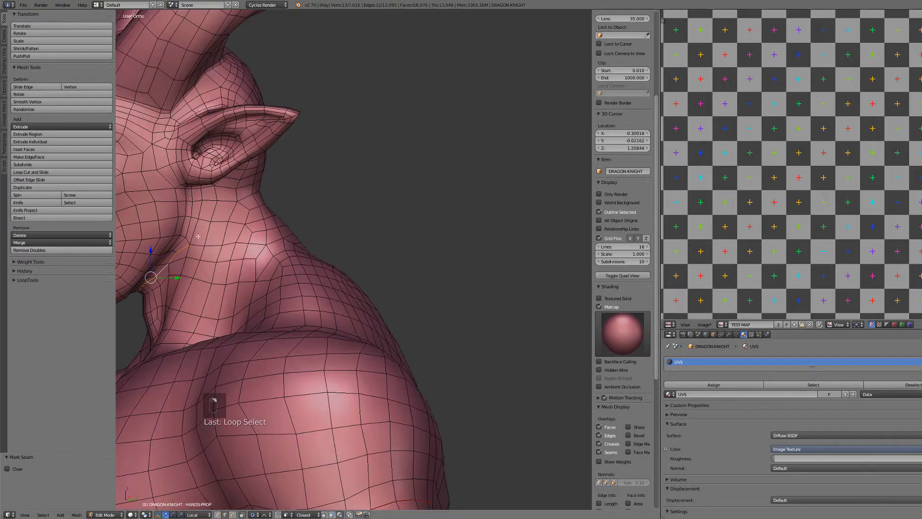
{"action": "middle_click_drag", "start_coordinate": [206, 236], "coordinate": [193, 210]}
{"action": "key", "text": "ctrl+z"}
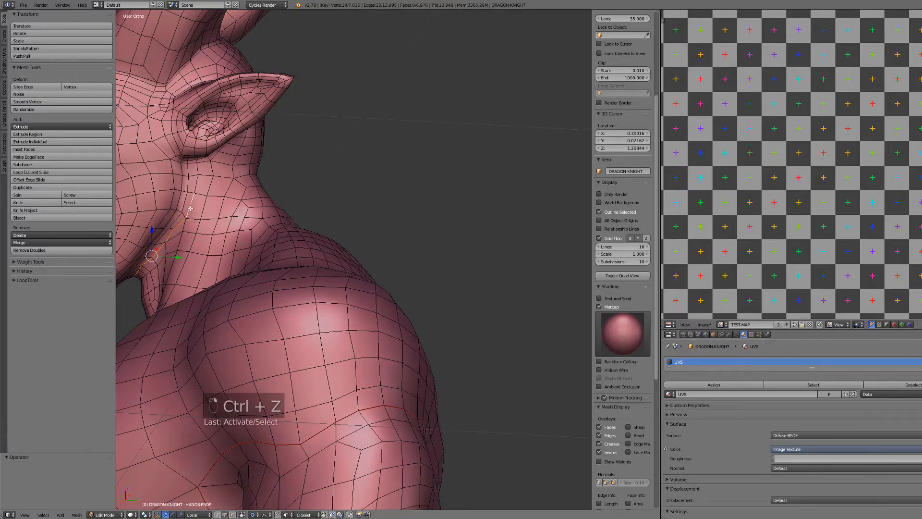
{"action": "left_click", "coordinate": [199, 171], "text": "ctrl"}
{"action": "middle_click_drag", "start_coordinate": [200, 172], "coordinate": [336, 188]}
{"action": "right_click", "coordinate": [190, 168], "text": "shift"}
{"action": "scroll", "coordinate": [243, 248], "scroll_direction": "down", "scroll_amount": 3}
{"action": "scroll", "coordinate": [338, 207], "scroll_direction": "up", "scroll_amount": 5}
{"action": "key", "text": "ctrl+e"}
{"action": "left_click", "coordinate": [336, 187]}
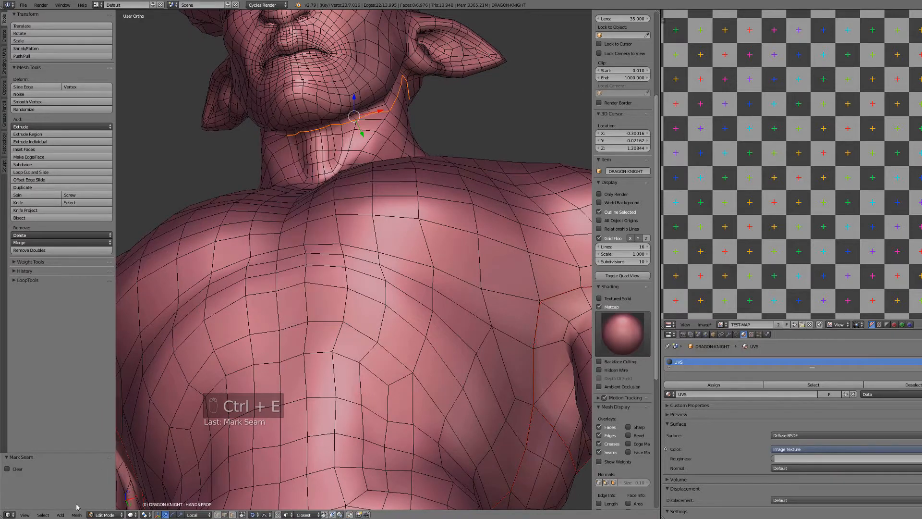
Mirror the jaw and neck selection to the right side and mark it as a seam
{"action": "left_click", "coordinate": [43, 514]}
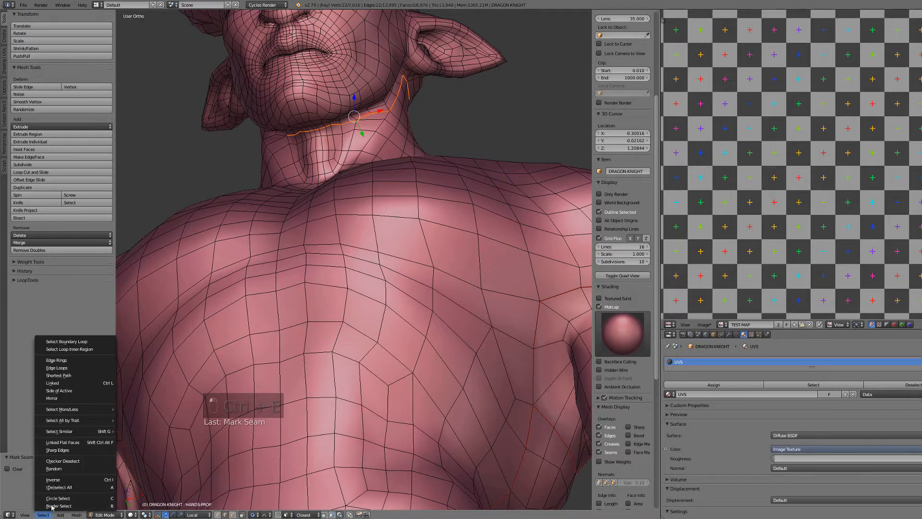
{"action": "left_click", "coordinate": [63, 401]}
{"action": "key", "text": "ctrl+e"}
{"action": "left_click", "coordinate": [300, 264]}
{"action": "scroll", "coordinate": [300, 264], "scroll_direction": "down", "scroll_amount": 5}
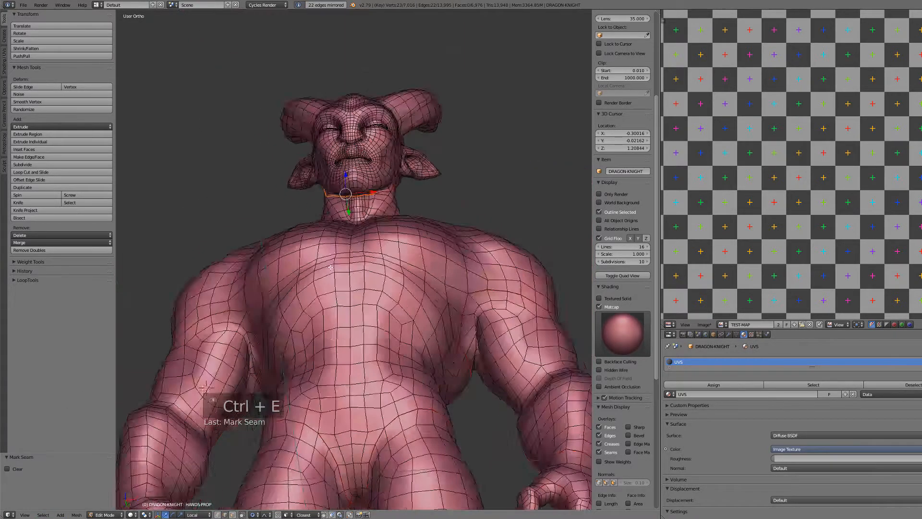
Add the small edges joining both neck lines at the center of the nape, mark them as a seam and clear the selection
{"action": "middle_click_drag", "start_coordinate": [300, 264], "coordinate": [432, 288]}
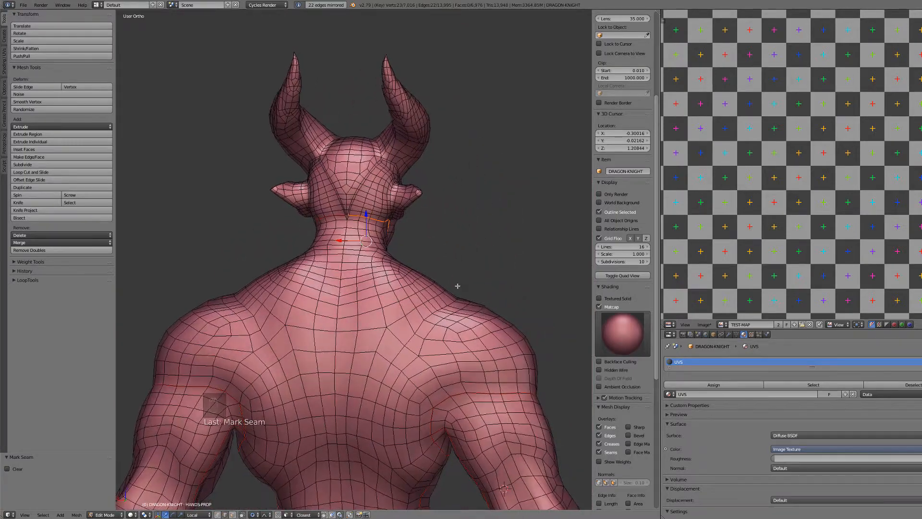
{"action": "scroll", "coordinate": [430, 238], "scroll_direction": "up", "scroll_amount": 5}
{"action": "scroll", "coordinate": [430, 238], "scroll_direction": "down", "scroll_amount": 3}
{"action": "scroll", "coordinate": [349, 325], "scroll_direction": "up", "scroll_amount": 6}
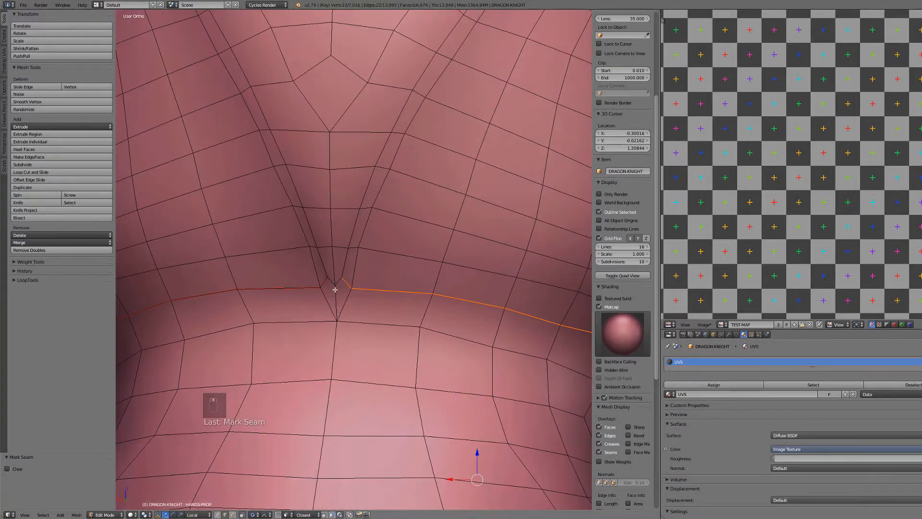
{"action": "key", "text": "ctrl+e"}
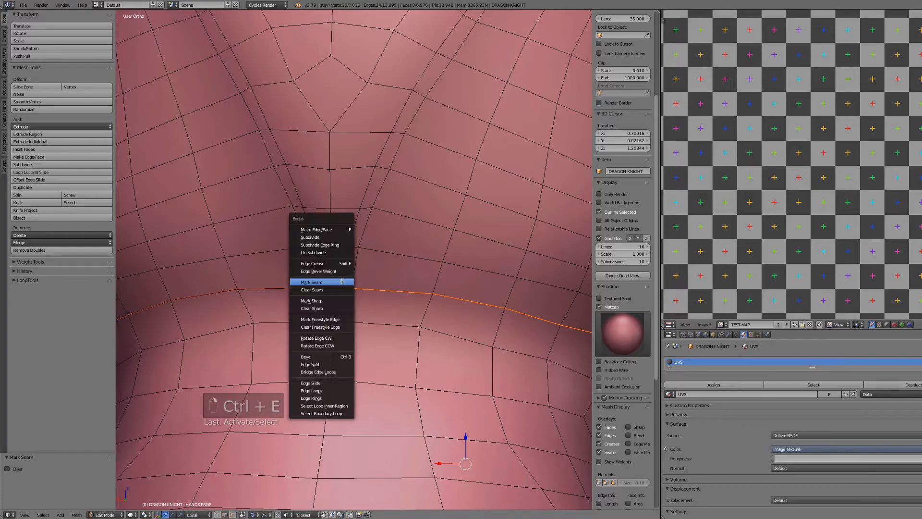
{"action": "left_click", "coordinate": [341, 281]}
{"action": "scroll", "coordinate": [342, 284], "scroll_direction": "down", "scroll_amount": 7}
{"action": "key", "text": "a"}
Select the edge path from the left side of the nape over the shoulder blade to the armpit seam and mark it as a seam
{"action": "middle_click_drag", "start_coordinate": [323, 332], "coordinate": [365, 344]}
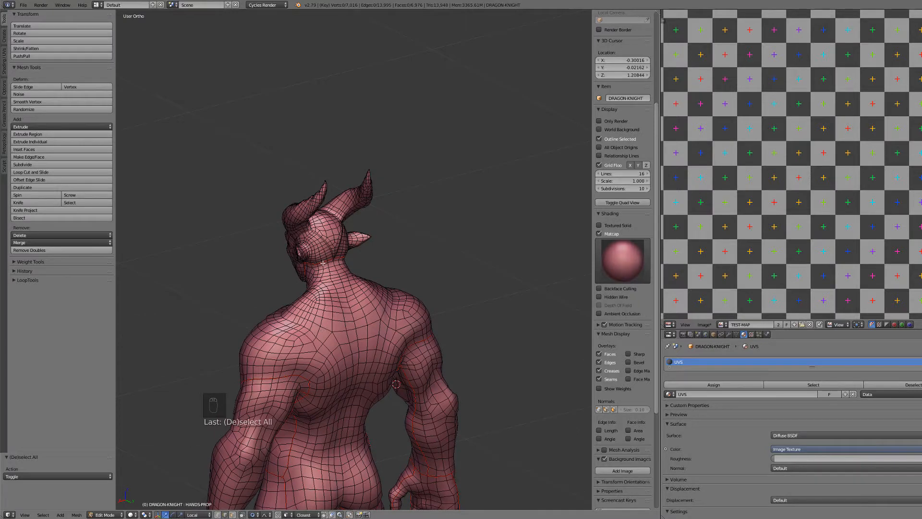
{"action": "scroll", "coordinate": [331, 292], "scroll_direction": "up", "scroll_amount": 2}
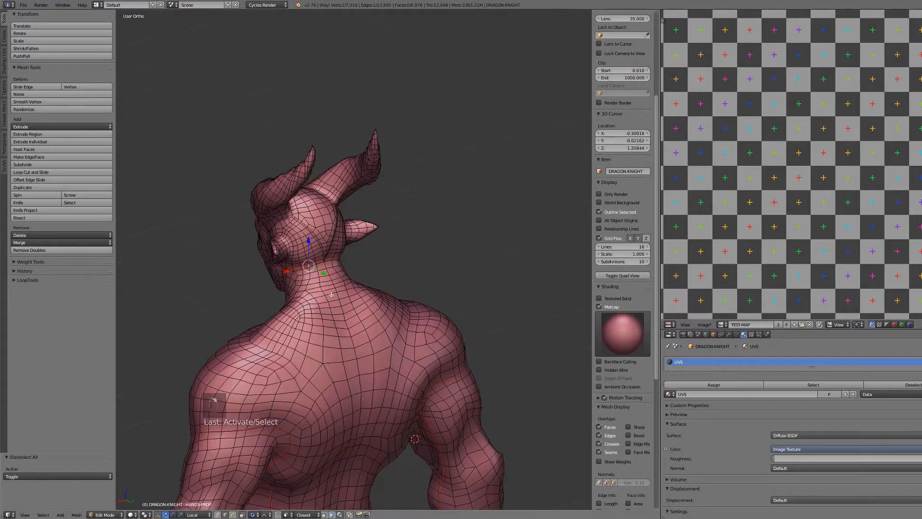
{"action": "left_click", "coordinate": [322, 351], "text": "ctrl"}
{"action": "middle_click_drag", "start_coordinate": [323, 351], "coordinate": [301, 388]}
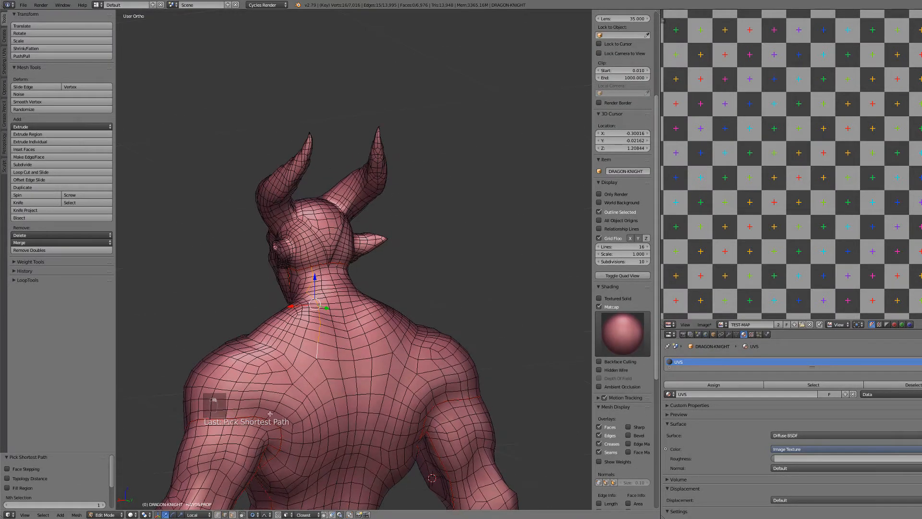
{"action": "key", "text": "ctrl+e"}
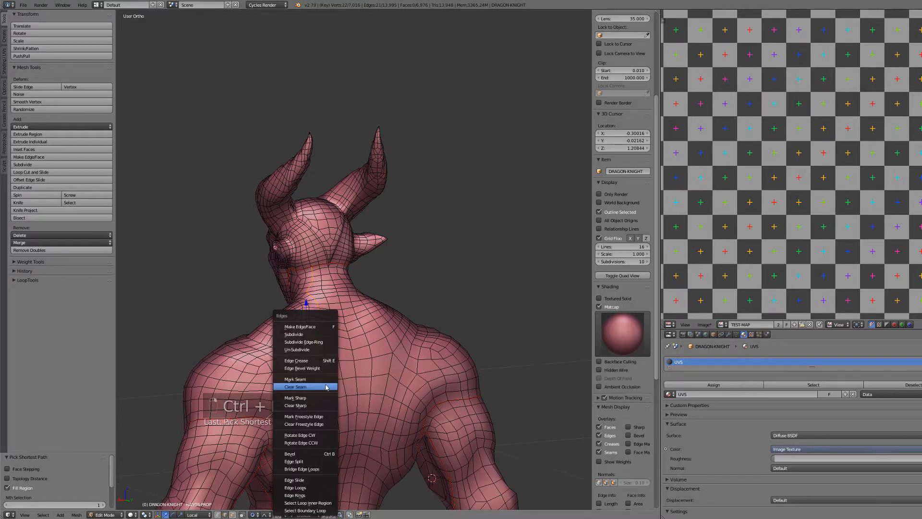
{"action": "left_click", "coordinate": [326, 387]}
{"action": "scroll", "coordinate": [272, 448], "scroll_direction": "up", "scroll_amount": 1}
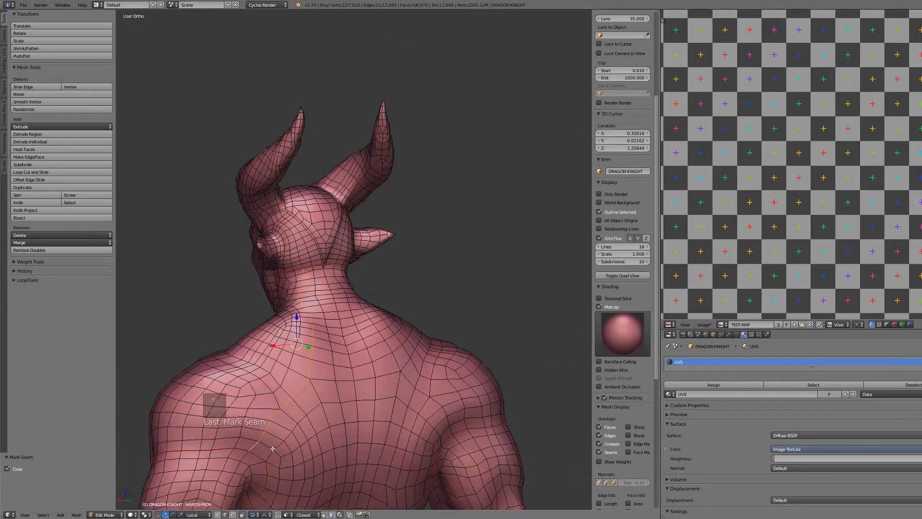
{"action": "middle_click_drag", "start_coordinate": [274, 448], "coordinate": [312, 337]}
{"action": "scroll", "coordinate": [318, 336], "scroll_direction": "up", "scroll_amount": 3}
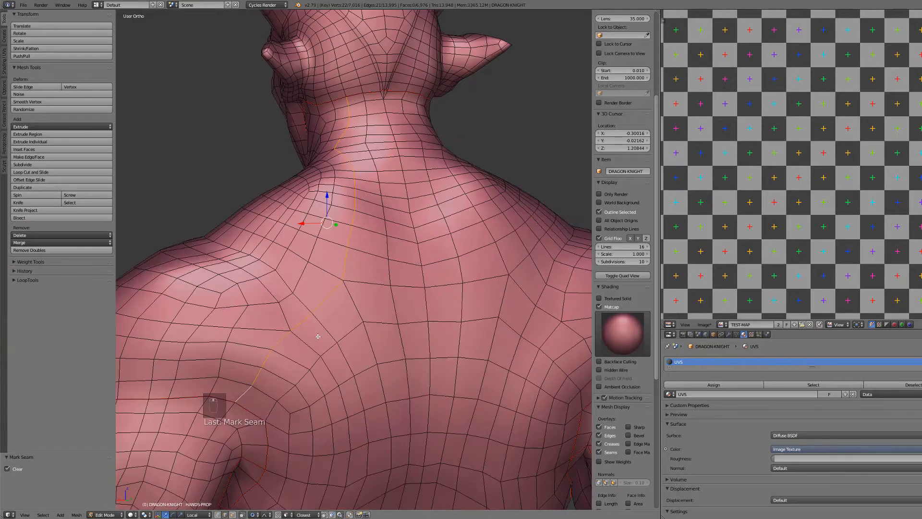
{"action": "key", "text": "ctrl+e"}
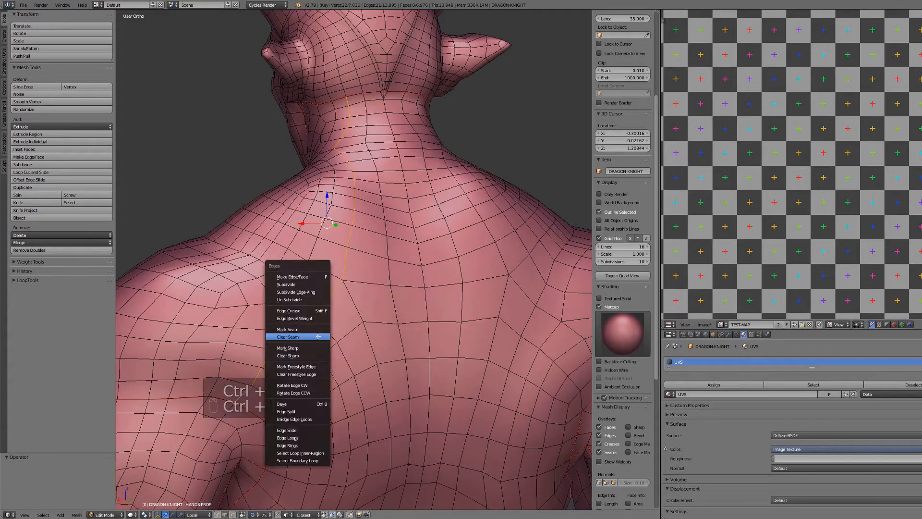
{"action": "left_click", "coordinate": [315, 328]}
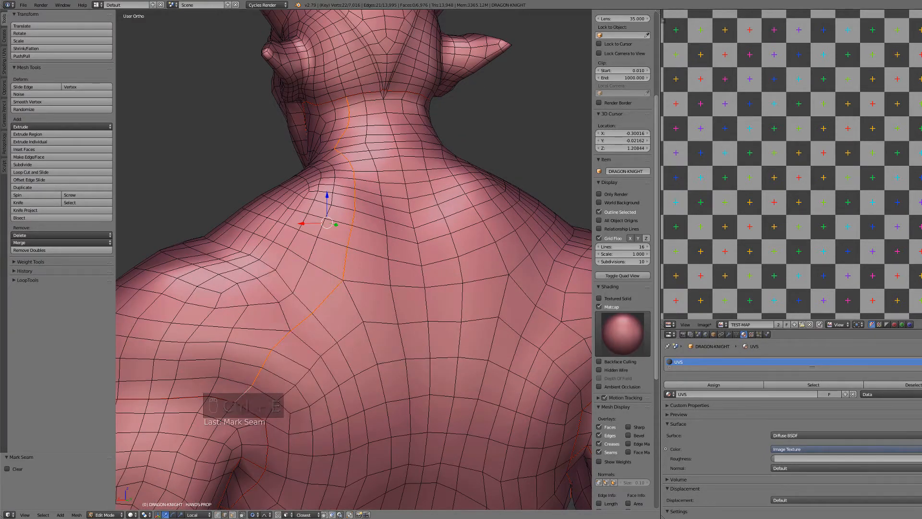
Mirror the upper back selection to the right side, mark it as a seam and clear the selection
{"action": "left_click", "coordinate": [44, 514]}
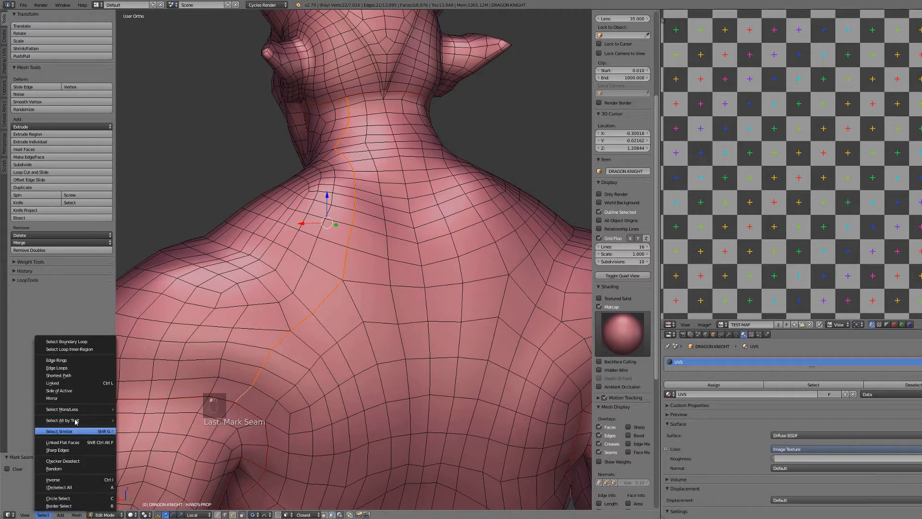
{"action": "left_click", "coordinate": [52, 398]}
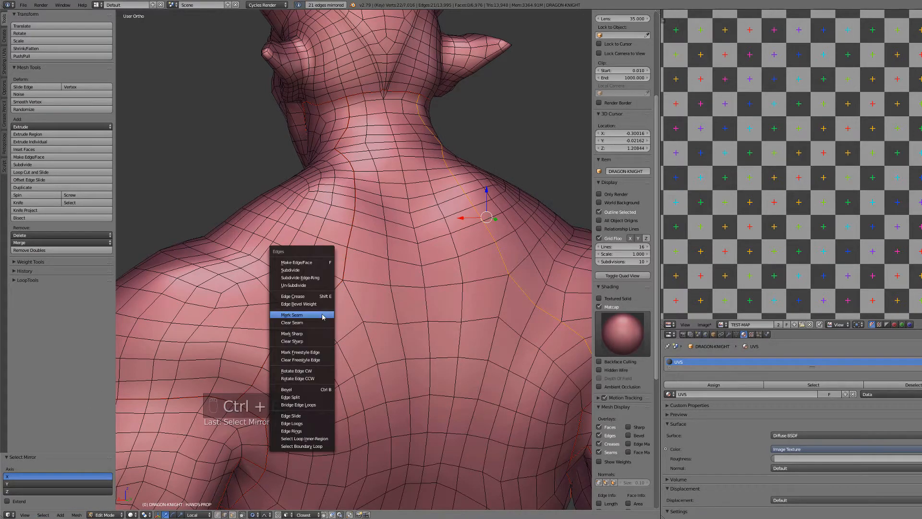
{"action": "left_click", "coordinate": [322, 315]}
{"action": "scroll", "coordinate": [337, 331], "scroll_direction": "down", "scroll_amount": 5}
{"action": "middle_click_drag", "start_coordinate": [336, 331], "coordinate": [440, 288]}
{"action": "key", "text": "a"}
Select the edge path in front of the right ear, from below the lobe up to the ear's upper base
{"action": "scroll", "coordinate": [473, 335], "scroll_direction": "up", "scroll_amount": 5}
{"action": "scroll", "coordinate": [408, 312], "scroll_direction": "up", "scroll_amount": 4}
{"action": "middle_click_drag", "start_coordinate": [408, 259], "coordinate": [360, 344], "text": "shift"}
{"action": "scroll", "coordinate": [360, 344], "scroll_direction": "up", "scroll_amount": 3}
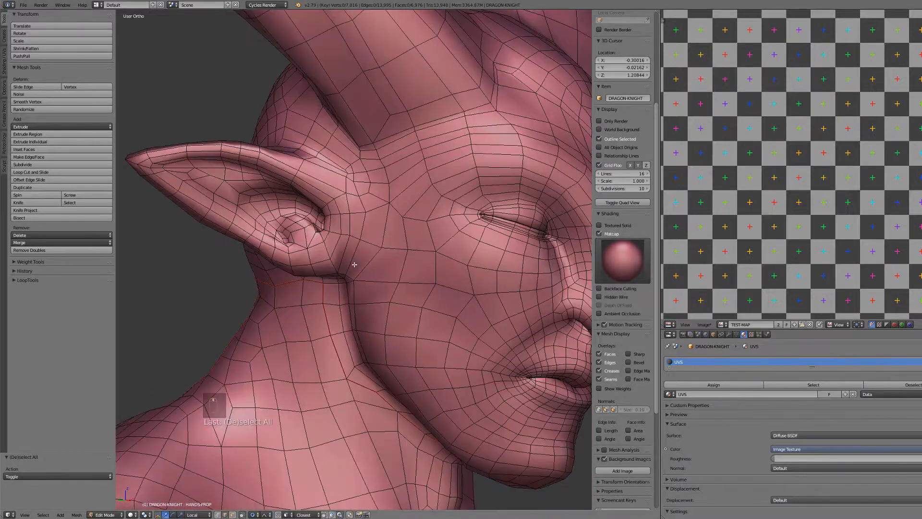
{"action": "right_click", "coordinate": [354, 259]}
{"action": "middle_click_drag", "start_coordinate": [354, 259], "coordinate": [347, 253]}
{"action": "right_click", "coordinate": [347, 231], "text": "ctrl"}
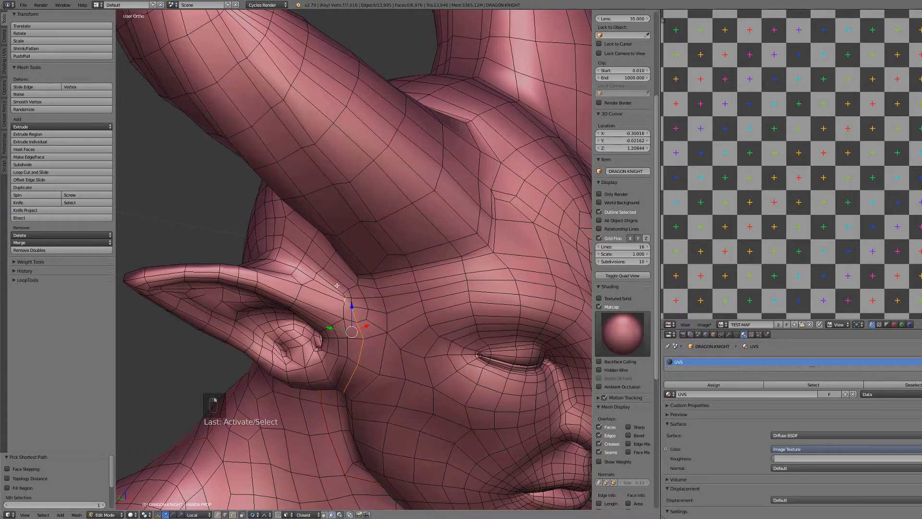
Extend the selection behind the right ear into a closed loop around its base and mark it as a seam
{"action": "right_click", "coordinate": [309, 268], "text": "alt"}
{"action": "scroll", "coordinate": [310, 267], "scroll_direction": "down", "scroll_amount": 3}
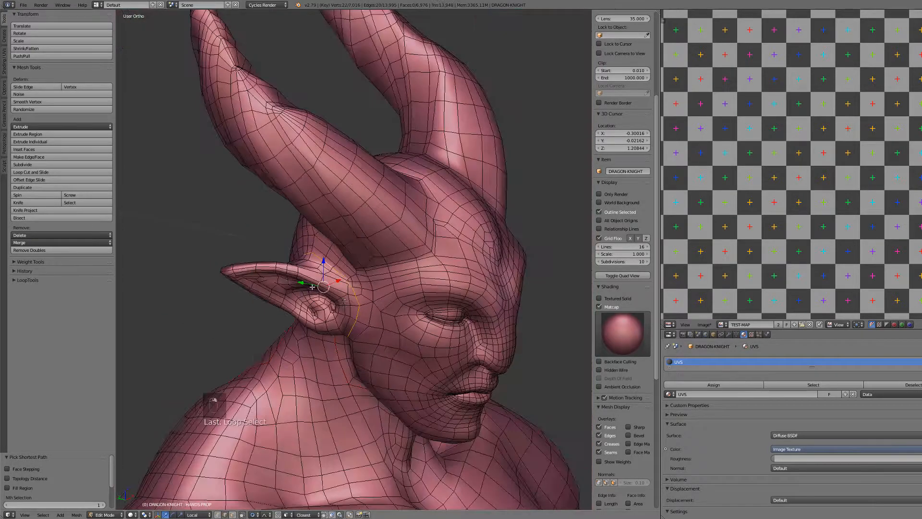
{"action": "middle_click_drag", "start_coordinate": [310, 267], "coordinate": [406, 264]}
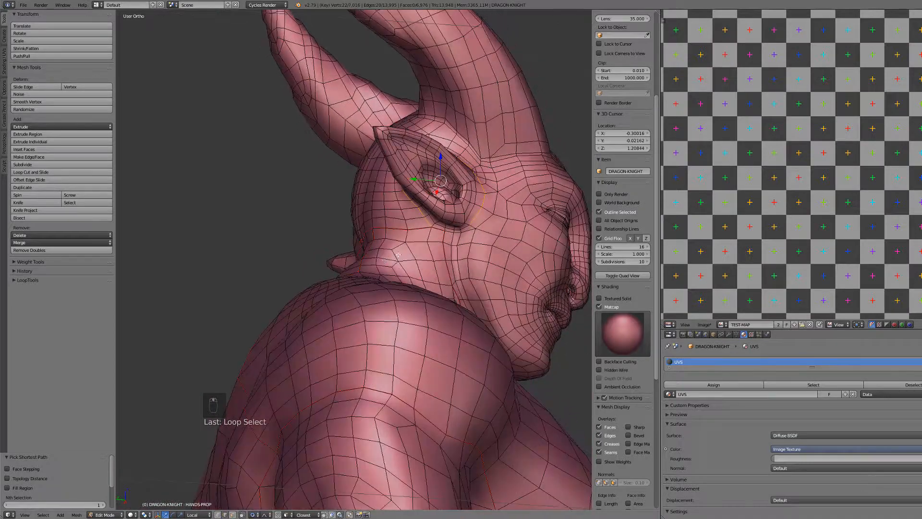
{"action": "scroll", "coordinate": [423, 259], "scroll_direction": "up", "scroll_amount": 2}
{"action": "middle_click_drag", "start_coordinate": [539, 213], "coordinate": [445, 257], "text": "shift"}
{"action": "scroll", "coordinate": [445, 258], "scroll_direction": "up", "scroll_amount": 1}
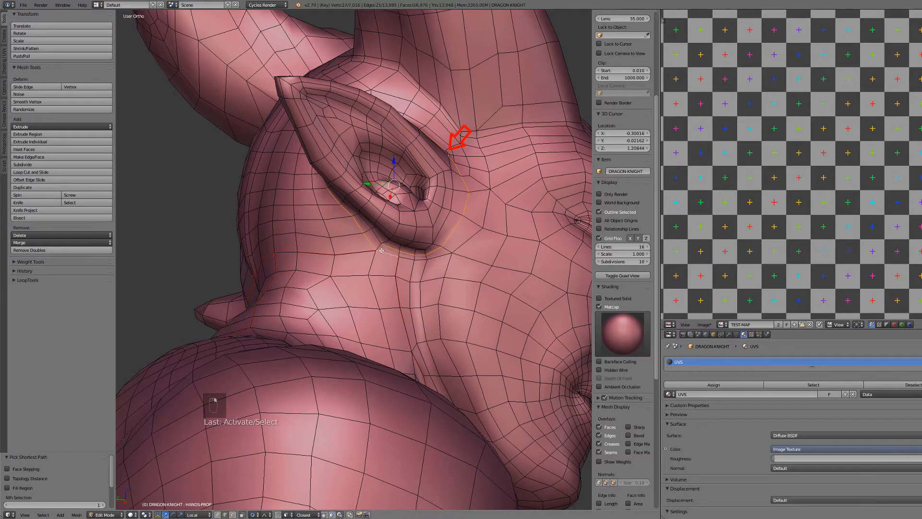
{"action": "key", "text": "ctrl+e"}
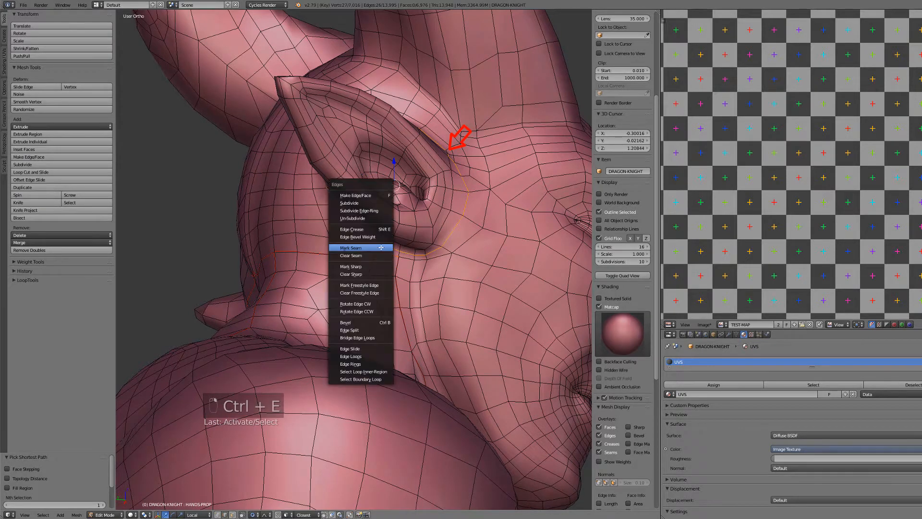
{"action": "left_click", "coordinate": [380, 247]}
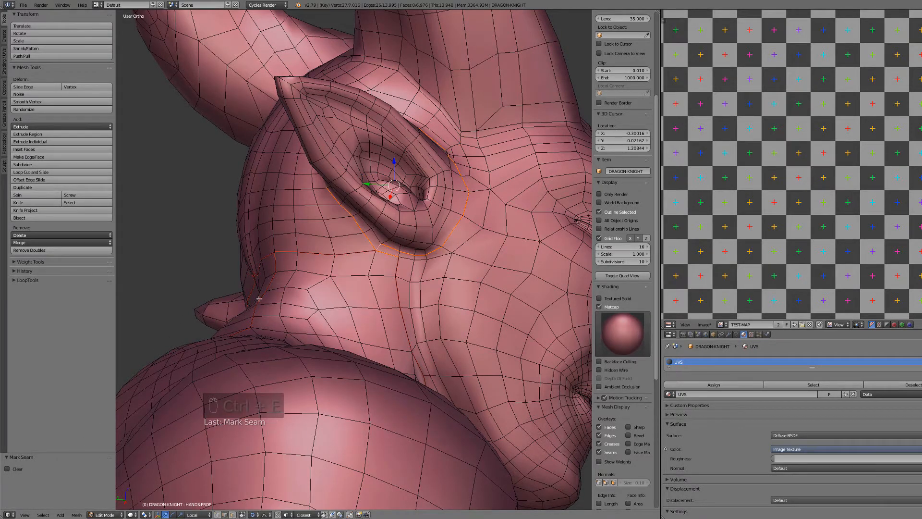
Mirror the ear base selection to the left ear and mark it as a seam
{"action": "left_click", "coordinate": [41, 514]}
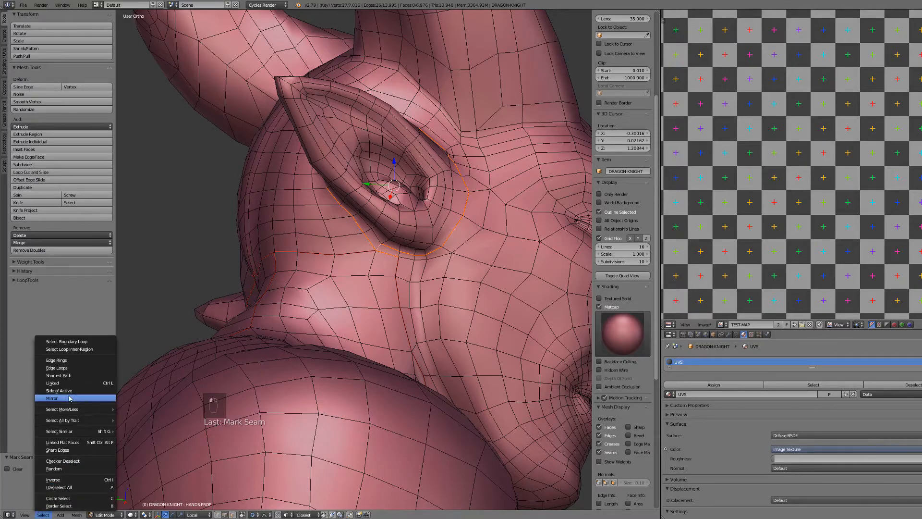
{"action": "left_click", "coordinate": [69, 398]}
{"action": "key", "text": "ctrl+e"}
{"action": "left_click", "coordinate": [285, 321]}
Select the edge loop along the upper inner rim of the right ear and undo the stray loop selection across the head
{"action": "scroll", "coordinate": [369, 331], "scroll_direction": "down", "scroll_amount": 5}
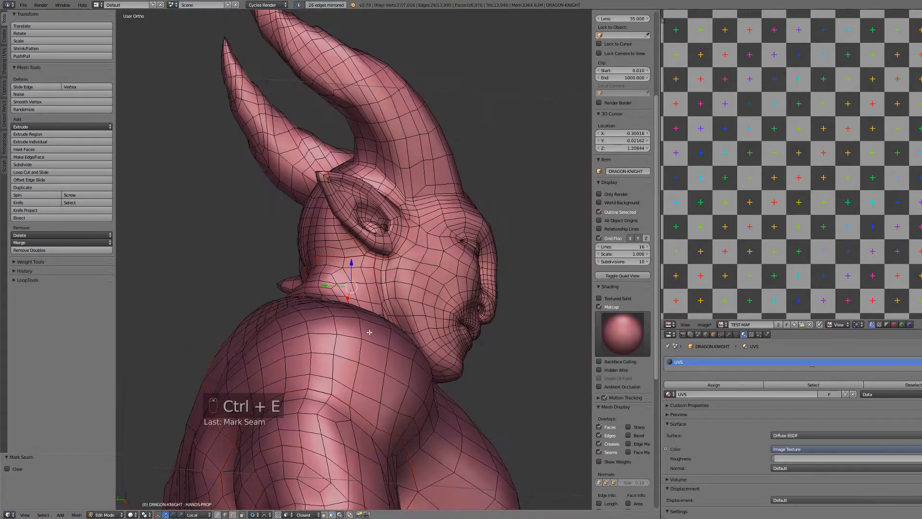
{"action": "middle_click_drag", "start_coordinate": [368, 331], "coordinate": [309, 320]}
{"action": "scroll", "coordinate": [334, 373], "scroll_direction": "up", "scroll_amount": 3}
{"action": "middle_click_drag", "start_coordinate": [309, 259], "coordinate": [287, 316]}
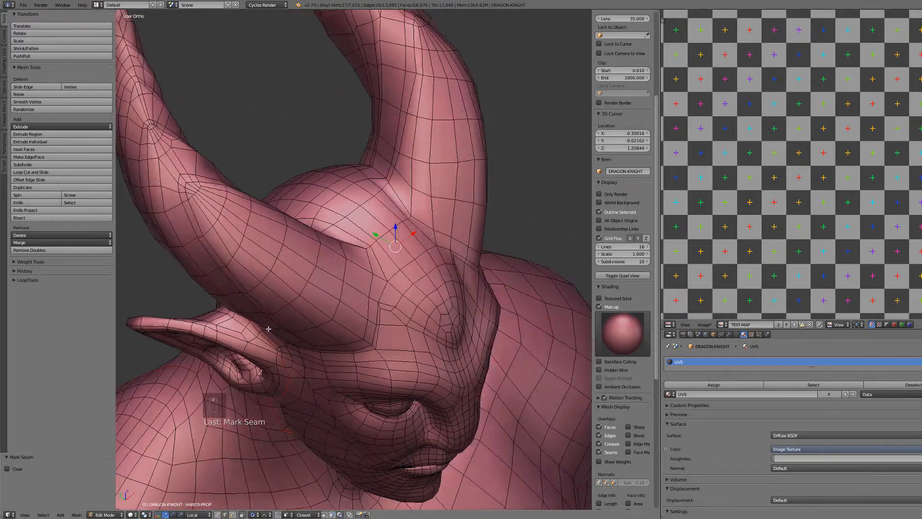
{"action": "middle_click_drag", "start_coordinate": [238, 337], "coordinate": [353, 322]}
{"action": "scroll", "coordinate": [294, 295], "scroll_direction": "up", "scroll_amount": 2}
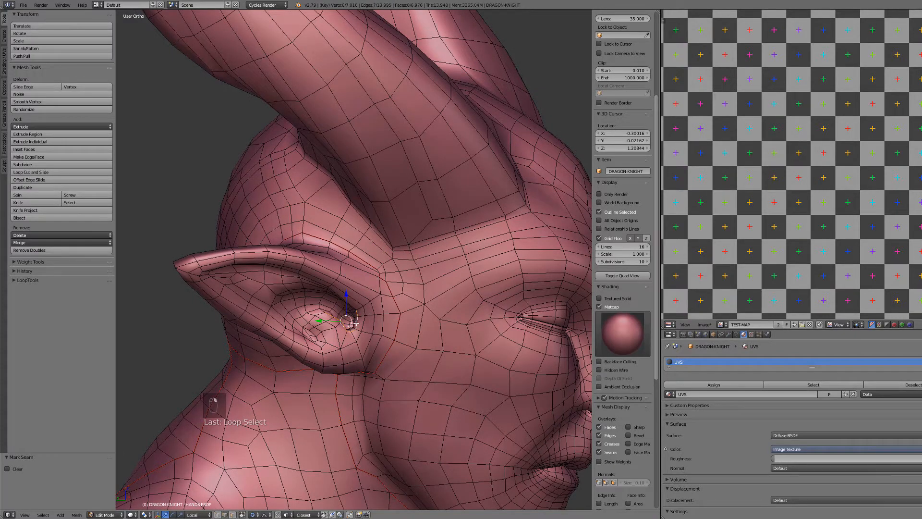
{"action": "middle_click_drag", "start_coordinate": [354, 323], "coordinate": [362, 295]}
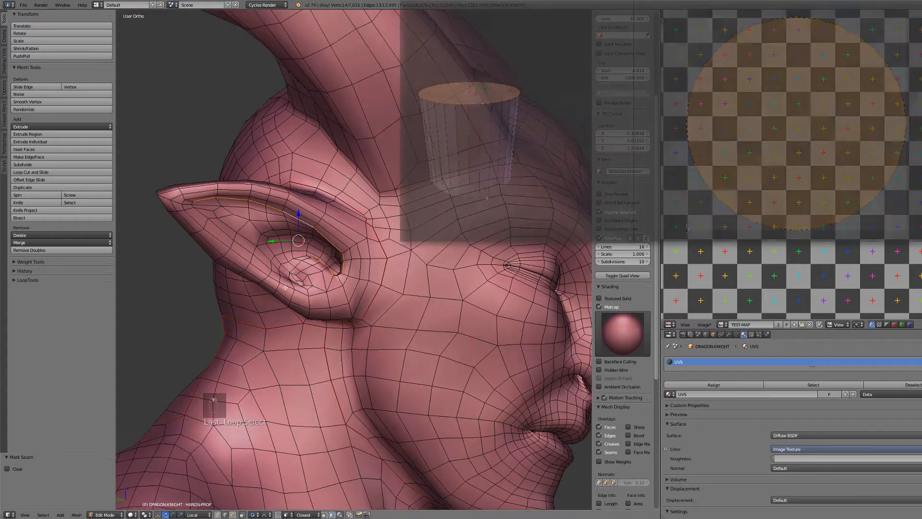
{"action": "middle_click_drag", "start_coordinate": [292, 263], "coordinate": [269, 305], "text": "shift"}
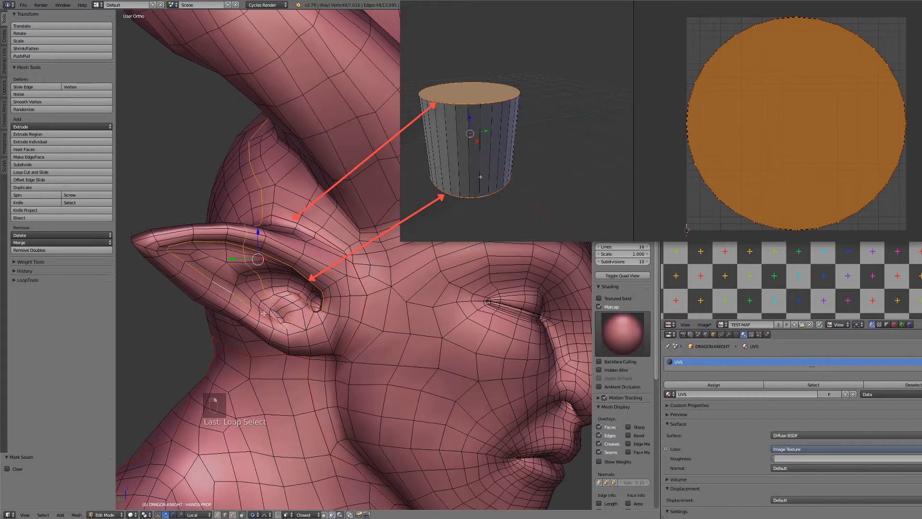
{"action": "key", "text": "ctrl+z"}
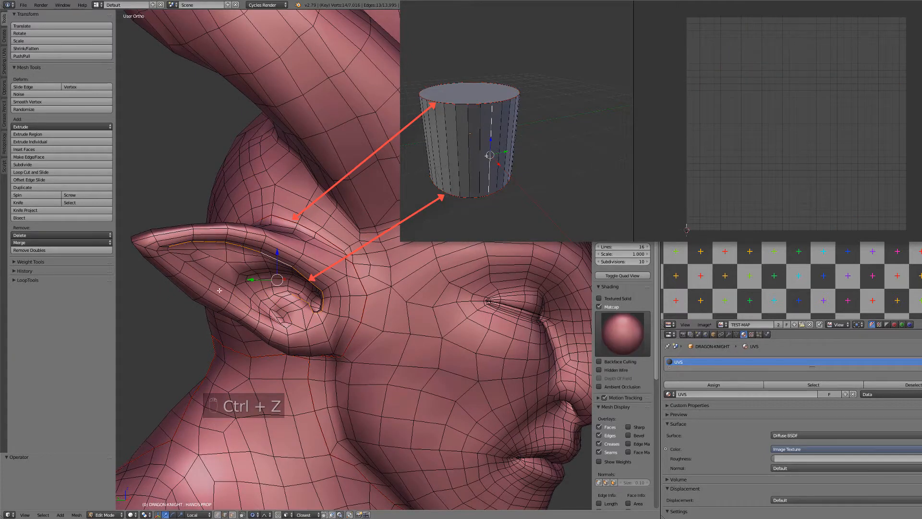
Complete the selection along the lower inner rim of the right ear and mark the loop as a seam
{"action": "right_click", "coordinate": [169, 250], "text": "shift"}
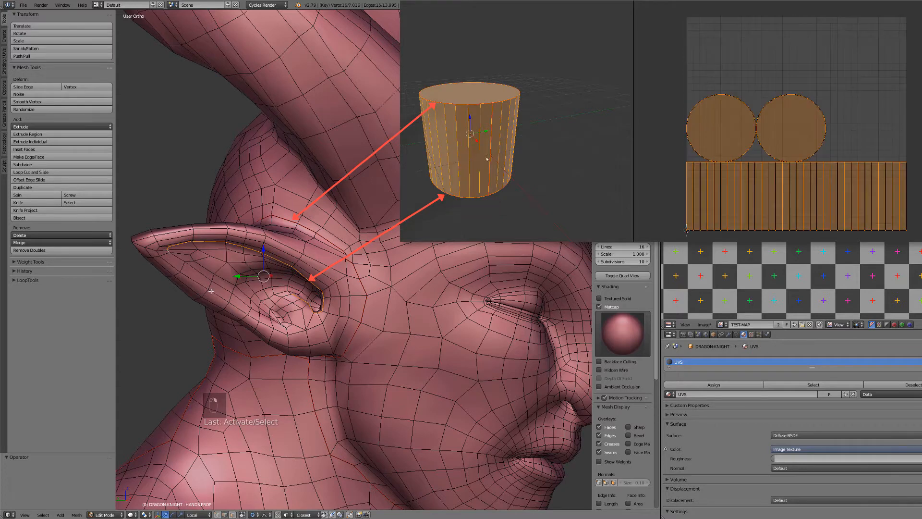
{"action": "right_click", "coordinate": [291, 326], "text": "ctrl"}
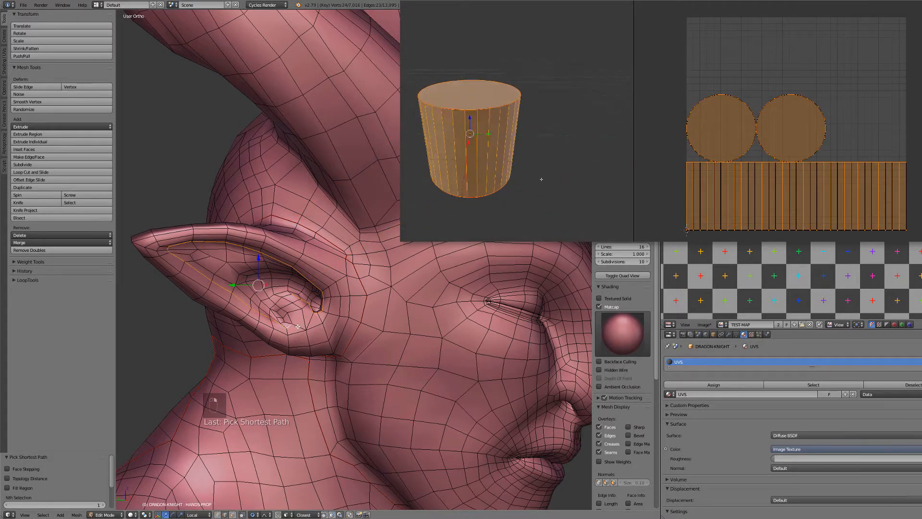
{"action": "scroll", "coordinate": [302, 328], "scroll_direction": "up", "scroll_amount": 2}
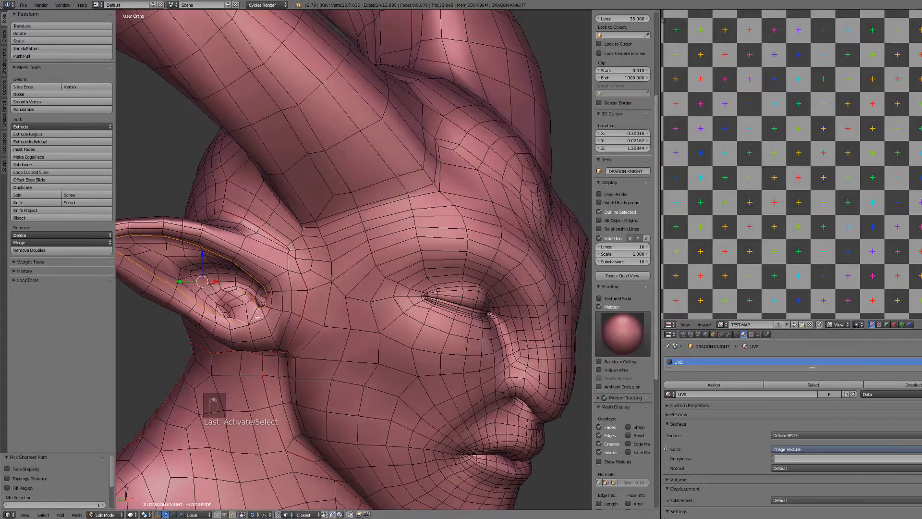
{"action": "scroll", "coordinate": [260, 312], "scroll_direction": "up", "scroll_amount": 2}
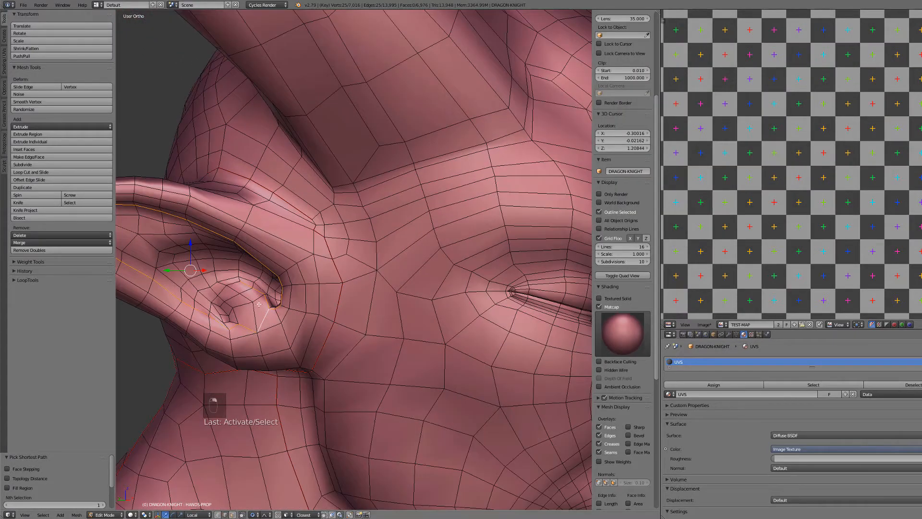
{"action": "scroll", "coordinate": [235, 283], "scroll_direction": "down", "scroll_amount": 3}
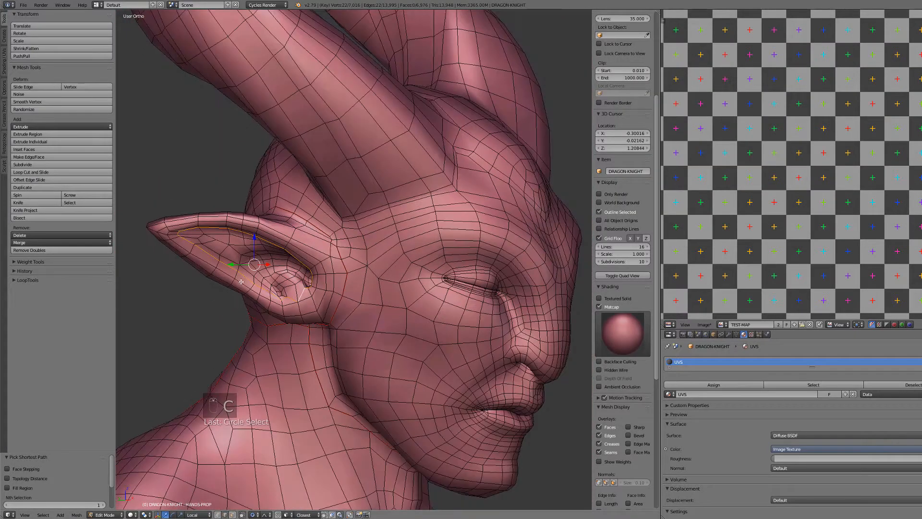
{"action": "key", "text": "ctrl+e"}
{"action": "left_click", "coordinate": [241, 282]}
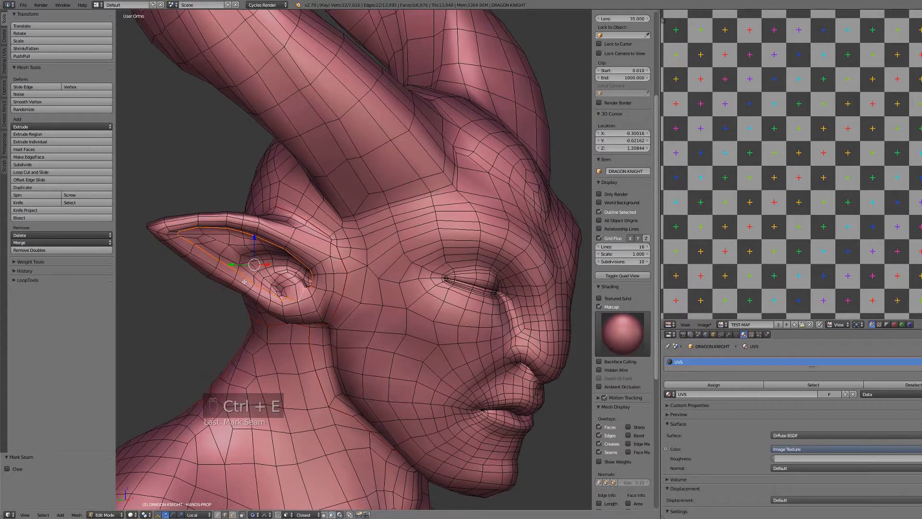
Select the edge line along the back of the right ear from its base seam to the tip
{"action": "middle_click_drag", "start_coordinate": [241, 282], "coordinate": [418, 291]}
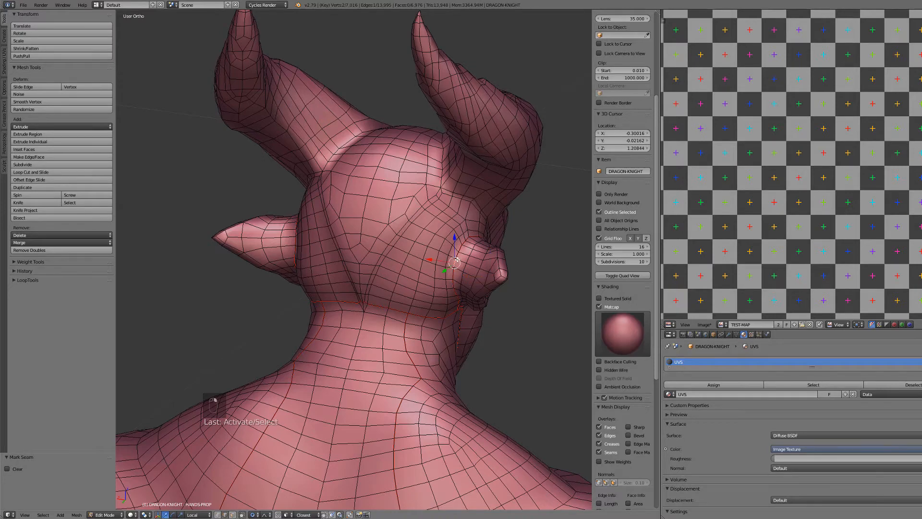
{"action": "middle_click_drag", "start_coordinate": [455, 261], "coordinate": [445, 266]}
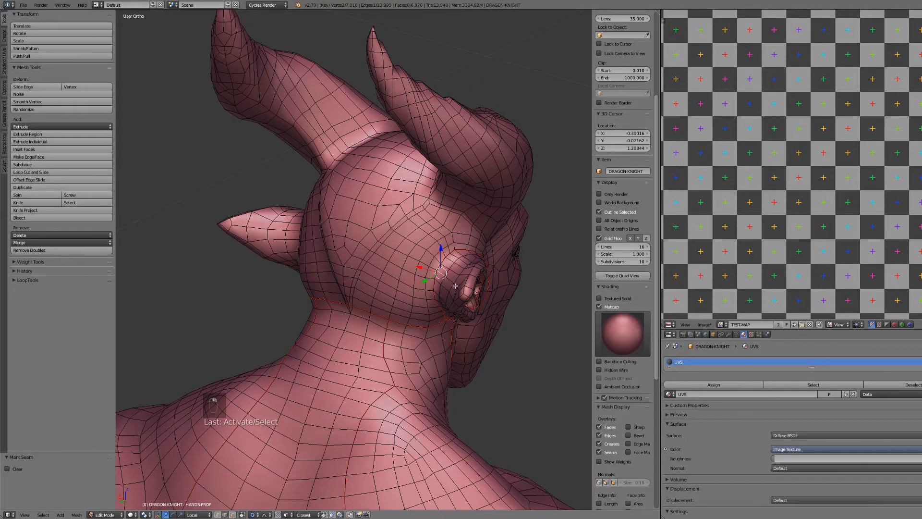
{"action": "middle_click_drag", "start_coordinate": [458, 289], "coordinate": [512, 272]}
{"action": "key", "text": "ctrl+z"}
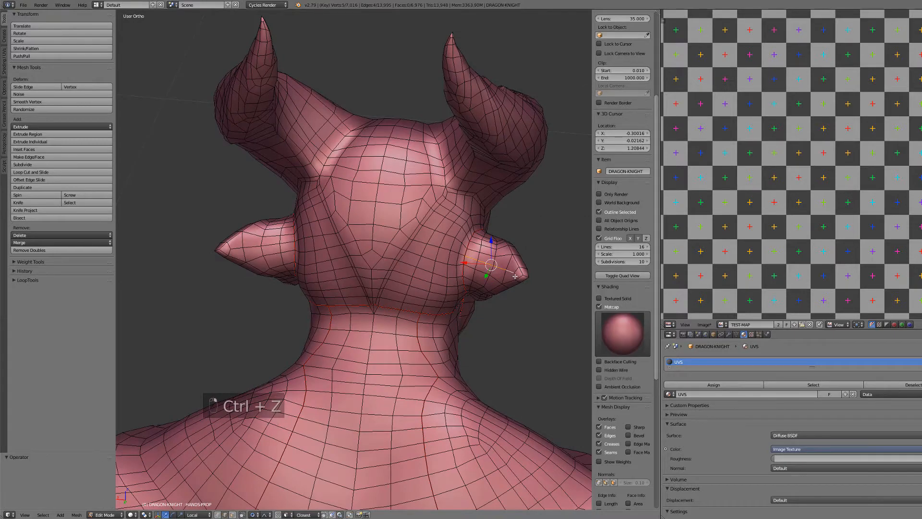
{"action": "right_click", "coordinate": [524, 275], "text": "shift"}
Continue the edge selection over the right ear's tip to the inner rim seam and mark it as a seam
{"action": "scroll", "coordinate": [510, 284], "scroll_direction": "down", "scroll_amount": 2}
{"action": "middle_click_drag", "start_coordinate": [441, 292], "coordinate": [384, 283]}
{"action": "scroll", "coordinate": [250, 212], "scroll_direction": "up", "scroll_amount": 4}
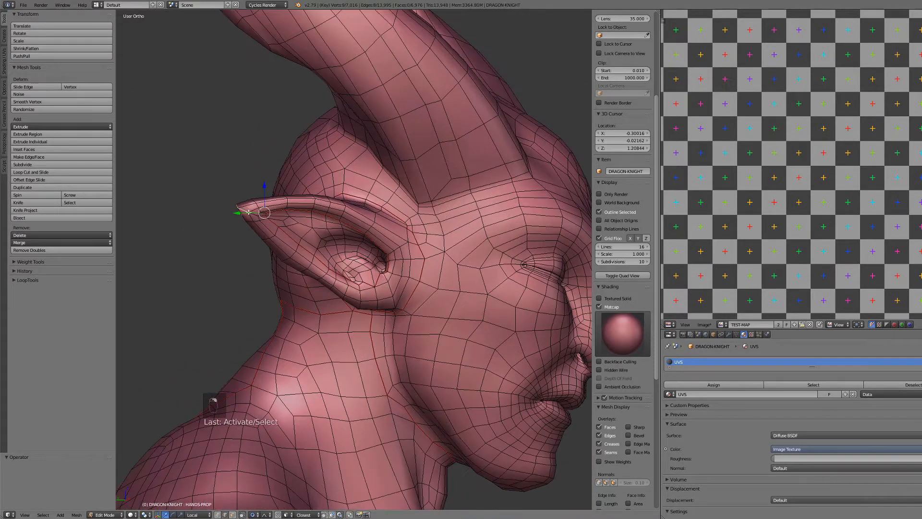
{"action": "middle_click_drag", "start_coordinate": [254, 214], "coordinate": [115, 471]}
{"action": "key", "text": "ctrl+e"}
{"action": "left_click", "coordinate": [246, 197]}
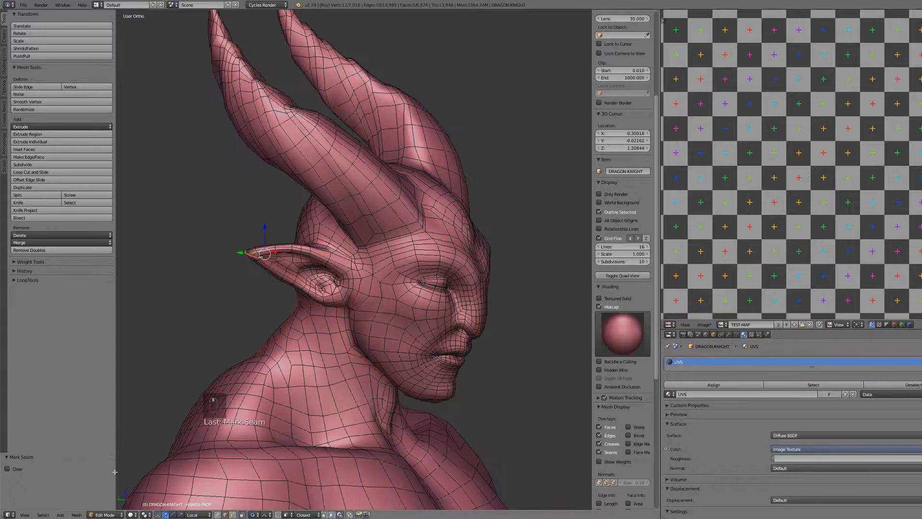
{"action": "left_click", "coordinate": [42, 515]}
{"action": "mouse_move", "coordinate": [71, 423]}
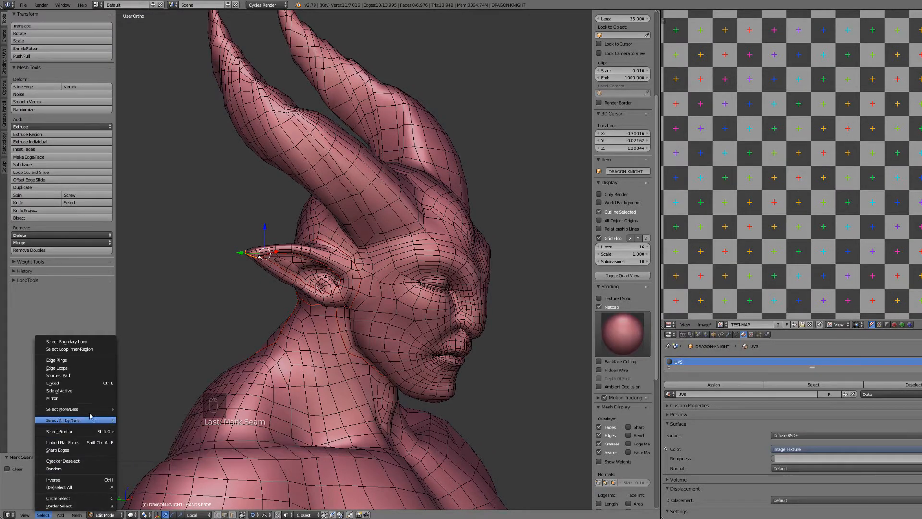
{"action": "scroll", "coordinate": [229, 328], "scroll_direction": "up", "scroll_amount": 1}
{"action": "key", "text": "ctrl+l"}
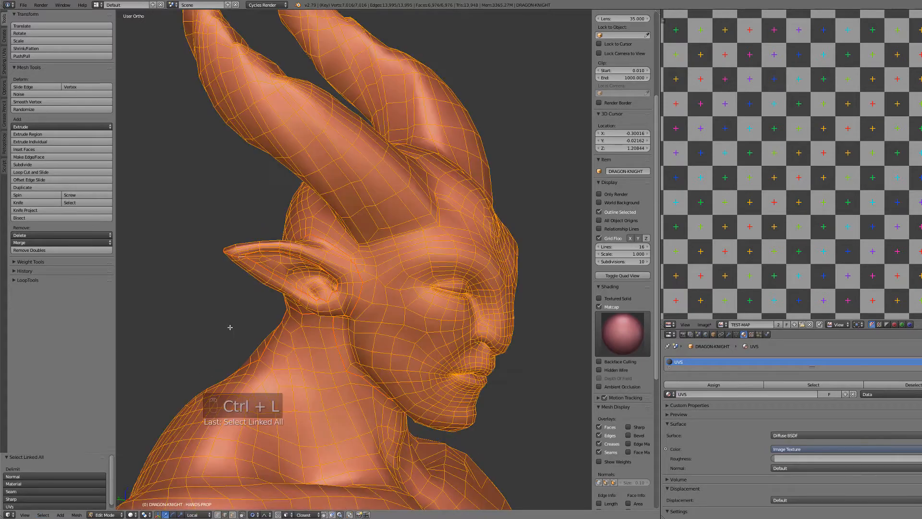
{"action": "key", "text": "a"}
Select the edge paths along the inner rim of the right ear and extend them to the ear tip
{"action": "scroll", "coordinate": [288, 298], "scroll_direction": "up", "scroll_amount": 5}
{"action": "right_click", "coordinate": [312, 298]}
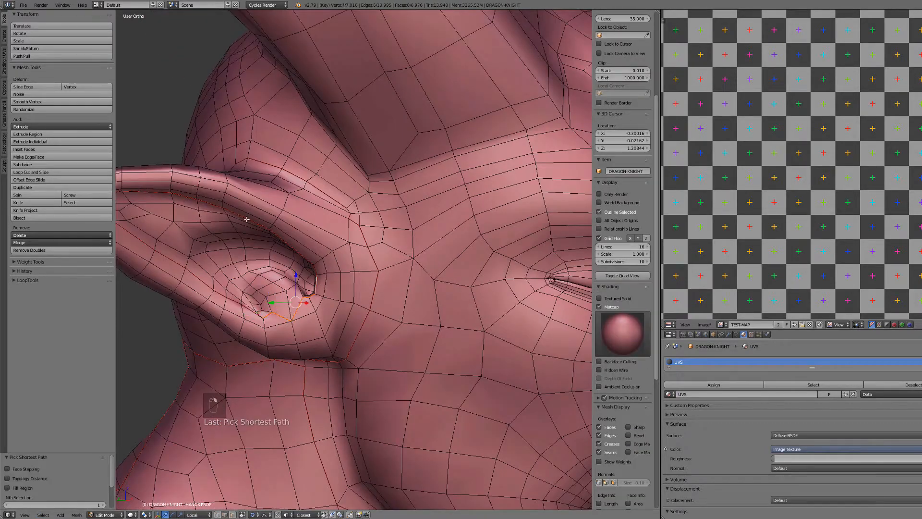
{"action": "middle_click_drag", "start_coordinate": [247, 219], "coordinate": [367, 226], "text": "shift"}
{"action": "right_click", "coordinate": [210, 205], "text": "ctrl+shift"}
{"action": "right_click", "coordinate": [372, 316], "text": "ctrl+shift"}
{"action": "middle_click_drag", "start_coordinate": [312, 296], "coordinate": [369, 352]}
{"action": "right_click", "coordinate": [244, 247], "text": "ctrl+shift"}
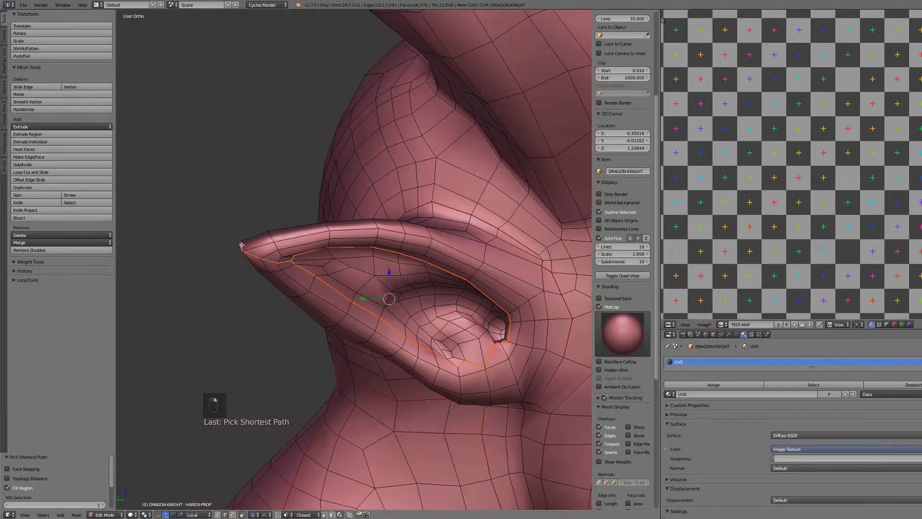
Undo the last path pick and add the edge line along the back of the right ear to the selection
{"action": "middle_click_drag", "start_coordinate": [244, 250], "coordinate": [373, 346]}
{"action": "key", "text": "ctrl+z"}
{"action": "right_click", "coordinate": [298, 268], "text": "ctrl+shift"}
{"action": "scroll", "coordinate": [303, 271], "scroll_direction": "down", "scroll_amount": 6}
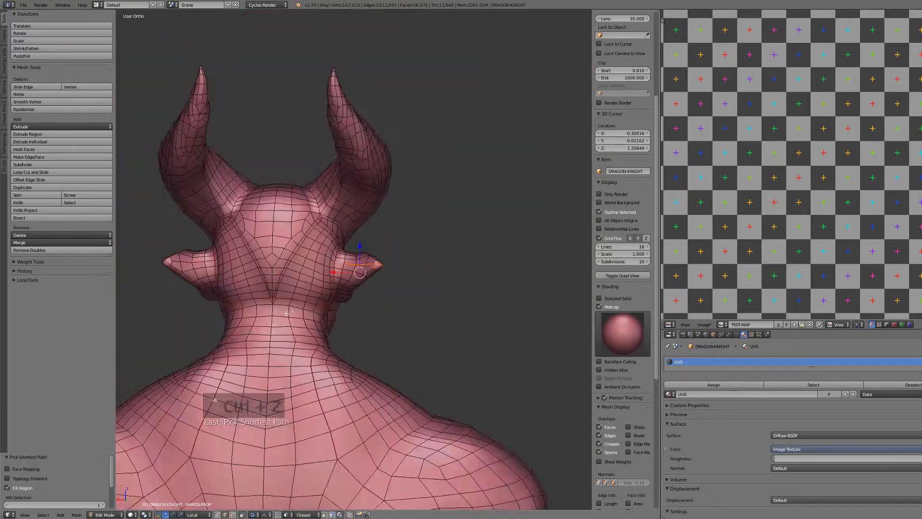
{"action": "middle_click_drag", "start_coordinate": [302, 272], "coordinate": [385, 261], "text": "shift"}
{"action": "scroll", "coordinate": [385, 260], "scroll_direction": "up", "scroll_amount": 2}
Mirror the ear edge selection to the left ear and mark it as a seam
{"action": "left_click", "coordinate": [43, 515]}
{"action": "left_click", "coordinate": [65, 402]}
{"action": "scroll", "coordinate": [312, 288], "scroll_direction": "down", "scroll_amount": 4}
{"action": "key", "text": "ctrl+e"}
{"action": "key", "text": "a"}
{"action": "middle_click_drag", "start_coordinate": [250, 269], "coordinate": [413, 264]}
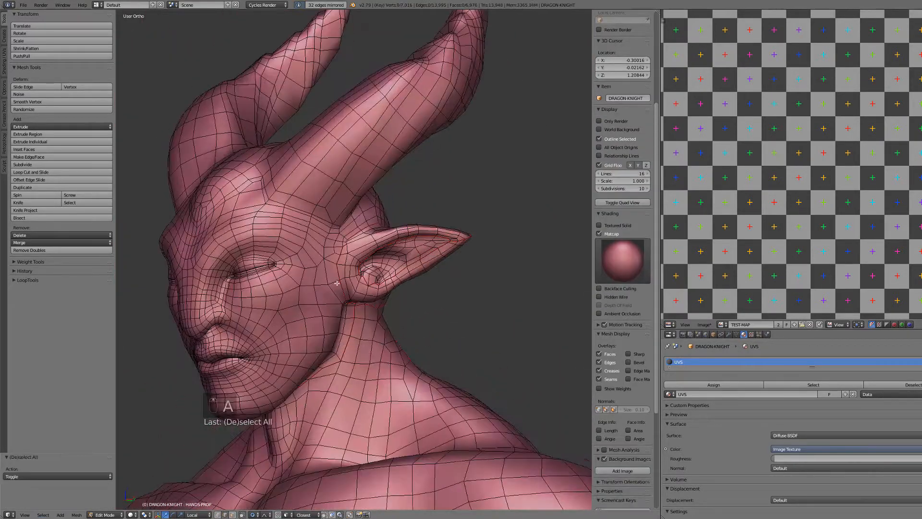
Select the edges around the base of the left horn, undoing the stray loop selections
{"action": "right_click", "coordinate": [278, 207], "text": "alt"}
{"action": "middle_click_drag", "start_coordinate": [278, 206], "coordinate": [342, 214]}
{"action": "right_click", "coordinate": [284, 277], "text": "alt+shift"}
{"action": "right_click", "coordinate": [231, 240], "text": "alt+shift"}
{"action": "key", "text": "ctrl+z"}
{"action": "right_click", "coordinate": [226, 241], "text": "shift"}
{"action": "right_click", "coordinate": [285, 212], "text": "alt+shift"}
{"action": "left_click", "coordinate": [256, 189]}
{"action": "key", "text": "ctrl+z"}
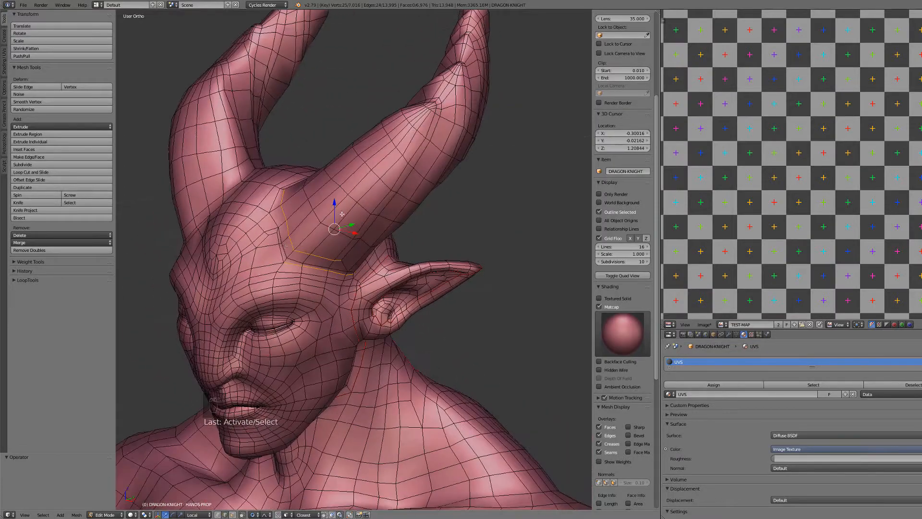
{"action": "key", "text": "ctrl+z"}
{"action": "middle_click_drag", "start_coordinate": [334, 258], "coordinate": [285, 182]}
Mark the horn base edges as a seam and repeat the seam on the mirrored edges of the opposite horn
{"action": "key", "text": "ctrl+e"}
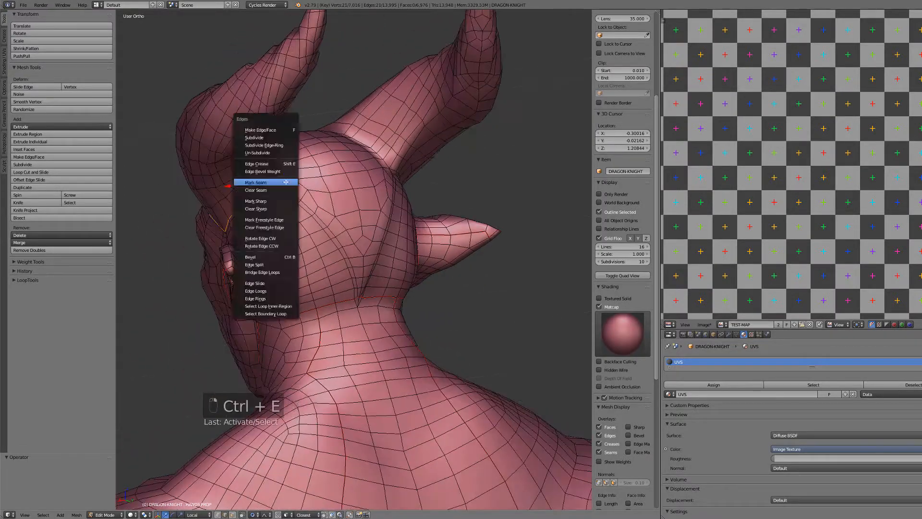
{"action": "left_click", "coordinate": [47, 512]}
{"action": "left_click", "coordinate": [67, 398]}
{"action": "key", "text": "ctrl+e"}
{"action": "left_click", "coordinate": [192, 339]}
{"action": "scroll", "coordinate": [209, 283], "scroll_direction": "down", "scroll_amount": 3}
{"action": "middle_click_drag", "start_coordinate": [212, 274], "coordinate": [434, 250]}
{"action": "key", "text": "a"}
Select a continuous edge path along the back of the right horn from its base seam to the tip
{"action": "scroll", "coordinate": [374, 269], "scroll_direction": "up", "scroll_amount": 5}
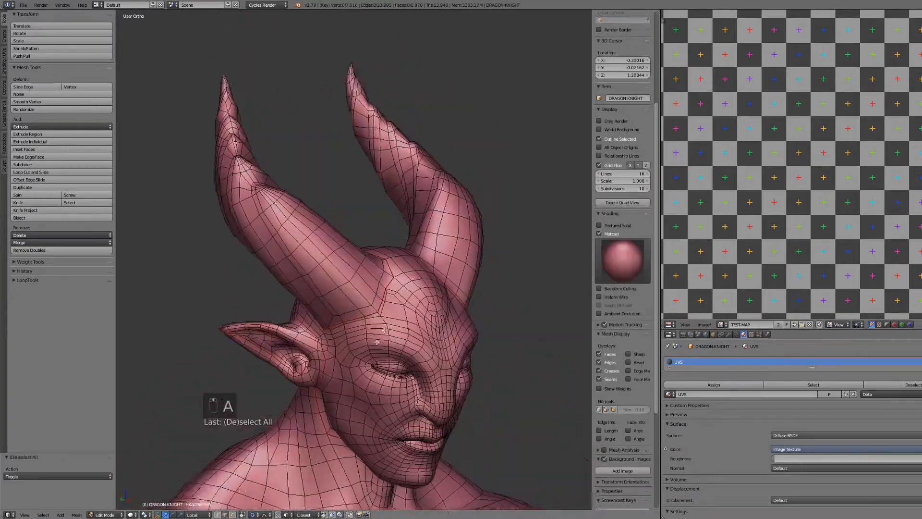
{"action": "middle_click_drag", "start_coordinate": [348, 329], "coordinate": [411, 317]}
{"action": "right_click", "coordinate": [493, 268]}
{"action": "mouse_move", "coordinate": [493, 269]}
{"action": "middle_mouse_down", "text": "shift"}
{"action": "mouse_move", "coordinate": [529, 326]}
{"action": "mouse_move", "coordinate": [452, 298]}
{"action": "mouse_move", "coordinate": [481, 193]}
{"action": "mouse_move", "coordinate": [505, 261]}
{"action": "middle_mouse_up", "text": "shift"}
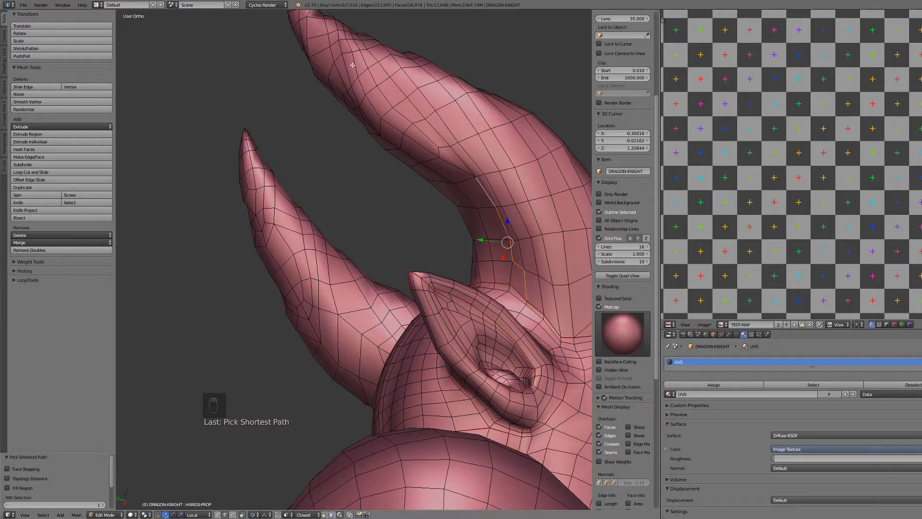
{"action": "right_click", "coordinate": [352, 65], "text": "ctrl"}
{"action": "middle_click_drag", "start_coordinate": [352, 65], "coordinate": [439, 93]}
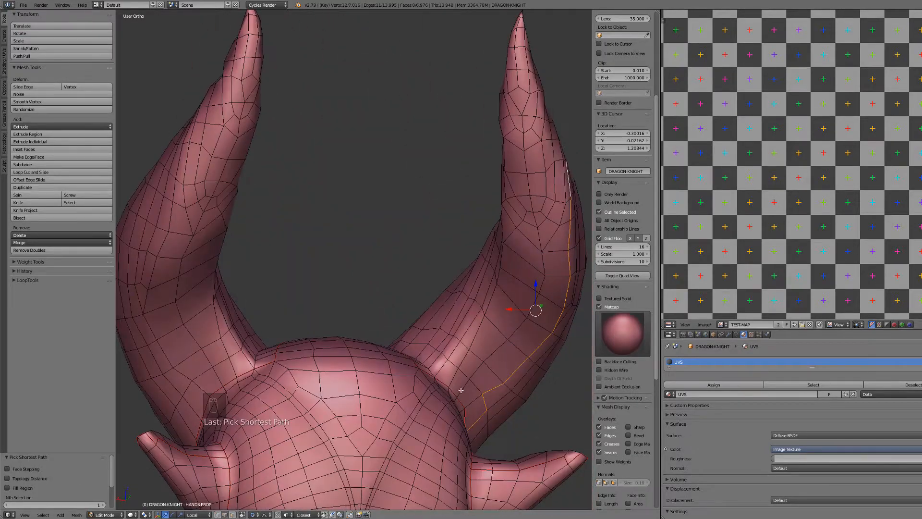
{"action": "right_click", "coordinate": [542, 217], "text": "ctrl"}
{"action": "mouse_move", "coordinate": [541, 216]}
{"action": "middle_mouse_down"}
{"action": "mouse_move", "coordinate": [428, 267]}
{"action": "mouse_move", "coordinate": [204, 231]}
{"action": "mouse_move", "coordinate": [385, 315]}
{"action": "mouse_move", "coordinate": [335, 323]}
{"action": "mouse_move", "coordinate": [263, 174]}
{"action": "mouse_move", "coordinate": [188, 172]}
{"action": "mouse_move", "coordinate": [333, 137]}
{"action": "middle_mouse_up"}
{"action": "right_click", "coordinate": [229, 236], "text": "shift"}
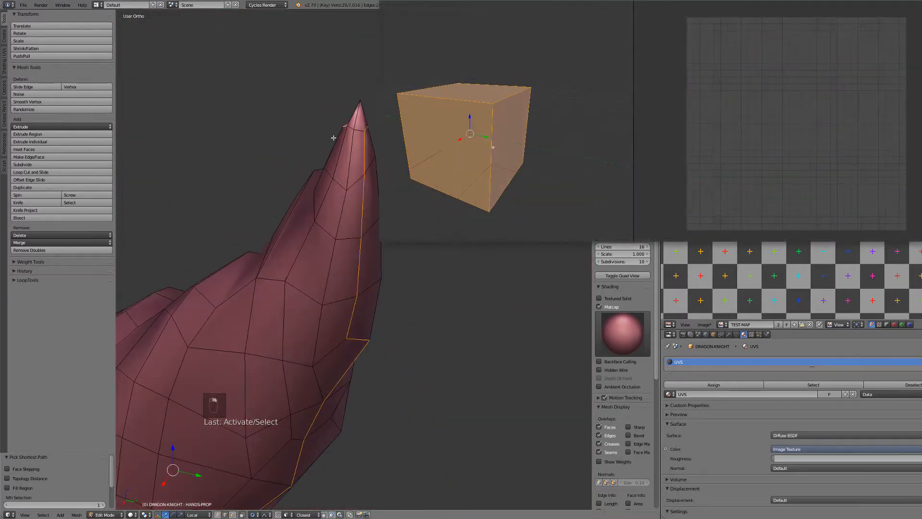
Mark the horn's lengthwise path as a seam and mark its mirrored path on the opposite horn too
{"action": "key", "text": "ctrl+e"}
{"action": "left_click", "coordinate": [363, 133]}
{"action": "middle_click_drag", "start_coordinate": [362, 134], "coordinate": [334, 184]}
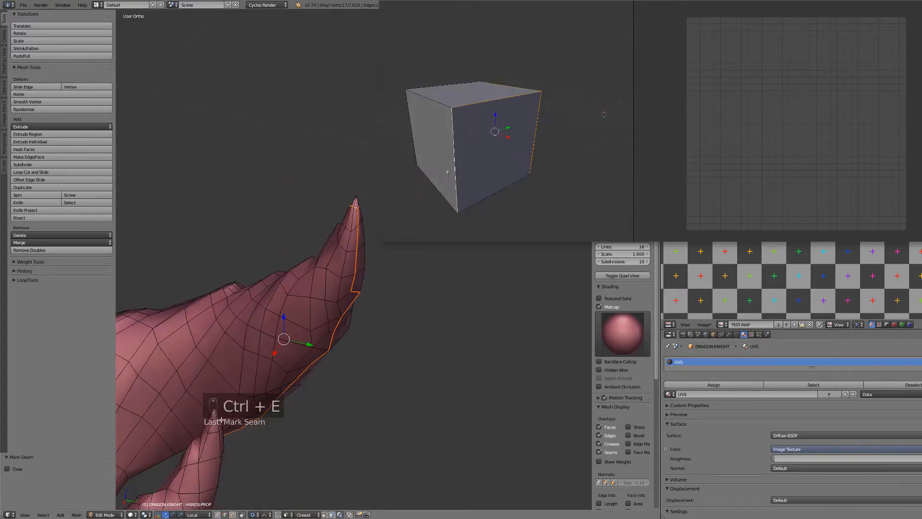
{"action": "left_click", "coordinate": [48, 515]}
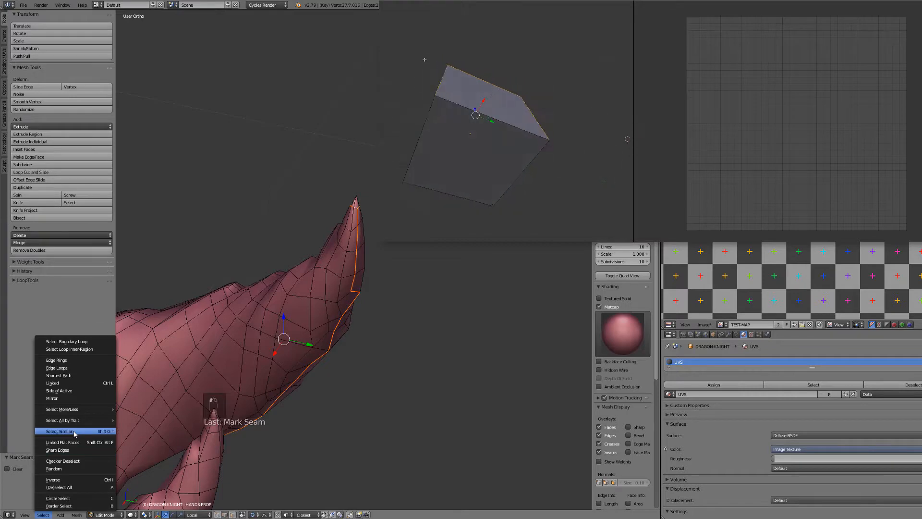
{"action": "left_click", "coordinate": [70, 398]}
{"action": "middle_click_drag", "start_coordinate": [241, 365], "coordinate": [481, 373]}
{"action": "key", "text": "ctrl+e"}
{"action": "left_click", "coordinate": [249, 379]}
{"action": "key", "text": "a"}
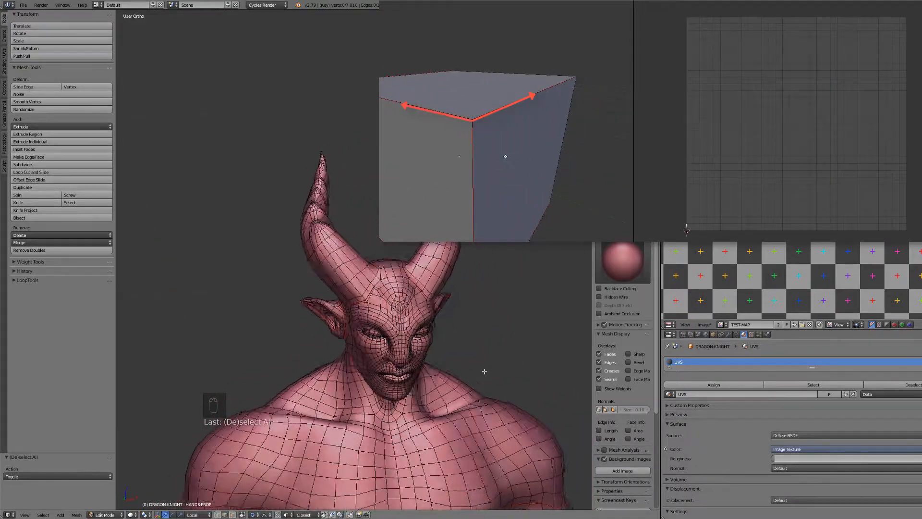
Mark a V-shaped seam across the forehead, joining the two horn base seams at the centre line
{"action": "scroll", "coordinate": [479, 381], "scroll_direction": "up", "scroll_amount": 5}
{"action": "middle_click_drag", "start_coordinate": [386, 337], "coordinate": [355, 323]}
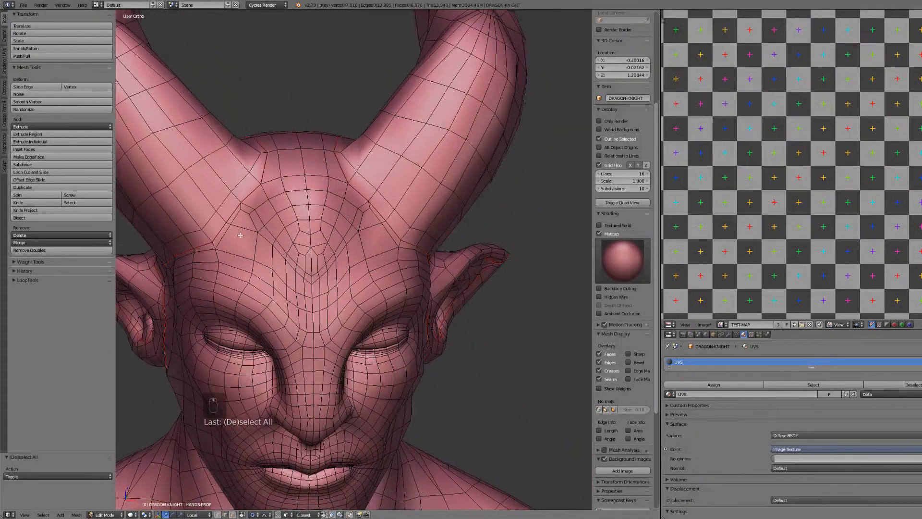
{"action": "right_click", "coordinate": [241, 206]}
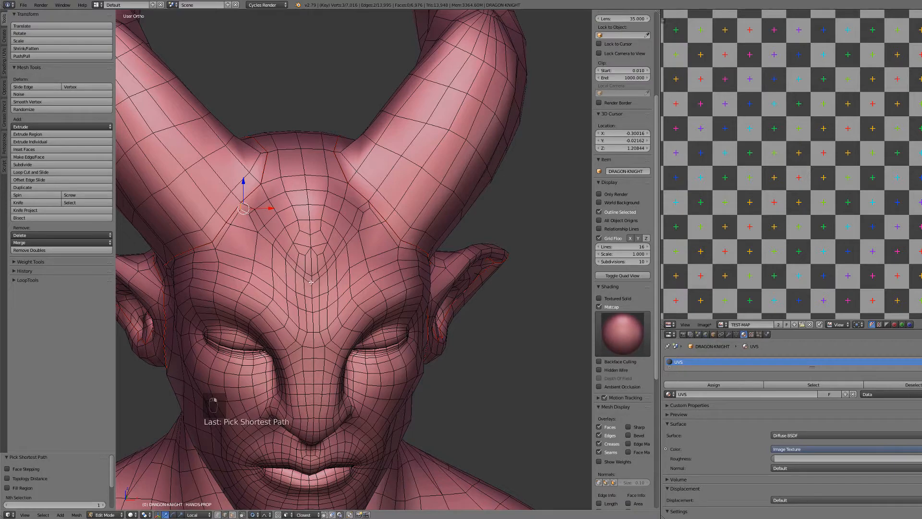
{"action": "left_click", "coordinate": [370, 205]}
Mark mirrored seams around the edges of both nostrils
{"action": "scroll", "coordinate": [370, 207], "scroll_direction": "down", "scroll_amount": 3}
{"action": "middle_click_drag", "start_coordinate": [356, 230], "coordinate": [415, 284]}
{"action": "scroll", "coordinate": [321, 294], "scroll_direction": "up", "scroll_amount": 6}
{"action": "scroll", "coordinate": [321, 294], "scroll_direction": "up", "scroll_amount": 1}
{"action": "scroll", "coordinate": [319, 199], "scroll_direction": "down", "scroll_amount": 1}
{"action": "scroll", "coordinate": [418, 298], "scroll_direction": "up", "scroll_amount": 3}
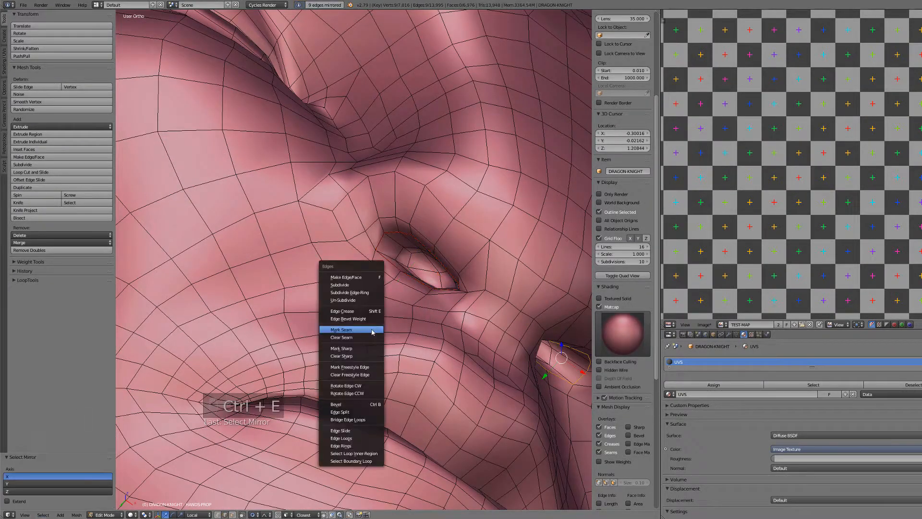
{"action": "left_click", "coordinate": [372, 332]}
Mark the edge loops around both eyes as seams
{"action": "scroll", "coordinate": [379, 322], "scroll_direction": "down", "scroll_amount": 3}
{"action": "middle_click_drag", "start_coordinate": [423, 255], "coordinate": [406, 302]}
{"action": "scroll", "coordinate": [377, 380], "scroll_direction": "down", "scroll_amount": 7}
{"action": "scroll", "coordinate": [393, 292], "scroll_direction": "up", "scroll_amount": 5}
{"action": "scroll", "coordinate": [406, 301], "scroll_direction": "up", "scroll_amount": 2}
{"action": "middle_click_drag", "start_coordinate": [349, 253], "coordinate": [390, 286]}
{"action": "scroll", "coordinate": [390, 286], "scroll_direction": "down", "scroll_amount": 3}
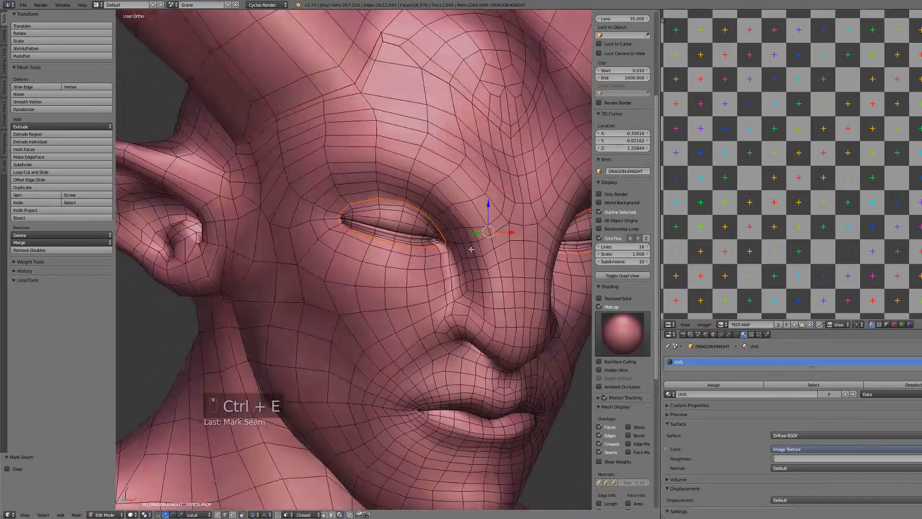
{"action": "middle_click_drag", "start_coordinate": [471, 250], "coordinate": [450, 244]}
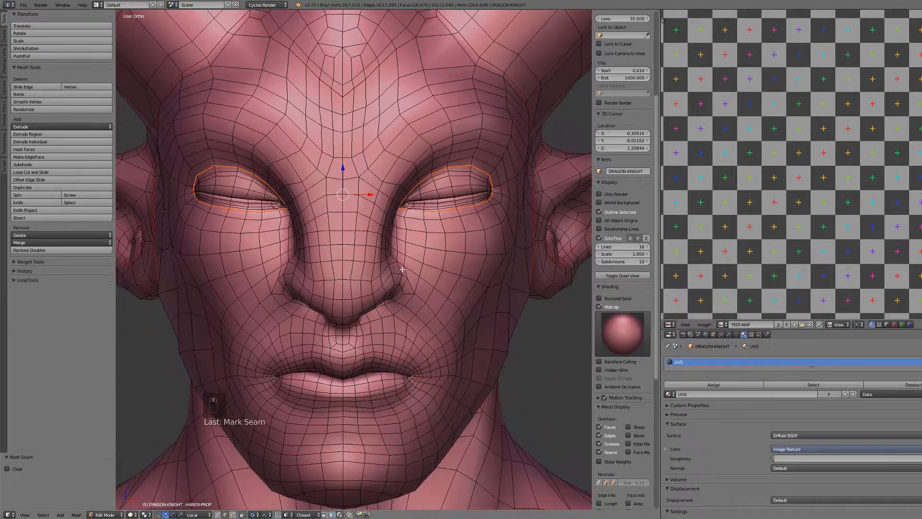
Examine the edge loops around the eyes and mouth in wireframe display and clear the selection
{"action": "middle_click_drag", "start_coordinate": [403, 269], "coordinate": [380, 269]}
{"action": "middle_click_drag", "start_coordinate": [437, 241], "coordinate": [392, 272], "text": "shift"}
{"action": "scroll", "coordinate": [392, 271], "scroll_direction": "up", "scroll_amount": 5}
{"action": "key", "text": "z"}
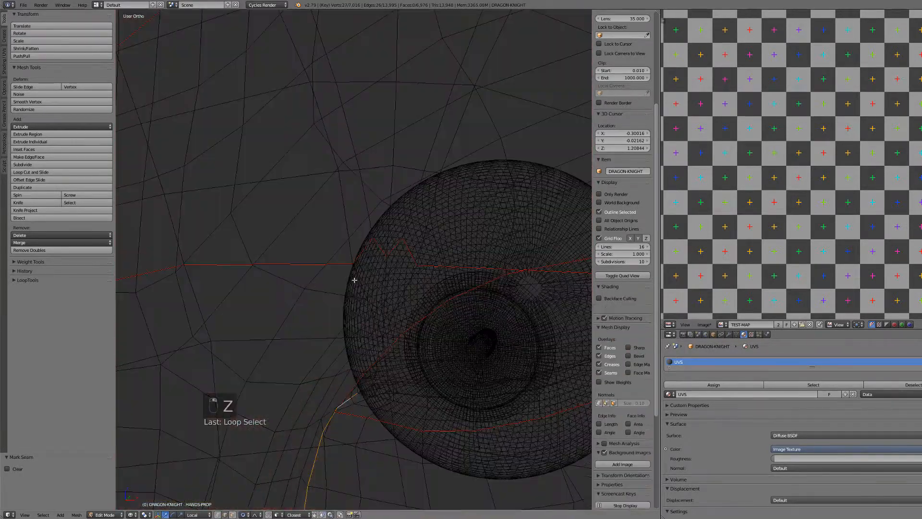
{"action": "key", "text": "z"}
{"action": "key", "text": "a"}
{"action": "scroll", "coordinate": [357, 305], "scroll_direction": "down", "scroll_amount": 6}
{"action": "middle_click_drag", "start_coordinate": [364, 301], "coordinate": [339, 268]}
{"action": "scroll", "coordinate": [352, 284], "scroll_direction": "up", "scroll_amount": 3}
{"action": "key", "text": "z"}
{"action": "key", "text": "z"}
Temporarily hide the lip area to mark the inner mouth loop as a seam, and reveal the hidden geometry
{"action": "right_click", "coordinate": [310, 248], "text": "alt"}
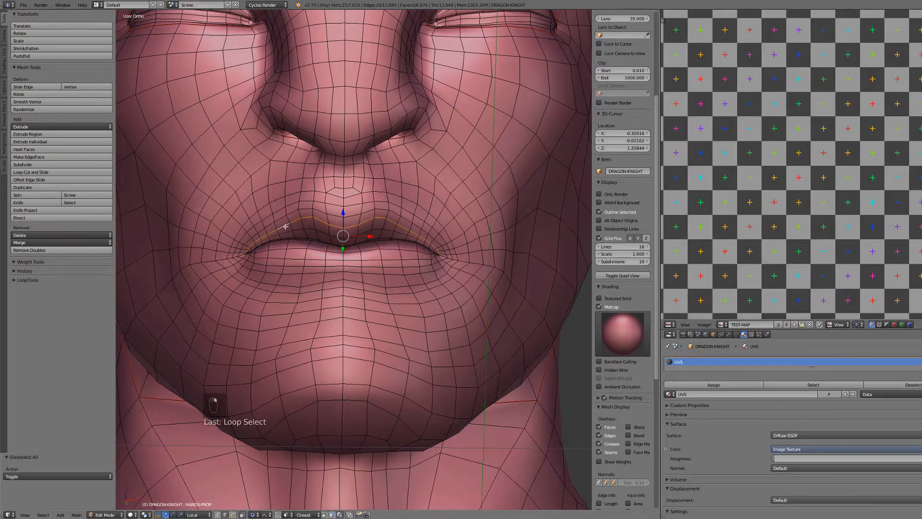
{"action": "middle_click_drag", "start_coordinate": [279, 220], "coordinate": [250, 285]}
{"action": "key", "text": "h"}
{"action": "scroll", "coordinate": [276, 257], "scroll_direction": "down", "scroll_amount": 2}
{"action": "scroll", "coordinate": [241, 280], "scroll_direction": "up", "scroll_amount": 4}
{"action": "right_click", "coordinate": [197, 263], "text": "alt"}
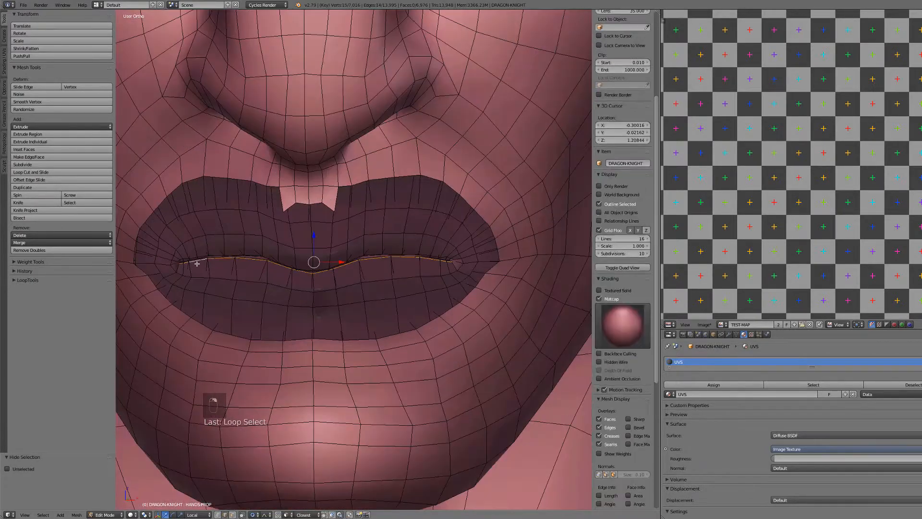
{"action": "key", "text": "alt+h"}
{"action": "key", "text": "a"}
Select the short edge path along the centre line beneath the chin and mark it as a seam
{"action": "scroll", "coordinate": [270, 269], "scroll_direction": "down", "scroll_amount": 5}
{"action": "middle_click_drag", "start_coordinate": [269, 270], "coordinate": [313, 228]}
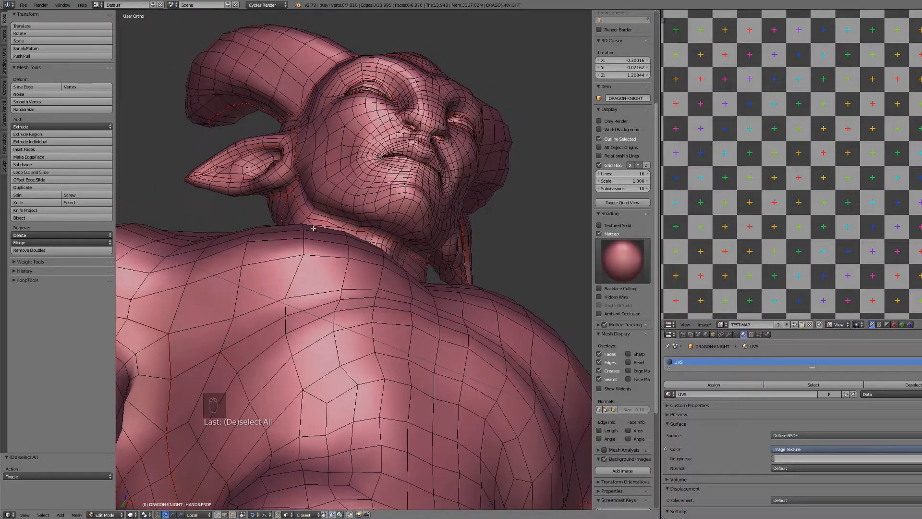
{"action": "right_click", "coordinate": [412, 203]}
{"action": "key", "text": "ctrl+e"}
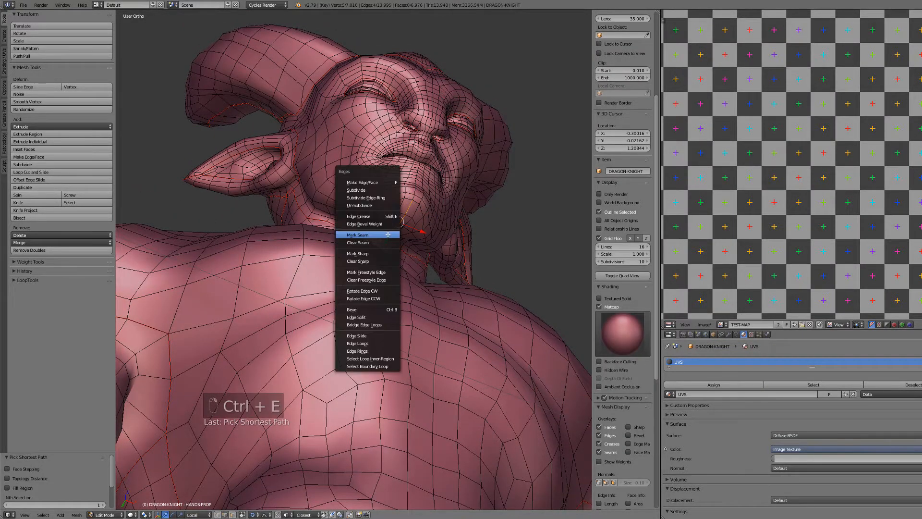
{"action": "left_click", "coordinate": [388, 237]}
{"action": "middle_click_drag", "start_coordinate": [389, 237], "coordinate": [401, 229]}
Select the edges linking the right ear's front seam to the horn base and mark them as a seam
{"action": "scroll", "coordinate": [401, 228], "scroll_direction": "up", "scroll_amount": 2}
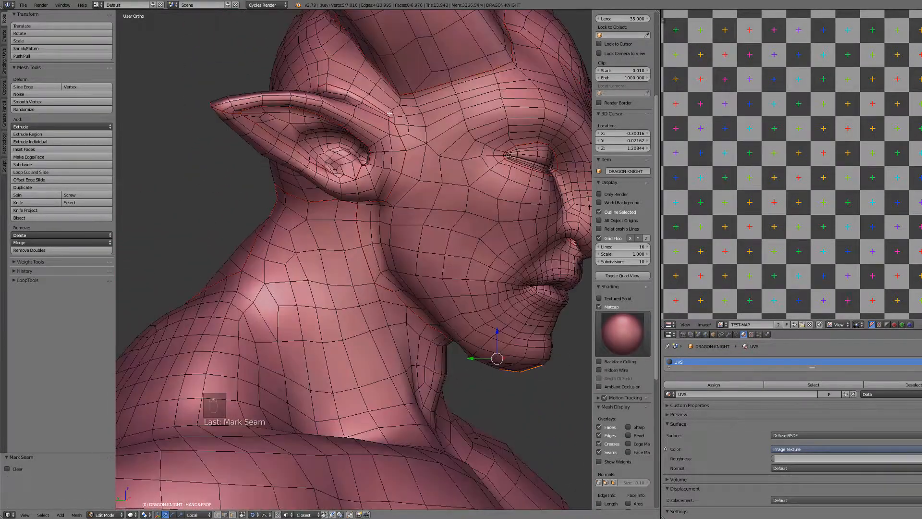
{"action": "right_click", "coordinate": [391, 112]}
{"action": "middle_click_drag", "start_coordinate": [391, 112], "coordinate": [382, 168]}
{"action": "scroll", "coordinate": [381, 168], "scroll_direction": "up", "scroll_amount": 2}
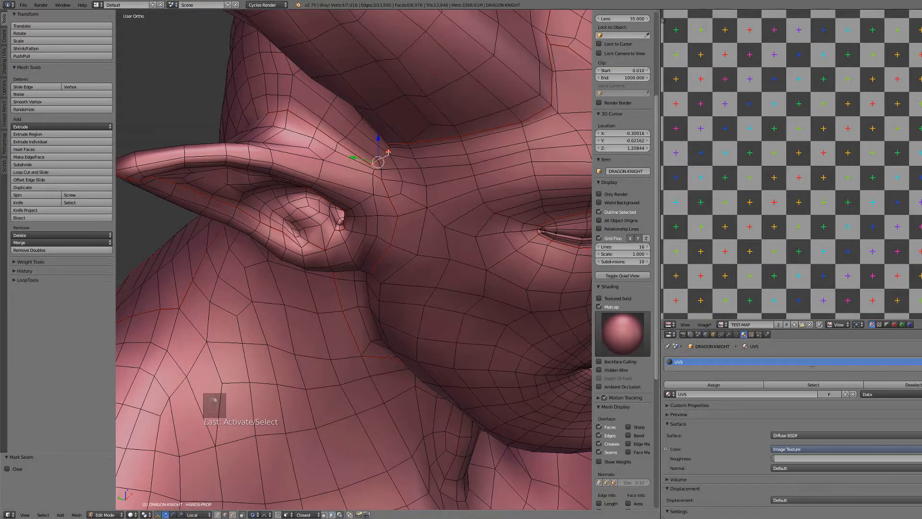
{"action": "middle_click_drag", "start_coordinate": [390, 144], "coordinate": [391, 64], "text": "shift"}
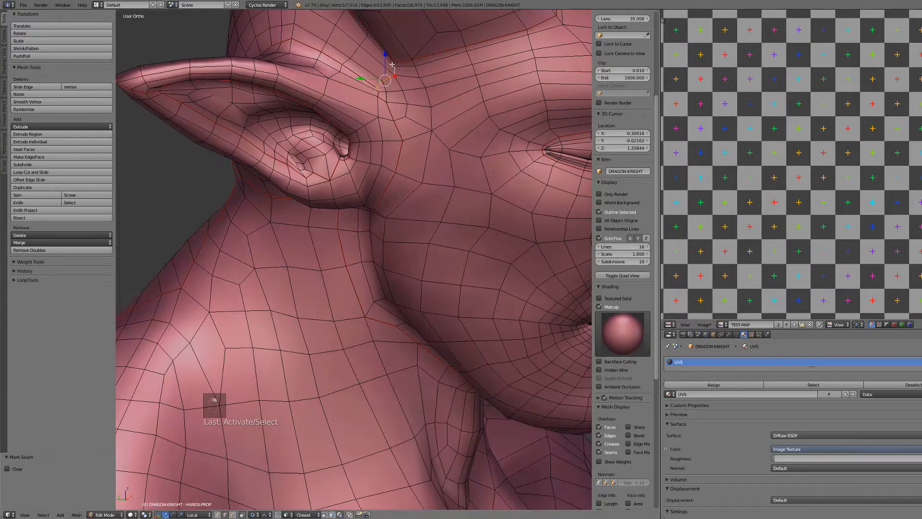
{"action": "key", "text": "ctrl+e"}
{"action": "left_click", "coordinate": [409, 67]}
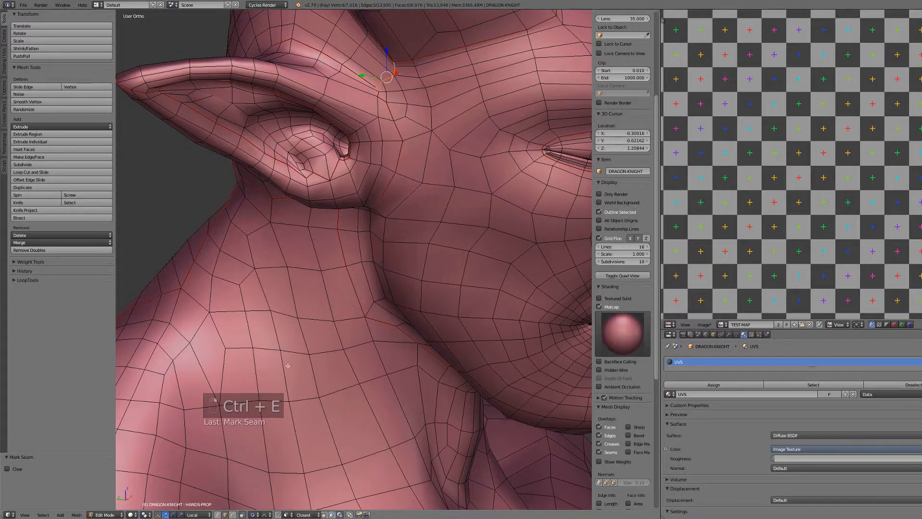
Turn off the transform manipulator and mark the mirrored ear-to-horn edges on the left side as a seam
{"action": "left_click", "coordinate": [158, 514]}
{"action": "scroll", "coordinate": [358, 354], "scroll_direction": "down", "scroll_amount": 4}
{"action": "left_click", "coordinate": [44, 514]}
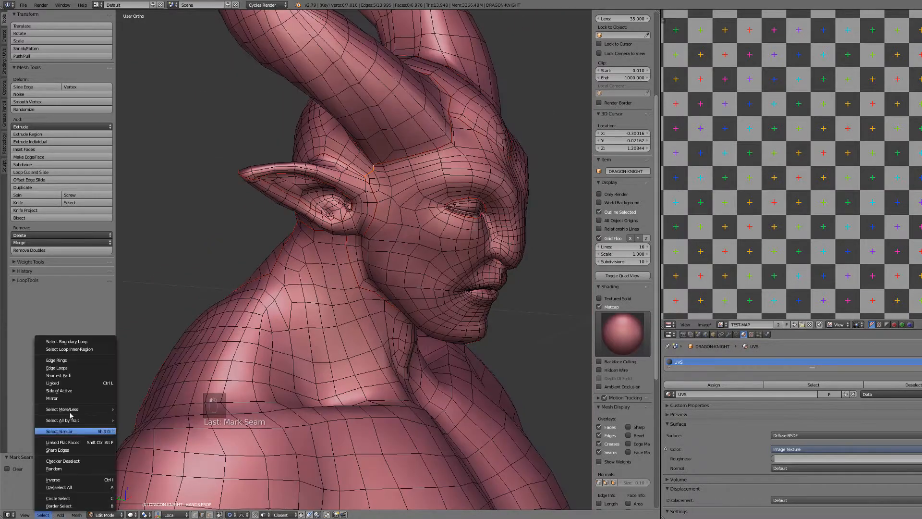
{"action": "left_click", "coordinate": [70, 399]}
{"action": "key", "text": "ctrl+e"}
{"action": "left_click", "coordinate": [341, 241]}
Switch to face selection and select the linked face region bounded by the seams
{"action": "scroll", "coordinate": [392, 276], "scroll_direction": "up", "scroll_amount": 4}
{"action": "middle_click_drag", "start_coordinate": [391, 276], "coordinate": [428, 278]}
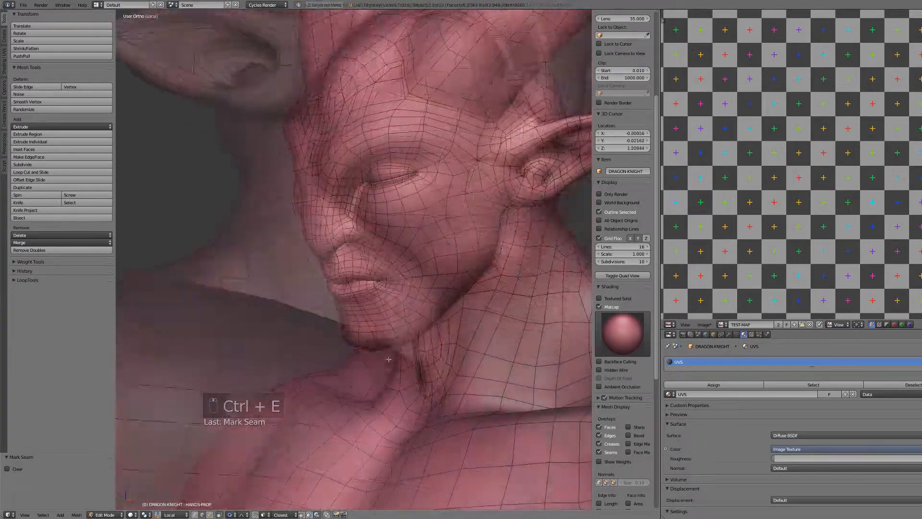
{"action": "middle_click_drag", "start_coordinate": [390, 359], "coordinate": [413, 349]}
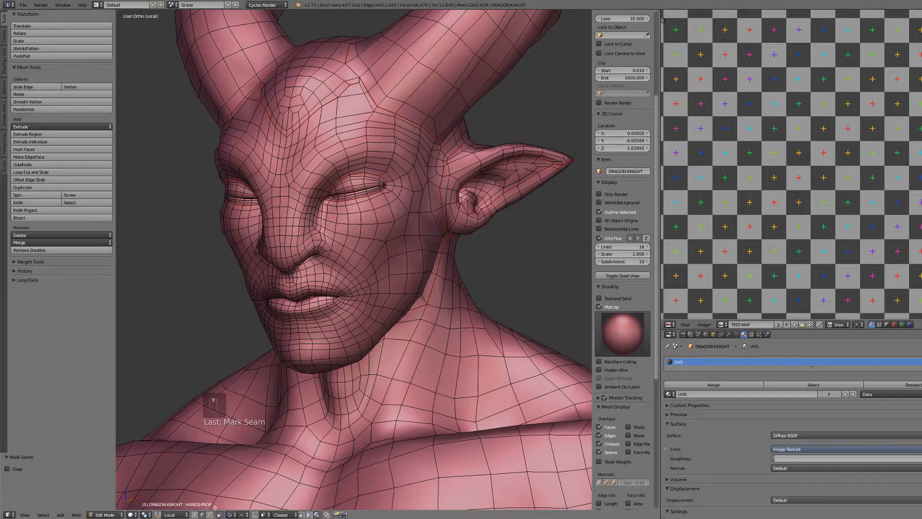
{"action": "scroll", "coordinate": [622, 365], "scroll_direction": "down", "scroll_amount": 4}
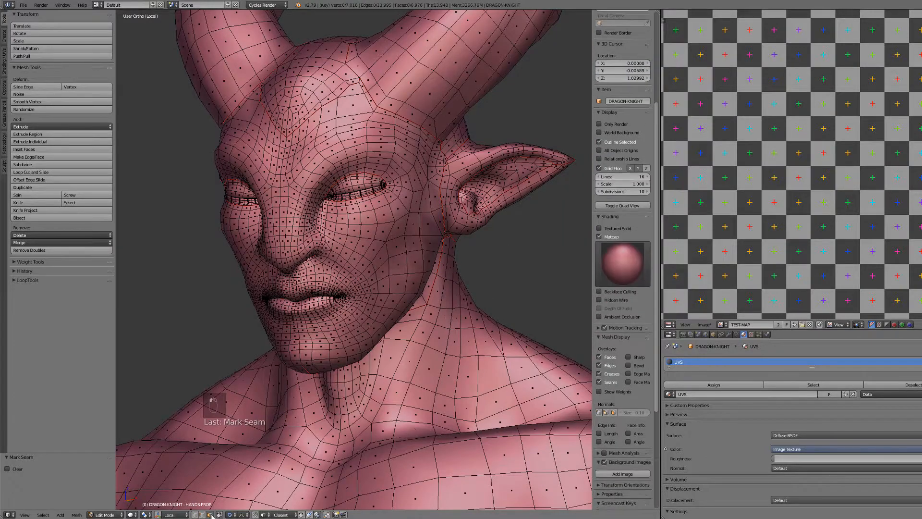
{"action": "key", "text": "a"}
{"action": "key", "text": "a"}
{"action": "key", "text": "l"}
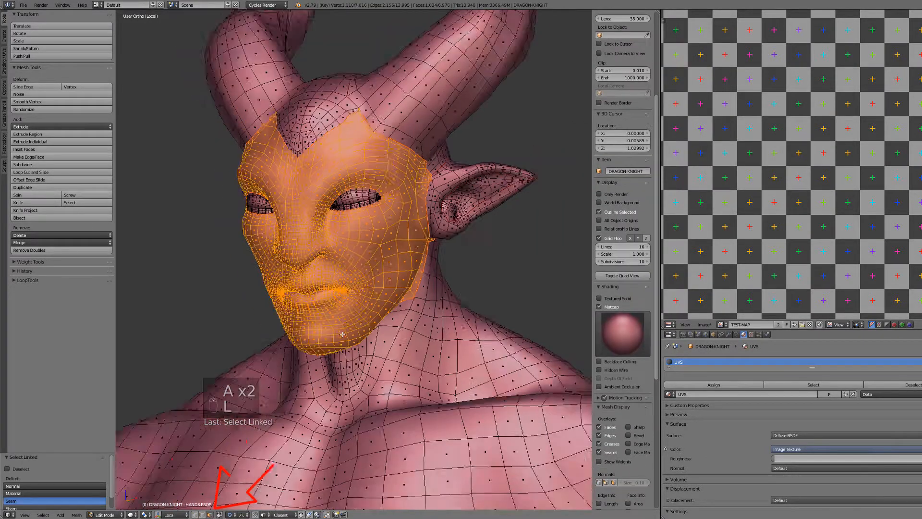
Hide the selected face region of the head
{"action": "scroll", "coordinate": [343, 334], "scroll_direction": "down", "scroll_amount": 3}
{"action": "middle_click_drag", "start_coordinate": [343, 335], "coordinate": [397, 323]}
{"action": "key", "text": "h"}
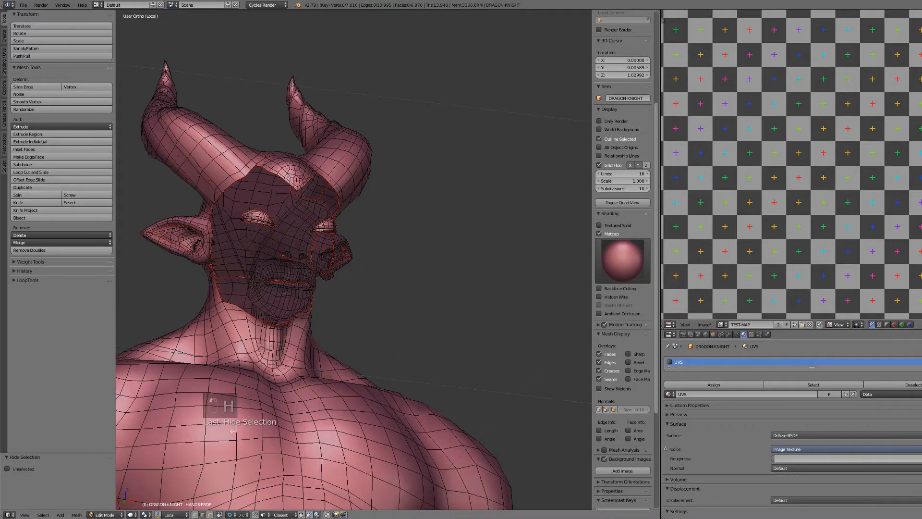
Select the edge loop running along the mouth line out to its corners and mark it as a seam
{"action": "scroll", "coordinate": [232, 430], "scroll_direction": "up", "scroll_amount": 3}
{"action": "middle_click_drag", "start_coordinate": [235, 384], "coordinate": [274, 332]}
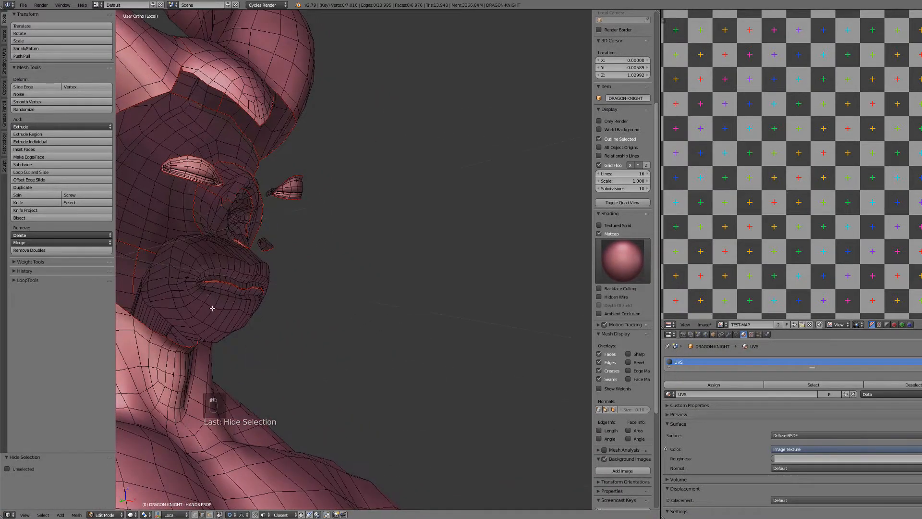
{"action": "right_click", "coordinate": [189, 282], "text": "alt"}
{"action": "middle_click_drag", "start_coordinate": [303, 294], "coordinate": [232, 301]}
{"action": "scroll", "coordinate": [315, 314], "scroll_direction": "up", "scroll_amount": 3}
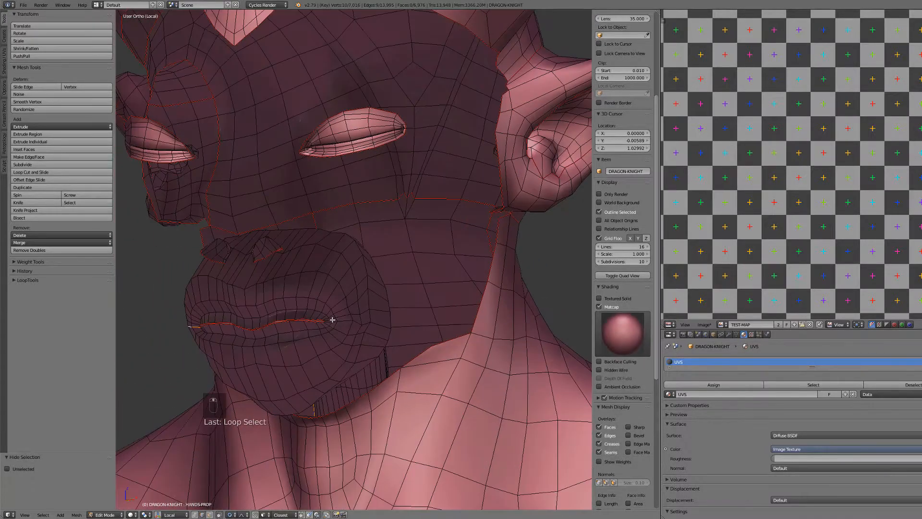
{"action": "mouse_move", "coordinate": [332, 319]}
{"action": "middle_mouse_down"}
{"action": "mouse_move", "coordinate": [360, 319]}
{"action": "mouse_move", "coordinate": [347, 321]}
{"action": "middle_mouse_up"}
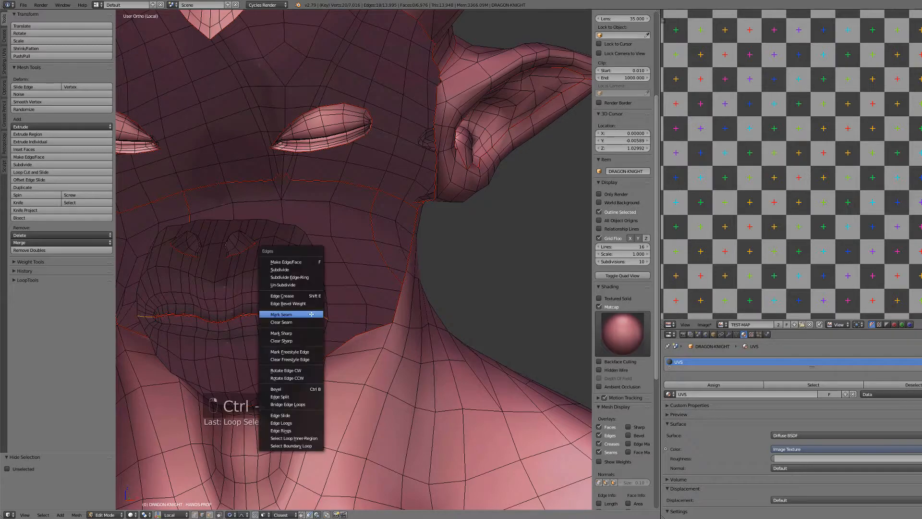
{"action": "scroll", "coordinate": [311, 314], "scroll_direction": "down", "scroll_amount": 4}
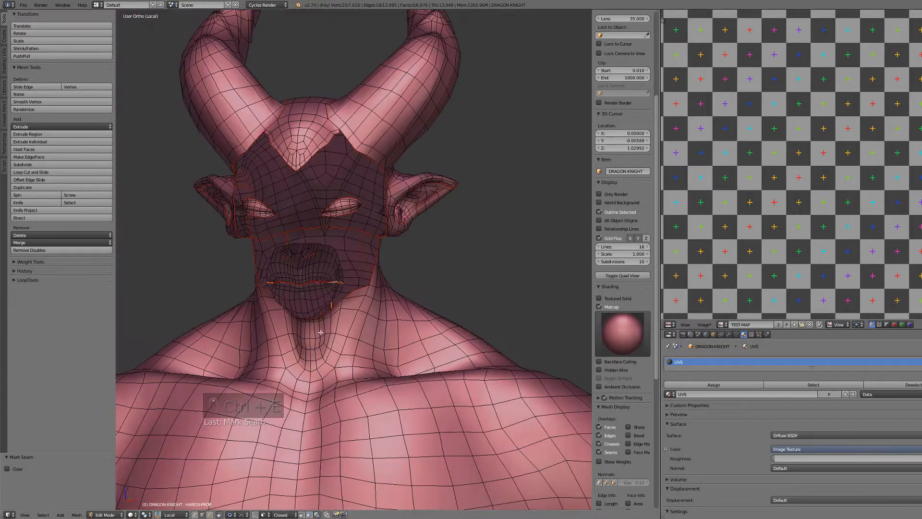
Reveal the hidden head faces, select the whole dragon knight mesh and unwrap it along the seams
{"action": "middle_click_drag", "start_coordinate": [311, 314], "coordinate": [411, 324]}
{"action": "key", "text": "alt+h"}
{"action": "key", "text": "a"}
{"action": "scroll", "coordinate": [348, 321], "scroll_direction": "up", "scroll_amount": 4}
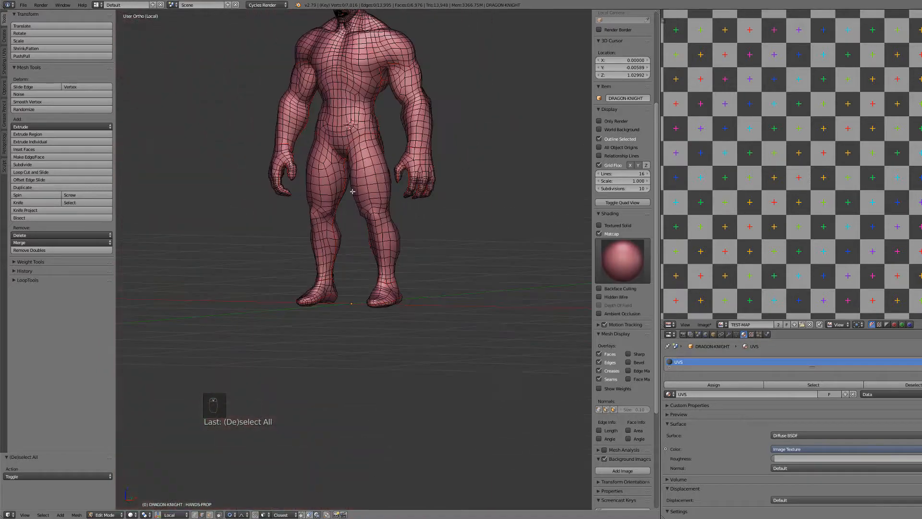
{"action": "key", "text": "a"}
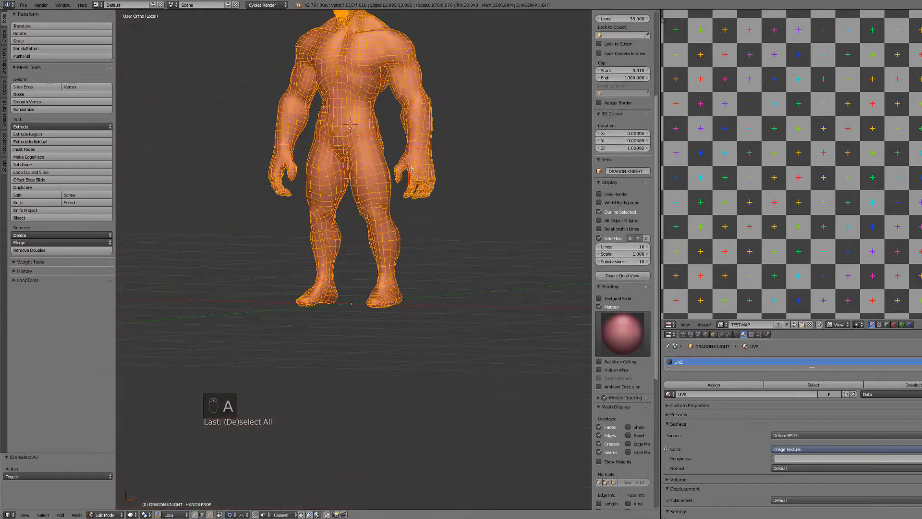
{"action": "key", "text": "a"}
{"action": "key", "text": "a"}
{"action": "key", "text": "u"}
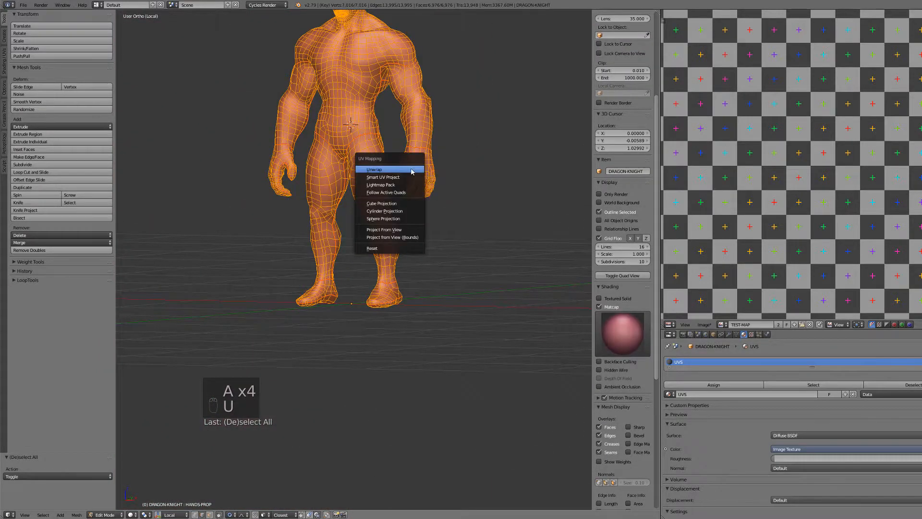
{"action": "left_click", "coordinate": [411, 170]}
Widen the UV editor area so the full unwrapped layout fits inside it
{"action": "scroll", "coordinate": [786, 165], "scroll_direction": "down", "scroll_amount": 8}
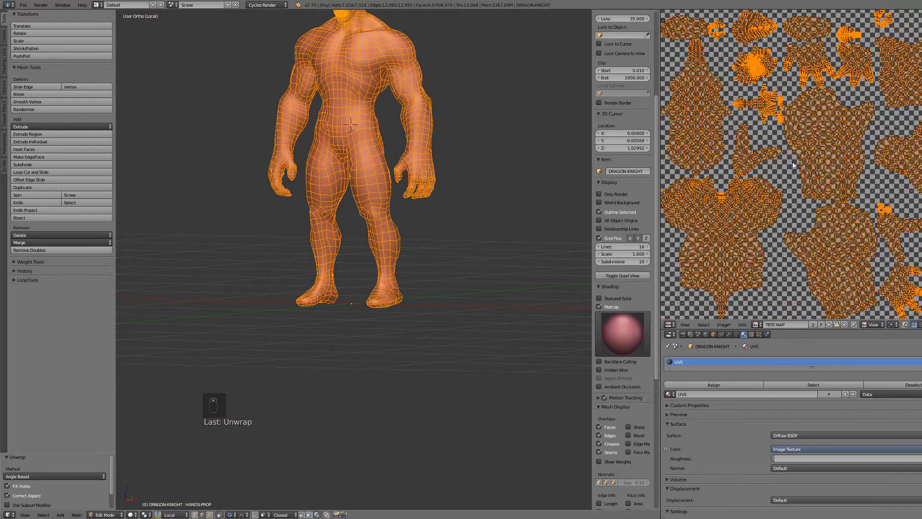
{"action": "scroll", "coordinate": [800, 169], "scroll_direction": "down", "scroll_amount": 3}
{"action": "scroll", "coordinate": [765, 177], "scroll_direction": "up", "scroll_amount": 3}
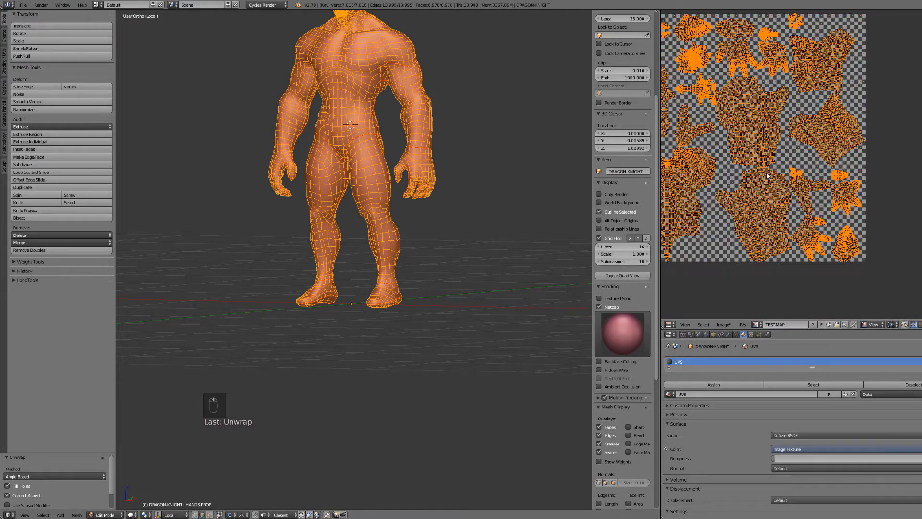
{"action": "middle_click_drag", "start_coordinate": [753, 169], "coordinate": [795, 182]}
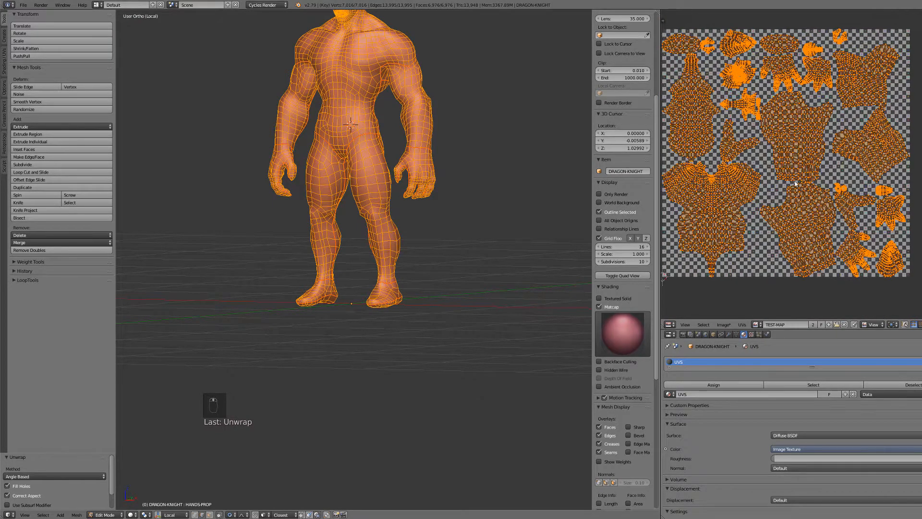
{"action": "left_click_drag", "start_coordinate": [664, 186], "coordinate": [483, 187]}
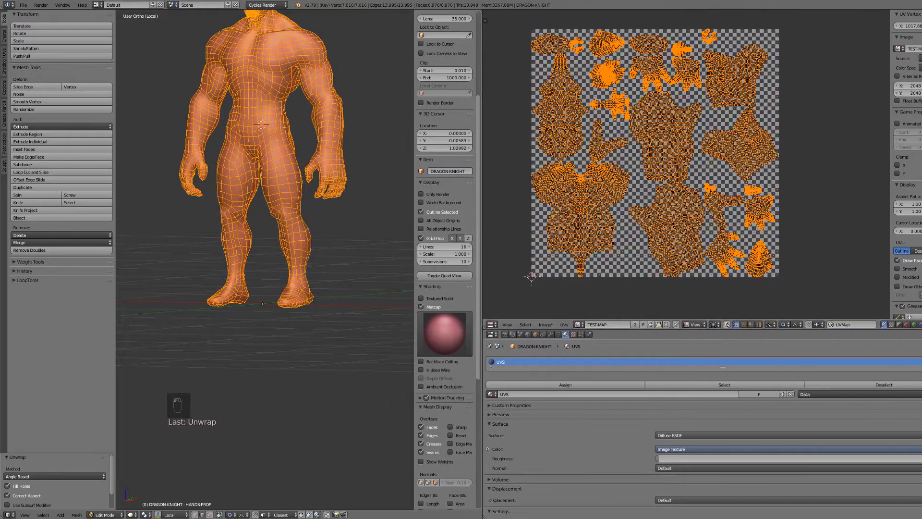
Turn on the Stretch display for the UVs and set it to Area
{"action": "scroll", "coordinate": [912, 229], "scroll_direction": "down", "scroll_amount": 1}
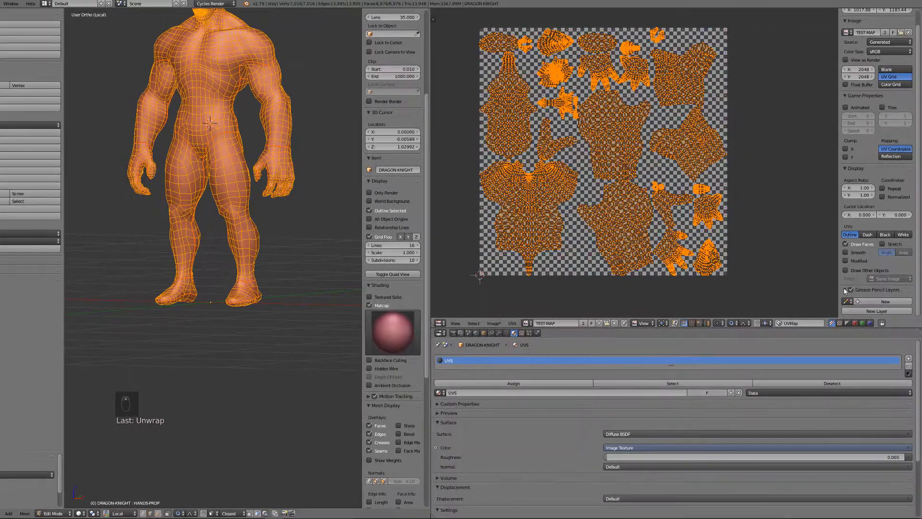
{"action": "left_click", "coordinate": [844, 290]}
{"action": "left_click", "coordinate": [882, 244]}
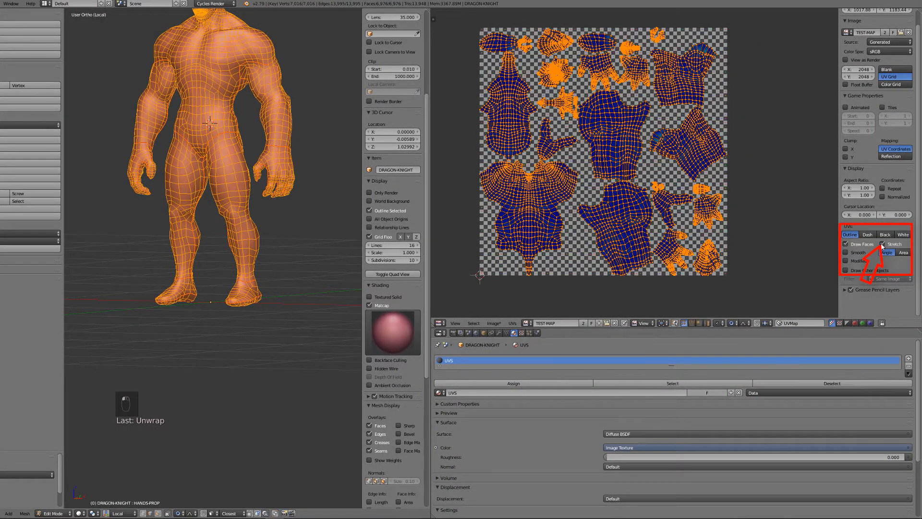
{"action": "left_click", "coordinate": [902, 253]}
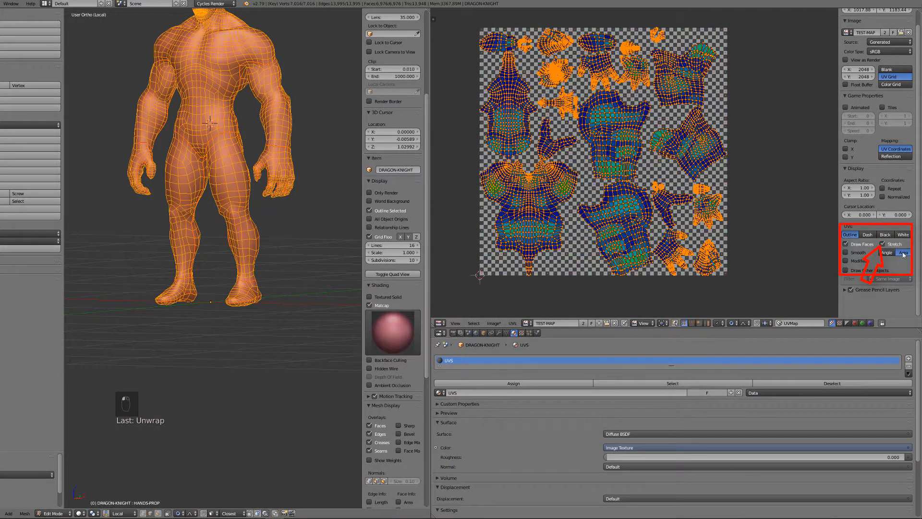
Deselect the UVs and examine the area stretching across the body, hand and head islands
{"action": "scroll", "coordinate": [720, 205], "scroll_direction": "up", "scroll_amount": 1}
{"action": "key", "text": "a"}
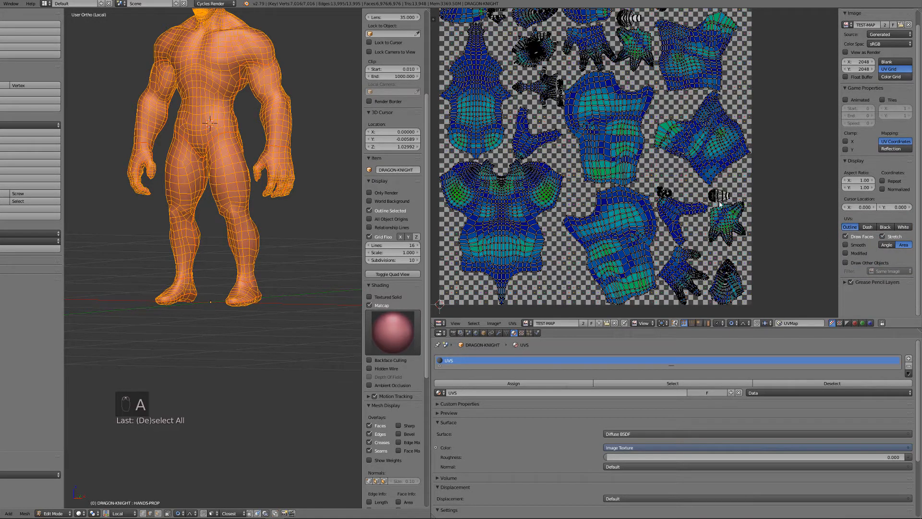
{"action": "scroll", "coordinate": [590, 202], "scroll_direction": "up", "scroll_amount": 4}
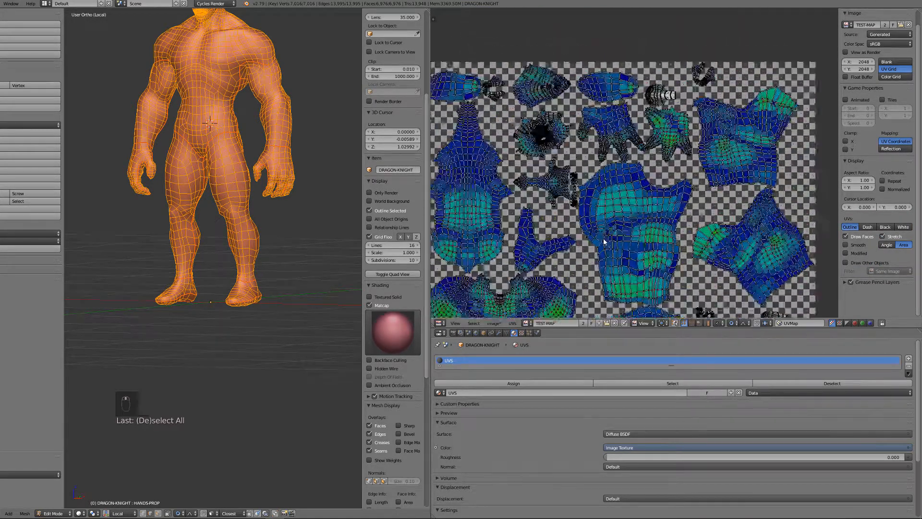
{"action": "scroll", "coordinate": [604, 242], "scroll_direction": "up", "scroll_amount": 1}
{"action": "scroll", "coordinate": [604, 239], "scroll_direction": "down", "scroll_amount": 1}
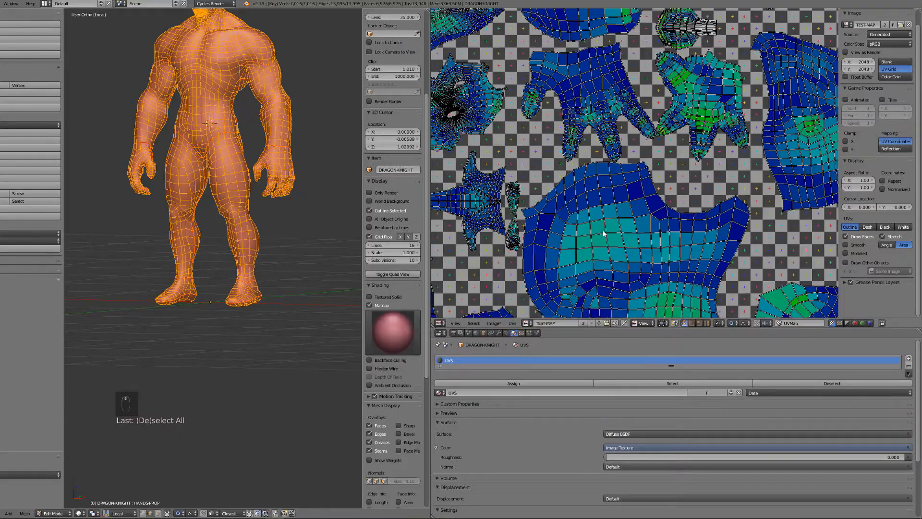
{"action": "middle_click_drag", "start_coordinate": [670, 100], "coordinate": [518, 52]}
{"action": "scroll", "coordinate": [567, 168], "scroll_direction": "down", "scroll_amount": 3}
{"action": "middle_click_drag", "start_coordinate": [566, 173], "coordinate": [670, 93]}
{"action": "scroll", "coordinate": [683, 206], "scroll_direction": "up", "scroll_amount": 5}
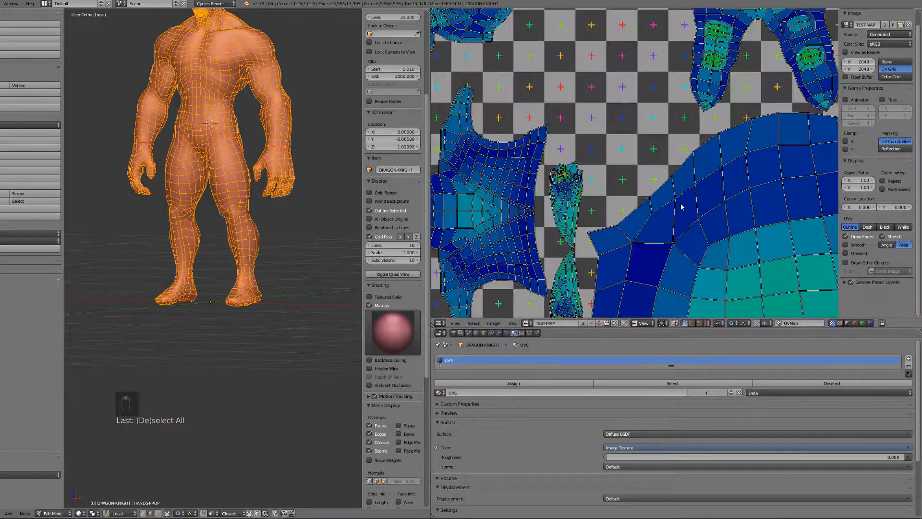
{"action": "scroll", "coordinate": [679, 207], "scroll_direction": "down", "scroll_amount": 6}
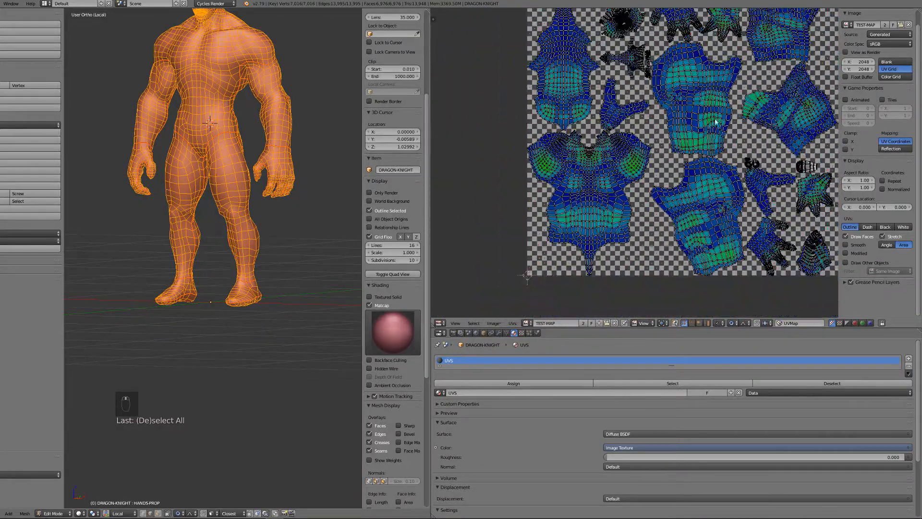
{"action": "scroll", "coordinate": [610, 179], "scroll_direction": "up", "scroll_amount": 6}
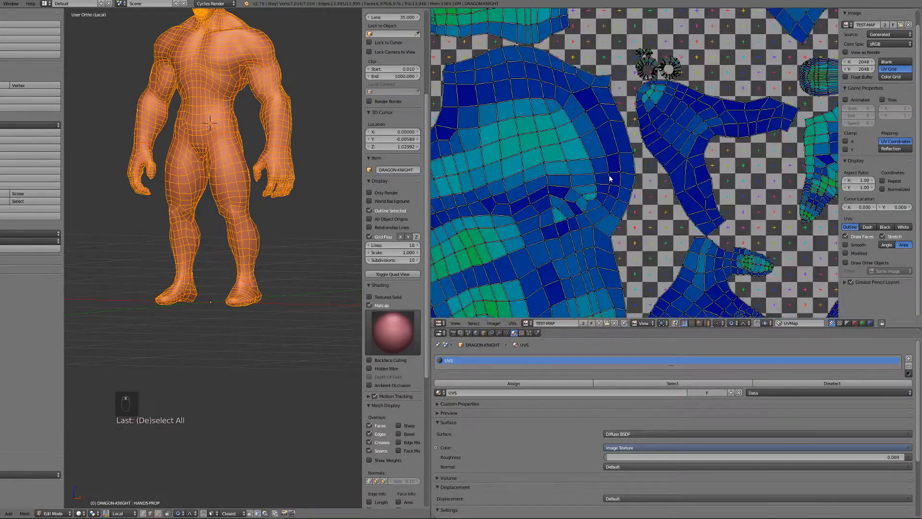
{"action": "key", "text": "a"}
{"action": "key", "text": "a"}
{"action": "scroll", "coordinate": [609, 177], "scroll_direction": "down", "scroll_amount": 4}
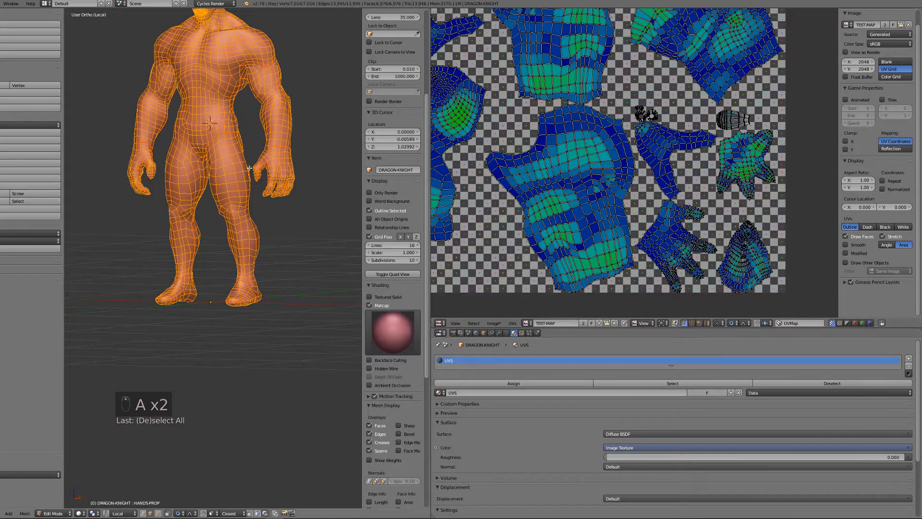
Leave edit mode, disable Matcap in solid shading and display the model in textured shading
{"action": "key", "text": "alt+z"}
{"action": "scroll", "coordinate": [250, 168], "scroll_direction": "down", "scroll_amount": 3}
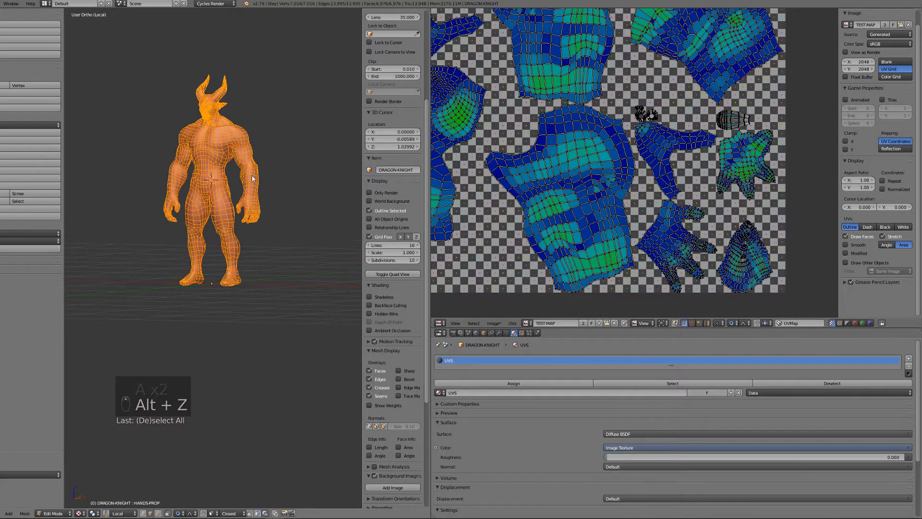
{"action": "key", "text": "Tab"}
{"action": "scroll", "coordinate": [251, 180], "scroll_direction": "up", "scroll_amount": 5}
{"action": "scroll", "coordinate": [255, 173], "scroll_direction": "down", "scroll_amount": 4}
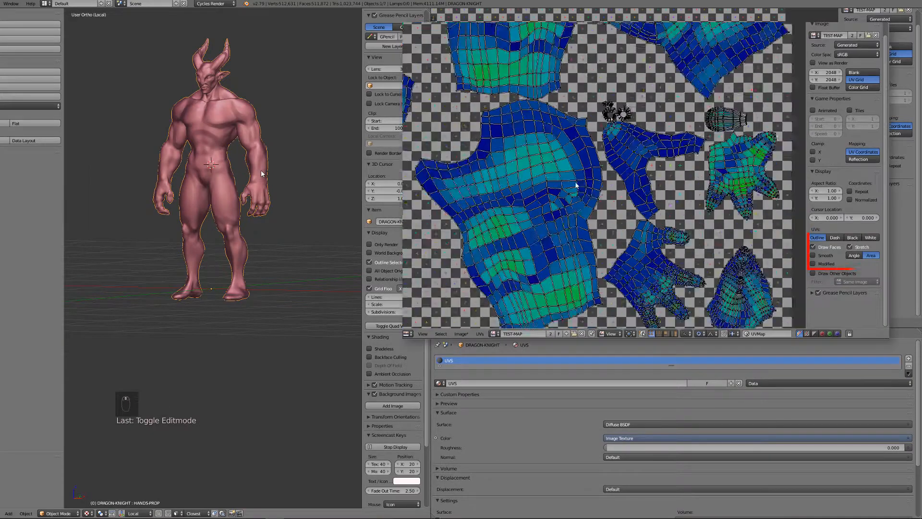
{"action": "key", "text": "alt+z"}
{"action": "left_click", "coordinate": [369, 357]}
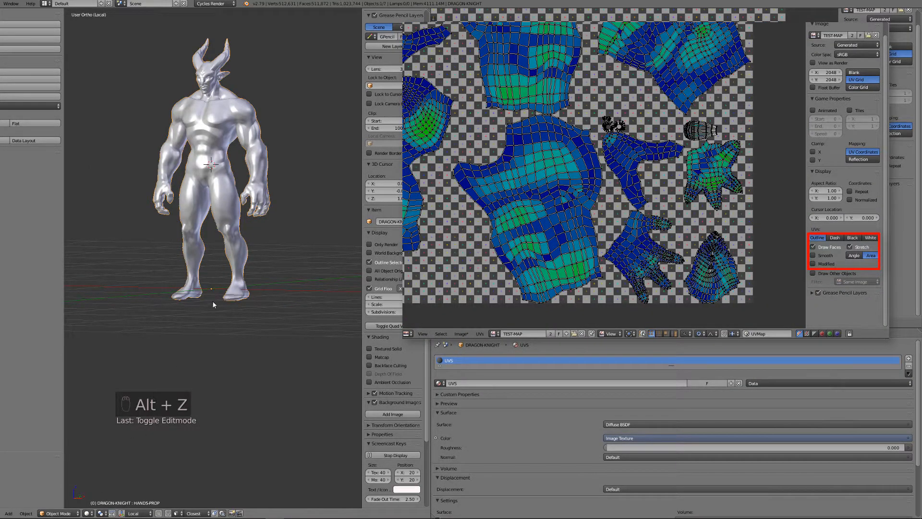
{"action": "key", "text": "alt+z"}
{"action": "middle_click_drag", "start_coordinate": [185, 341], "coordinate": [220, 324]}
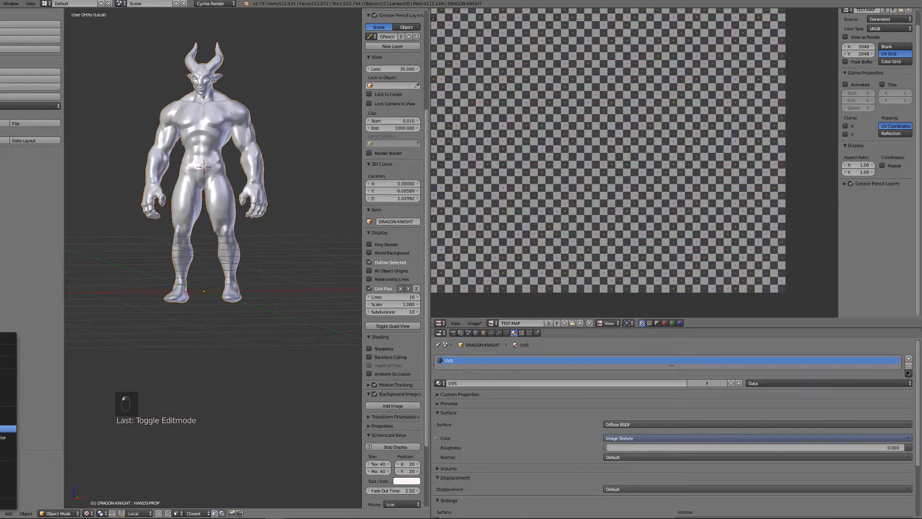
Inspect the material's Image Texture node in the Node Editor, return to the 3D View and check the unwrapped mesh in edit mode
{"action": "left_click", "coordinate": [4, 429]}
{"action": "left_click", "coordinate": [152, 243]}
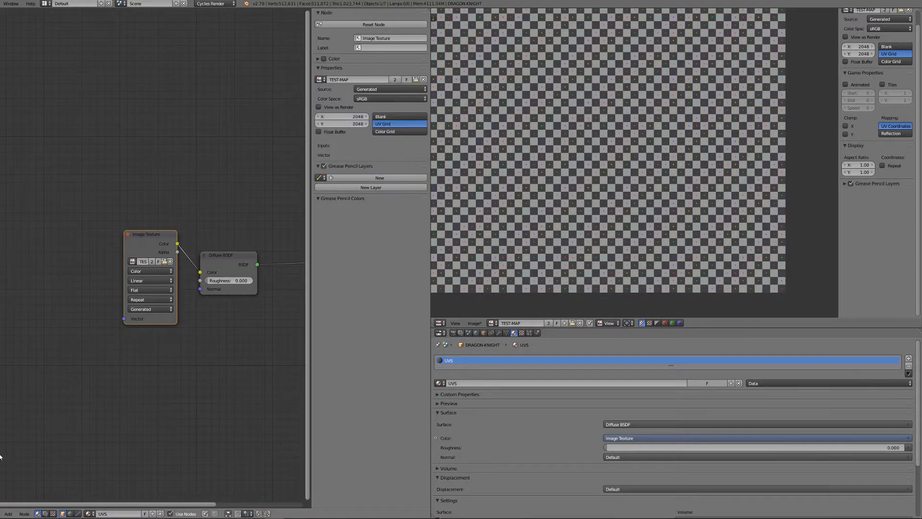
{"action": "left_click", "coordinate": [1, 513]}
{"action": "left_click", "coordinate": [4, 504]}
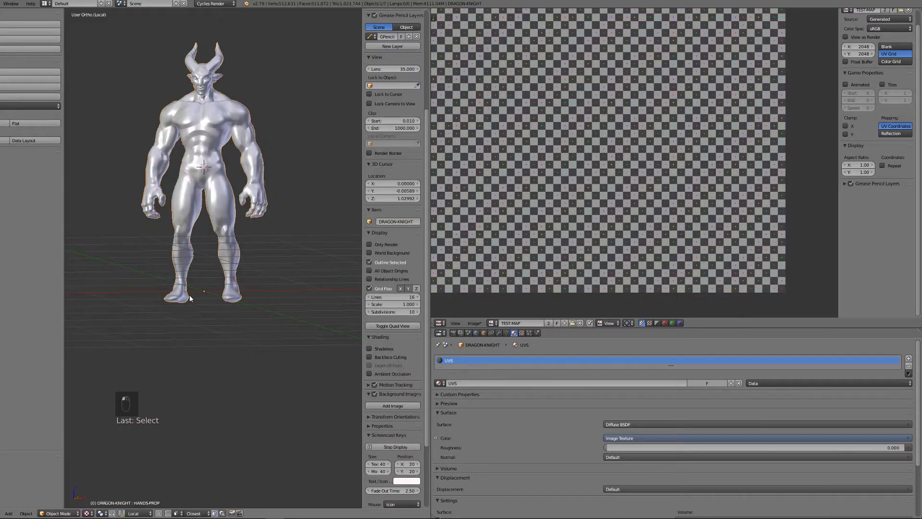
{"action": "mouse_move", "coordinate": [190, 298]}
{"action": "middle_mouse_down"}
{"action": "mouse_move", "coordinate": [214, 282]}
{"action": "mouse_move", "coordinate": [201, 289]}
{"action": "middle_mouse_up"}
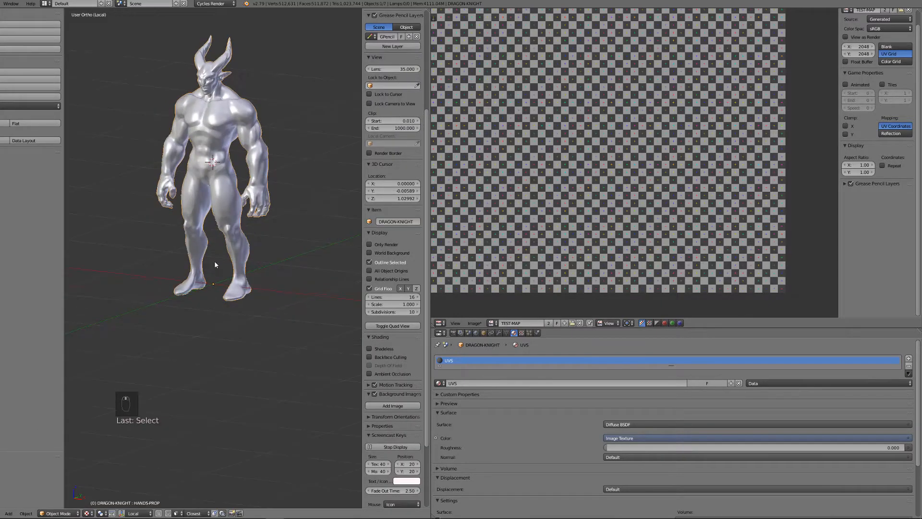
{"action": "key", "text": "Tab"}
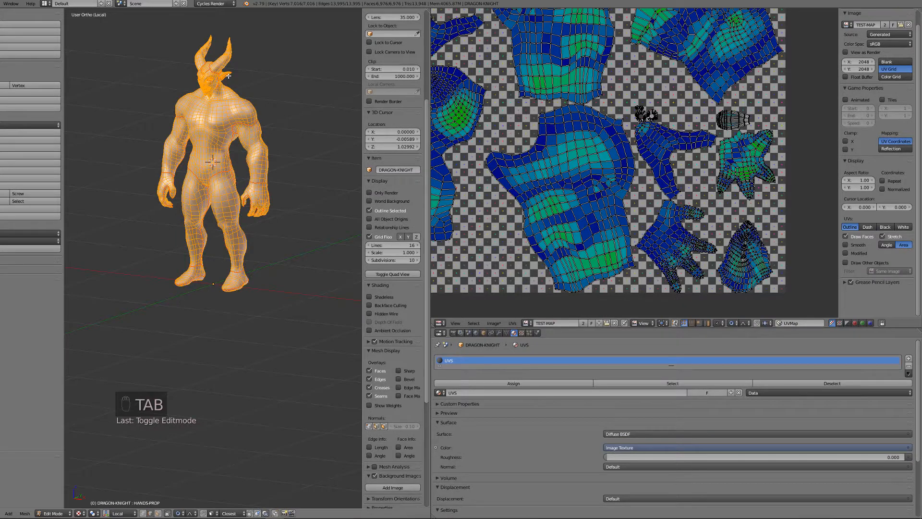
{"action": "key", "text": "Tab"}
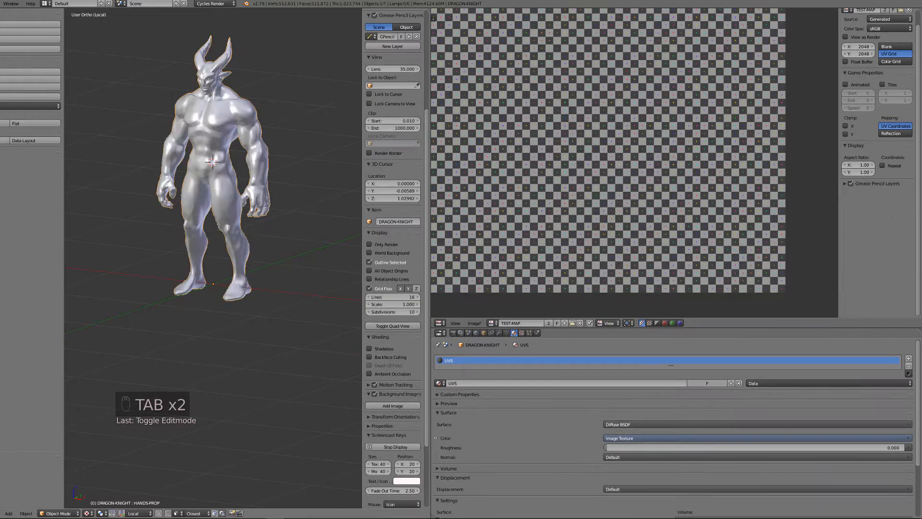
Switch the 3D View area to the Node Editor and delete the Image Texture node from the UVS material
{"action": "left_click", "coordinate": [1, 514]}
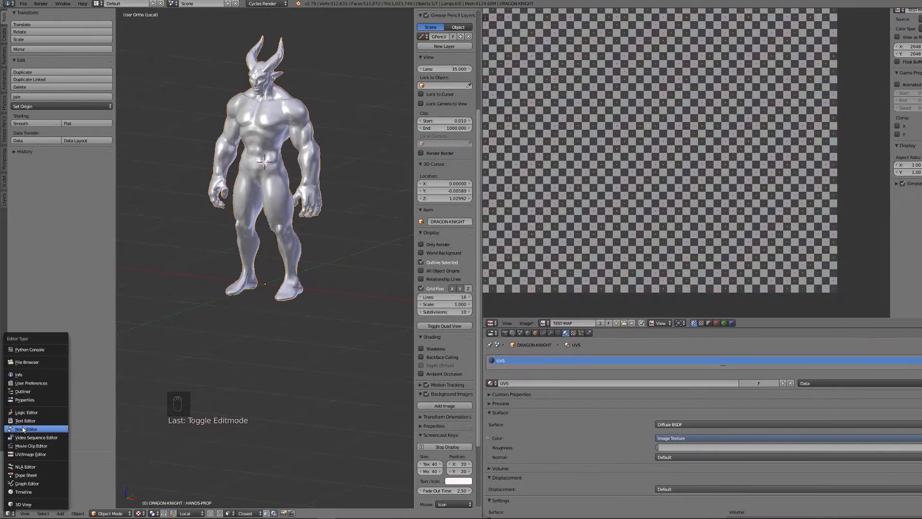
{"action": "left_click", "coordinate": [22, 426]}
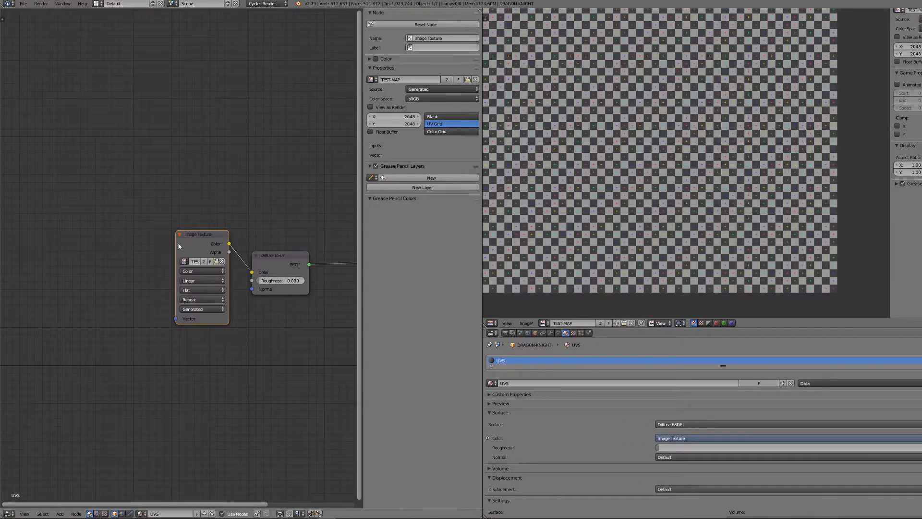
{"action": "left_click_drag", "start_coordinate": [178, 245], "coordinate": [83, 252]}
{"action": "key", "text": "x"}
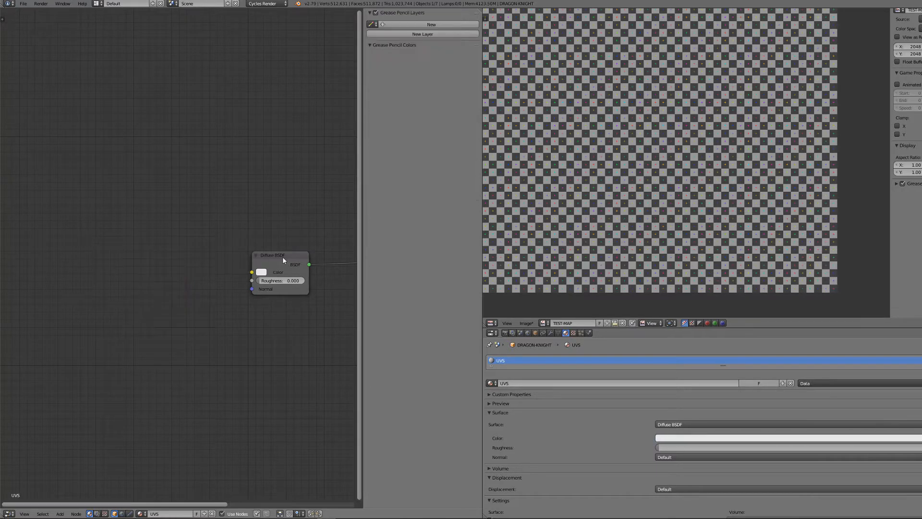
Add a linked Texture Coordinate, Mapping and Image Texture setup to the Diffuse BSDF and assign the TEST-MAP image
{"action": "left_click", "coordinate": [282, 256]}
{"action": "key", "text": "ctrl+z"}
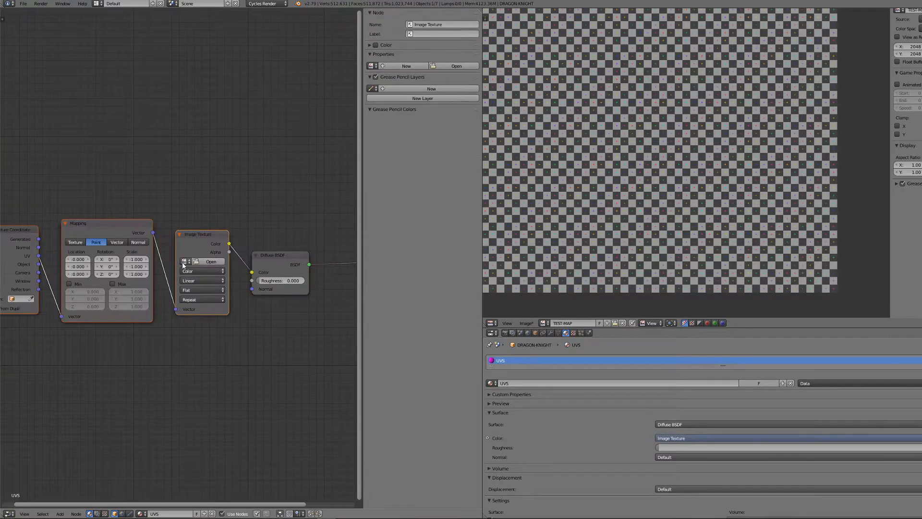
{"action": "left_click", "coordinate": [185, 262]}
{"action": "left_click", "coordinate": [200, 282]}
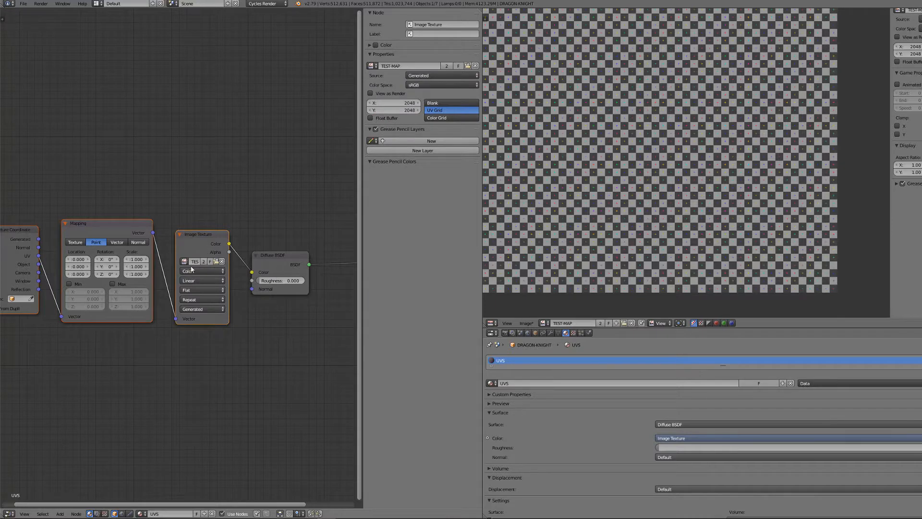
Switch the Node Editor area back to the 3D View and check the UV layout over TEST-MAP in edit mode
{"action": "left_click", "coordinate": [9, 513]}
{"action": "left_click", "coordinate": [27, 505]}
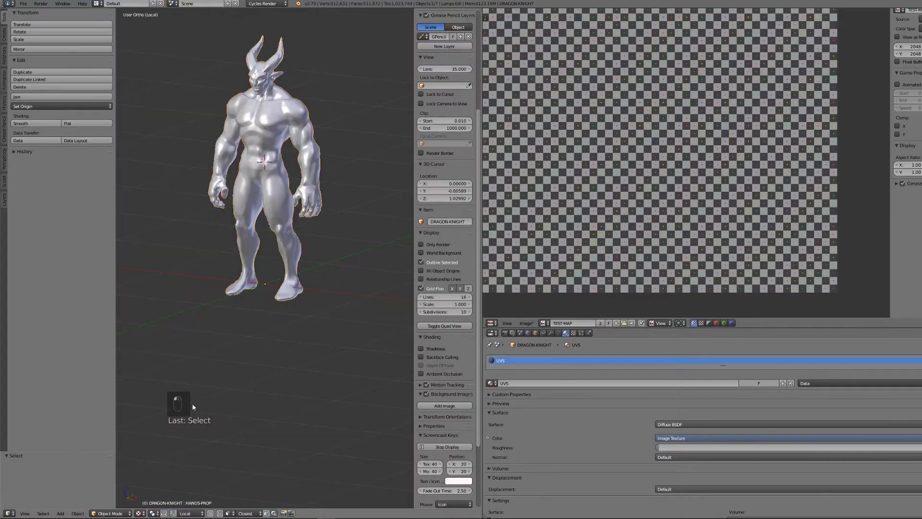
{"action": "middle_click_drag", "start_coordinate": [241, 354], "coordinate": [246, 347]}
{"action": "scroll", "coordinate": [614, 153], "scroll_direction": "down", "scroll_amount": 3}
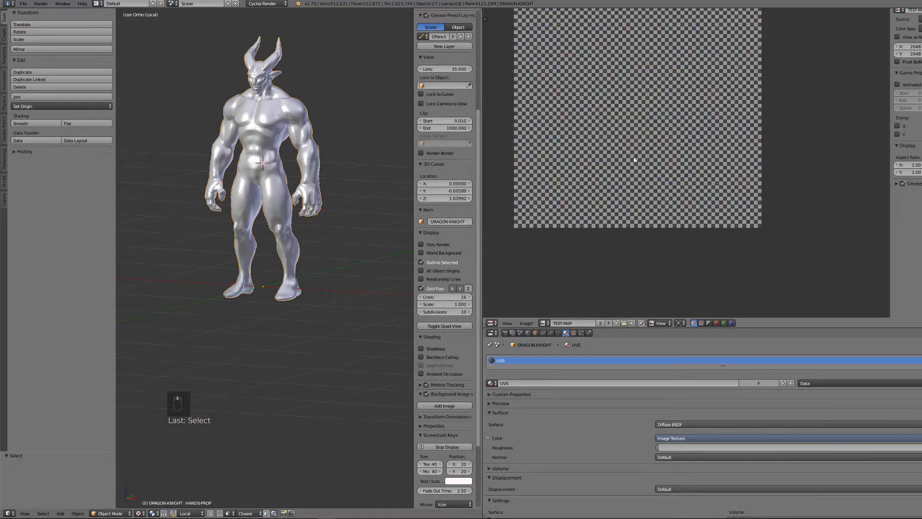
{"action": "middle_click_drag", "start_coordinate": [620, 158], "coordinate": [647, 197]}
{"action": "key", "text": "Tab"}
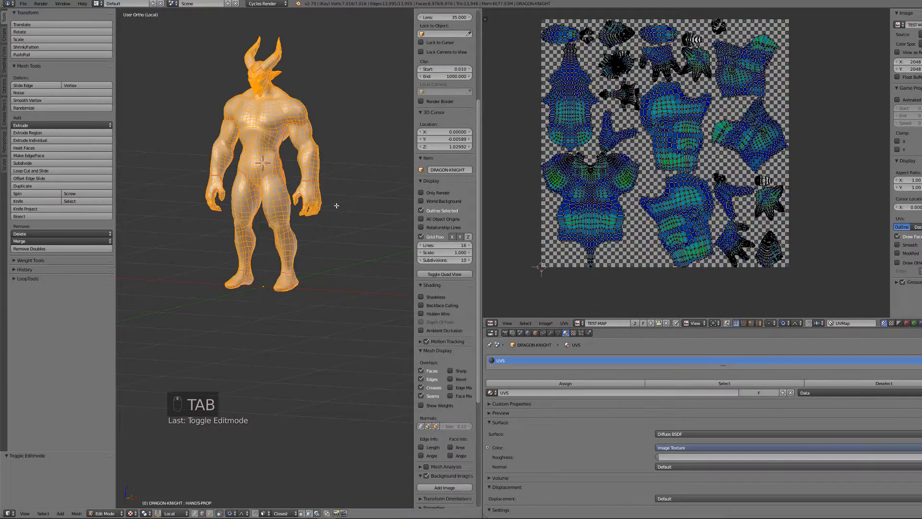
{"action": "key", "text": "Tab"}
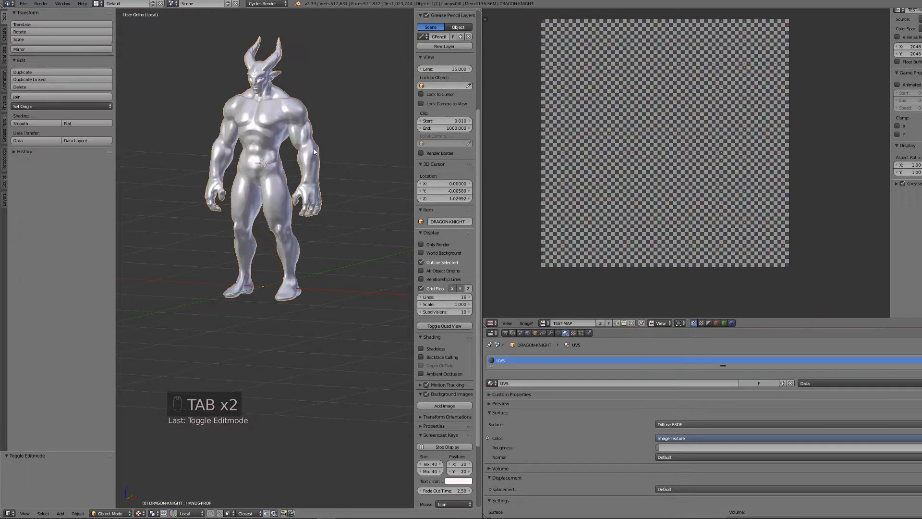
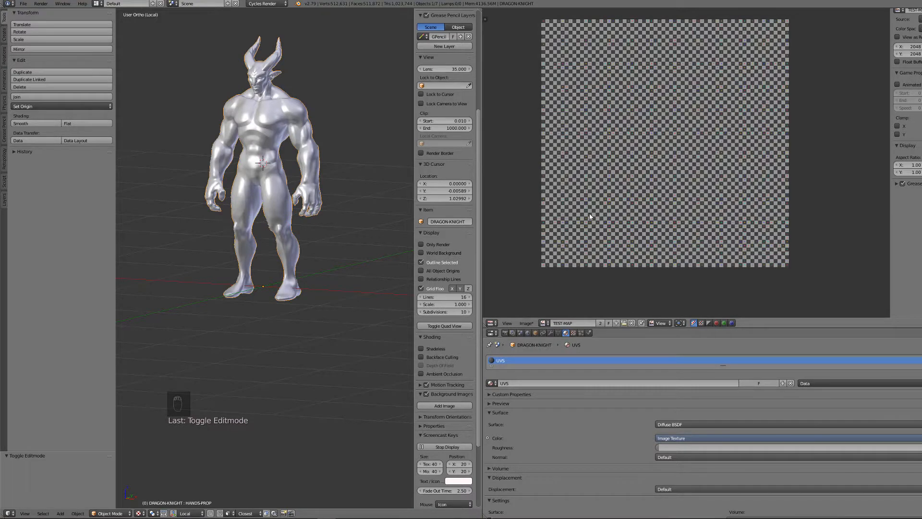
{"action": "scroll", "coordinate": [590, 216], "scroll_direction": "up", "scroll_amount": 1}
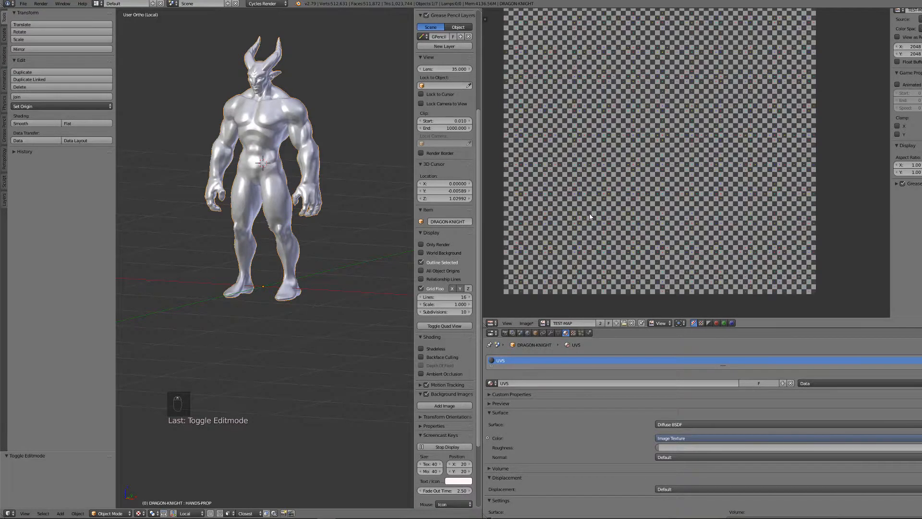
{"action": "middle_click_drag", "start_coordinate": [282, 293], "coordinate": [320, 300]}
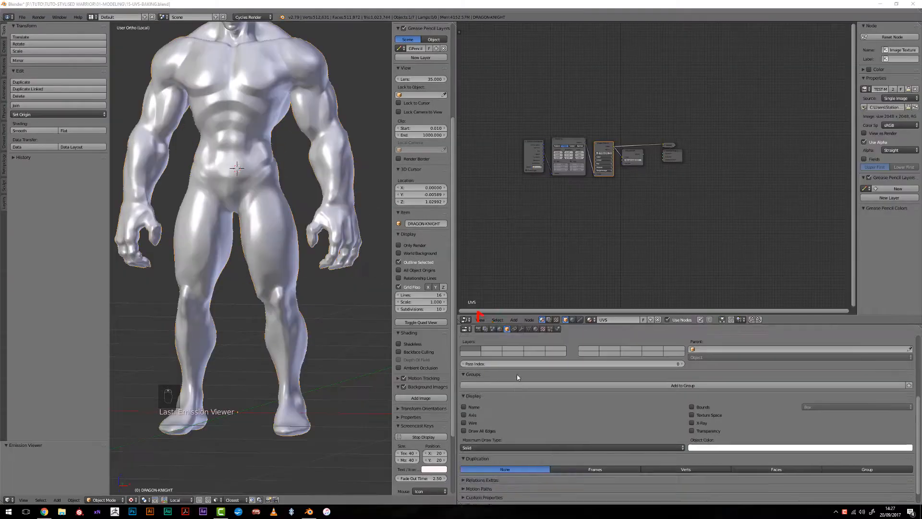
Set the dragon knight's maximum draw type to Textured in its object display settings
{"action": "left_click", "coordinate": [507, 329]}
{"action": "left_click", "coordinate": [462, 364]}
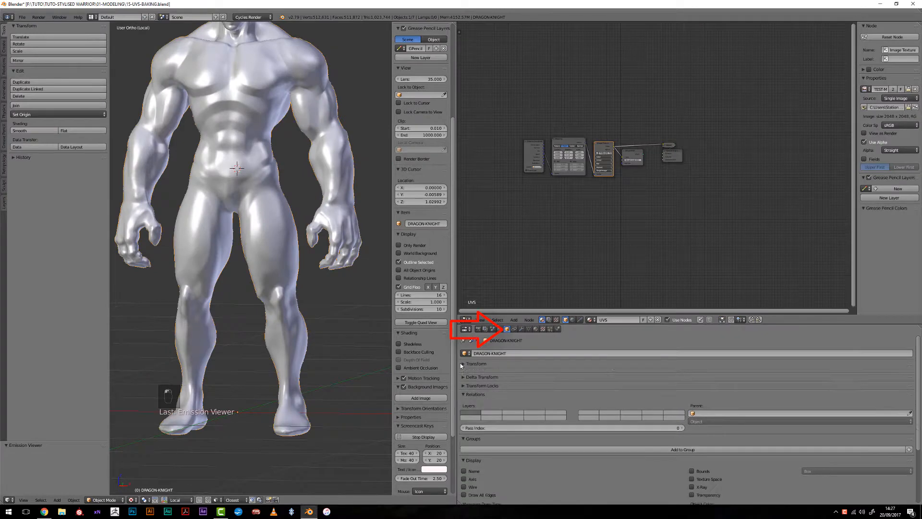
{"action": "left_click", "coordinate": [463, 394]}
{"action": "scroll", "coordinate": [462, 408], "scroll_direction": "down", "scroll_amount": 2}
{"action": "left_click", "coordinate": [483, 434]}
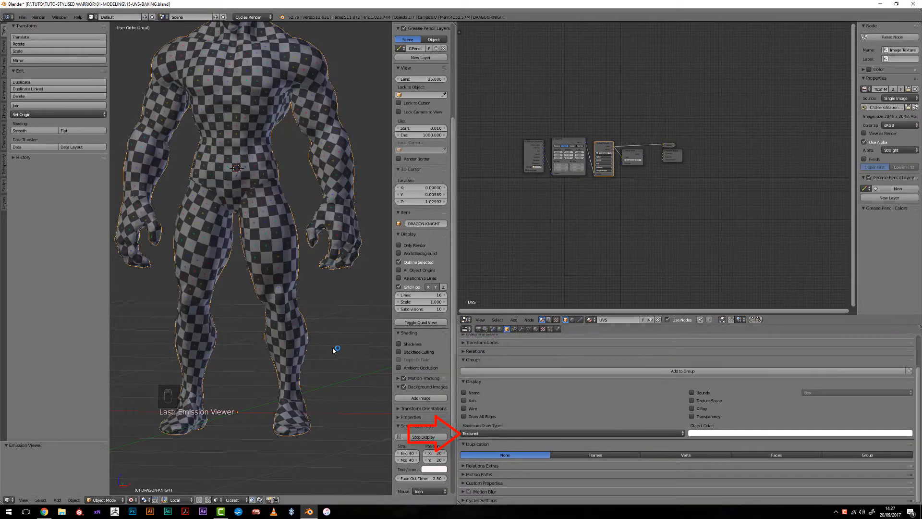
Examine the checker pattern on the dragon knight's legs, body and face for uneven or stretched squares
{"action": "key", "text": "KP_1"}
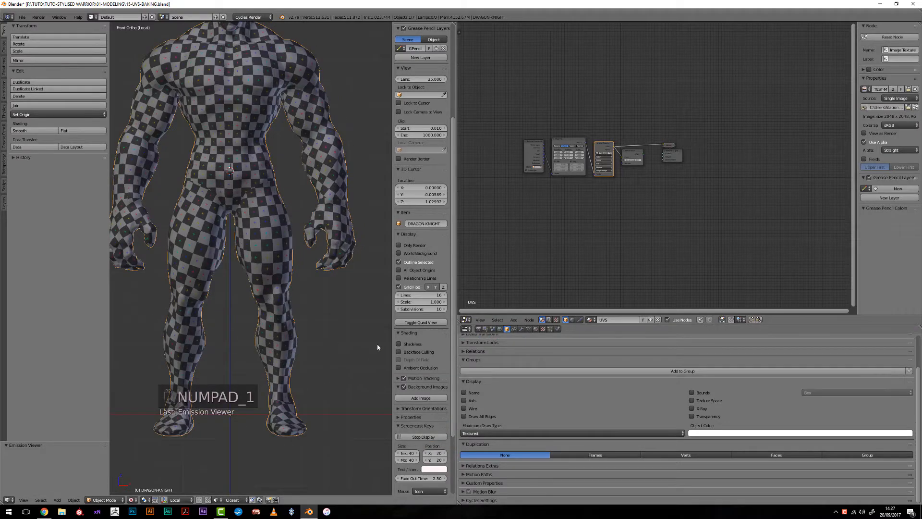
{"action": "scroll", "coordinate": [327, 348], "scroll_direction": "up", "scroll_amount": 4}
{"action": "middle_click_drag", "start_coordinate": [245, 350], "coordinate": [263, 240], "text": "shift"}
{"action": "scroll", "coordinate": [261, 242], "scroll_direction": "down", "scroll_amount": 3}
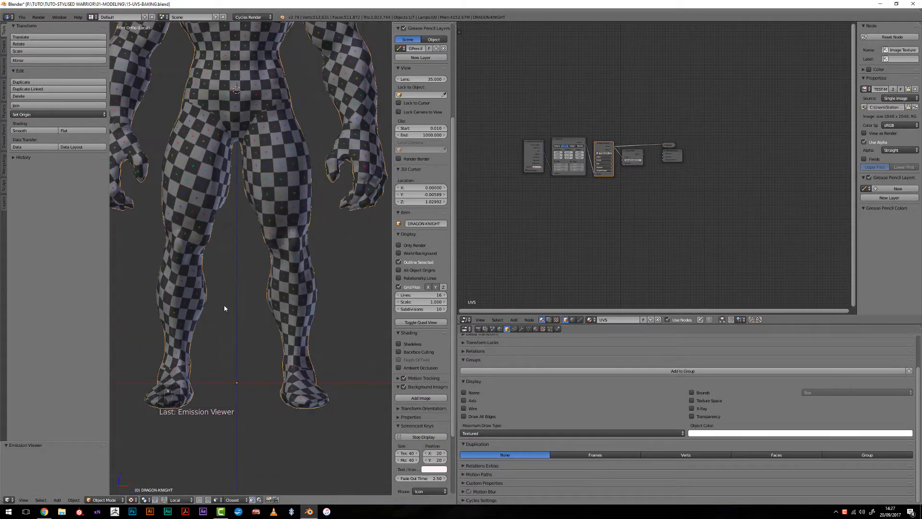
{"action": "middle_click_drag", "start_coordinate": [224, 308], "coordinate": [383, 301]}
{"action": "mouse_move", "coordinate": [308, 168]}
{"action": "middle_mouse_down", "text": "shift"}
{"action": "mouse_move", "coordinate": [297, 359]}
{"action": "mouse_move", "coordinate": [330, 270]}
{"action": "mouse_move", "coordinate": [450, 270]}
{"action": "mouse_move", "coordinate": [177, 278]}
{"action": "mouse_move", "coordinate": [205, 278]}
{"action": "mouse_move", "coordinate": [250, 323]}
{"action": "mouse_move", "coordinate": [251, 358]}
{"action": "mouse_move", "coordinate": [242, 338]}
{"action": "middle_mouse_up", "text": "shift"}
{"action": "scroll", "coordinate": [251, 358], "scroll_direction": "up", "scroll_amount": 5}
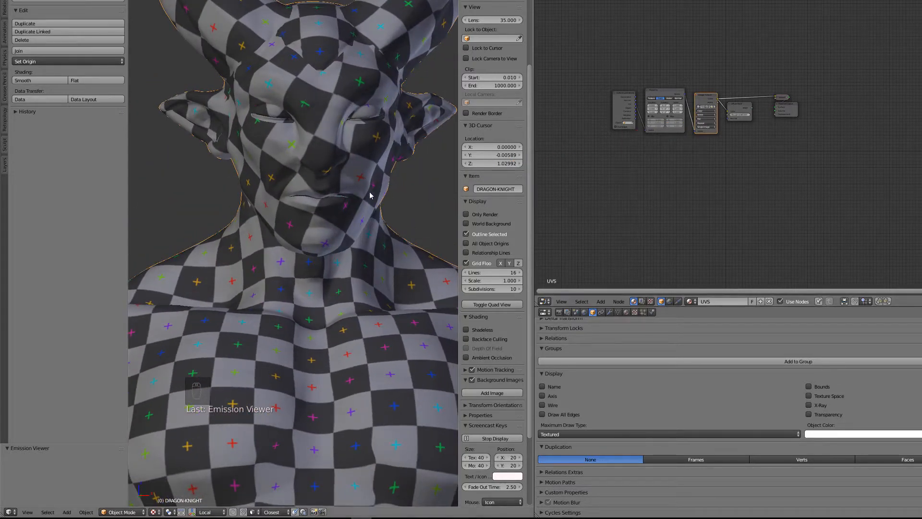
Enter edit mode, change the Node Editor area to the UV/Image Editor and select the whole mesh to show its UVs
{"action": "key", "text": "Tab"}
{"action": "key", "text": "a"}
{"action": "key", "text": "a"}
{"action": "left_click", "coordinate": [544, 301]}
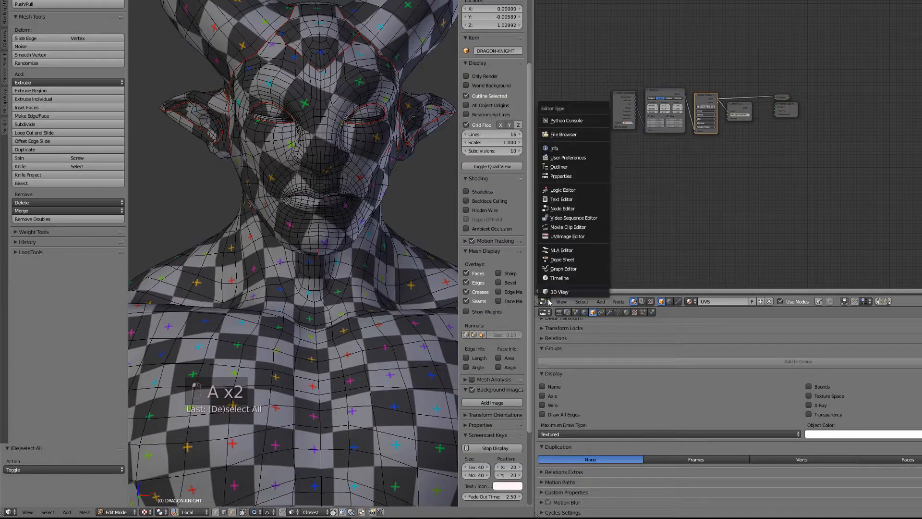
{"action": "left_click", "coordinate": [570, 238]}
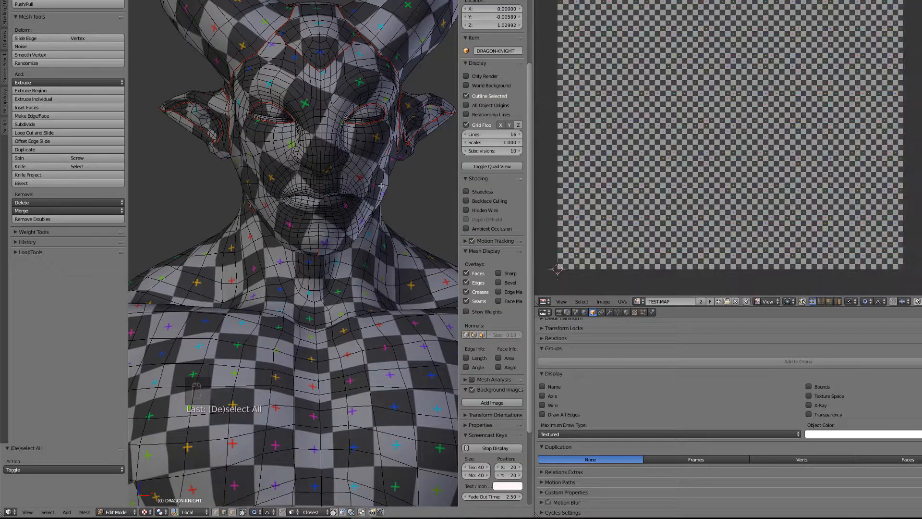
{"action": "key", "text": "a"}
{"action": "middle_click_drag", "start_coordinate": [400, 173], "coordinate": [386, 302], "text": "shift"}
{"action": "scroll", "coordinate": [672, 91], "scroll_direction": "down", "scroll_amount": 1}
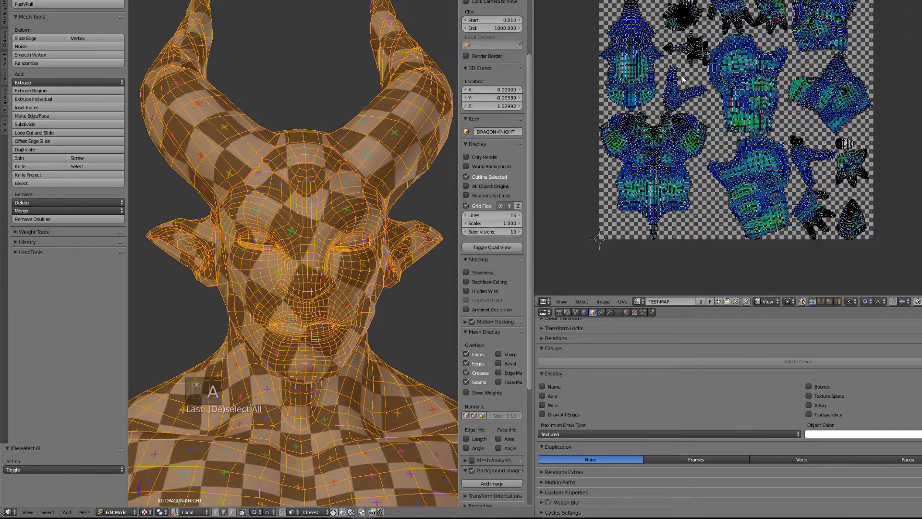
Select the linked face island in the UV layout and rotate it about 25.6° so the face stands upright
{"action": "middle_click_drag", "start_coordinate": [682, 80], "coordinate": [868, 270]}
{"action": "scroll", "coordinate": [727, 206], "scroll_direction": "up", "scroll_amount": 6}
{"action": "scroll", "coordinate": [725, 204], "scroll_direction": "up", "scroll_amount": 3}
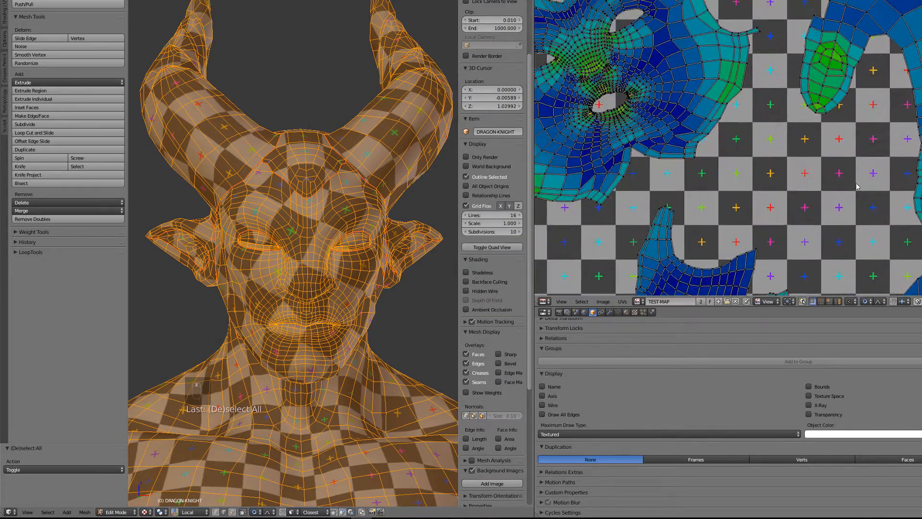
{"action": "scroll", "coordinate": [736, 142], "scroll_direction": "down", "scroll_amount": 2}
{"action": "key", "text": "a"}
{"action": "key", "text": "a"}
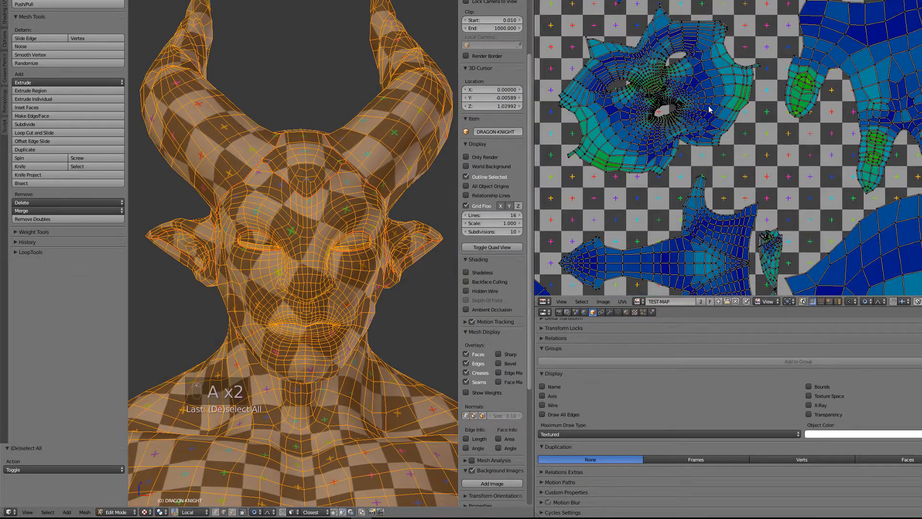
{"action": "key", "text": "l"}
{"action": "key", "text": "r"}
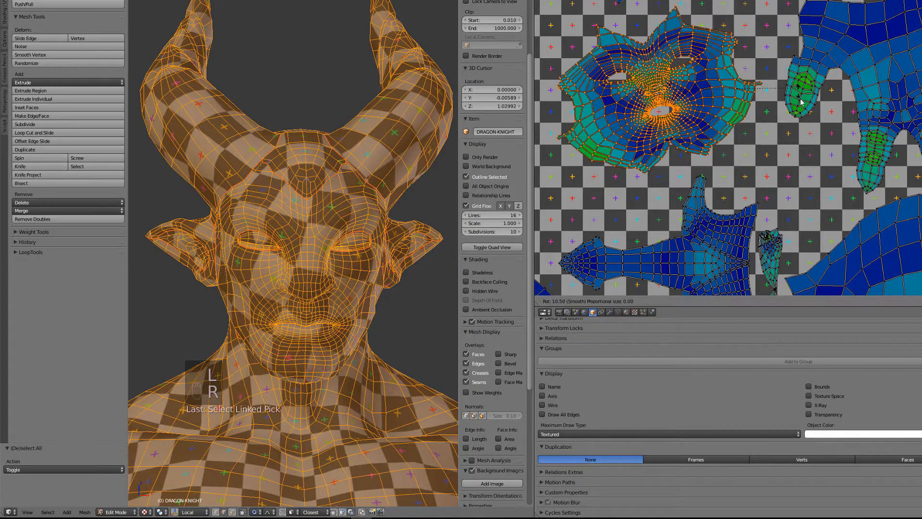
{"action": "left_click", "coordinate": [811, 132]}
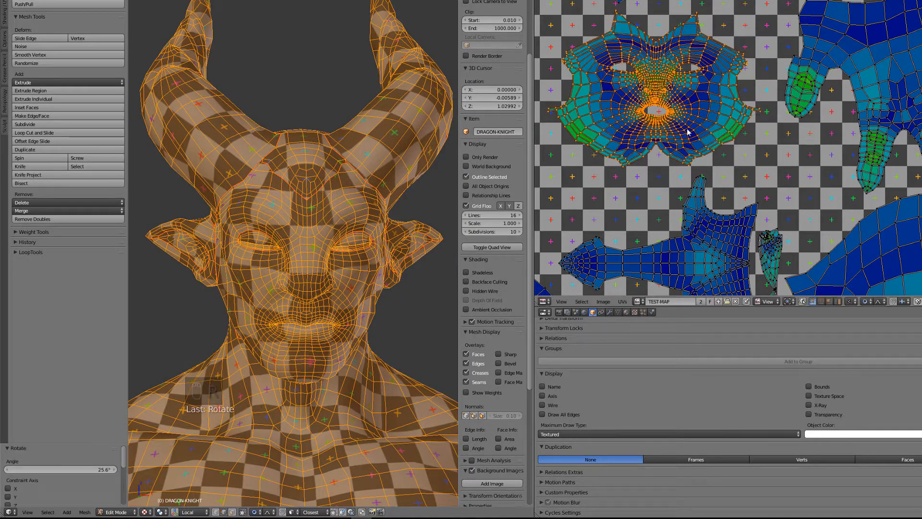
Select the mouth opening's UV edge loop and scale it to about 0.83 overall and about 0.6 along Y
{"action": "scroll", "coordinate": [724, 163], "scroll_direction": "up", "scroll_amount": 4}
{"action": "scroll", "coordinate": [724, 163], "scroll_direction": "up", "scroll_amount": 2}
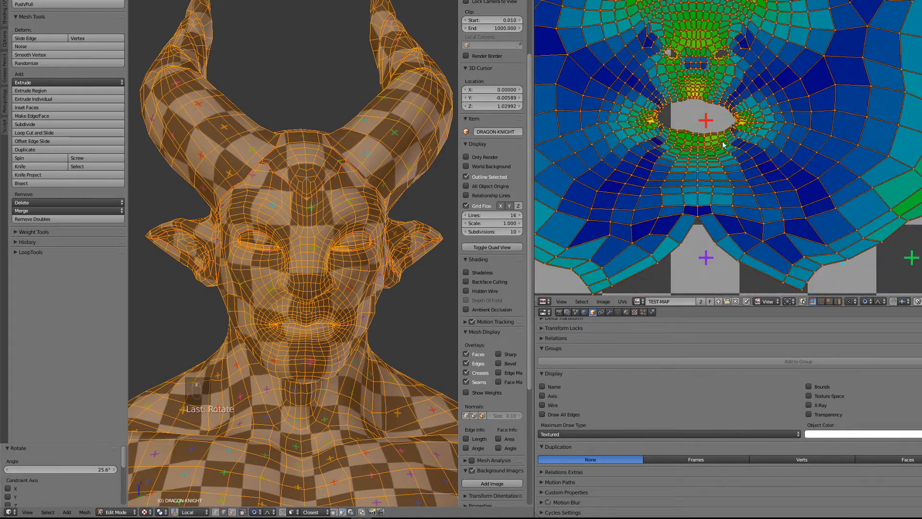
{"action": "right_click", "coordinate": [680, 134], "text": "alt"}
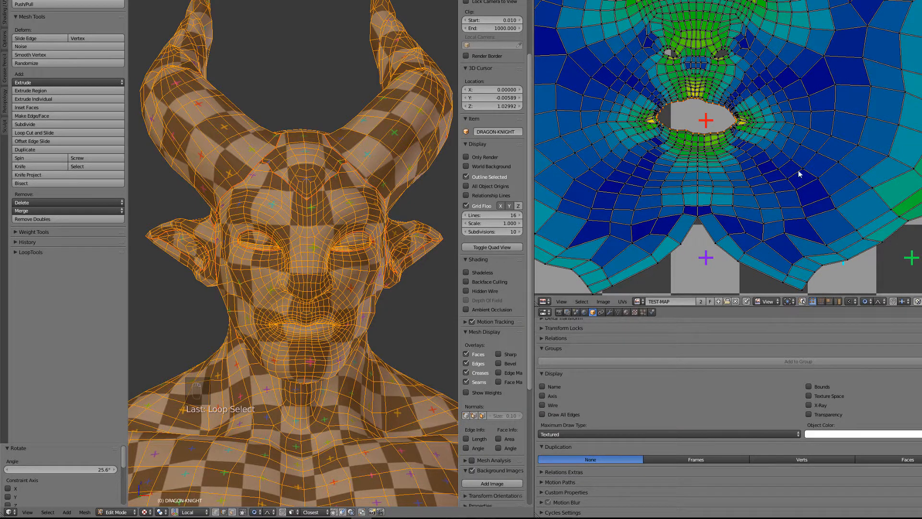
{"action": "key", "text": "s"}
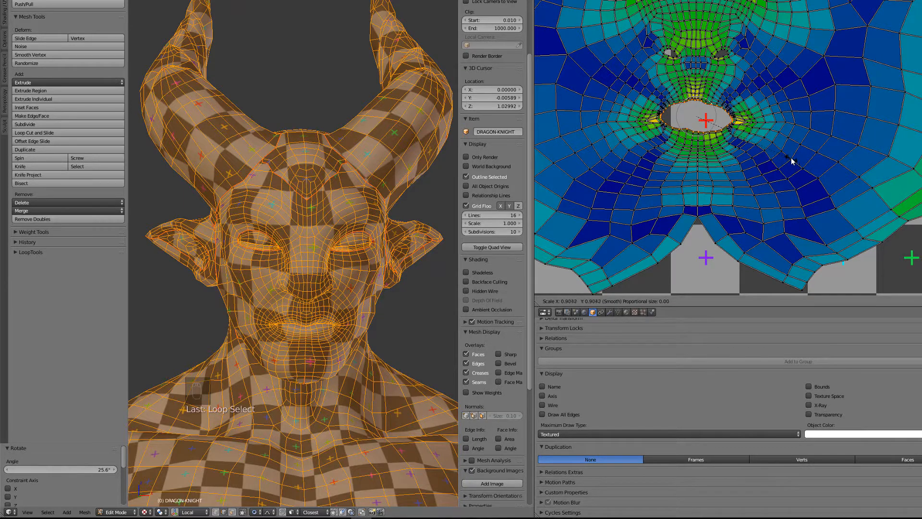
{"action": "left_click", "coordinate": [786, 154]}
{"action": "key", "text": "s"}
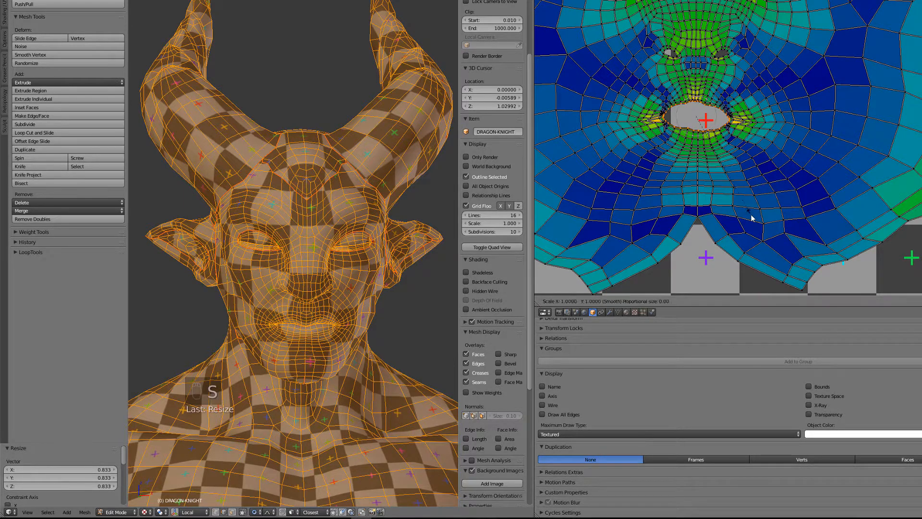
{"action": "key", "text": "y"}
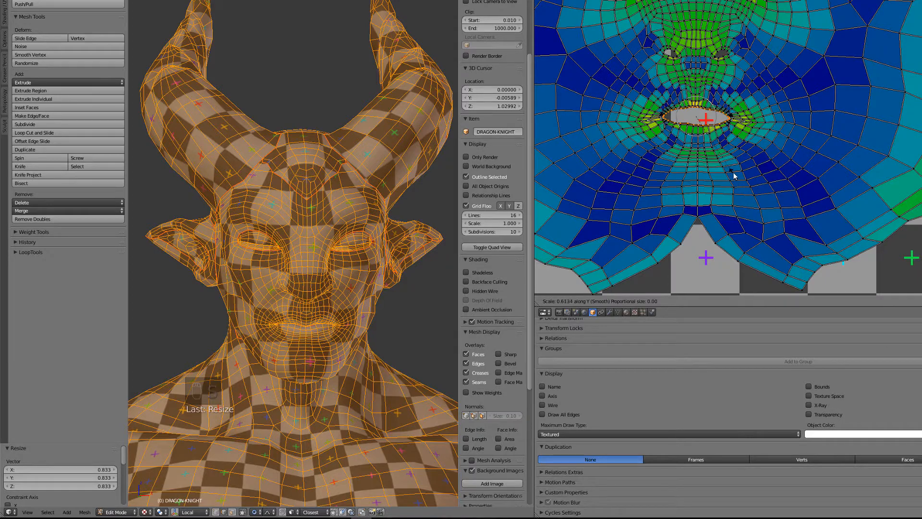
{"action": "left_click", "coordinate": [733, 175]}
{"action": "scroll", "coordinate": [735, 175], "scroll_direction": "down", "scroll_amount": 2}
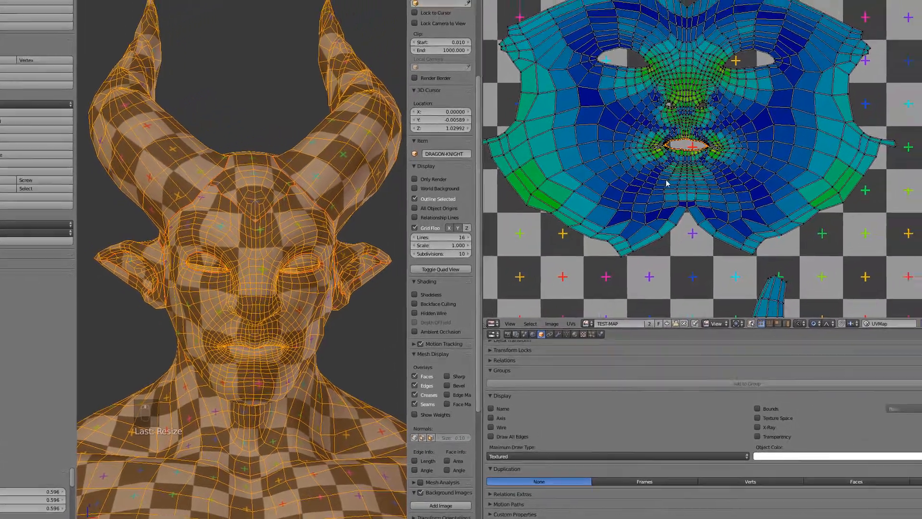
Select the UV edge loop around the left-hand eye opening and flatten it along Y
{"action": "scroll", "coordinate": [715, 160], "scroll_direction": "up", "scroll_amount": 2}
{"action": "right_click", "coordinate": [636, 1], "text": "alt"}
{"action": "middle_click_drag", "start_coordinate": [519, 53], "coordinate": [529, 115]}
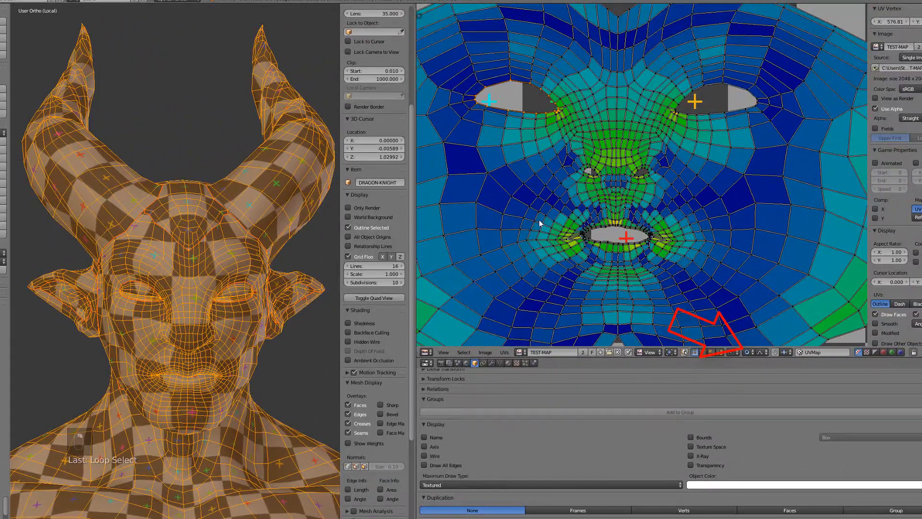
{"action": "key", "text": "s"}
{"action": "key", "text": "y"}
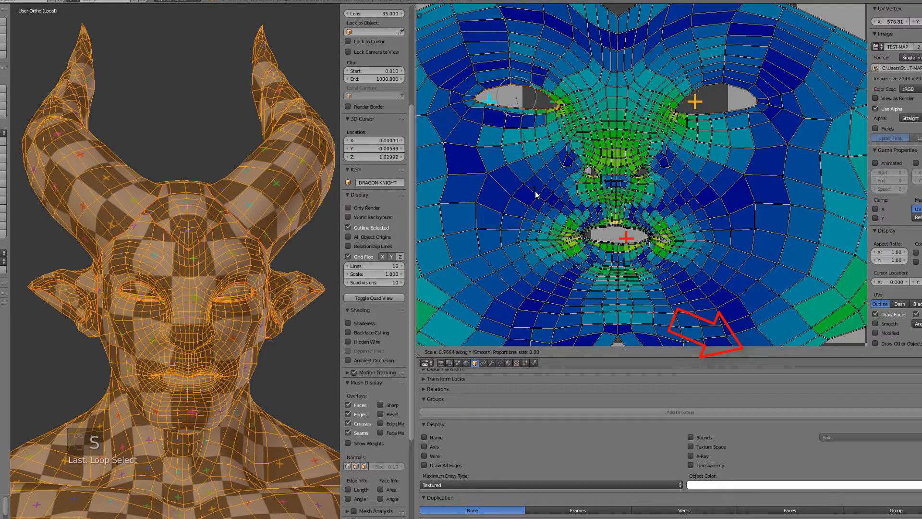
{"action": "left_click", "coordinate": [534, 172]}
Narrow the same eye loop along X with a proportional size of 0.01, and rescale it along Y
{"action": "key", "text": "s"}
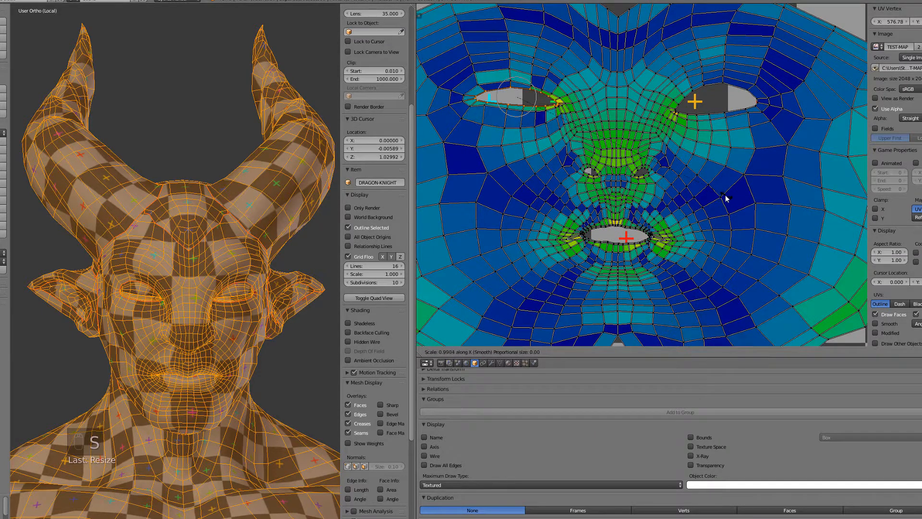
{"action": "key", "text": "x"}
{"action": "scroll", "coordinate": [698, 191], "scroll_direction": "down", "scroll_amount": 2}
{"action": "scroll", "coordinate": [695, 191], "scroll_direction": "down", "scroll_amount": 3}
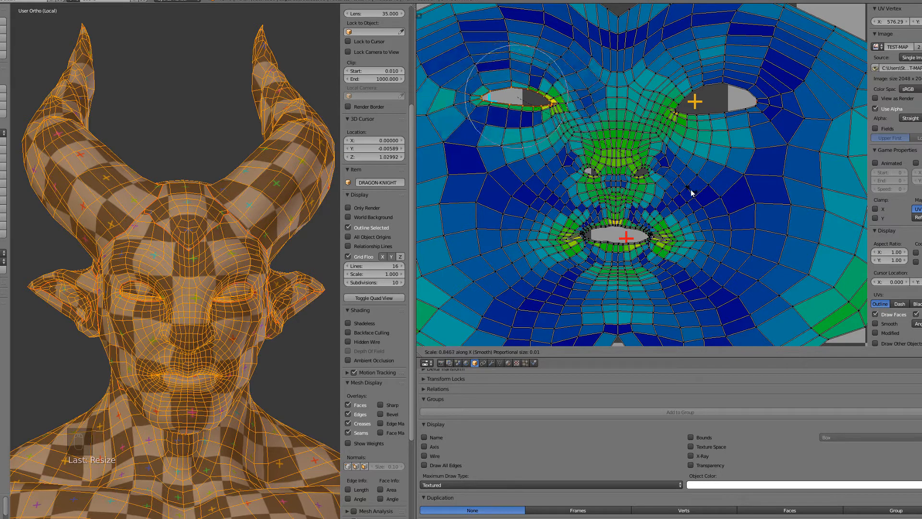
{"action": "left_click", "coordinate": [663, 182]}
{"action": "key", "text": "s"}
{"action": "key", "text": "y"}
{"action": "left_click", "coordinate": [593, 208]}
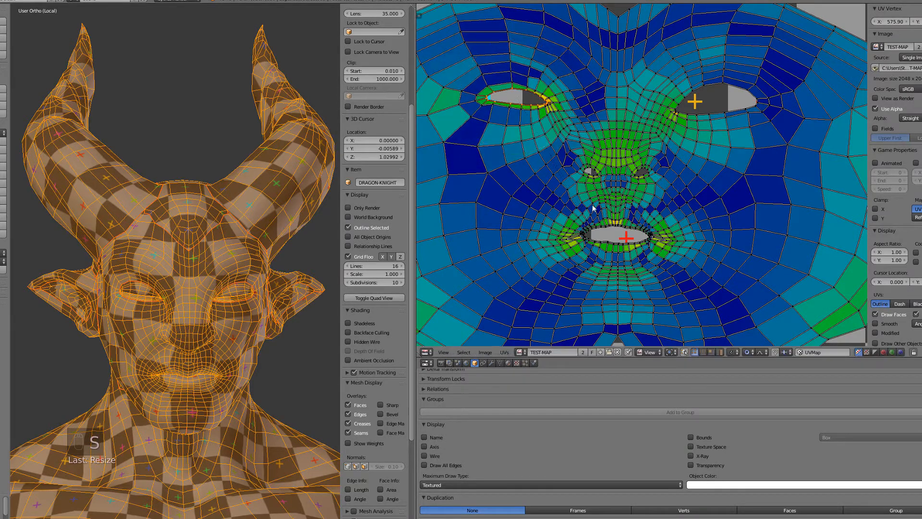
Select the UV edge loop around the right-hand eye opening and scale it down along Y and X
{"action": "left_click", "coordinate": [719, 117], "text": "alt"}
{"action": "key", "text": "s"}
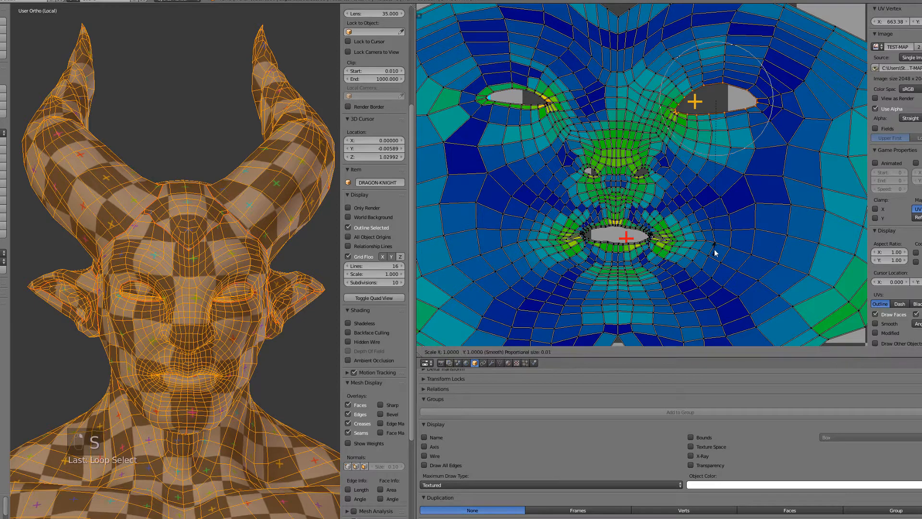
{"action": "key", "text": "y"}
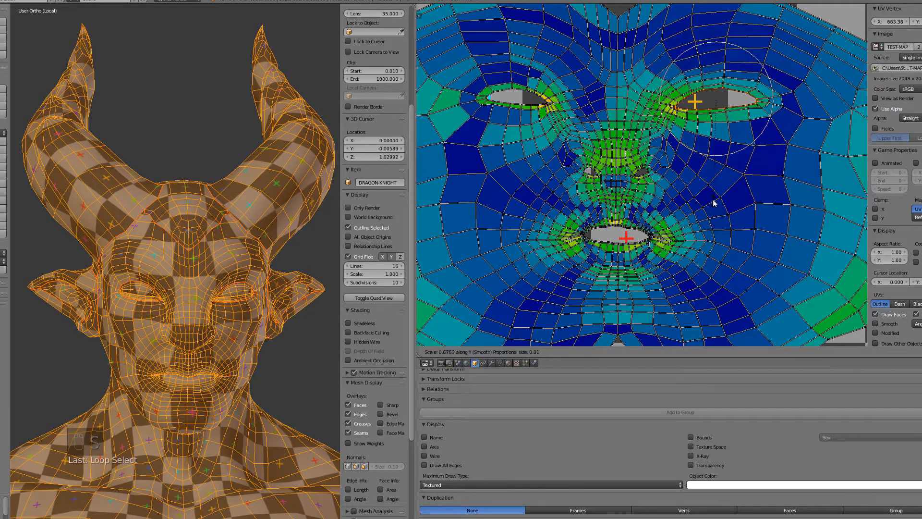
{"action": "left_click", "coordinate": [717, 203]}
{"action": "key", "text": "s"}
{"action": "key", "text": "x"}
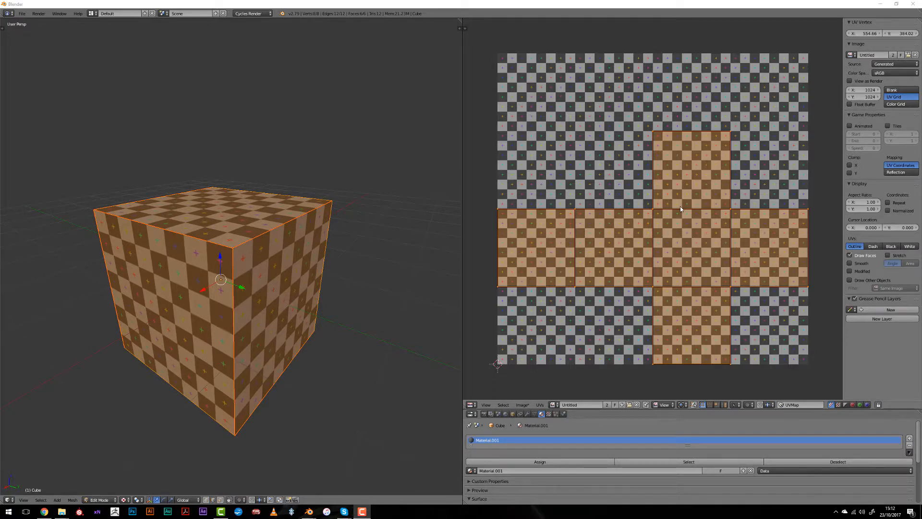
Scale the cube's UV layout down to about 0.3 of its size and move it to the grid's lower-left corner
{"action": "left_click", "coordinate": [753, 328]}
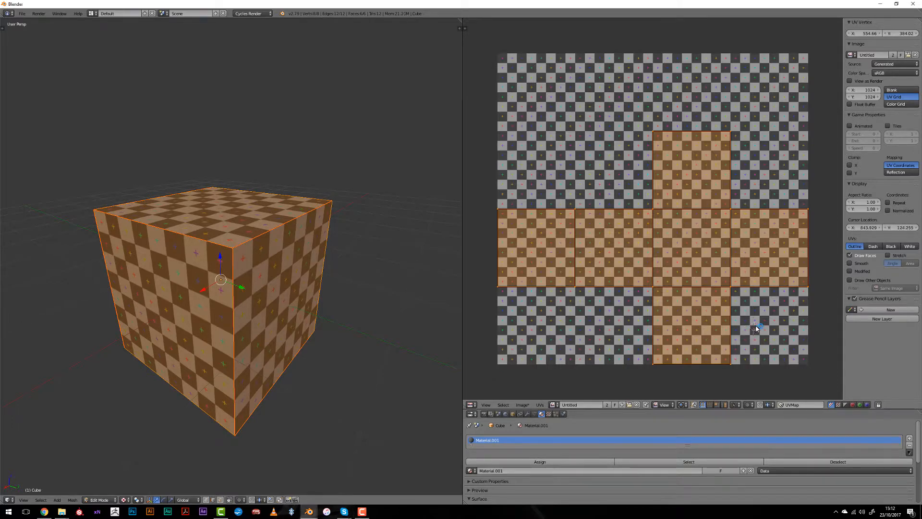
{"action": "key", "text": "s"}
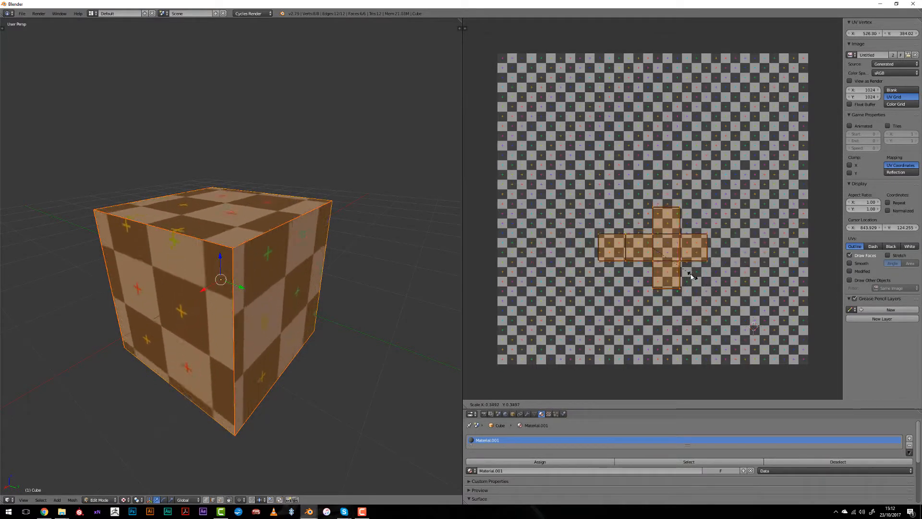
{"action": "left_click", "coordinate": [686, 277]}
{"action": "key", "text": "g"}
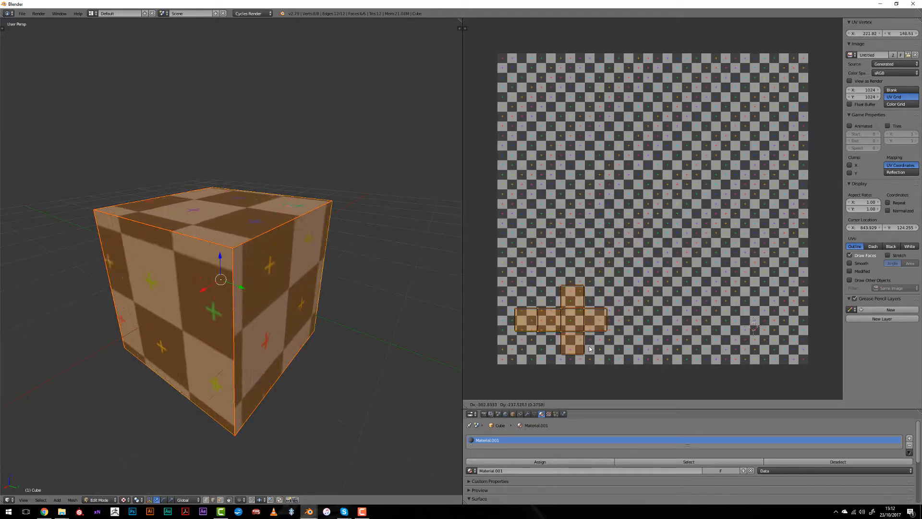
{"action": "left_click", "coordinate": [562, 352]}
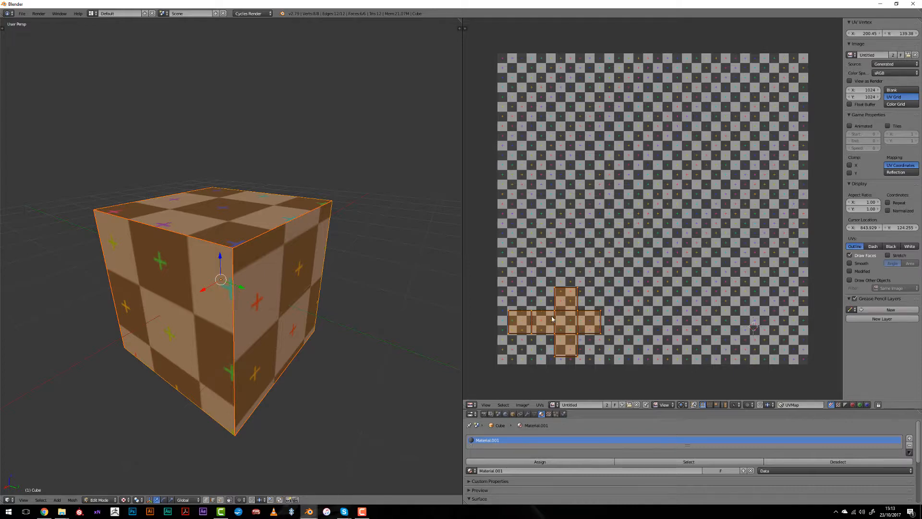
Enlarge the cube's UV layout again, move it to the middle of the grid, and rescale it to nearly span the grid's width
{"action": "scroll", "coordinate": [553, 318], "scroll_direction": "down", "scroll_amount": 1}
{"action": "key", "text": "s"}
{"action": "left_click", "coordinate": [609, 293]}
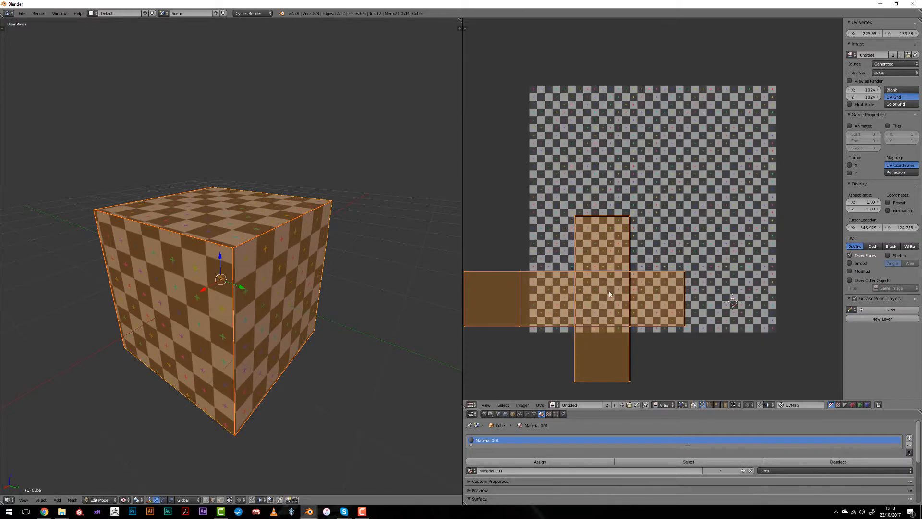
{"action": "key", "text": "g"}
{"action": "left_click", "coordinate": [682, 236]}
{"action": "key", "text": "s"}
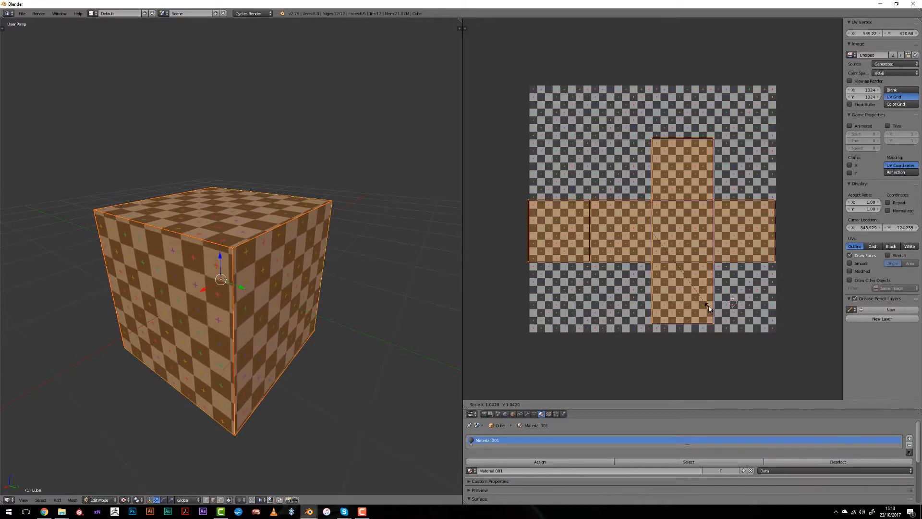
{"action": "left_click", "coordinate": [708, 306]}
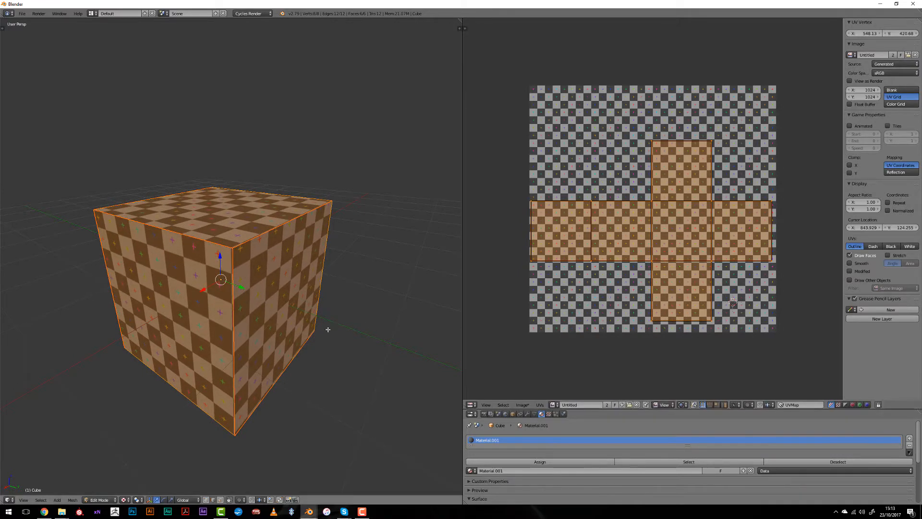
Unwrap the whole cube with Smart UV Project, using an angle limit of 66 and an island margin of 0
{"action": "key", "text": "u"}
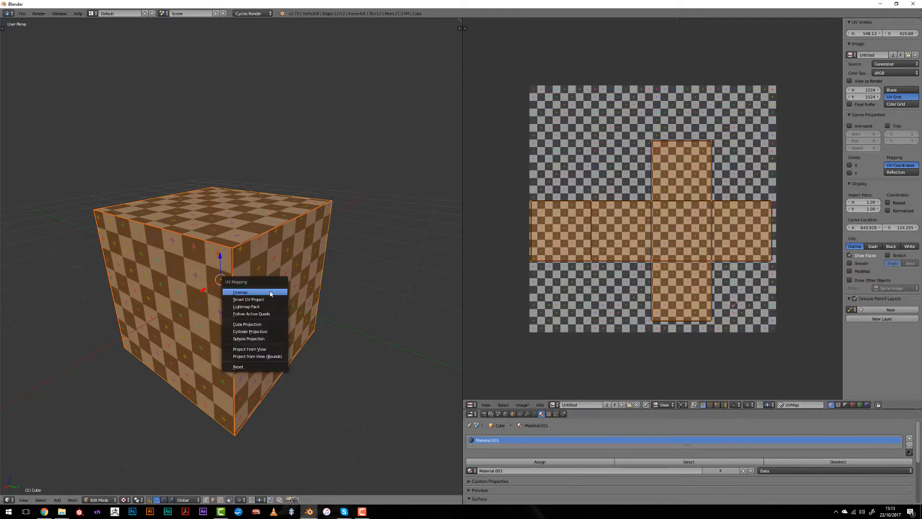
{"action": "left_click", "coordinate": [267, 299]}
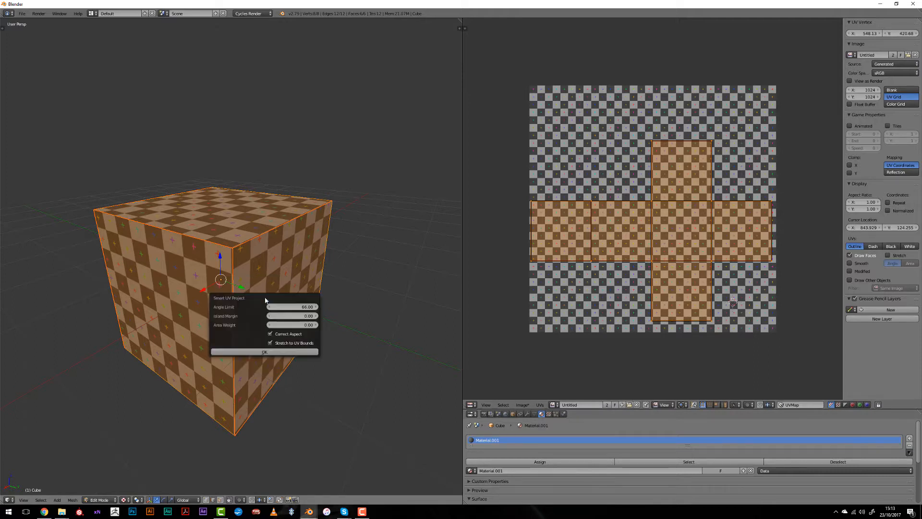
{"action": "left_click", "coordinate": [259, 352]}
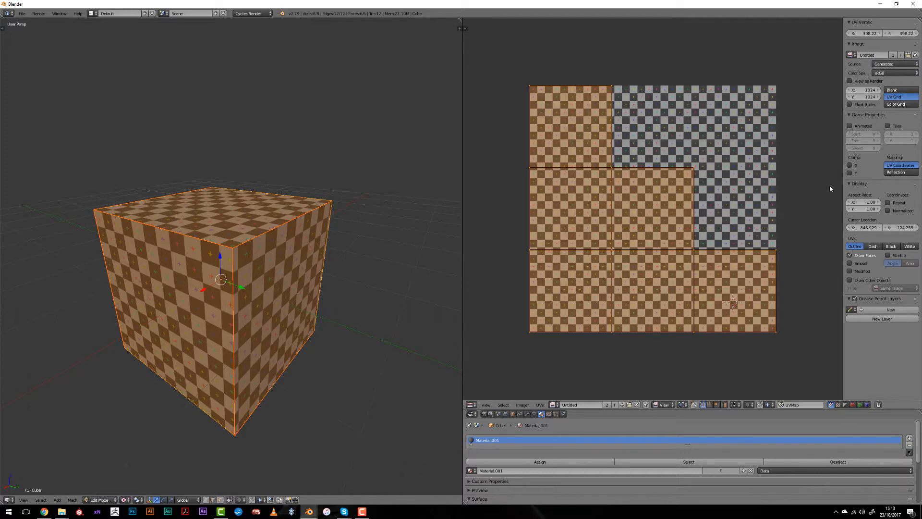
Turn on the UV stretch display and set it to show Area distortion
{"action": "left_click", "coordinate": [887, 256]}
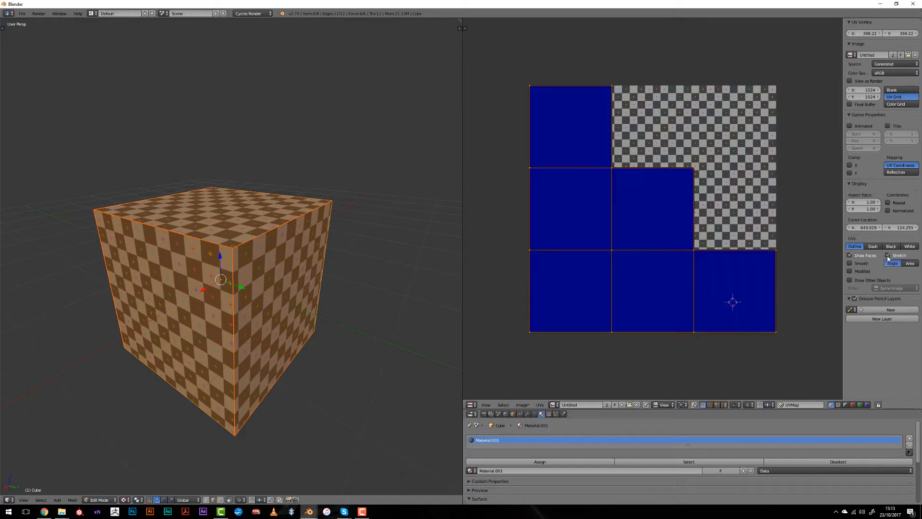
{"action": "left_click", "coordinate": [908, 264]}
Switch to UV face selection and scale the upper-left square of the layout down to about 0.3
{"action": "right_click", "coordinate": [596, 154]}
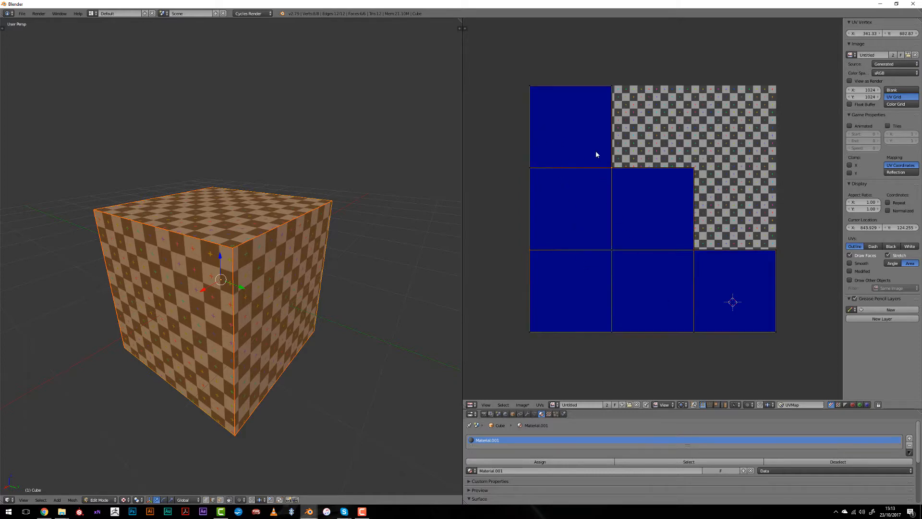
{"action": "left_click", "coordinate": [717, 406]}
{"action": "right_click", "coordinate": [580, 115]}
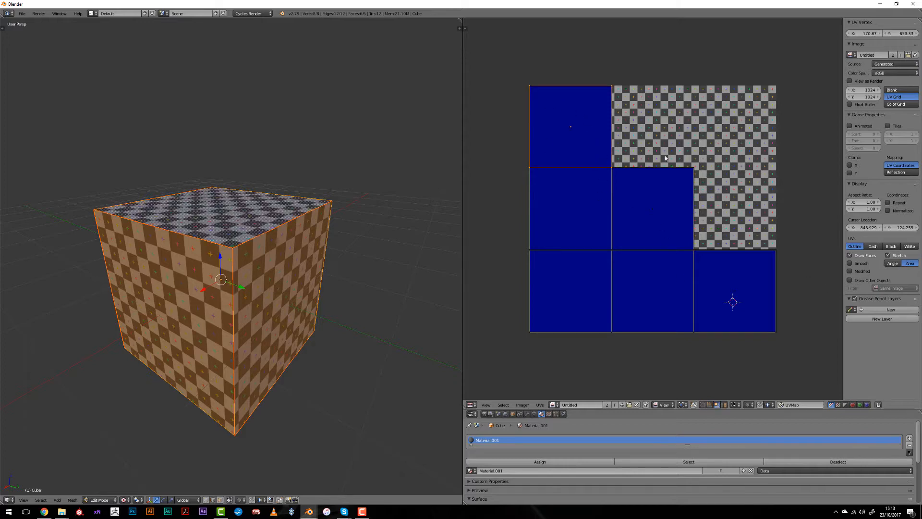
{"action": "key", "text": "s"}
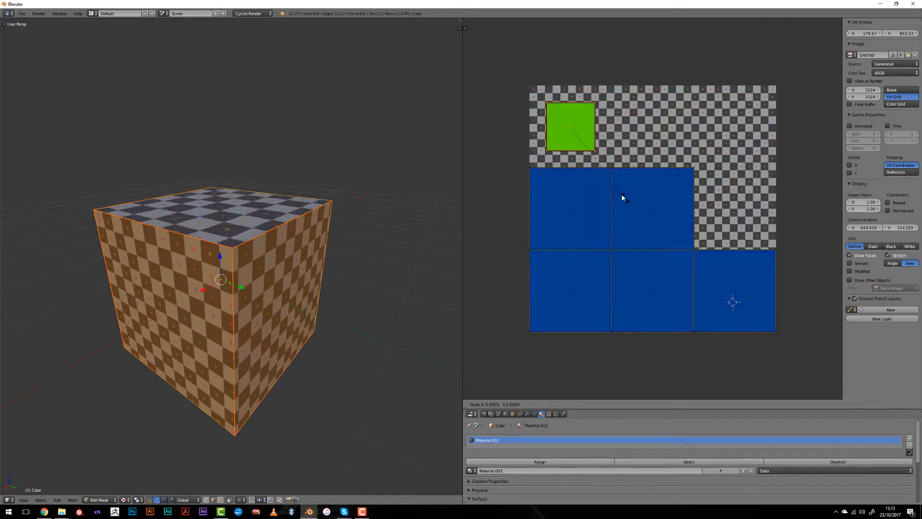
{"action": "left_click", "coordinate": [594, 165]}
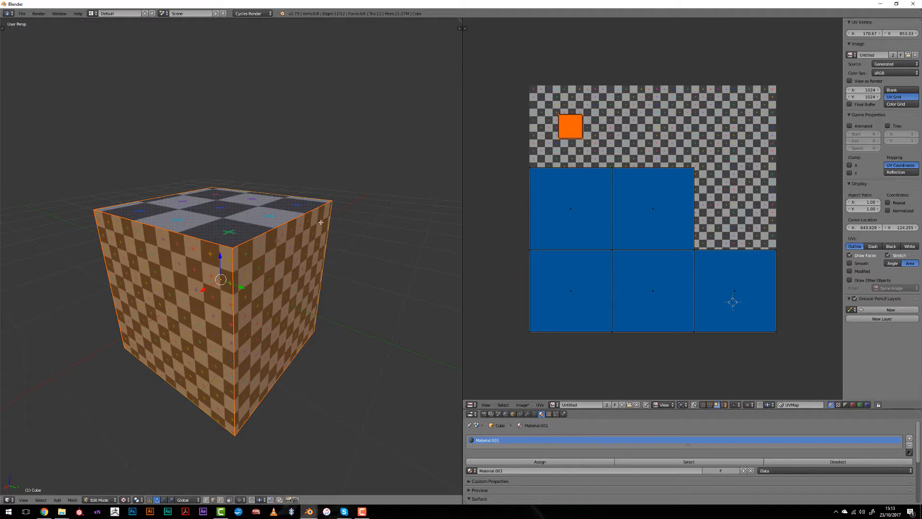
Examine the enlarged checker pattern on the cube's top face and compare the Area and Angle stretch displays, leaving it on Angle
{"action": "middle_click_drag", "start_coordinate": [240, 192], "coordinate": [258, 249]}
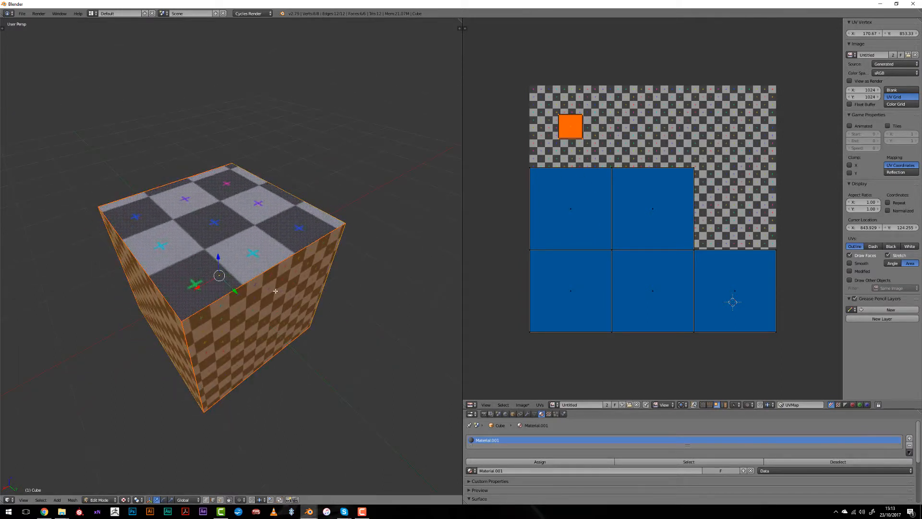
{"action": "middle_click_drag", "start_coordinate": [268, 286], "coordinate": [258, 227]}
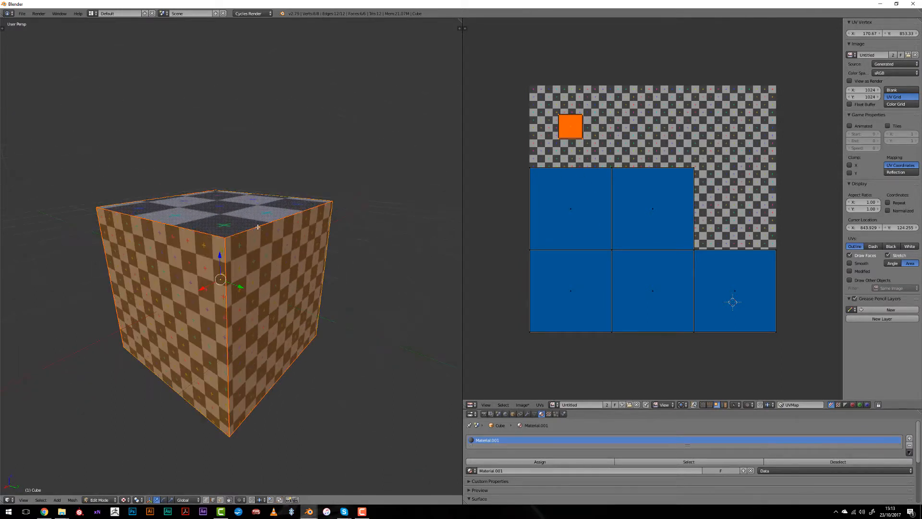
{"action": "middle_click_drag", "start_coordinate": [272, 259], "coordinate": [413, 249]}
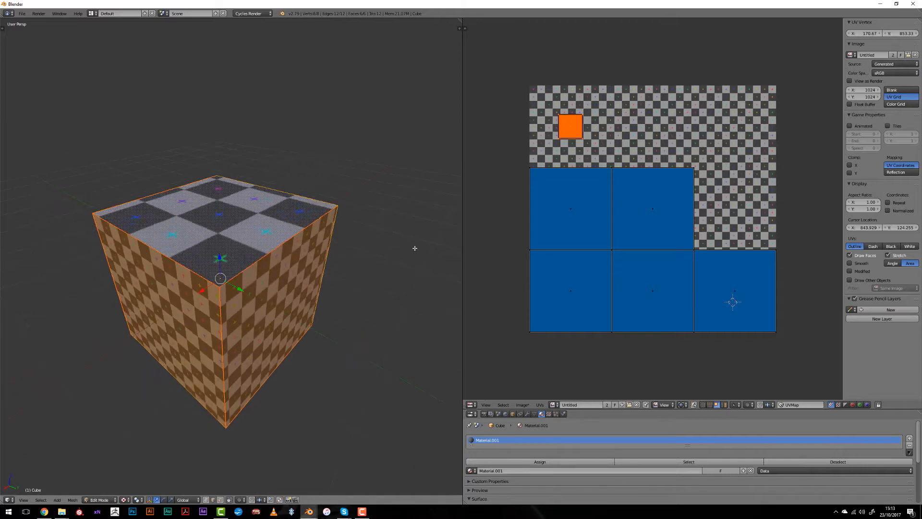
{"action": "left_click", "coordinate": [892, 263]}
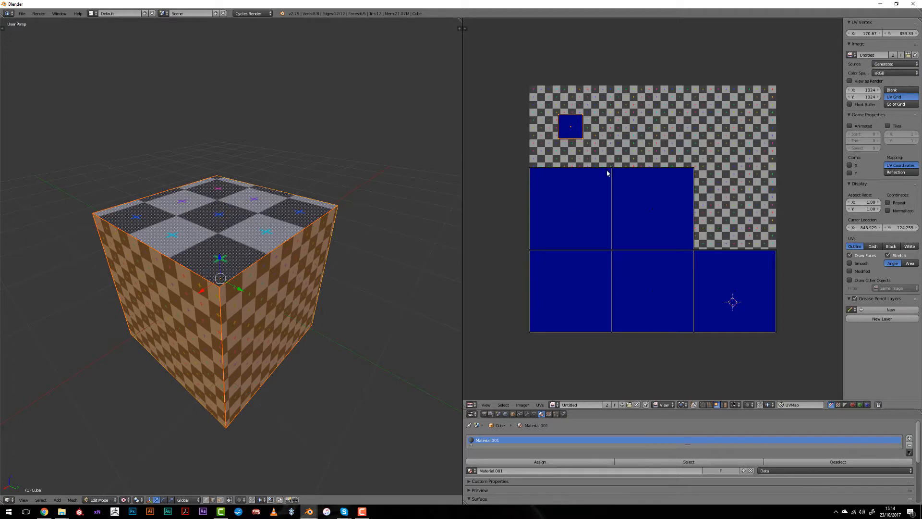
{"action": "scroll", "coordinate": [607, 174], "scroll_direction": "up", "scroll_amount": 1}
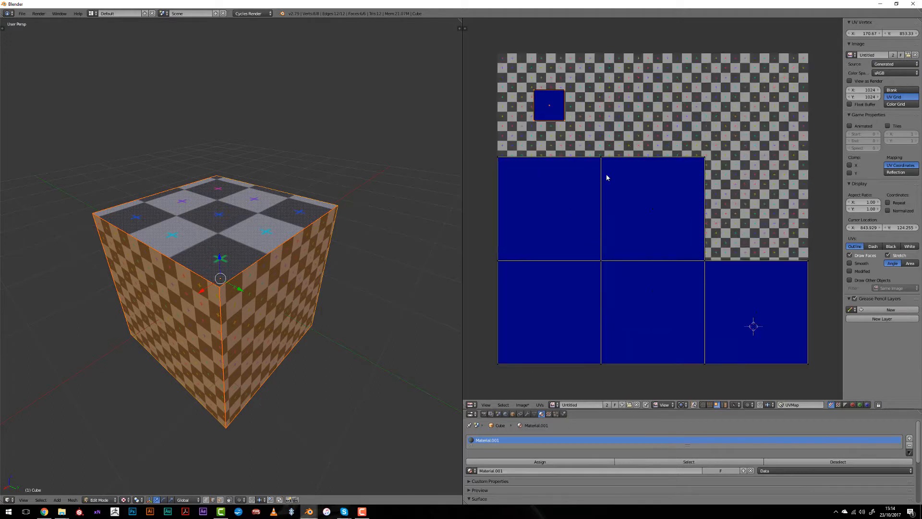
{"action": "left_click", "coordinate": [908, 263]}
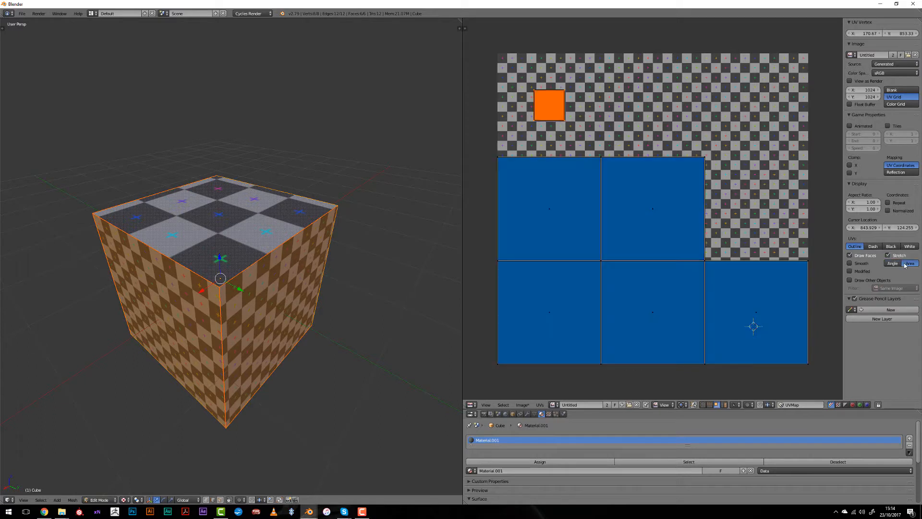
{"action": "left_click", "coordinate": [892, 263]}
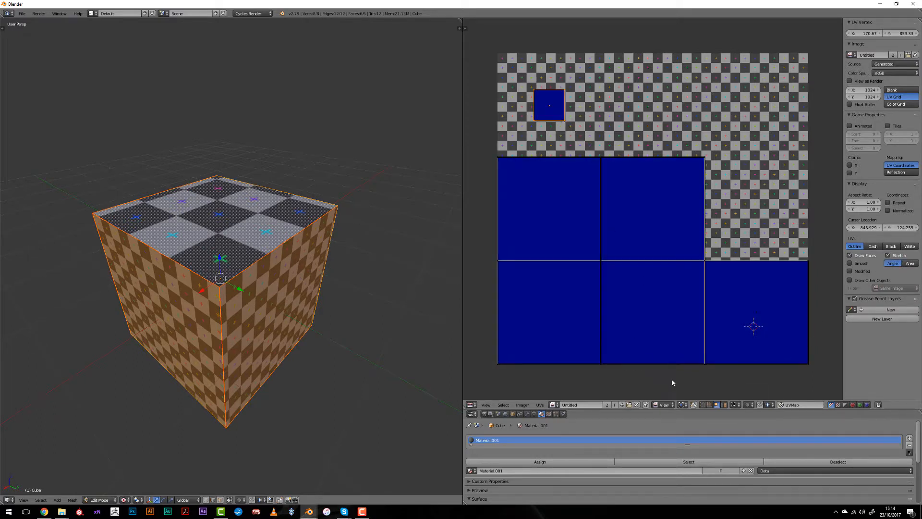
Disable face-based selection in the UV editor and move one corner of the small UV square inward to form a triangle
{"action": "left_click", "coordinate": [702, 405]}
{"action": "left_click", "coordinate": [568, 121]}
{"action": "key", "text": "g"}
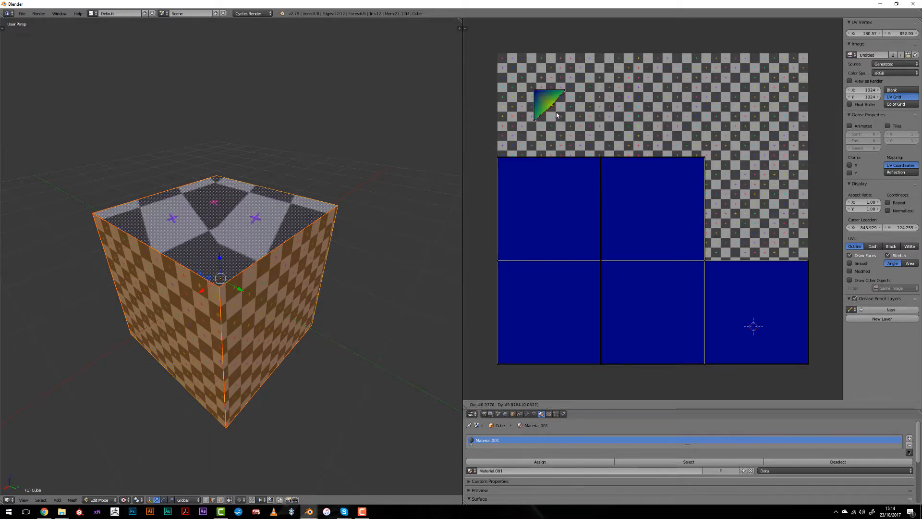
{"action": "left_click", "coordinate": [556, 116]}
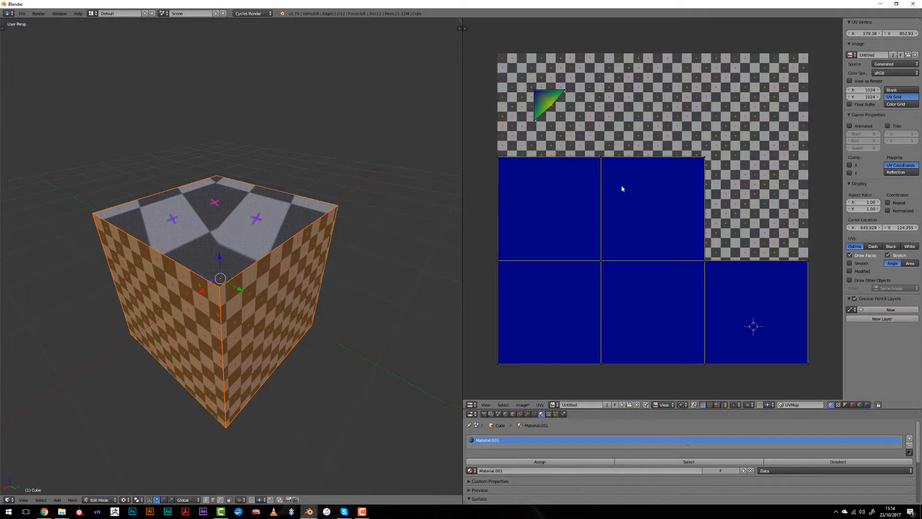
Switch the UV stretch display between Area and Angle to compare how each shows the distorted face
{"action": "left_click", "coordinate": [907, 263]}
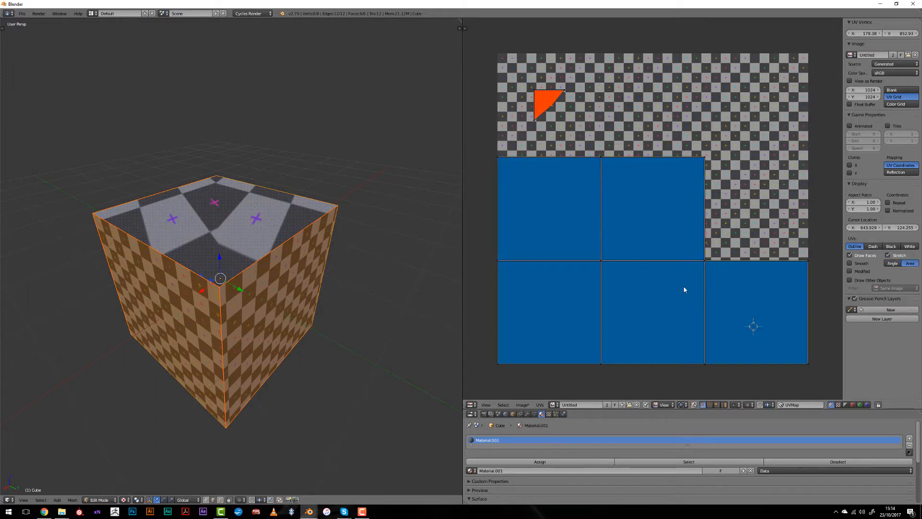
{"action": "left_click", "coordinate": [895, 265]}
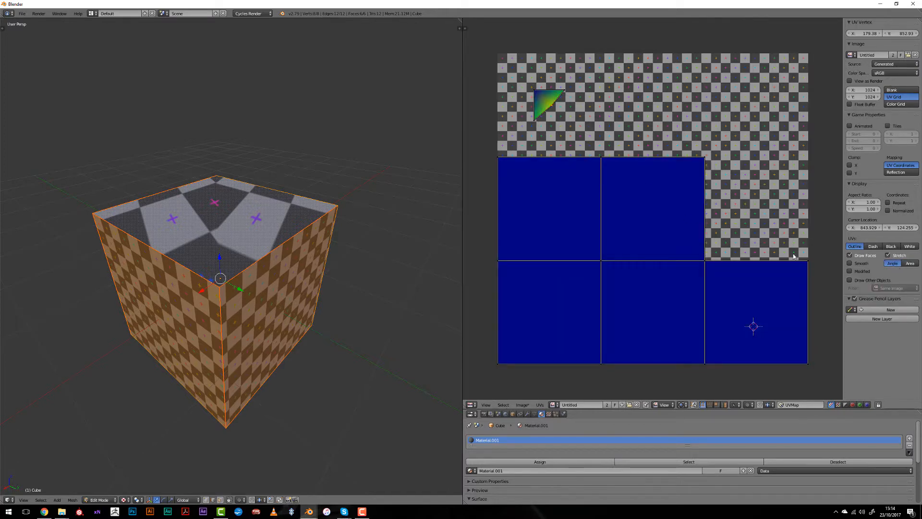
{"action": "left_click", "coordinate": [909, 263]}
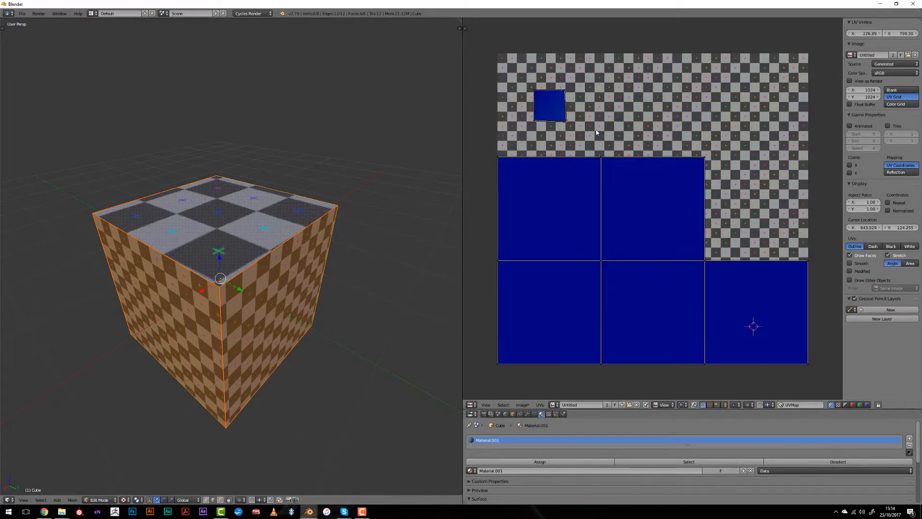
Move the distorted UV corner back out to restore the small square, and set the stretch display to Area
{"action": "key", "text": "g"}
{"action": "left_click", "coordinate": [565, 121]}
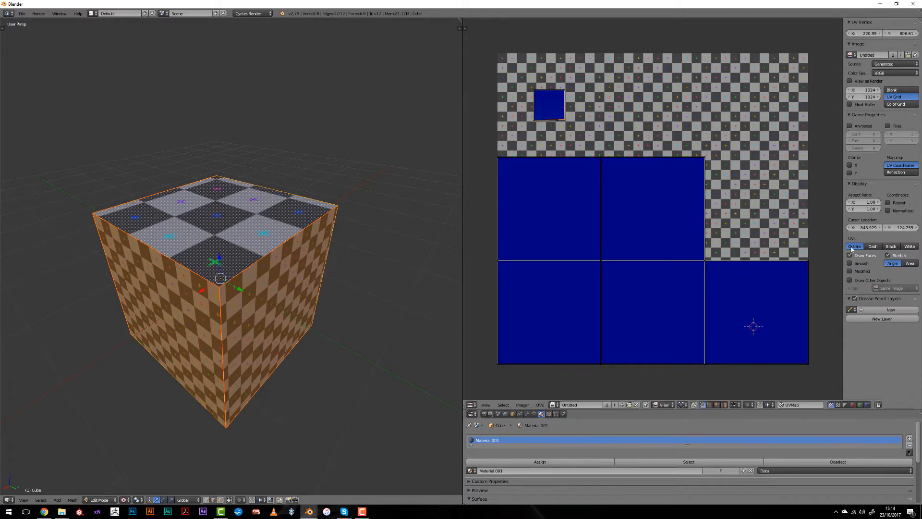
{"action": "left_click", "coordinate": [908, 264]}
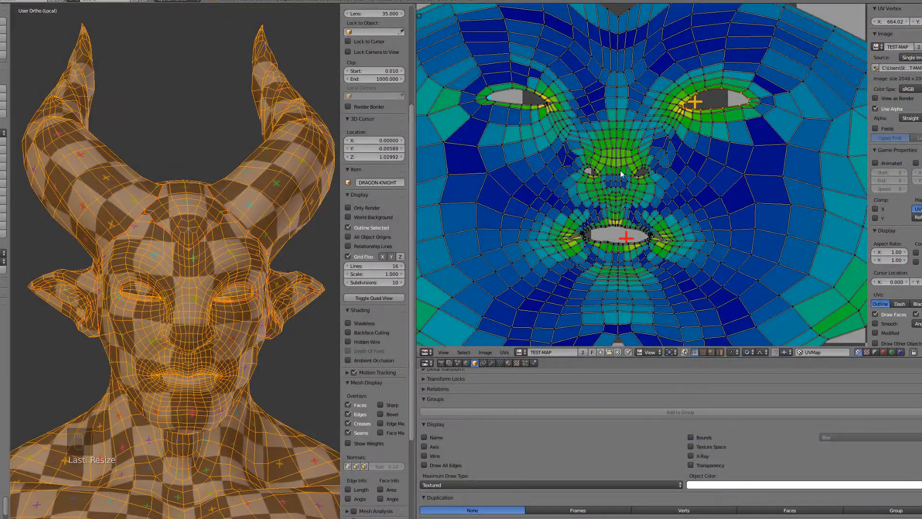
Scale up the UVs around the nose by about 1.29 with smooth proportional editing
{"action": "right_click", "coordinate": [685, 209]}
{"action": "key", "text": "s"}
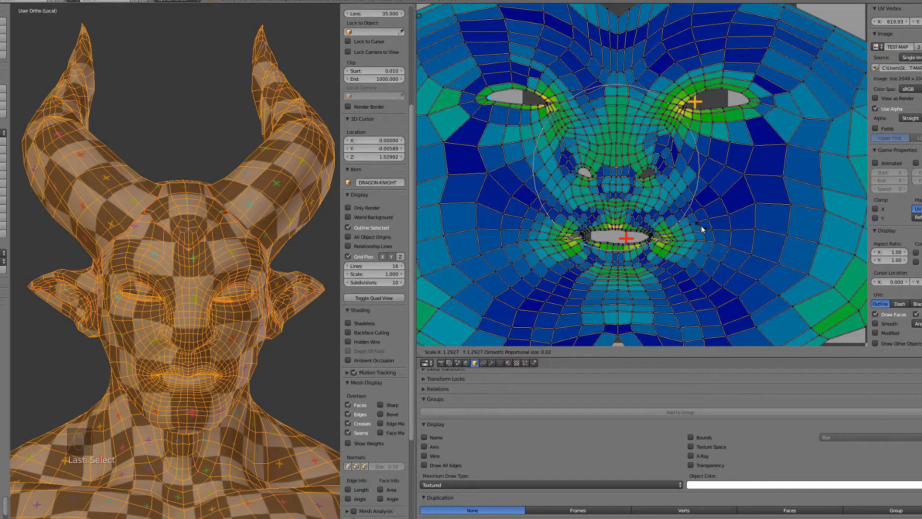
{"action": "left_click", "coordinate": [701, 229]}
Select the edge loop around the mouth opening and scale it along Y to about 0.91 with smooth proportional editing
{"action": "scroll", "coordinate": [645, 219], "scroll_direction": "up", "scroll_amount": 1}
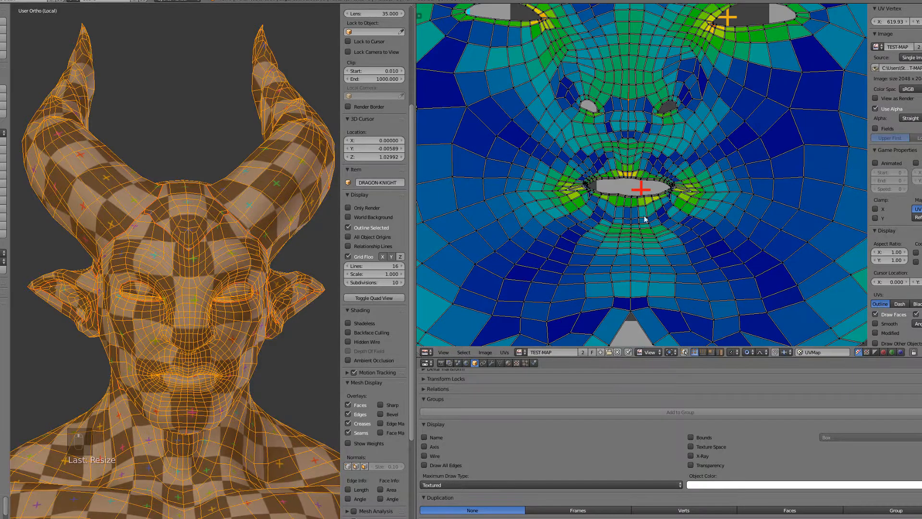
{"action": "left_click", "coordinate": [631, 195], "text": "alt"}
{"action": "scroll", "coordinate": [632, 196], "scroll_direction": "up", "scroll_amount": 4}
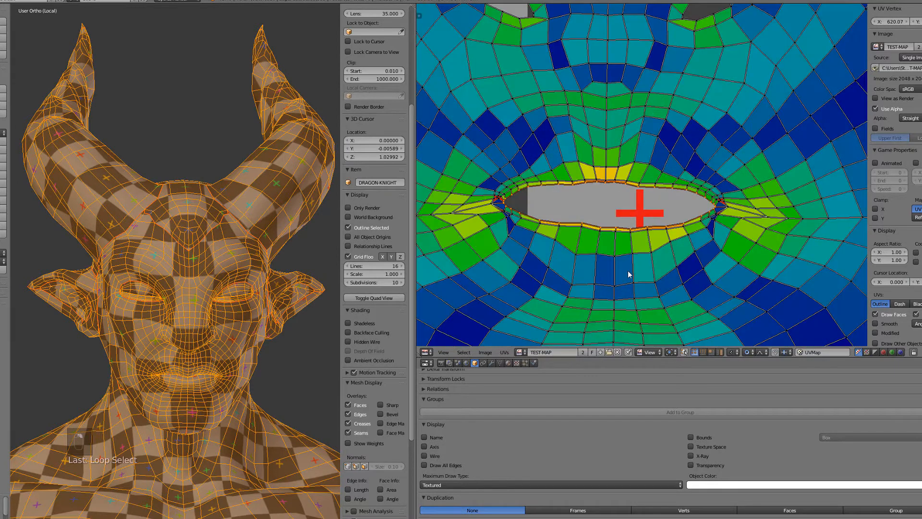
{"action": "key", "text": "s"}
{"action": "key", "text": "y"}
{"action": "scroll", "coordinate": [627, 271], "scroll_direction": "up", "scroll_amount": 6}
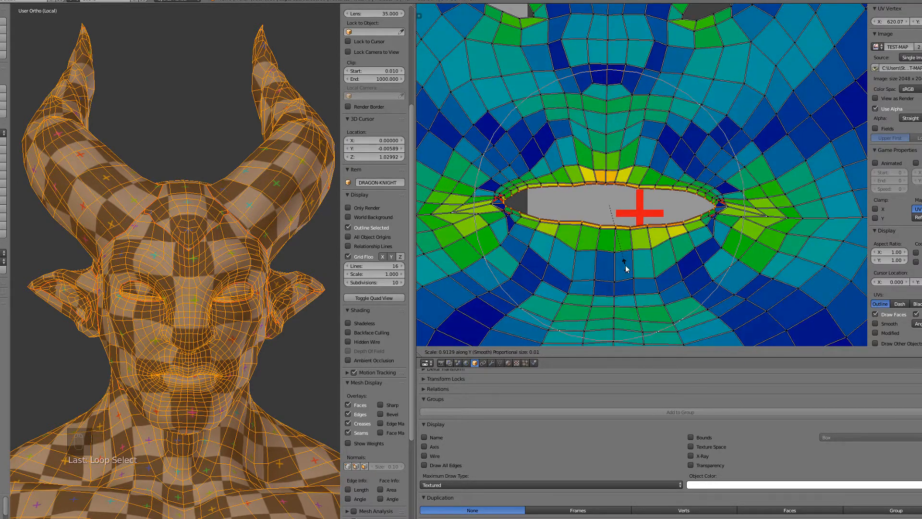
{"action": "left_click", "coordinate": [625, 269]}
Clear the selection and circle-select the crowded UV vertices at the left corner of the mouth
{"action": "scroll", "coordinate": [539, 189], "scroll_direction": "up", "scroll_amount": 2}
{"action": "key", "text": "a"}
{"action": "key", "text": "c"}
{"action": "left_click", "coordinate": [539, 188]}
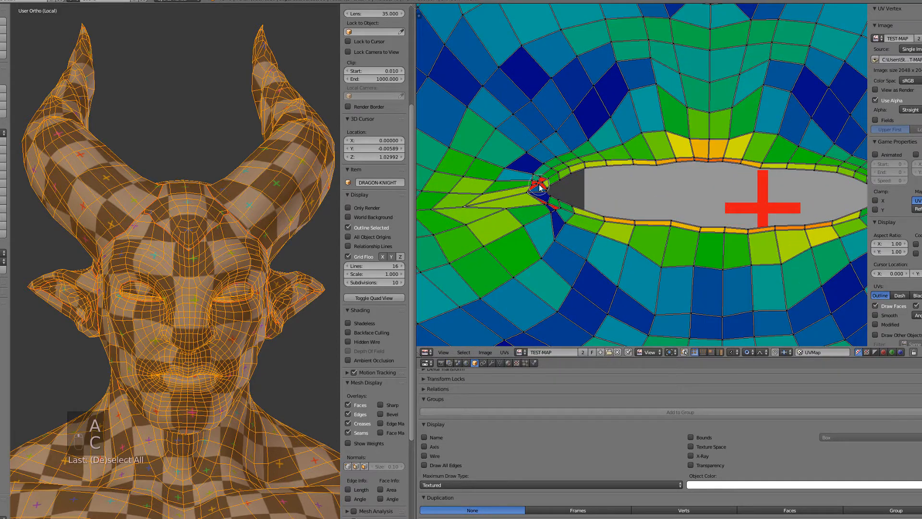
{"action": "left_click_drag", "start_coordinate": [533, 183], "coordinate": [553, 210]}
{"action": "right_click", "coordinate": [535, 184]}
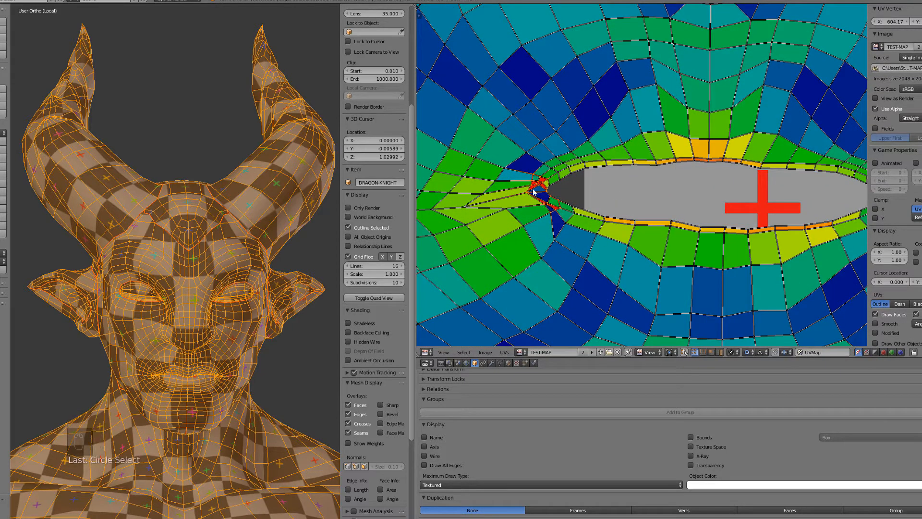
{"action": "scroll", "coordinate": [511, 294], "scroll_direction": "down", "scroll_amount": 2}
{"action": "key", "text": "a"}
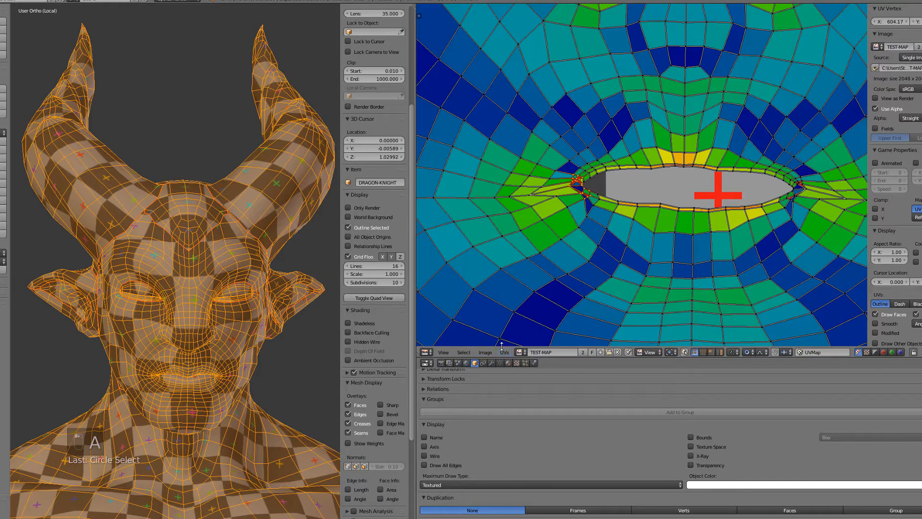
Enable UV Sculpt, adjust the brush size, and sculpt the UVs at both corners of the mouth
{"action": "left_click", "coordinate": [504, 351]}
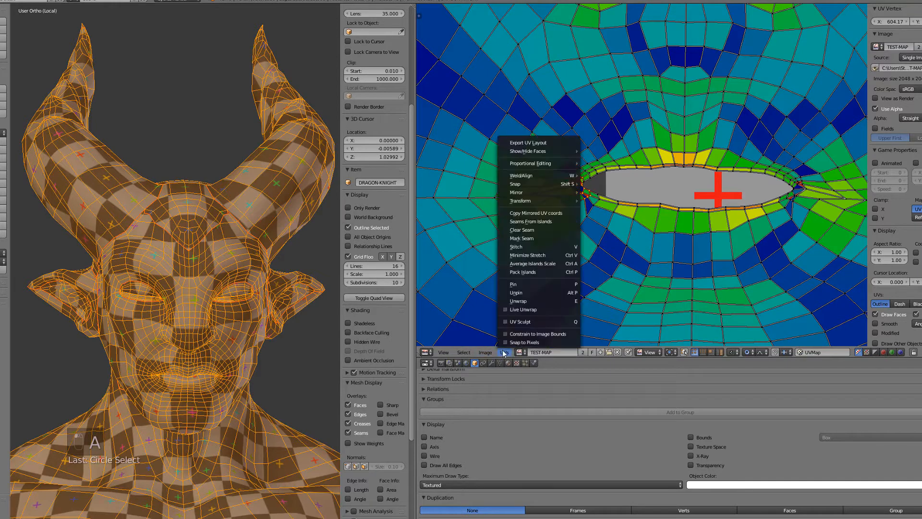
{"action": "left_click", "coordinate": [526, 310]}
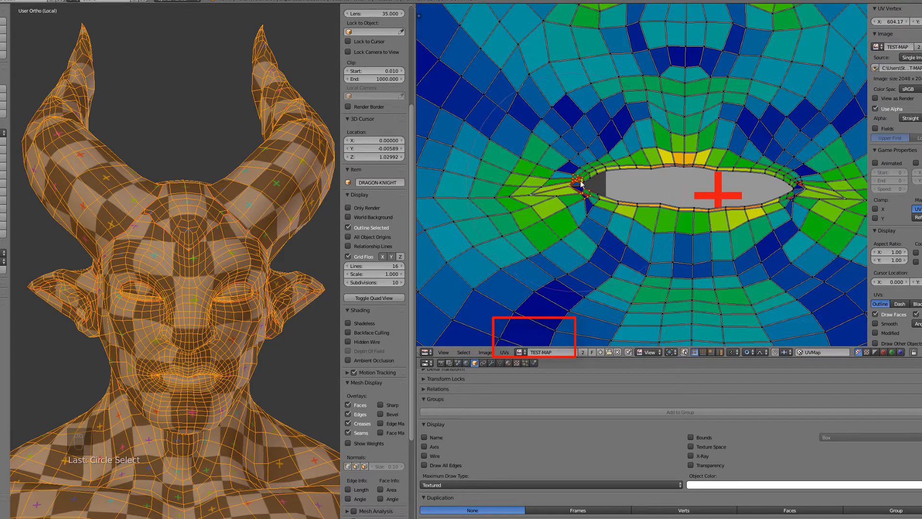
{"action": "key", "text": "s"}
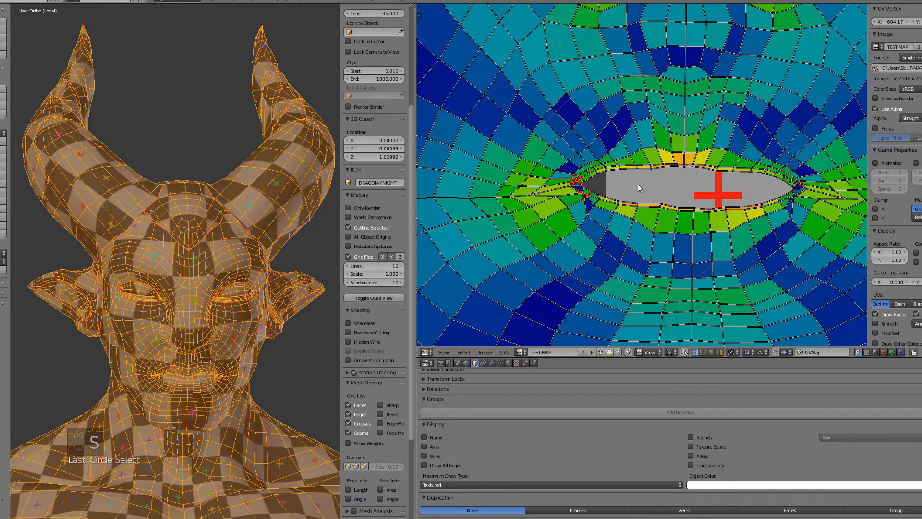
{"action": "key", "text": "f"}
{"action": "left_click", "coordinate": [578, 184]}
{"action": "mouse_move", "coordinate": [578, 184]}
{"action": "left_mouse_down"}
{"action": "mouse_move", "coordinate": [567, 188]}
{"action": "mouse_move", "coordinate": [580, 206]}
{"action": "left_mouse_up"}
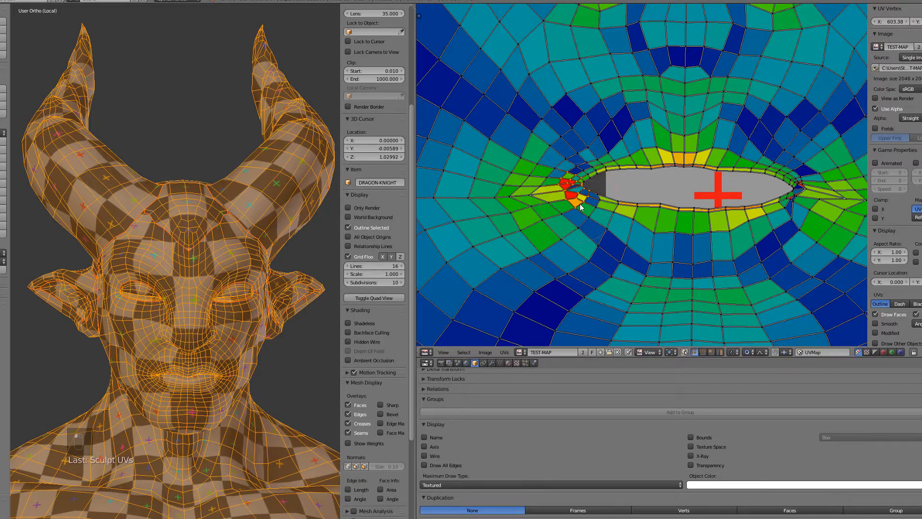
{"action": "scroll", "coordinate": [658, 230], "scroll_direction": "down", "scroll_amount": 1}
{"action": "left_click_drag", "start_coordinate": [767, 197], "coordinate": [768, 181]}
{"action": "scroll", "coordinate": [675, 227], "scroll_direction": "down", "scroll_amount": 2}
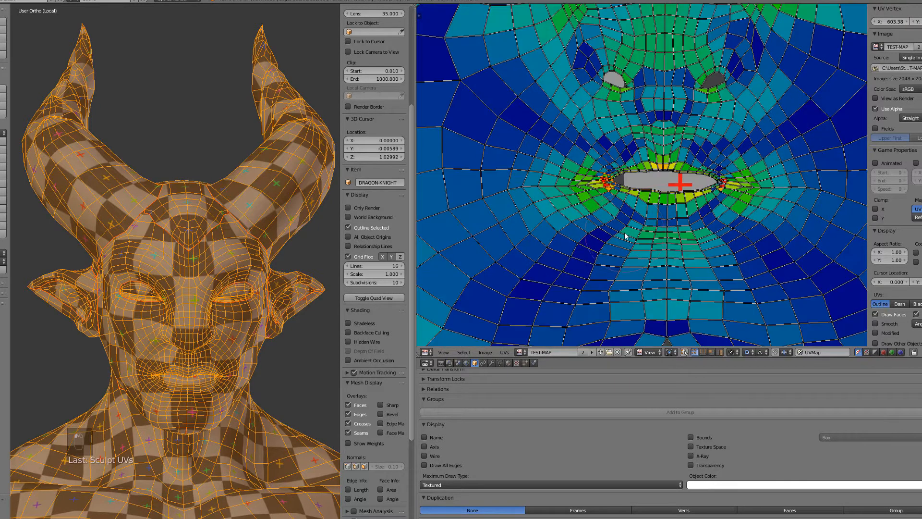
Turn off UV Sculpt after checking the face island
{"action": "mouse_move", "coordinate": [616, 232]}
{"action": "middle_mouse_down"}
{"action": "mouse_move", "coordinate": [640, 233]}
{"action": "mouse_move", "coordinate": [603, 236]}
{"action": "middle_mouse_up"}
{"action": "scroll", "coordinate": [602, 237], "scroll_direction": "up", "scroll_amount": 5}
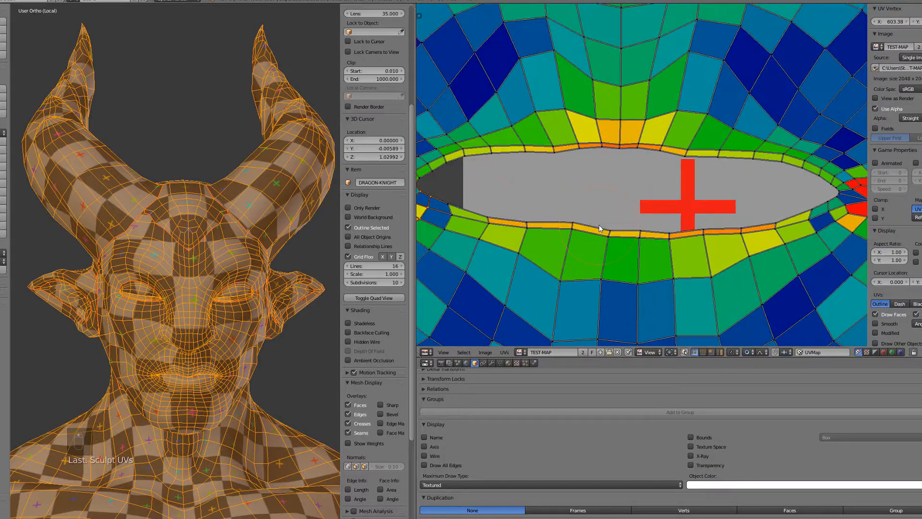
{"action": "scroll", "coordinate": [601, 235], "scroll_direction": "down", "scroll_amount": 9}
{"action": "scroll", "coordinate": [599, 234], "scroll_direction": "down", "scroll_amount": 1}
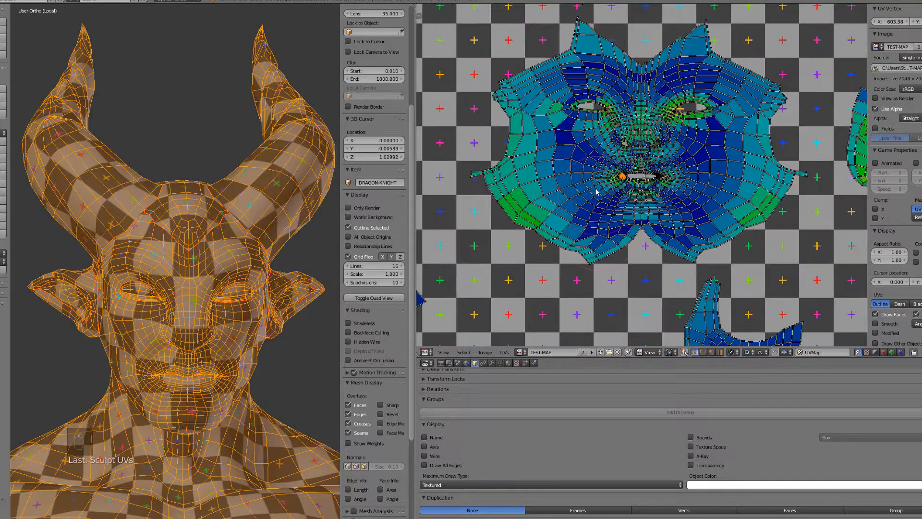
{"action": "middle_click_drag", "start_coordinate": [596, 191], "coordinate": [562, 151]}
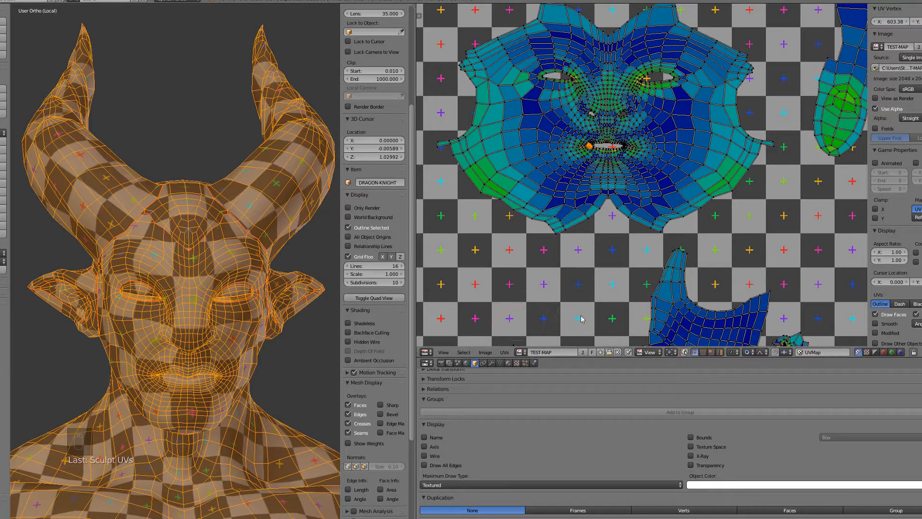
{"action": "left_click", "coordinate": [506, 352]}
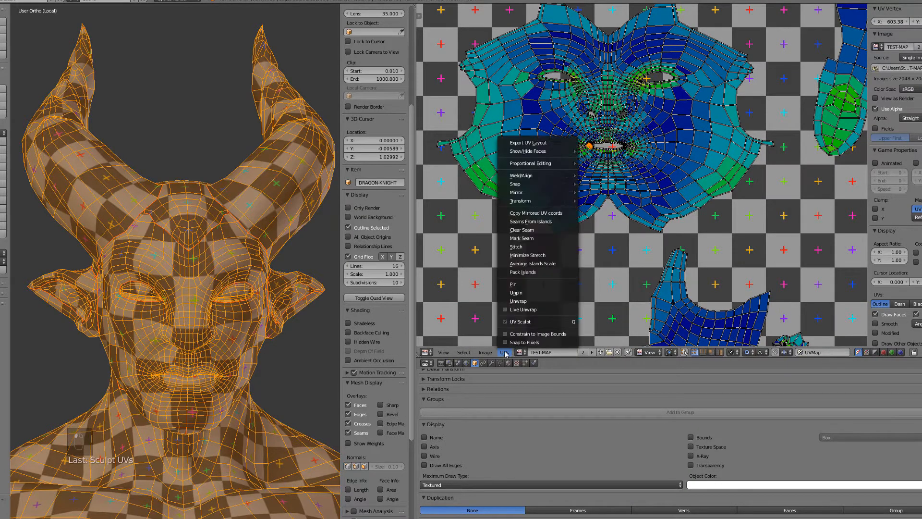
{"action": "left_click", "coordinate": [508, 322]}
Select the UV vertex at the centre of the heavily stretched ring on the ear island
{"action": "middle_click_drag", "start_coordinate": [178, 272], "coordinate": [187, 340]}
{"action": "scroll", "coordinate": [214, 334], "scroll_direction": "up", "scroll_amount": 4}
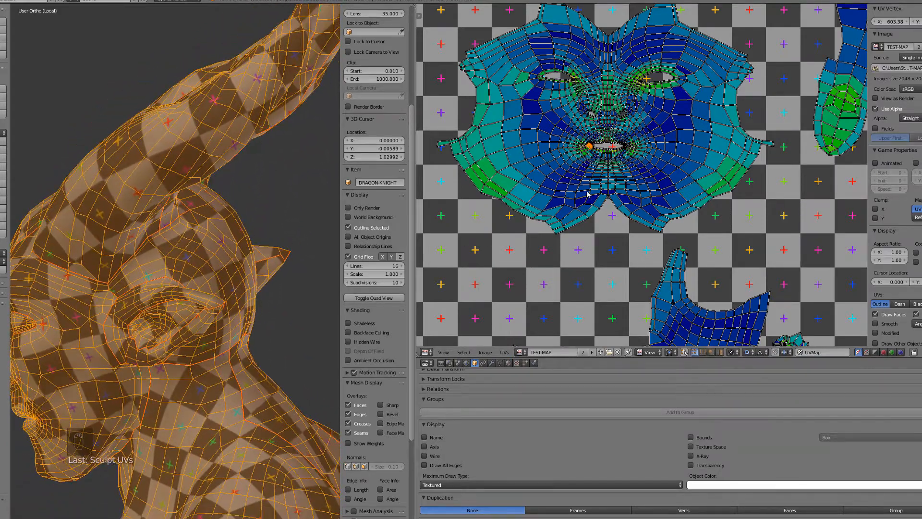
{"action": "scroll", "coordinate": [583, 196], "scroll_direction": "down", "scroll_amount": 5}
{"action": "middle_click_drag", "start_coordinate": [607, 167], "coordinate": [619, 23]}
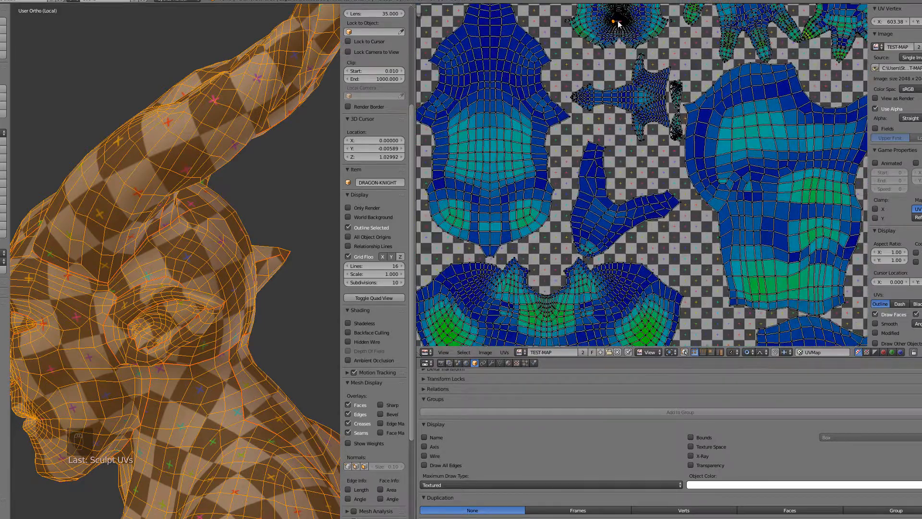
{"action": "scroll", "coordinate": [648, 79], "scroll_direction": "up", "scroll_amount": 6}
{"action": "middle_click_drag", "start_coordinate": [765, 76], "coordinate": [612, 236]}
{"action": "scroll", "coordinate": [612, 236], "scroll_direction": "up", "scroll_amount": 6}
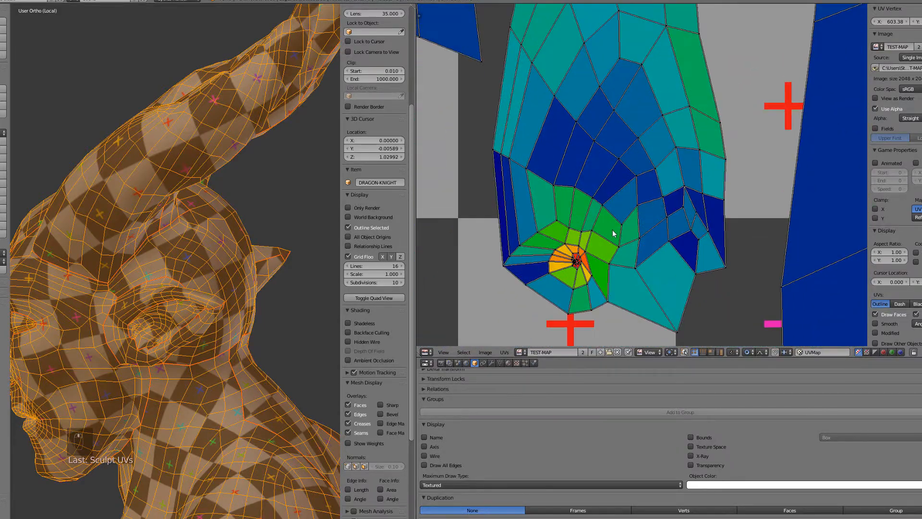
{"action": "right_click", "coordinate": [574, 260]}
{"action": "scroll", "coordinate": [574, 267], "scroll_direction": "up", "scroll_amount": 2}
{"action": "middle_click_drag", "start_coordinate": [572, 273], "coordinate": [587, 208]}
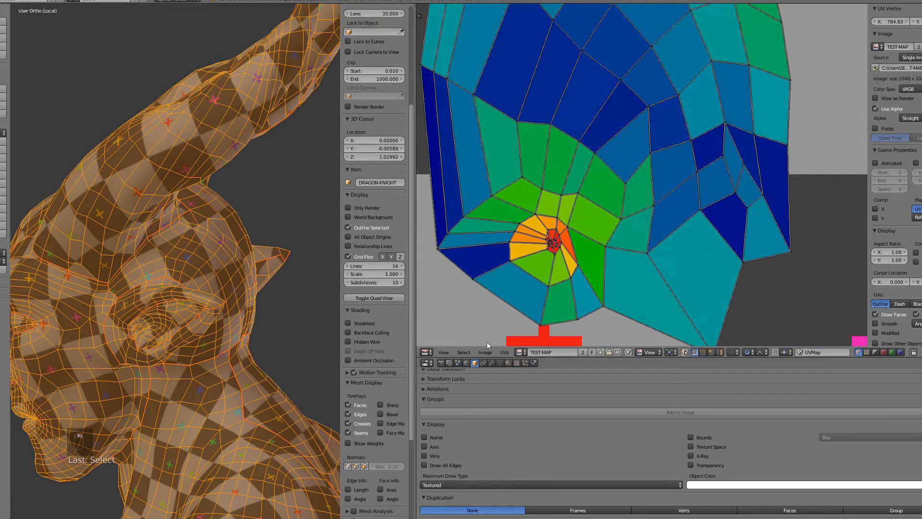
Enable UV Sculpt and sculpt the stretched UVs around the ear hole
{"action": "left_click", "coordinate": [504, 353]}
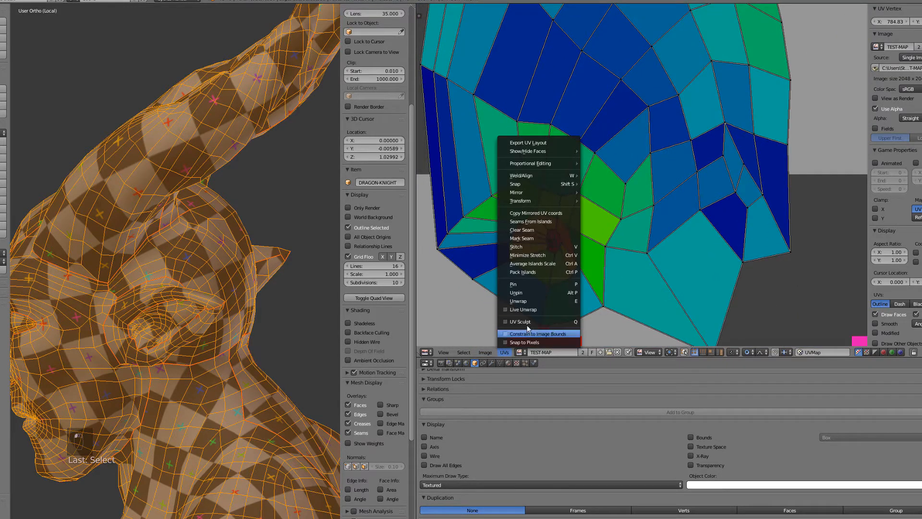
{"action": "left_click", "coordinate": [526, 321]}
{"action": "scroll", "coordinate": [552, 239], "scroll_direction": "down", "scroll_amount": 4}
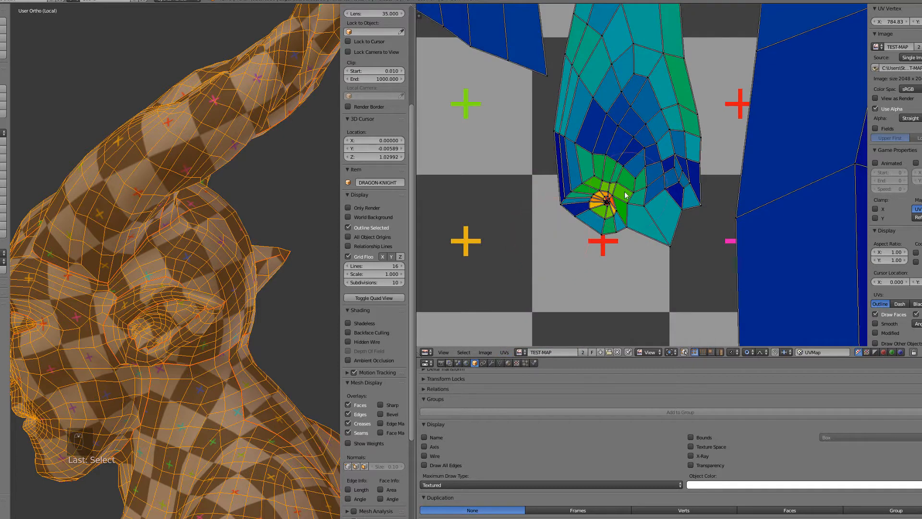
{"action": "left_click", "coordinate": [612, 207]}
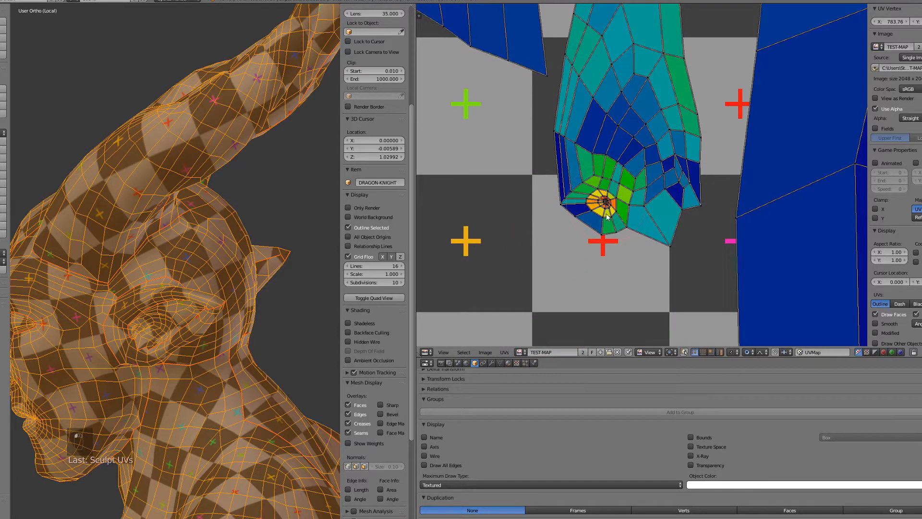
Examine the stretch colours on the other ear, the limbs and the hand UV islands
{"action": "scroll", "coordinate": [616, 203], "scroll_direction": "down", "scroll_amount": 3}
{"action": "scroll", "coordinate": [596, 246], "scroll_direction": "down", "scroll_amount": 5}
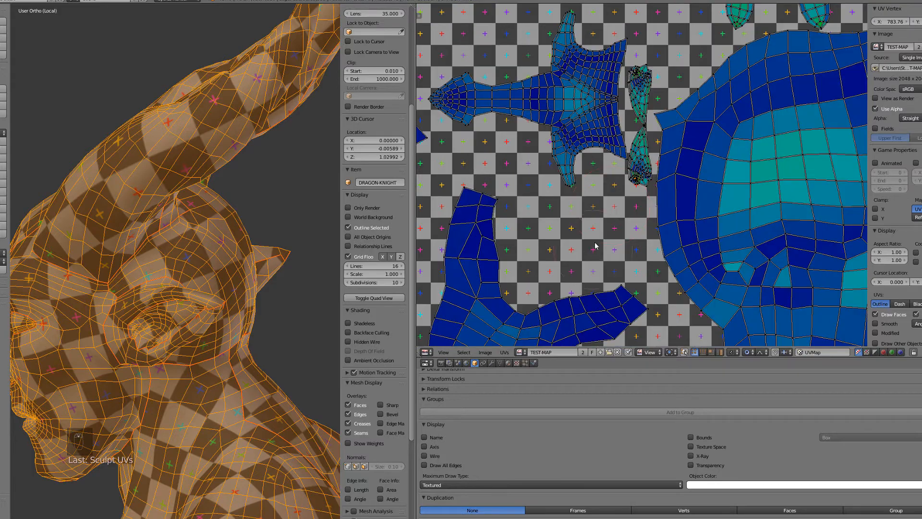
{"action": "middle_click_drag", "start_coordinate": [594, 222], "coordinate": [548, 319]}
{"action": "scroll", "coordinate": [640, 175], "scroll_direction": "up", "scroll_amount": 6}
{"action": "middle_click_drag", "start_coordinate": [582, 203], "coordinate": [685, 210]}
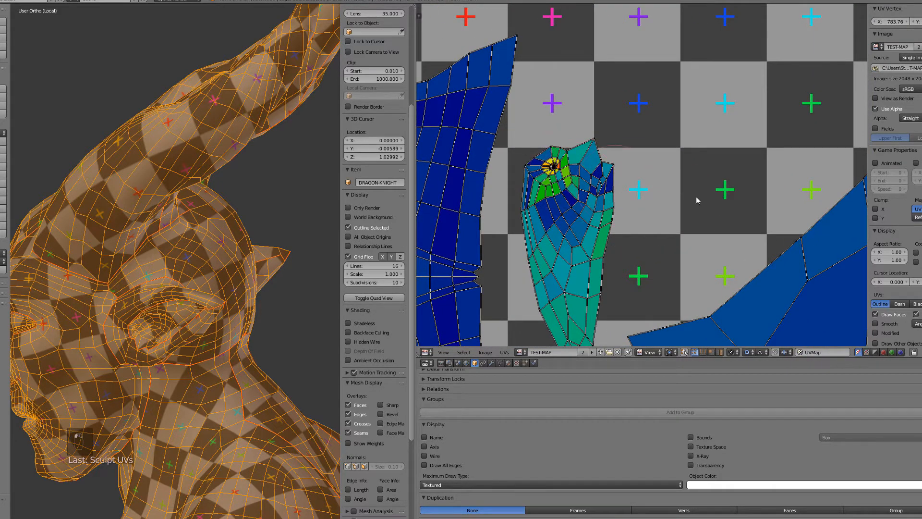
{"action": "scroll", "coordinate": [703, 209], "scroll_direction": "down", "scroll_amount": 6}
{"action": "scroll", "coordinate": [705, 213], "scroll_direction": "down", "scroll_amount": 4}
{"action": "middle_click_drag", "start_coordinate": [729, 242], "coordinate": [618, 397]}
{"action": "scroll", "coordinate": [674, 321], "scroll_direction": "up", "scroll_amount": 6}
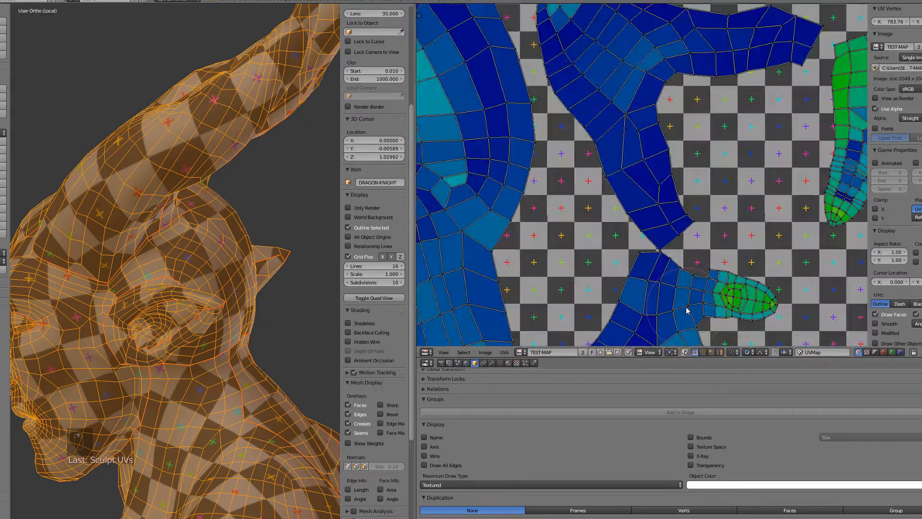
{"action": "middle_click_drag", "start_coordinate": [753, 307], "coordinate": [465, 328]}
Examine the checker texture across the full character from the front
{"action": "scroll", "coordinate": [211, 307], "scroll_direction": "down", "scroll_amount": 6}
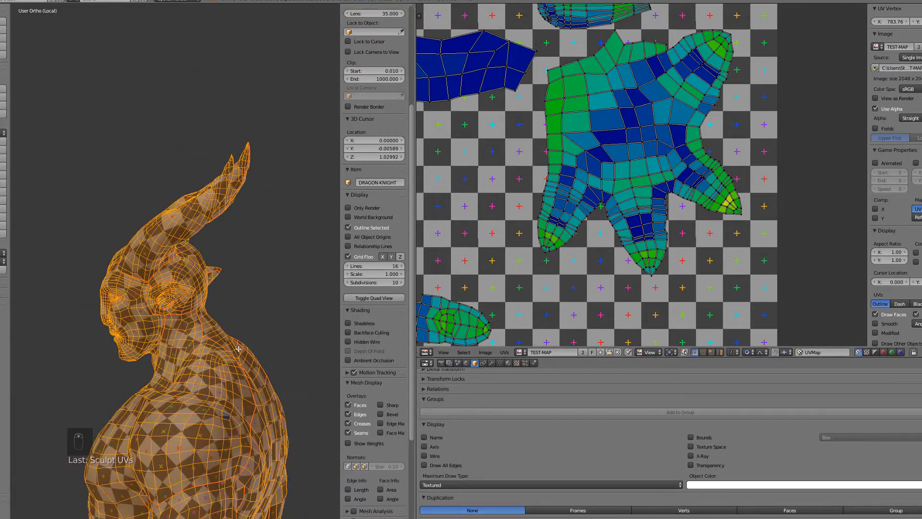
{"action": "middle_click_drag", "start_coordinate": [211, 317], "coordinate": [264, 326]}
{"action": "middle_click_drag", "start_coordinate": [332, 283], "coordinate": [144, 278], "text": "shift"}
{"action": "scroll", "coordinate": [144, 278], "scroll_direction": "down", "scroll_amount": 3}
{"action": "scroll", "coordinate": [173, 266], "scroll_direction": "down", "scroll_amount": 3}
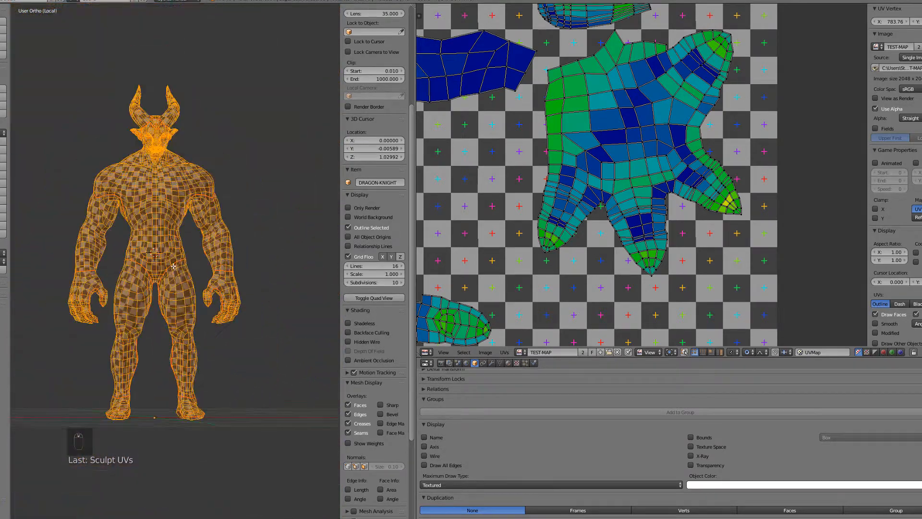
Leave Edit Mode and hide the 3D view's sidebars to show the whole checker-textured character
{"action": "key", "text": "Tab"}
{"action": "scroll", "coordinate": [239, 354], "scroll_direction": "up", "scroll_amount": 5}
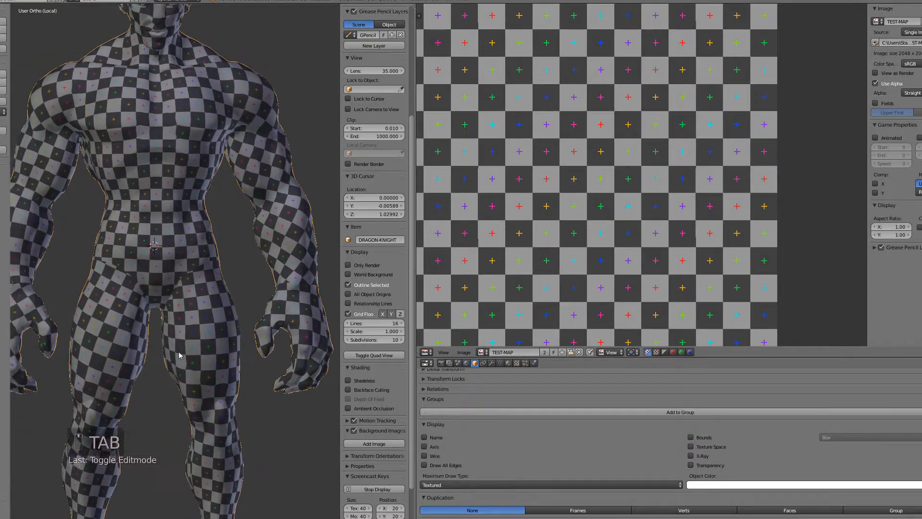
{"action": "middle_click_drag", "start_coordinate": [166, 294], "coordinate": [177, 414], "text": "shift"}
{"action": "key", "text": "n"}
{"action": "key", "text": "t"}
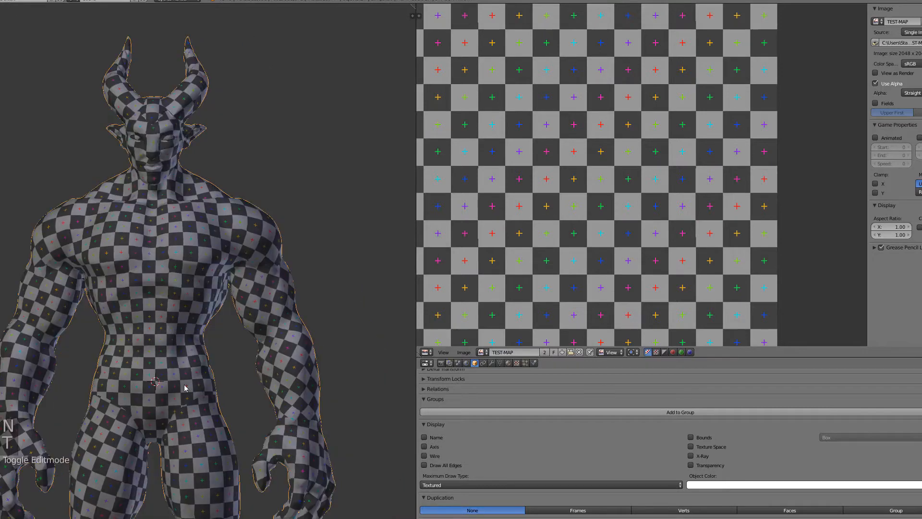
{"action": "scroll", "coordinate": [99, 453], "scroll_direction": "down", "scroll_amount": 3}
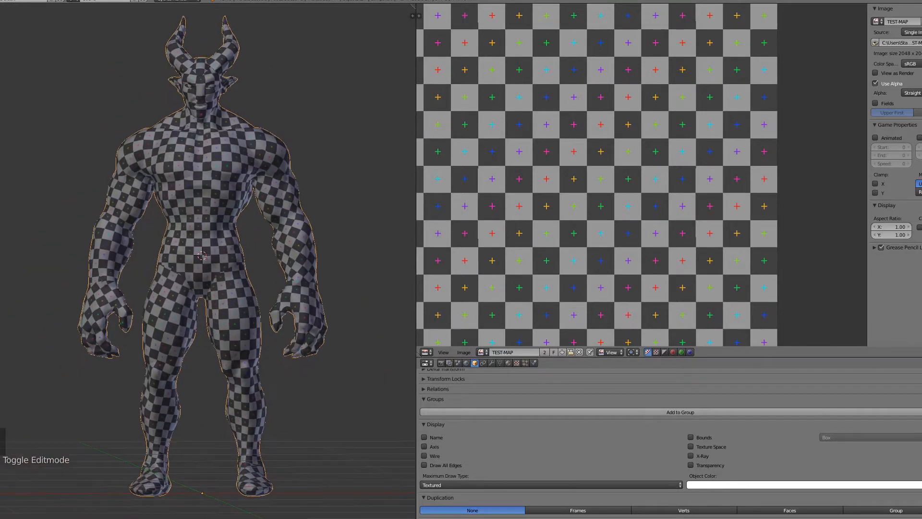
Reveal hidden objects and leave local view, with the character displayed without its checker texture
{"action": "key", "text": "z"}
{"action": "key", "text": "z"}
{"action": "right_click", "coordinate": [208, 107]}
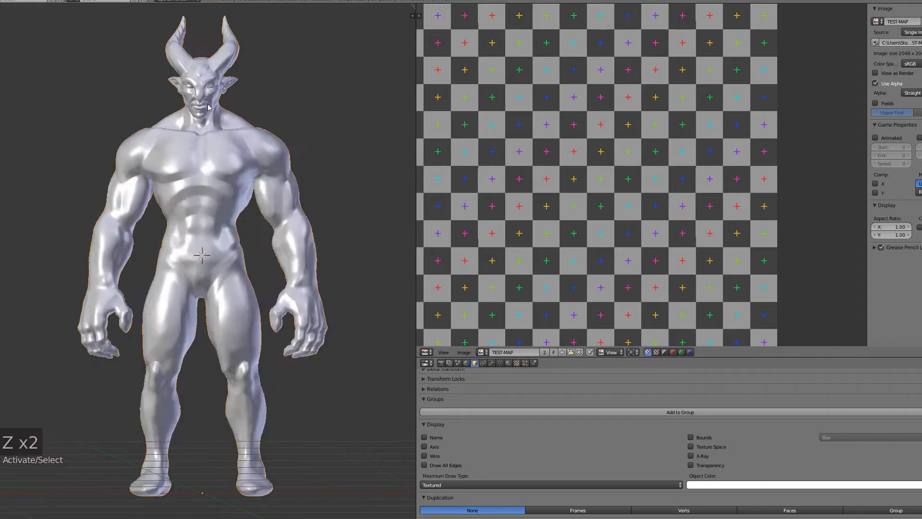
{"action": "middle_click_drag", "start_coordinate": [207, 107], "coordinate": [228, 170]}
{"action": "key", "text": "alt+h"}
{"action": "scroll", "coordinate": [201, 301], "scroll_direction": "up", "scroll_amount": 3}
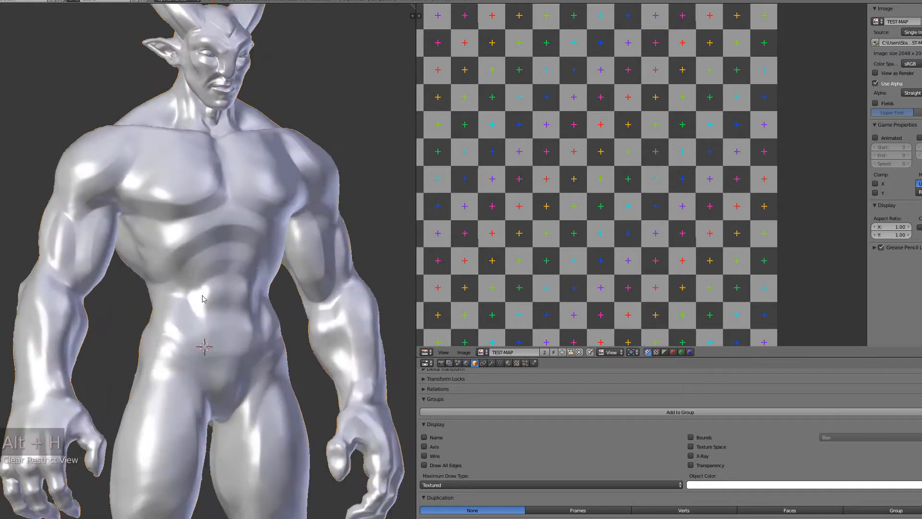
{"action": "key", "text": "KP_Divide"}
{"action": "scroll", "coordinate": [210, 297], "scroll_direction": "down", "scroll_amount": 8}
{"action": "middle_click_drag", "start_coordinate": [217, 327], "coordinate": [249, 152], "text": "shift"}
{"action": "middle_click_drag", "start_coordinate": [211, 352], "coordinate": [240, 339]}
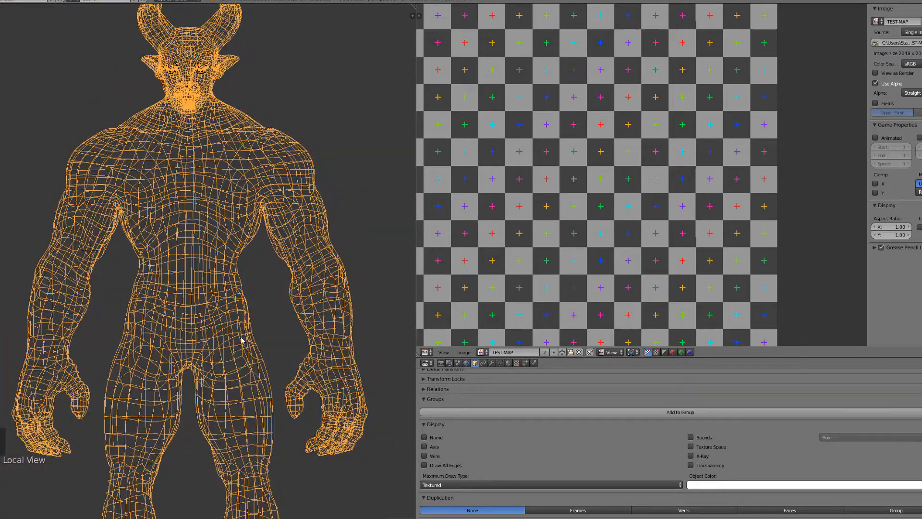
Join the upper gum and the upper teeth inside the character's mouth into one object
{"action": "key", "text": "KP_1"}
{"action": "scroll", "coordinate": [243, 305], "scroll_direction": "up", "scroll_amount": 6}
{"action": "key", "text": "z"}
{"action": "key", "text": "z"}
{"action": "scroll", "coordinate": [294, 217], "scroll_direction": "down", "scroll_amount": 3}
{"action": "middle_click_drag", "start_coordinate": [294, 217], "coordinate": [181, 298], "text": "shift"}
{"action": "scroll", "coordinate": [264, 295], "scroll_direction": "up", "scroll_amount": 5}
{"action": "scroll", "coordinate": [285, 297], "scroll_direction": "up", "scroll_amount": 3}
{"action": "right_click", "coordinate": [283, 312]}
{"action": "right_click", "coordinate": [181, 298], "text": "shift"}
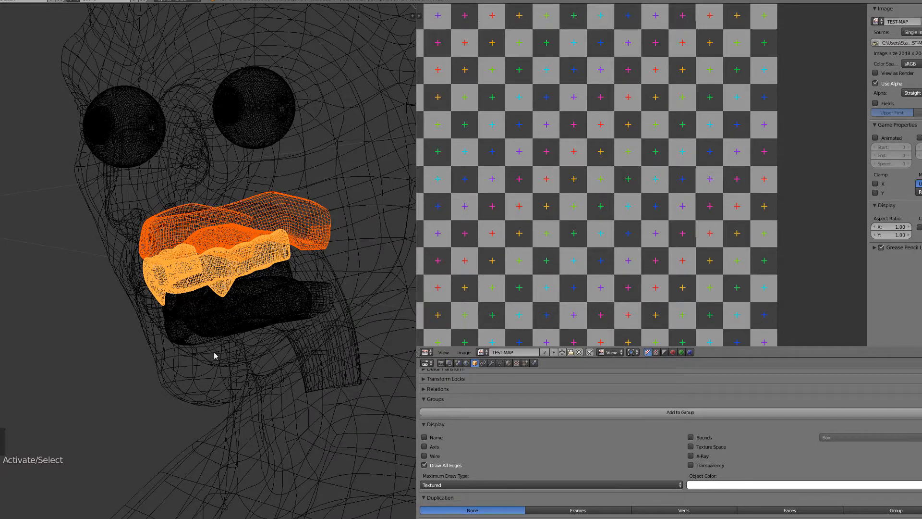
{"action": "key", "text": "ctrl+j"}
Join the lower gum and the lower teeth into one object
{"action": "scroll", "coordinate": [235, 356], "scroll_direction": "up", "scroll_amount": 2}
{"action": "right_click", "coordinate": [203, 371]}
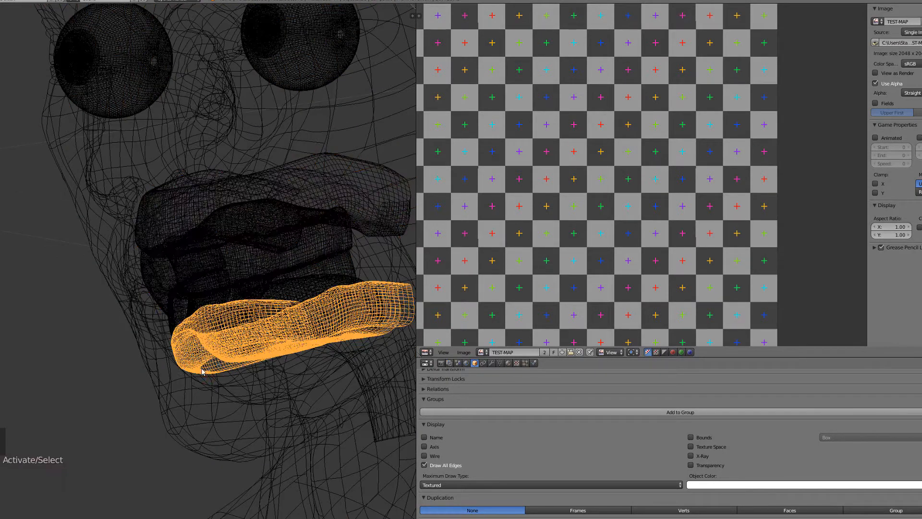
{"action": "right_click", "coordinate": [354, 264], "text": "shift"}
{"action": "key", "text": "ctrl+j"}
{"action": "scroll", "coordinate": [339, 264], "scroll_direction": "down", "scroll_amount": 5}
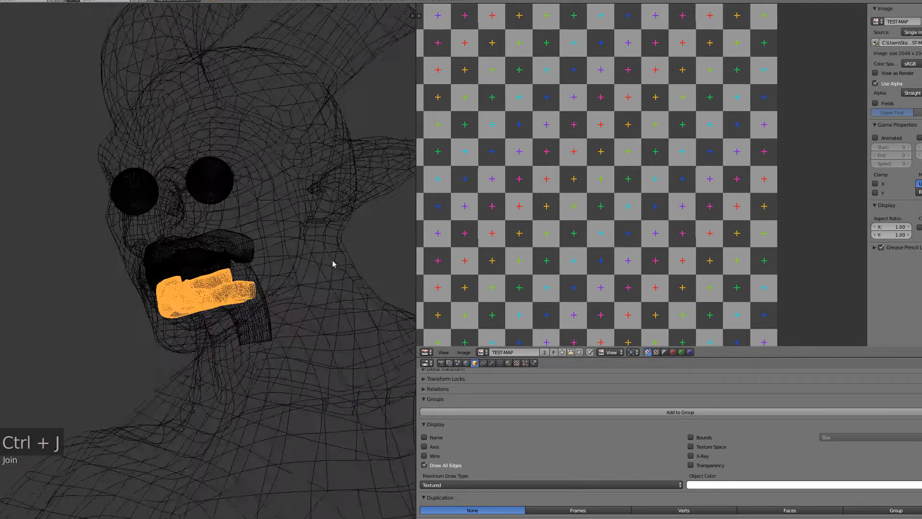
Isolate the tongue in local view and mark a seam along its lengthwise edge loop in Edit Mode
{"action": "middle_click_drag", "start_coordinate": [297, 264], "coordinate": [254, 292]}
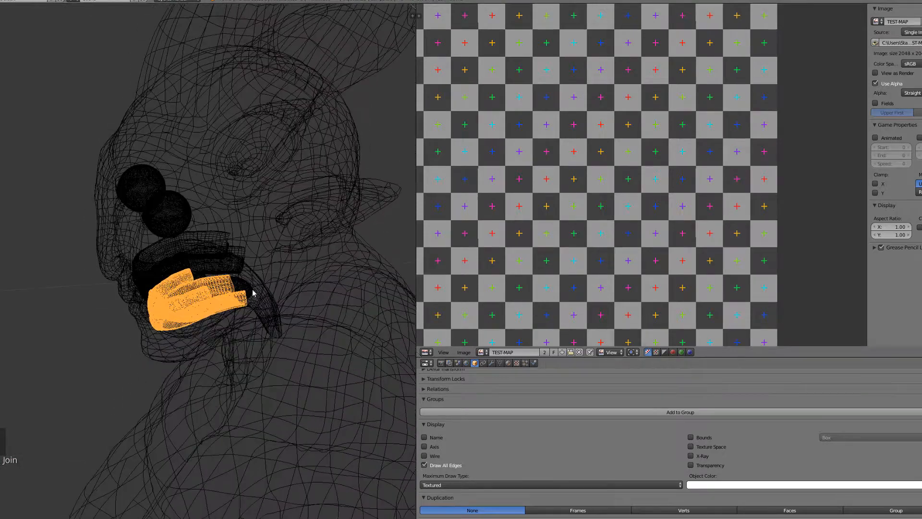
{"action": "scroll", "coordinate": [251, 303], "scroll_direction": "up", "scroll_amount": 2}
{"action": "key", "text": "Tab"}
{"action": "key", "text": "KP_Divide"}
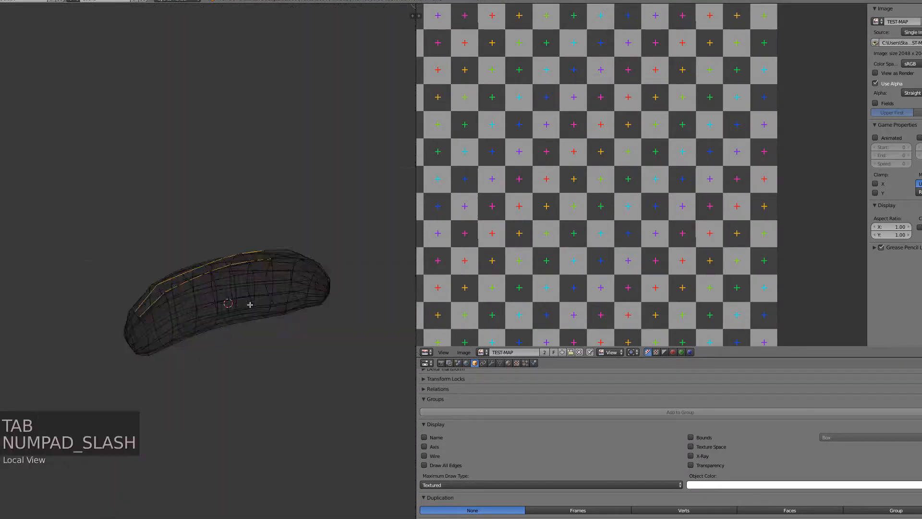
{"action": "key", "text": "z"}
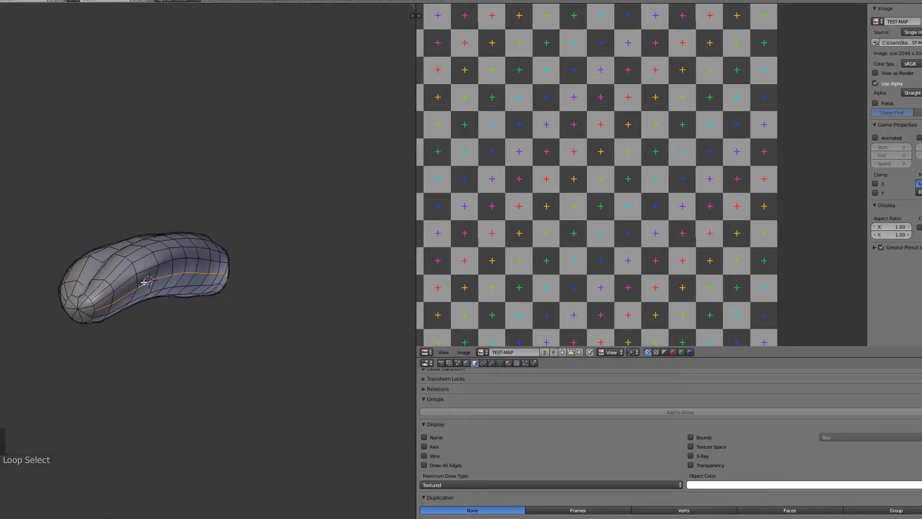
{"action": "key", "text": "ctrl+e"}
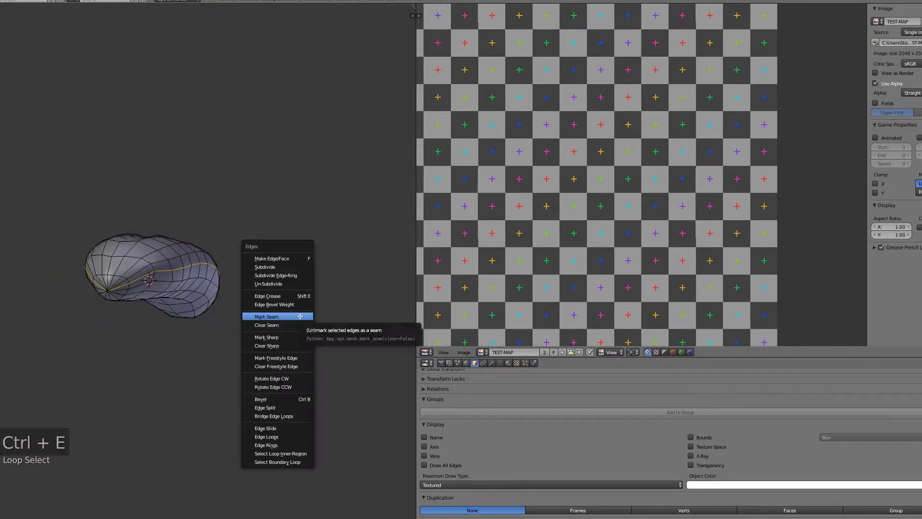
{"action": "left_click", "coordinate": [301, 314]}
Select the tongue's entire mesh and unwrap it
{"action": "key", "text": "a"}
{"action": "key", "text": "a"}
{"action": "key", "text": "u"}
{"action": "left_click", "coordinate": [303, 316]}
Assign the existing UVS material to the tongue and display it textured in Object Mode
{"action": "left_click", "coordinate": [508, 363]}
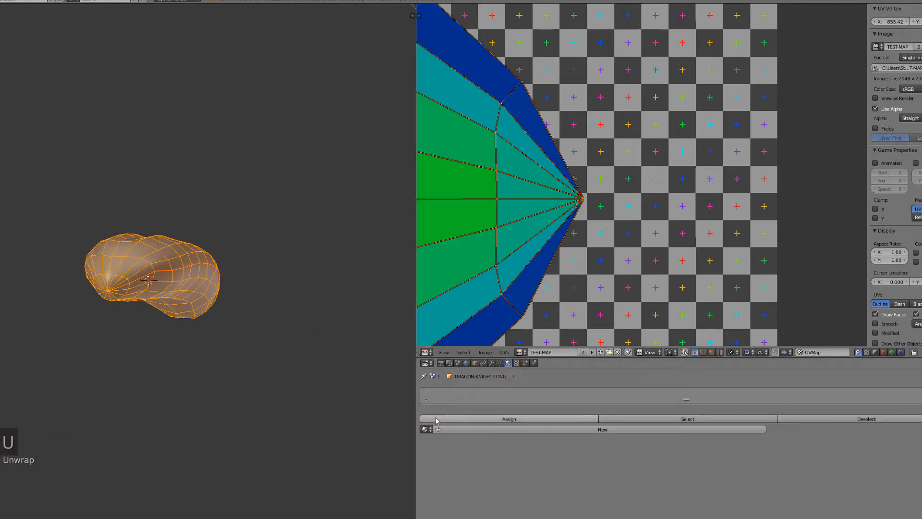
{"action": "left_click", "coordinate": [425, 429]}
{"action": "left_click", "coordinate": [437, 449]}
{"action": "key", "text": "Tab"}
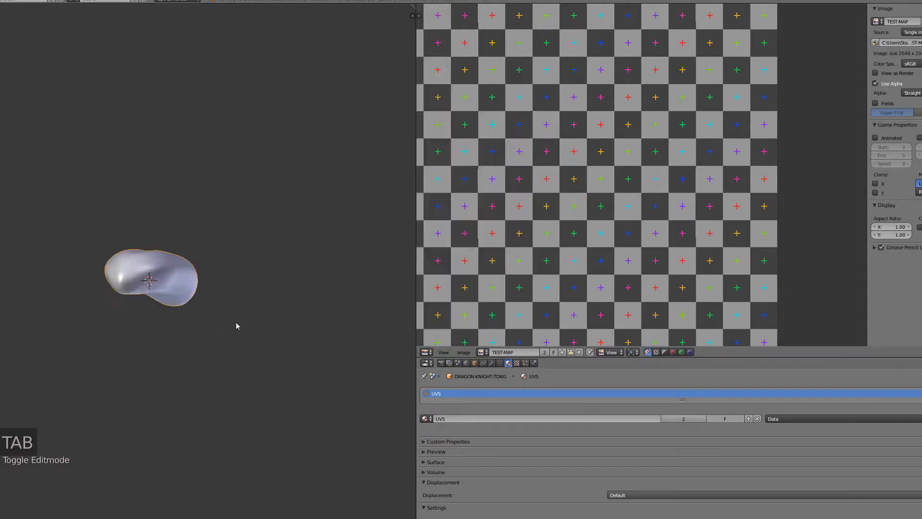
{"action": "key", "text": "alt+z"}
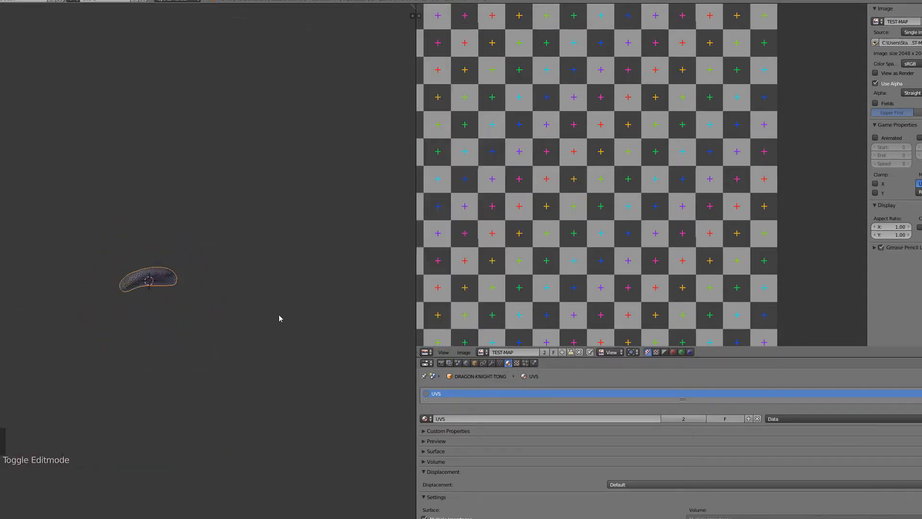
Leave the tongue's local view, isolate the joined lower teeth object and open its mesh for editing
{"action": "key", "text": "KP_Divide"}
{"action": "key", "text": "z"}
{"action": "key", "text": "z"}
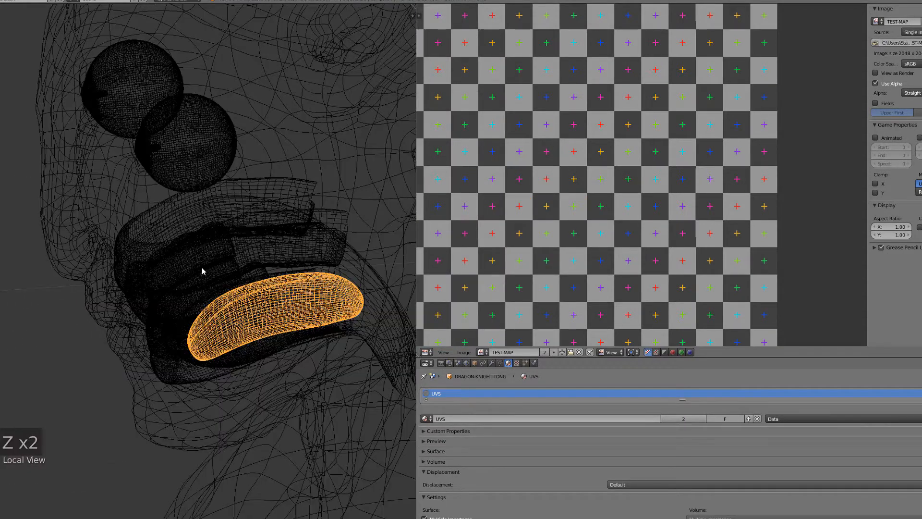
{"action": "right_click", "coordinate": [202, 272]}
{"action": "key", "text": "KP_Divide"}
{"action": "key", "text": "z"}
{"action": "key", "text": "Tab"}
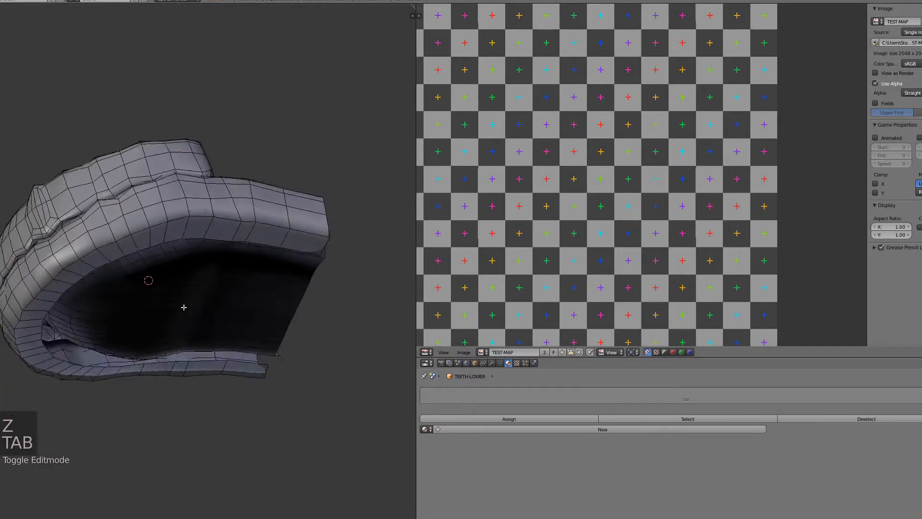
Mark a seam on the lower gum along the edge loop bordering the mouth floor
{"action": "middle_click_drag", "start_coordinate": [215, 305], "coordinate": [28, 390]}
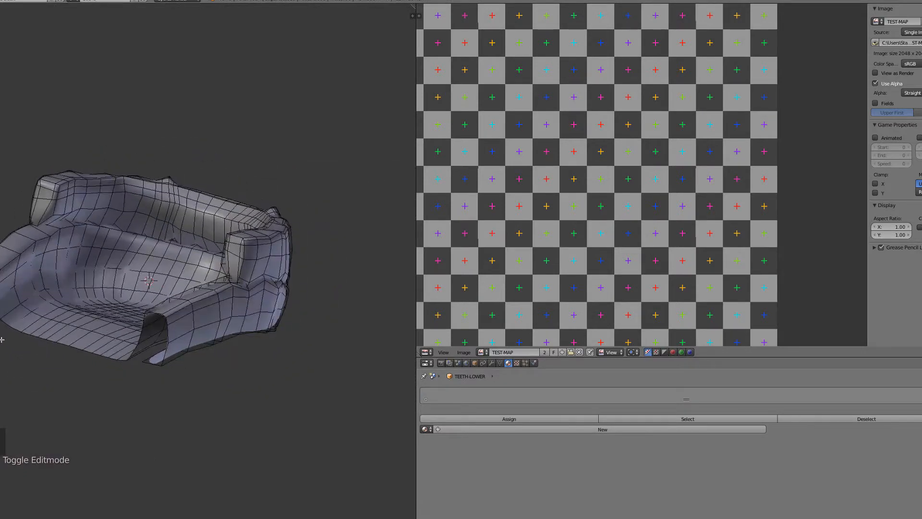
{"action": "right_click", "coordinate": [14, 264], "text": "alt"}
{"action": "middle_click_drag", "start_coordinate": [14, 263], "coordinate": [92, 284]}
{"action": "key", "text": "ctrl+e"}
{"action": "left_click", "coordinate": [182, 260]}
{"action": "middle_click_drag", "start_coordinate": [183, 261], "coordinate": [155, 260]}
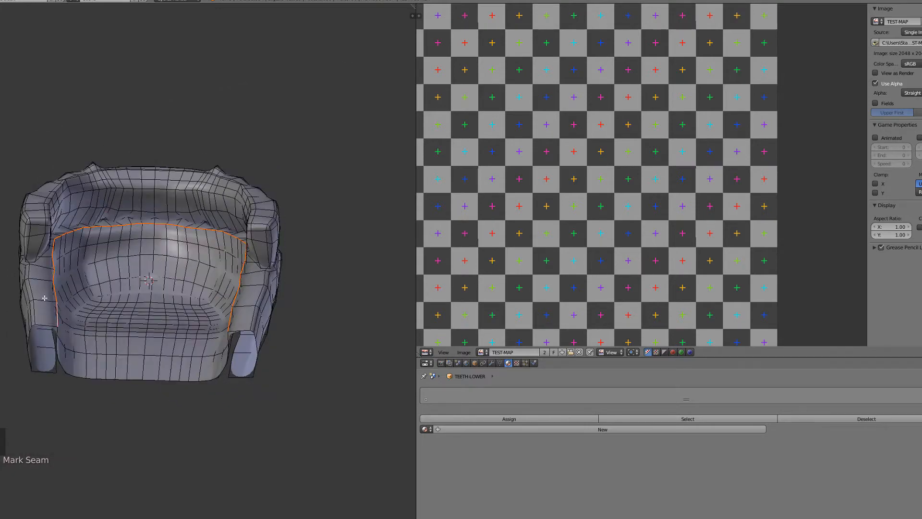
Isolate the lower teeth mesh from the gum and mark a seam along its upper inner edge and around both ends
{"action": "middle_click_drag", "start_coordinate": [44, 298], "coordinate": [127, 262]}
{"action": "key", "text": "l"}
{"action": "key", "text": "shift+h"}
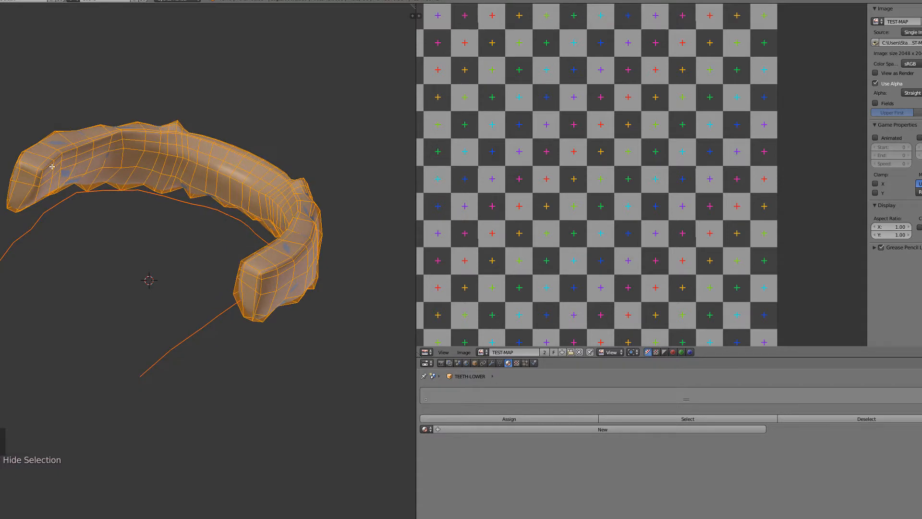
{"action": "right_click", "coordinate": [44, 170], "text": "alt"}
{"action": "middle_click_drag", "start_coordinate": [33, 166], "coordinate": [256, 216]}
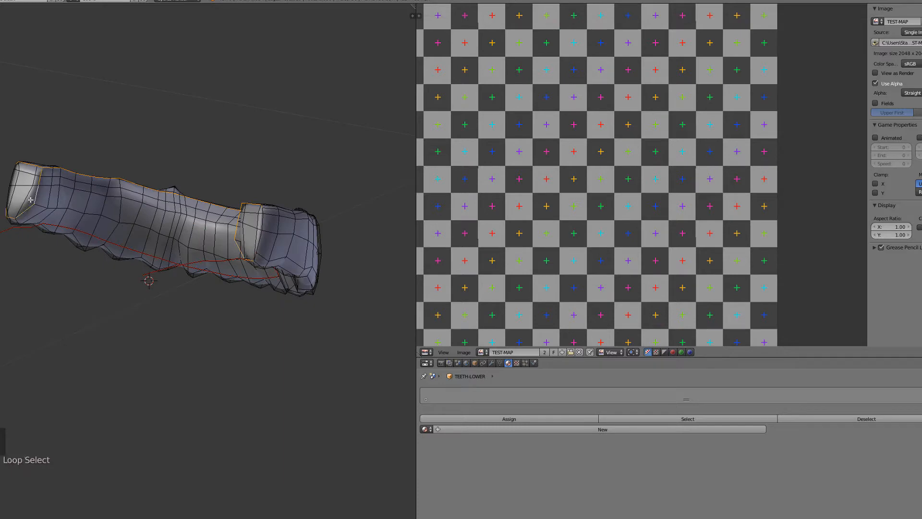
{"action": "middle_click_drag", "start_coordinate": [7, 210], "coordinate": [96, 221]}
{"action": "key", "text": "ctrl+e"}
{"action": "left_click", "coordinate": [82, 198]}
Reveal the hidden lower gum, select the entire lower teeth and gum mesh and unwrap it
{"action": "key", "text": "alt+h"}
{"action": "key", "text": "a"}
{"action": "key", "text": "a"}
{"action": "key", "text": "a"}
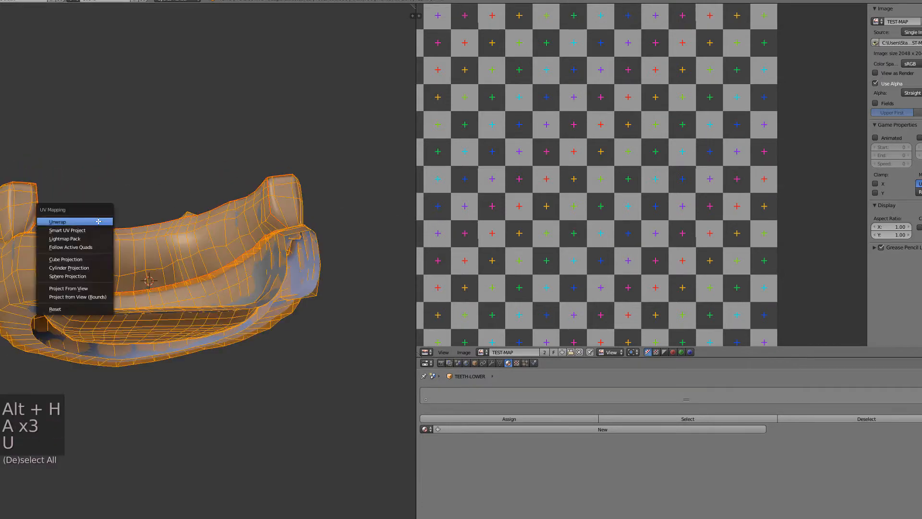
{"action": "left_click", "coordinate": [98, 221]}
Assign the existing UVS material to the lower teeth object and turn on textured display
{"action": "key", "text": "alt+z"}
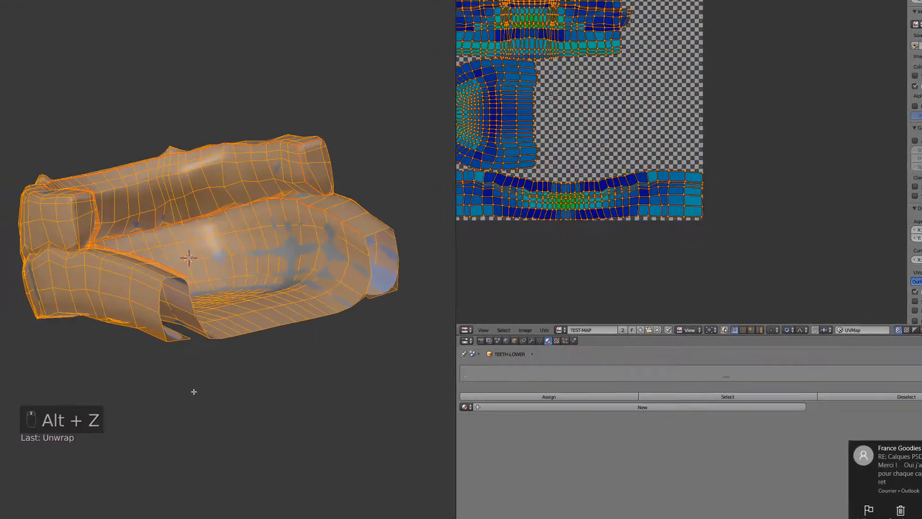
{"action": "left_click", "coordinate": [465, 407]}
{"action": "left_click", "coordinate": [481, 420]}
Mark seams on the upper gum of the TEETH object along both side edges of the palate
{"action": "middle_click_drag", "start_coordinate": [305, 384], "coordinate": [391, 331]}
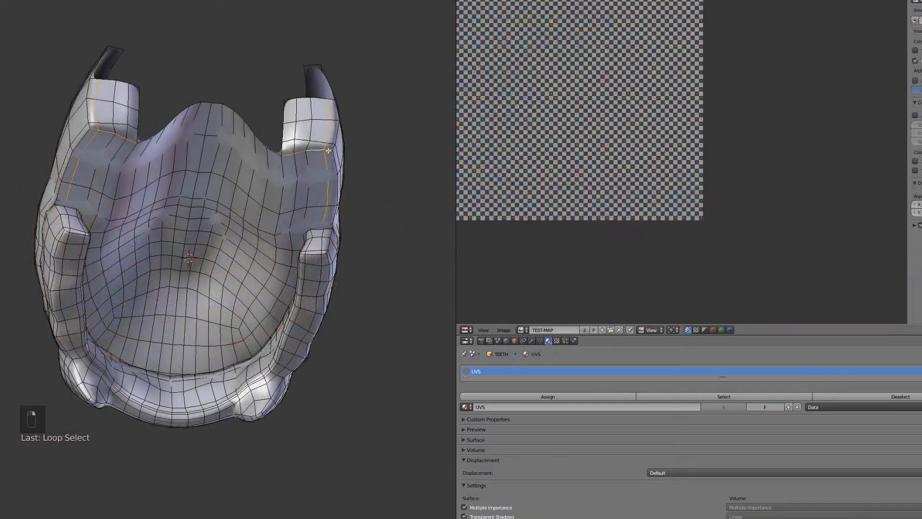
{"action": "middle_click_drag", "start_coordinate": [89, 88], "coordinate": [169, 157]}
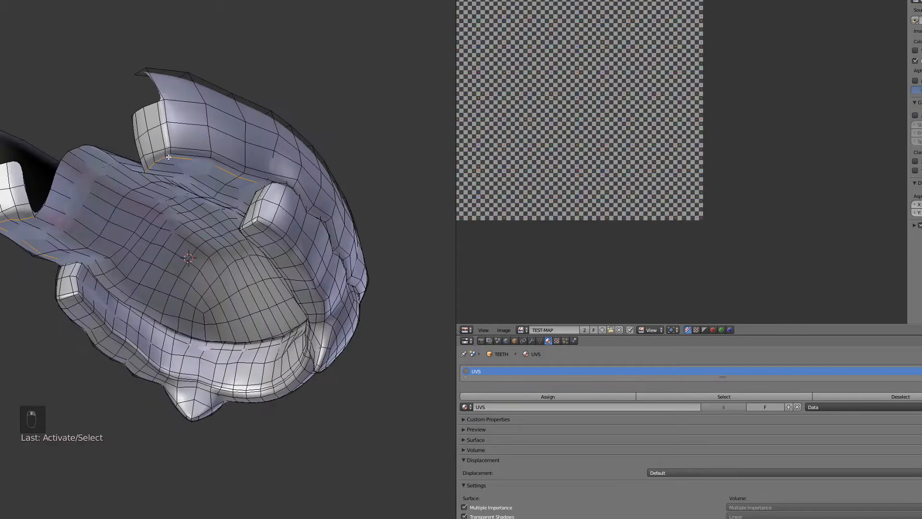
{"action": "key", "text": "ctrl+e"}
{"action": "left_click", "coordinate": [166, 112]}
Hide the upper gum so that only the linked upper teeth mesh is shown, with nothing selected
{"action": "middle_click_drag", "start_coordinate": [178, 125], "coordinate": [211, 159]}
{"action": "key", "text": "a"}
{"action": "key", "text": "l"}
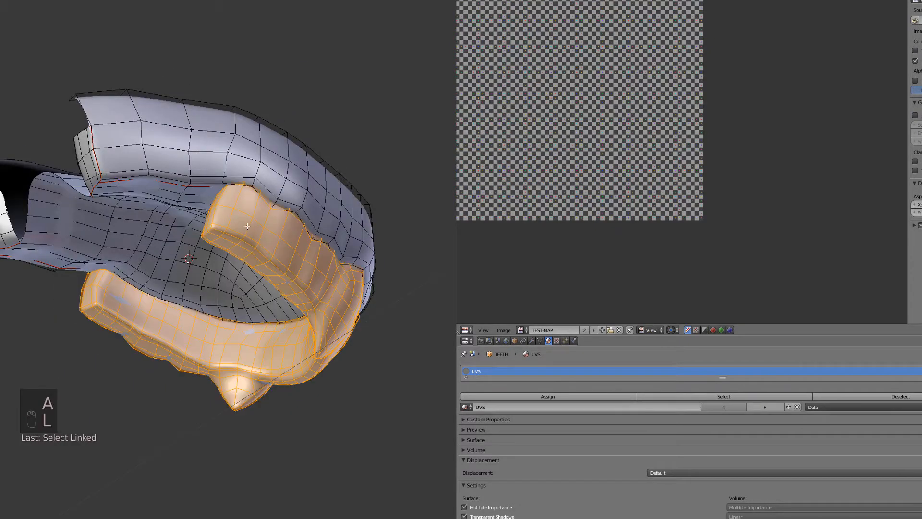
{"action": "key", "text": "shift+h"}
{"action": "key", "text": "a"}
Mark a seam along the upper teeth's inner edge loop and around both back ends
{"action": "middle_click_drag", "start_coordinate": [247, 222], "coordinate": [120, 240]}
{"action": "right_click", "coordinate": [257, 216], "text": "alt"}
{"action": "right_click", "coordinate": [71, 246], "text": "alt+shift"}
{"action": "middle_click_drag", "start_coordinate": [64, 281], "coordinate": [283, 262]}
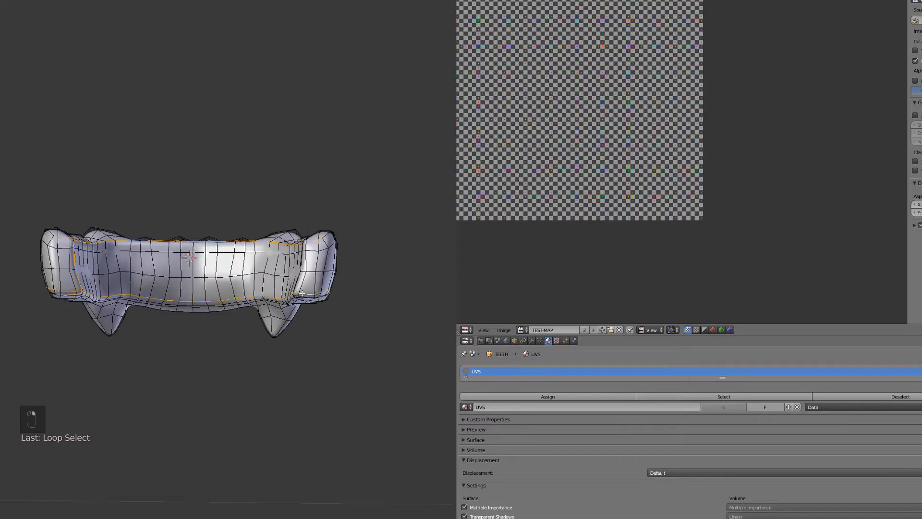
{"action": "key", "text": "ctrl+z"}
{"action": "middle_click_drag", "start_coordinate": [302, 294], "coordinate": [263, 287]}
{"action": "right_click", "coordinate": [310, 250], "text": "alt+shift"}
{"action": "key", "text": "ctrl+e"}
{"action": "left_click", "coordinate": [264, 287]}
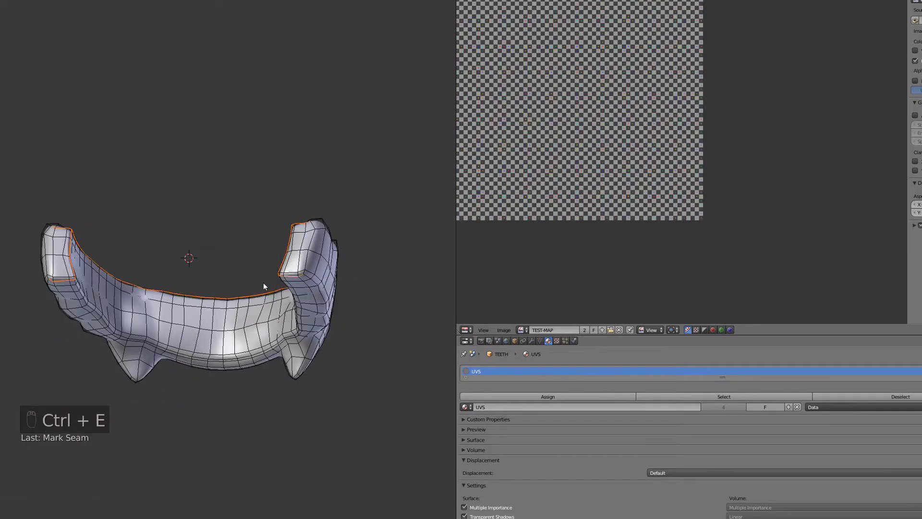
Reveal the hidden upper gum, select the entire upper teeth and gum mesh and unwrap it
{"action": "key", "text": "a"}
{"action": "key", "text": "a"}
{"action": "middle_click_drag", "start_coordinate": [122, 343], "coordinate": [147, 357]}
{"action": "middle_click_drag", "start_coordinate": [91, 374], "coordinate": [72, 384]}
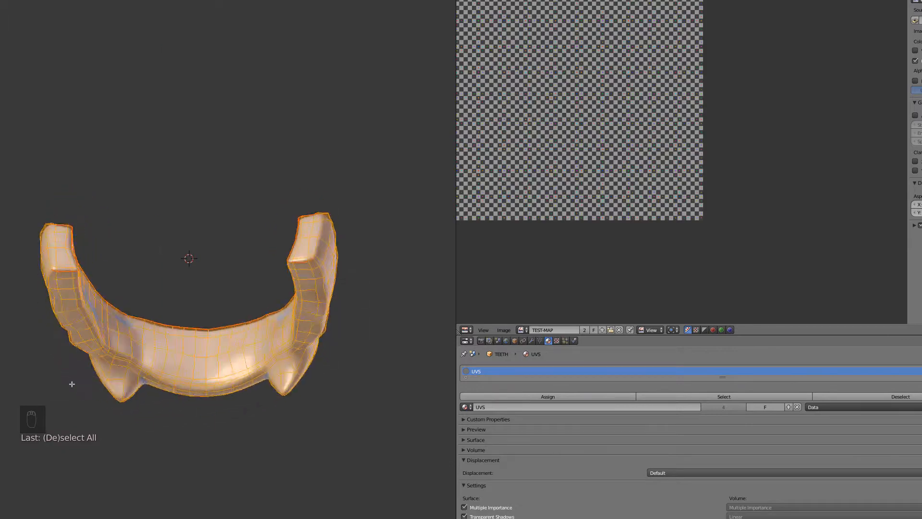
{"action": "key", "text": "alt+h"}
{"action": "key", "text": "a"}
{"action": "key", "text": "a"}
{"action": "key", "text": "a"}
{"action": "key", "text": "u"}
{"action": "left_click", "coordinate": [199, 322]}
Display the checker texture on the upper teeth and gum and examine it from the outside
{"action": "key", "text": "alt+z"}
{"action": "key", "text": "a"}
{"action": "middle_click_drag", "start_coordinate": [278, 404], "coordinate": [388, 318]}
{"action": "scroll", "coordinate": [227, 383], "scroll_direction": "down", "scroll_amount": 4}
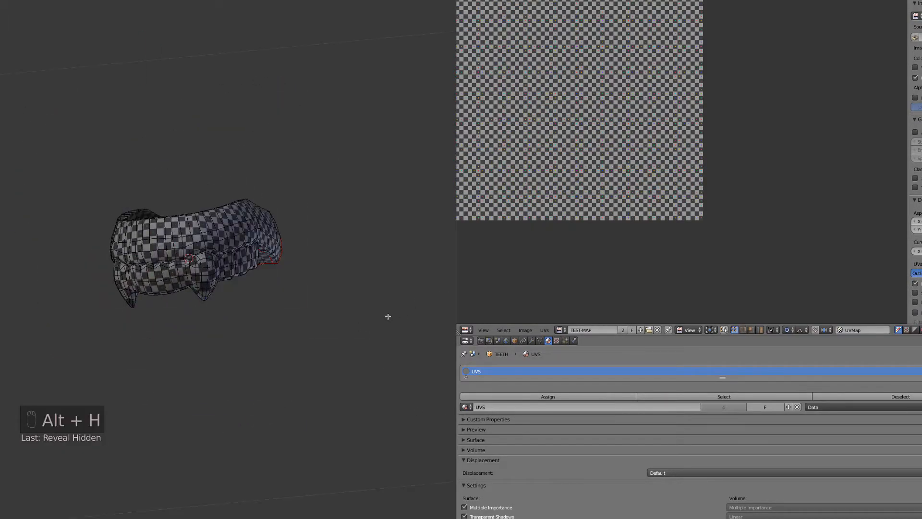
Leave local view and temporarily hide the body to examine the textured mouth parts beside the eyes
{"action": "key", "text": "KP_Divide"}
{"action": "key", "text": "z"}
{"action": "key", "text": "alt+z"}
{"action": "key", "text": "h"}
{"action": "middle_click_drag", "start_coordinate": [332, 222], "coordinate": [208, 336]}
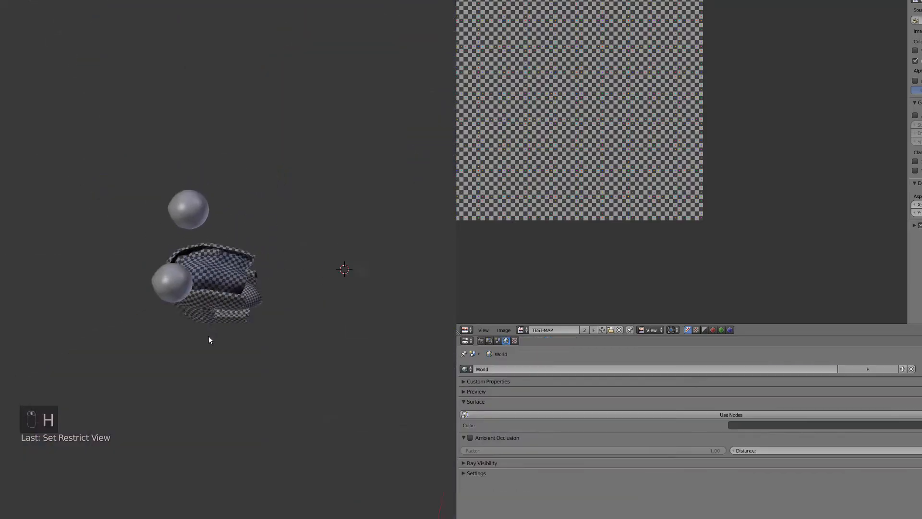
{"action": "key", "text": "alt+h"}
{"action": "key", "text": "alt+z"}
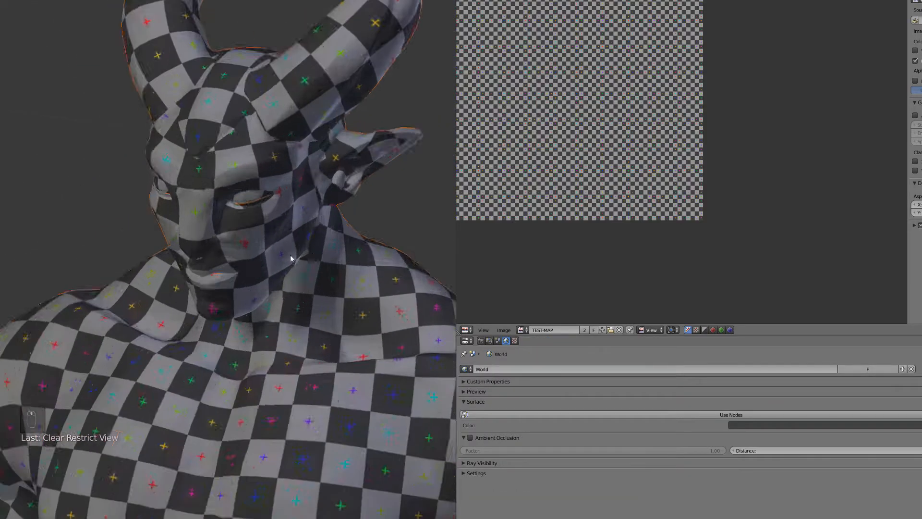
Isolate the eyeballs in local view and open their mesh for editing, with hidden geometry revealed and nothing selected
{"action": "key", "text": "z"}
{"action": "right_click", "coordinate": [265, 174]}
{"action": "key", "text": "KP_Divide"}
{"action": "key", "text": "KP_1"}
{"action": "key", "text": "z"}
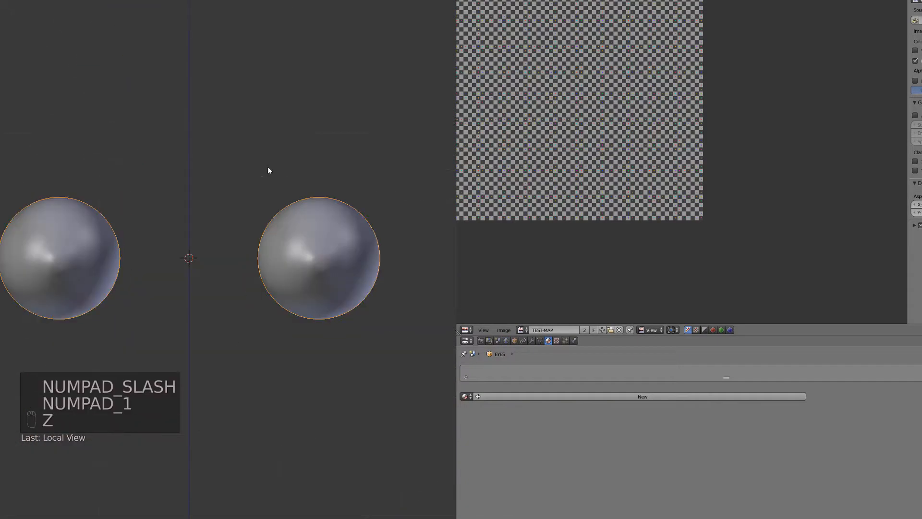
{"action": "key", "text": "Tab"}
{"action": "key", "text": "alt+h"}
{"action": "key", "text": "a"}
{"action": "middle_click_drag", "start_coordinate": [264, 134], "coordinate": [206, 222]}
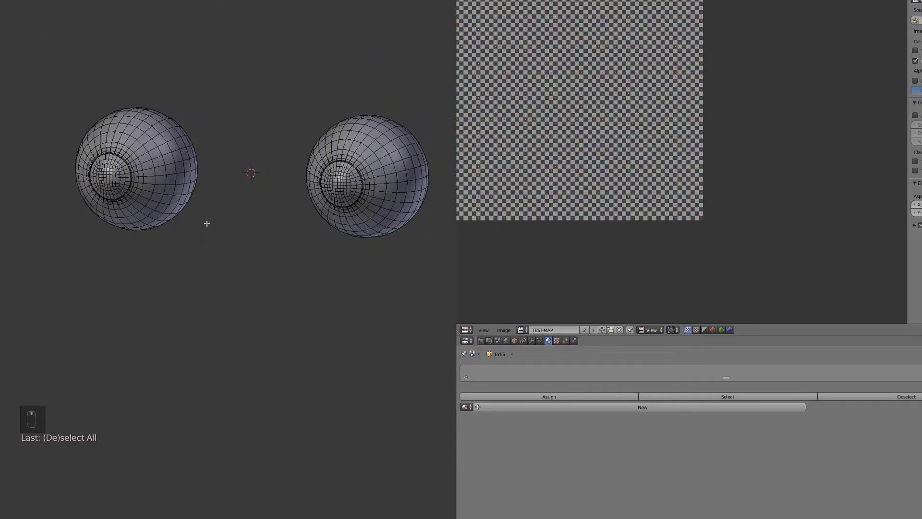
Select the iris border loop and the horizontal edge loop on one eyeball, leaving out the edges that cross the iris
{"action": "middle_click_drag", "start_coordinate": [321, 237], "coordinate": [236, 238], "text": "shift"}
{"action": "scroll", "coordinate": [236, 238], "scroll_direction": "up", "scroll_amount": 4}
{"action": "right_click", "coordinate": [330, 83], "text": "alt"}
{"action": "middle_click_drag", "start_coordinate": [131, 119], "coordinate": [385, 204], "text": "shift"}
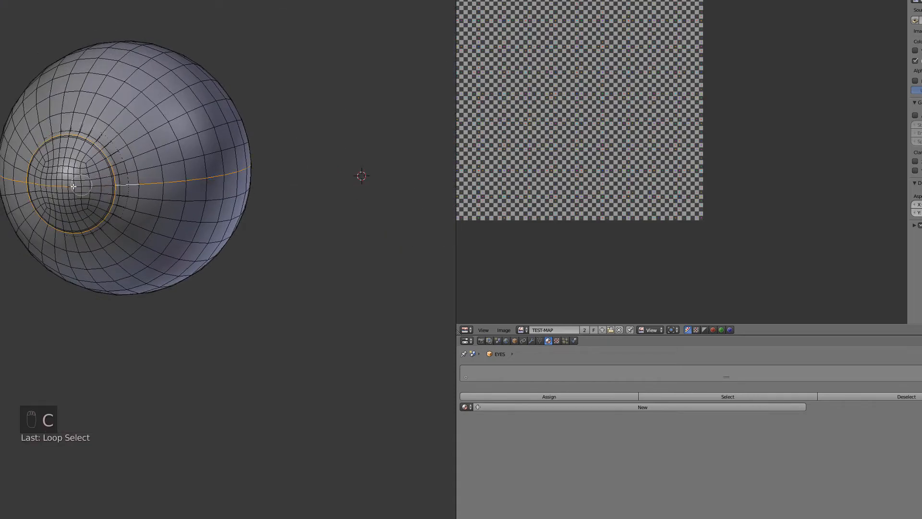
{"action": "right_click", "coordinate": [51, 188]}
{"action": "scroll", "coordinate": [52, 190], "scroll_direction": "up", "scroll_amount": 8}
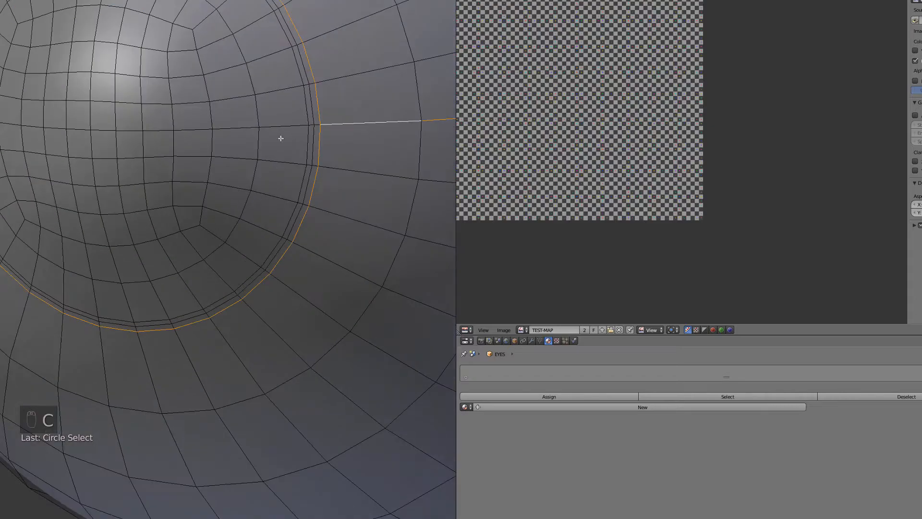
{"action": "scroll", "coordinate": [297, 230], "scroll_direction": "down", "scroll_amount": 6}
{"action": "scroll", "coordinate": [268, 204], "scroll_direction": "down", "scroll_amount": 5}
{"action": "key", "text": "c"}
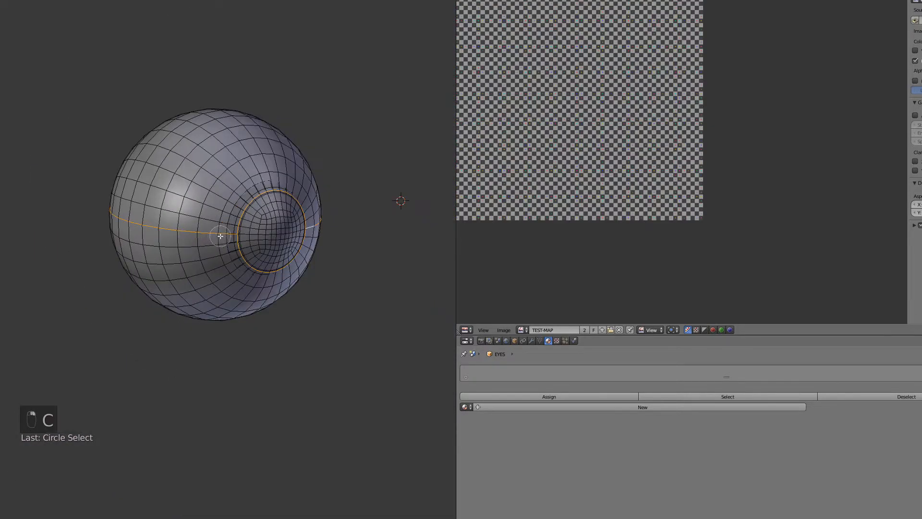
Limit the horizontal selection to one side of each eyeball, from iris to back pole, and mark the selected edges as seams
{"action": "middle_click_drag", "start_coordinate": [175, 231], "coordinate": [183, 210]}
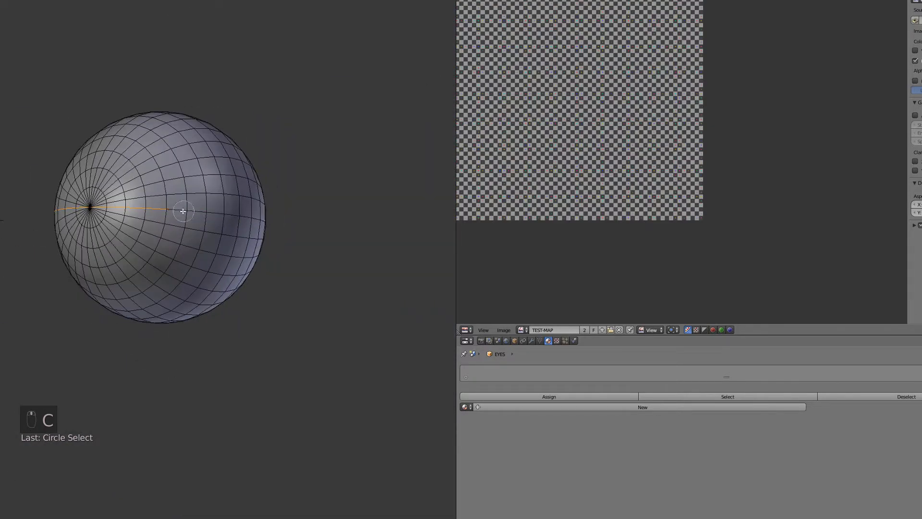
{"action": "right_click", "coordinate": [109, 207]}
{"action": "scroll", "coordinate": [109, 207], "scroll_direction": "down", "scroll_amount": 3}
{"action": "middle_click_drag", "start_coordinate": [185, 260], "coordinate": [25, 261]}
{"action": "scroll", "coordinate": [190, 283], "scroll_direction": "up", "scroll_amount": 4}
{"action": "middle_click_drag", "start_coordinate": [398, 283], "coordinate": [237, 309], "text": "shift"}
{"action": "scroll", "coordinate": [237, 309], "scroll_direction": "up", "scroll_amount": 5}
{"action": "scroll", "coordinate": [380, 217], "scroll_direction": "down", "scroll_amount": 6}
{"action": "middle_click_drag", "start_coordinate": [379, 217], "coordinate": [129, 229]}
{"action": "scroll", "coordinate": [140, 229], "scroll_direction": "down", "scroll_amount": 5}
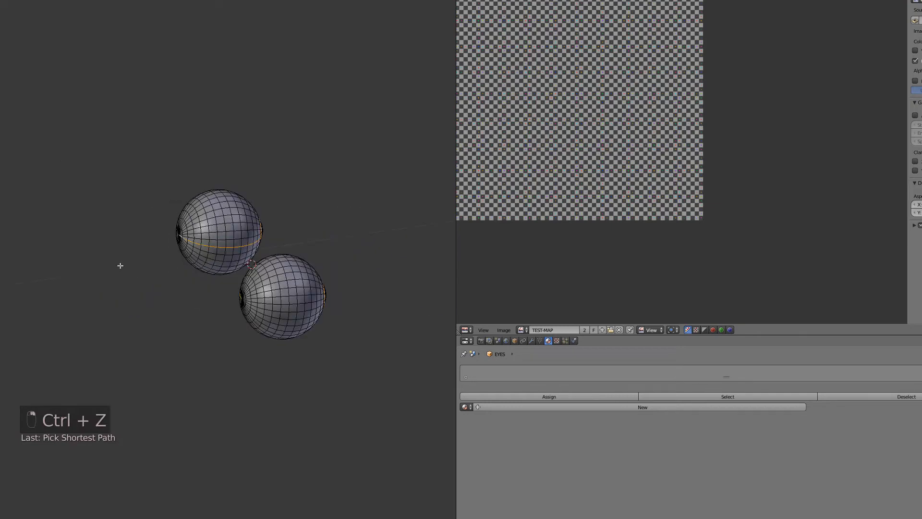
{"action": "key", "text": "ctrl+e"}
{"action": "left_click", "coordinate": [120, 264]}
{"action": "middle_click_drag", "start_coordinate": [120, 264], "coordinate": [117, 281]}
Hide the outer eyeball shells to examine the separate parts inside them
{"action": "key", "text": "ctrl+l"}
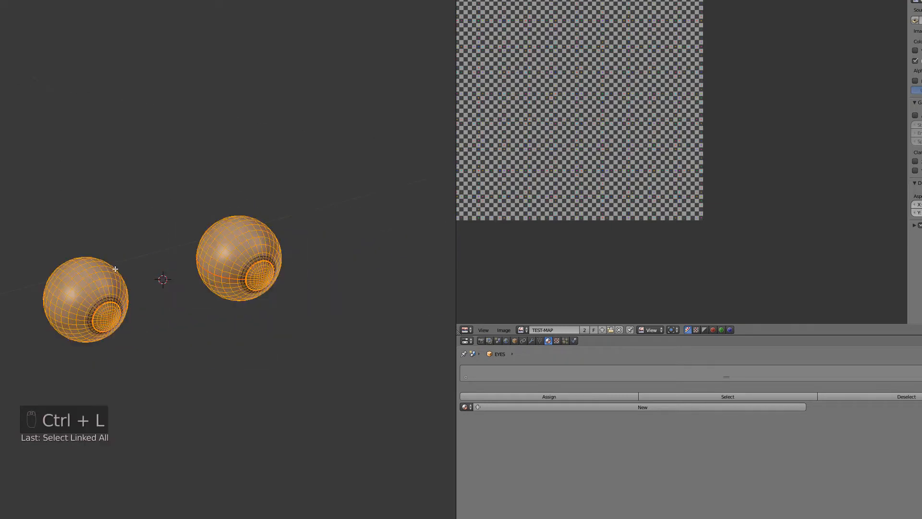
{"action": "key", "text": "h"}
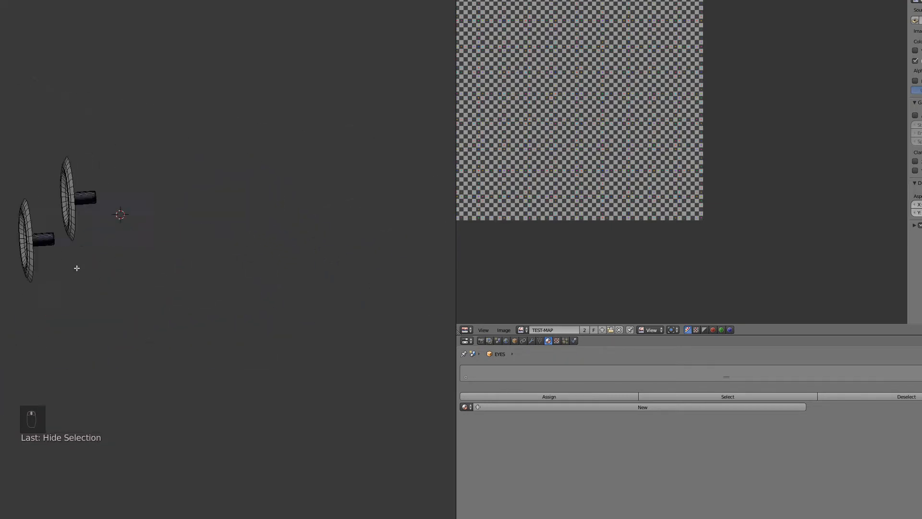
{"action": "middle_click_drag", "start_coordinate": [77, 268], "coordinate": [158, 267]}
Reveal the hidden eyeball geometry, select the entire mesh and unwrap it
{"action": "key", "text": "alt+h"}
{"action": "key", "text": "a"}
{"action": "key", "text": "a"}
{"action": "key", "text": "a"}
{"action": "key", "text": "u"}
{"action": "left_click", "coordinate": [159, 269]}
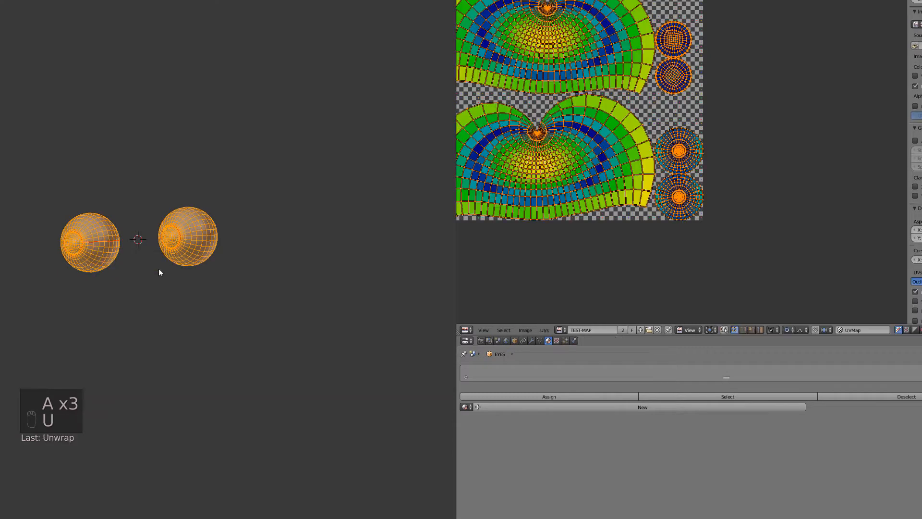
Mark a seam along the unseamed horizontal side of one eyeball, from the iris border to the back pole
{"action": "scroll", "coordinate": [194, 349], "scroll_direction": "up", "scroll_amount": 2}
{"action": "mouse_move", "coordinate": [182, 350]}
{"action": "middle_mouse_down"}
{"action": "mouse_move", "coordinate": [203, 354]}
{"action": "mouse_move", "coordinate": [181, 354]}
{"action": "middle_mouse_up"}
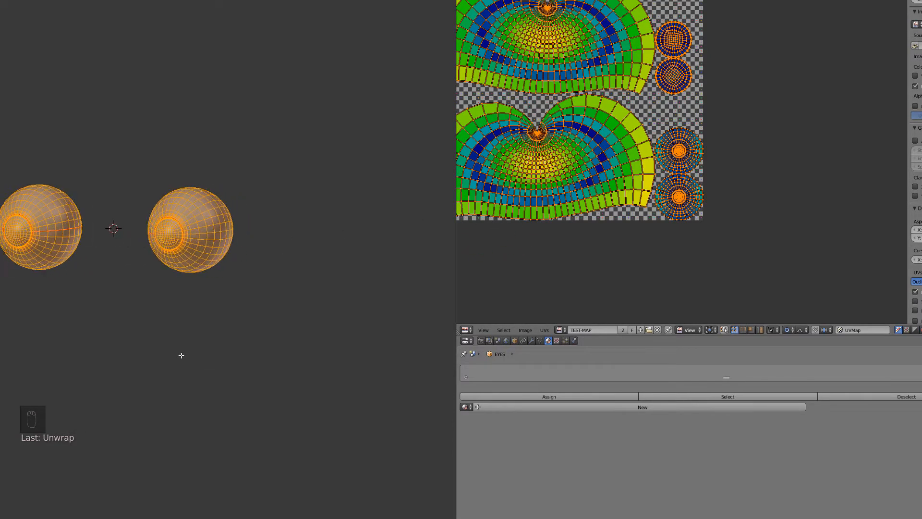
{"action": "scroll", "coordinate": [181, 353], "scroll_direction": "up", "scroll_amount": 3}
{"action": "middle_click_drag", "start_coordinate": [144, 305], "coordinate": [237, 234]}
{"action": "key", "text": "Tab"}
{"action": "key", "text": "Tab"}
{"action": "scroll", "coordinate": [233, 240], "scroll_direction": "up", "scroll_amount": 3}
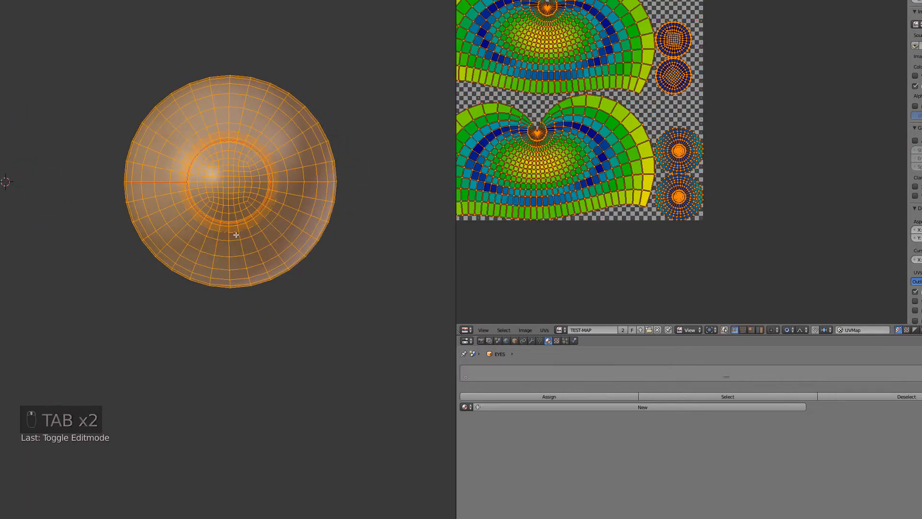
{"action": "right_click", "coordinate": [271, 183]}
{"action": "scroll", "coordinate": [280, 187], "scroll_direction": "up", "scroll_amount": 4}
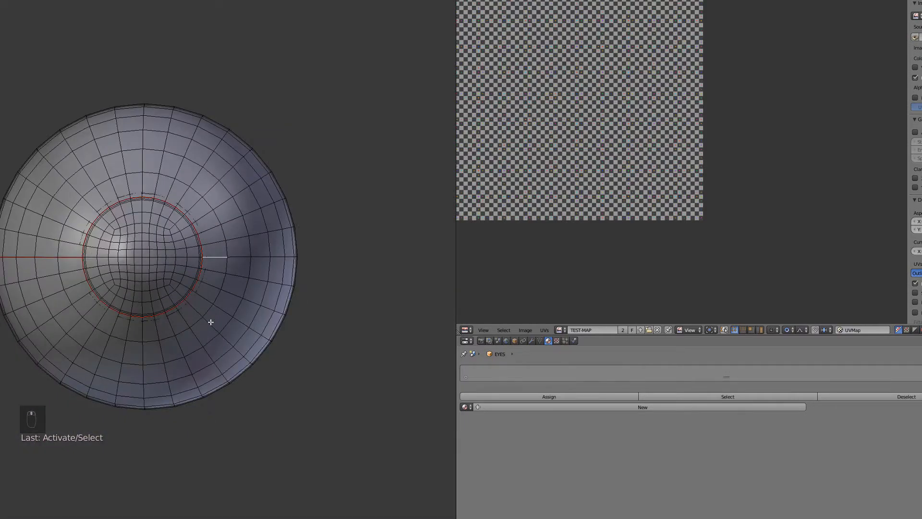
{"action": "middle_click_drag", "start_coordinate": [210, 322], "coordinate": [60, 332]}
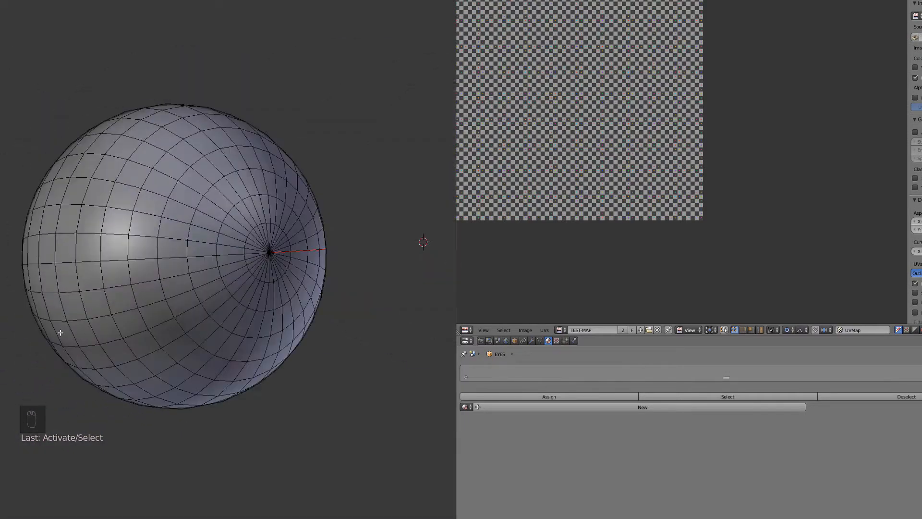
{"action": "middle_click_drag", "start_coordinate": [235, 261], "coordinate": [253, 276]}
{"action": "key", "text": "ctrl+e"}
{"action": "left_click", "coordinate": [275, 262]}
Mark the matching second horizontal seam on the other eyeball, from the iris border to the back pole
{"action": "scroll", "coordinate": [253, 276], "scroll_direction": "down", "scroll_amount": 3}
{"action": "middle_click_drag", "start_coordinate": [356, 295], "coordinate": [166, 276], "text": "shift"}
{"action": "right_click", "coordinate": [392, 251]}
{"action": "scroll", "coordinate": [91, 293], "scroll_direction": "up", "scroll_amount": 2}
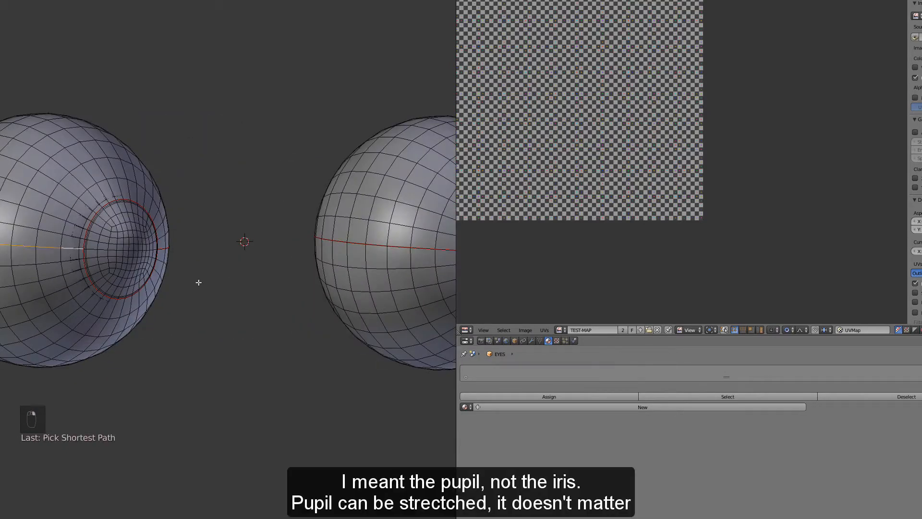
{"action": "key", "text": "ctrl+e"}
{"action": "left_click", "coordinate": [198, 282]}
{"action": "scroll", "coordinate": [199, 288], "scroll_direction": "down", "scroll_amount": 3}
{"action": "middle_click_drag", "start_coordinate": [199, 288], "coordinate": [147, 288]}
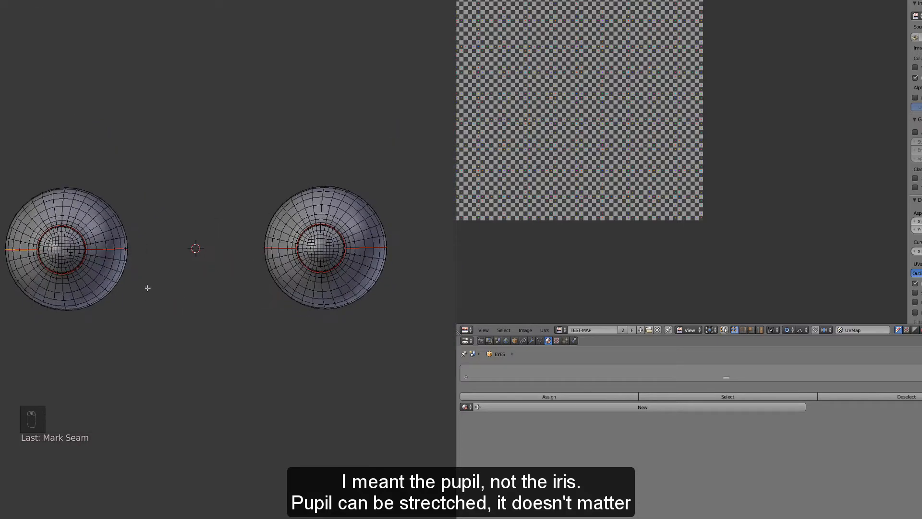
Clear all seams from the entire eyes mesh
{"action": "key", "text": "a"}
{"action": "key", "text": "a"}
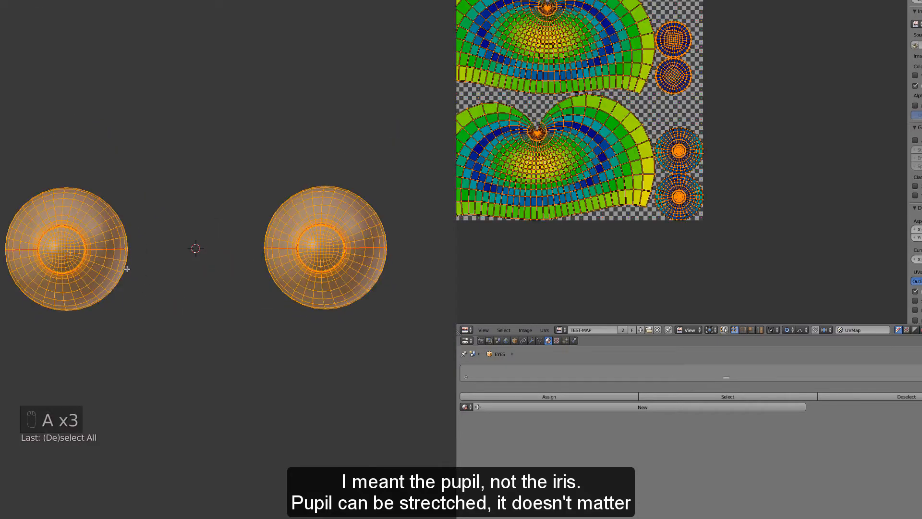
{"action": "key", "text": "ctrl+e"}
{"action": "left_click", "coordinate": [120, 277]}
{"action": "middle_click_drag", "start_coordinate": [117, 274], "coordinate": [211, 289], "text": "shift"}
{"action": "scroll", "coordinate": [187, 277], "scroll_direction": "up", "scroll_amount": 1}
Select the vertical edge loop and iris border loop on the eyeballs, leaving out the edges crossing the first iris
{"action": "key", "text": "a"}
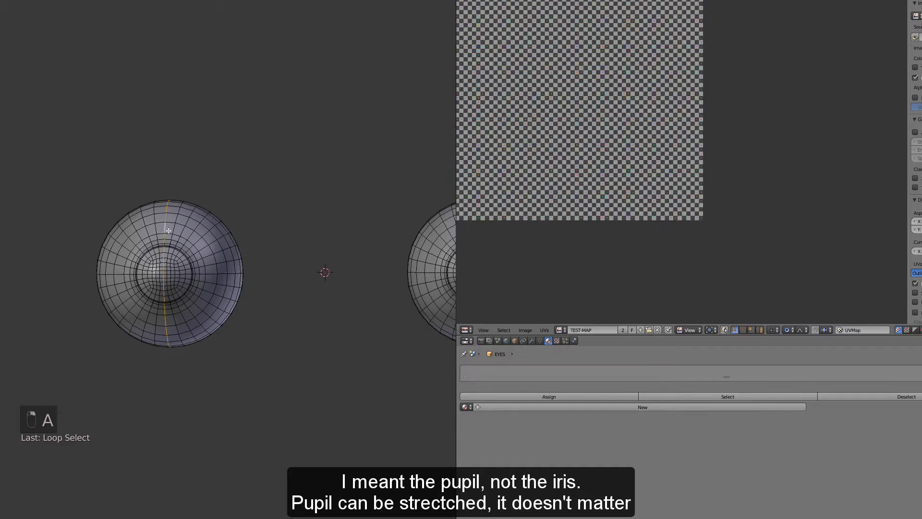
{"action": "middle_click_drag", "start_coordinate": [168, 230], "coordinate": [1, 224], "text": "shift"}
{"action": "middle_click_drag", "start_coordinate": [308, 219], "coordinate": [493, 204], "text": "shift"}
{"action": "scroll", "coordinate": [181, 183], "scroll_direction": "up", "scroll_amount": 5}
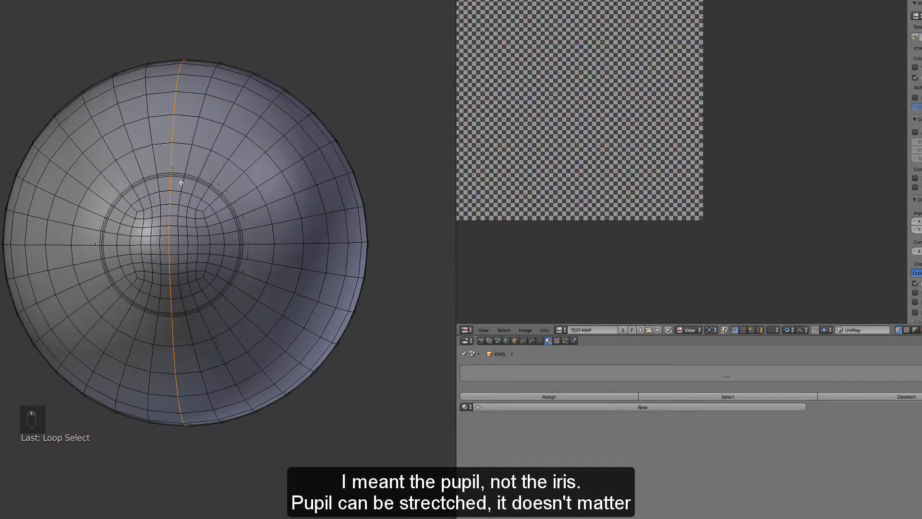
{"action": "key", "text": "c"}
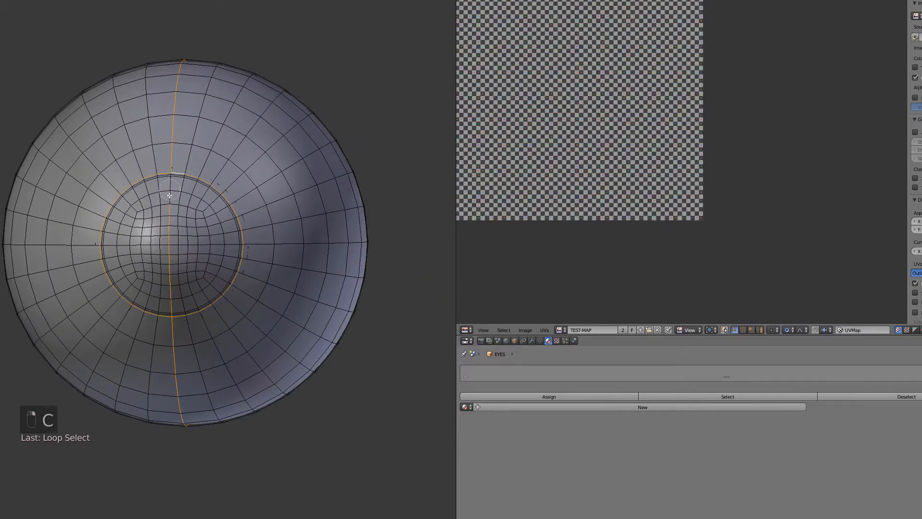
{"action": "right_click", "coordinate": [172, 305]}
Deselect the vertical edges crossing the other iris and mark the remaining selected loops as seams
{"action": "scroll", "coordinate": [234, 319], "scroll_direction": "down", "scroll_amount": 3}
{"action": "middle_click_drag", "start_coordinate": [235, 319], "coordinate": [150, 321], "text": "shift"}
{"action": "scroll", "coordinate": [240, 176], "scroll_direction": "up", "scroll_amount": 5}
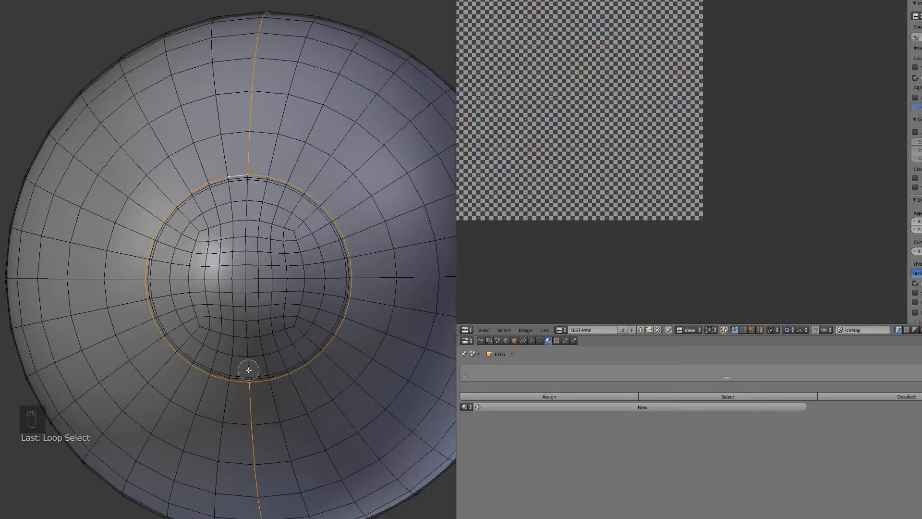
{"action": "scroll", "coordinate": [248, 369], "scroll_direction": "down", "scroll_amount": 3}
{"action": "key", "text": "ctrl+e"}
{"action": "left_click", "coordinate": [239, 344]}
{"action": "scroll", "coordinate": [235, 338], "scroll_direction": "down", "scroll_amount": 3}
Select the entire eyes mesh, unwrap it with the vertical seams and examine the resulting UV islands
{"action": "key", "text": "a"}
{"action": "key", "text": "a"}
{"action": "key", "text": "a"}
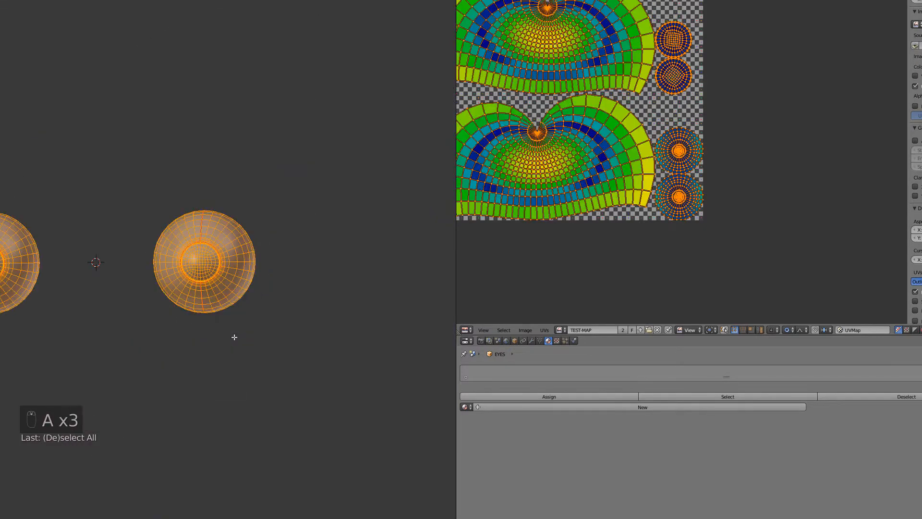
{"action": "key", "text": "u"}
{"action": "left_click", "coordinate": [235, 337]}
{"action": "scroll", "coordinate": [531, 190], "scroll_direction": "down", "scroll_amount": 1}
{"action": "scroll", "coordinate": [466, 222], "scroll_direction": "down", "scroll_amount": 2}
{"action": "scroll", "coordinate": [468, 269], "scroll_direction": "up", "scroll_amount": 2}
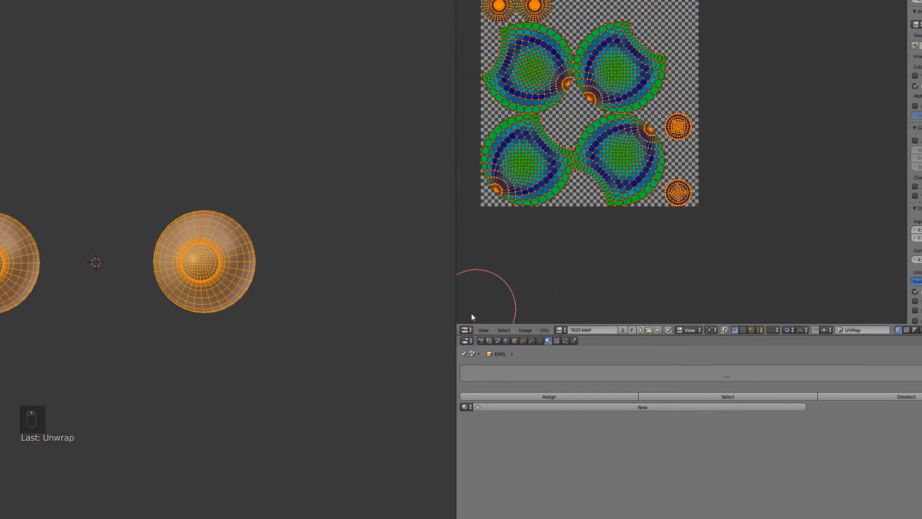
{"action": "scroll", "coordinate": [581, 225], "scroll_direction": "up", "scroll_amount": 4}
{"action": "key", "text": "a"}
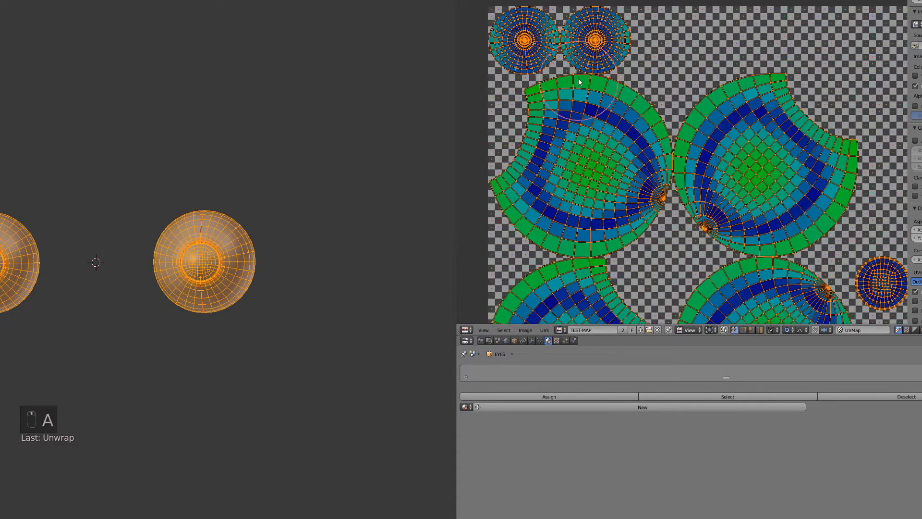
{"action": "left_click", "coordinate": [544, 330]}
{"action": "scroll", "coordinate": [552, 288], "scroll_direction": "up", "scroll_amount": 3}
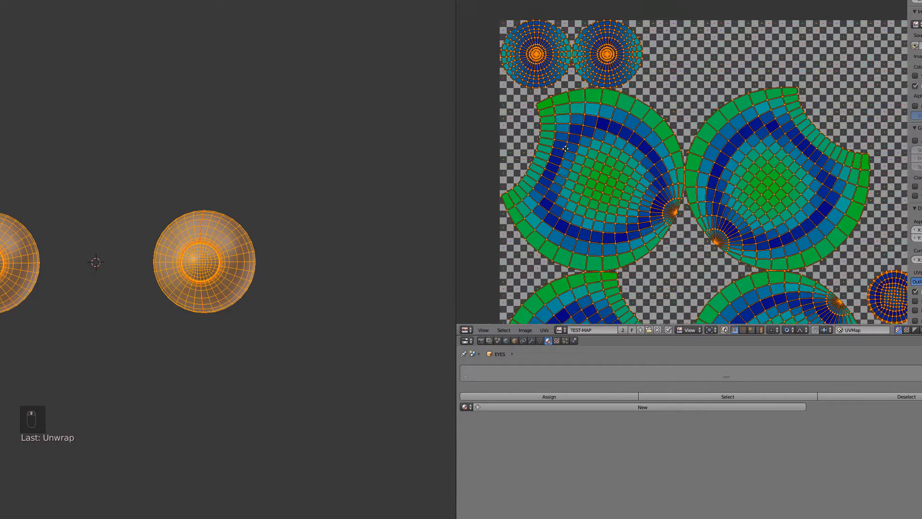
Assign the UVS material to the eyes and display the checker texture on them
{"action": "left_click", "coordinate": [476, 407]}
{"action": "left_click", "coordinate": [485, 424]}
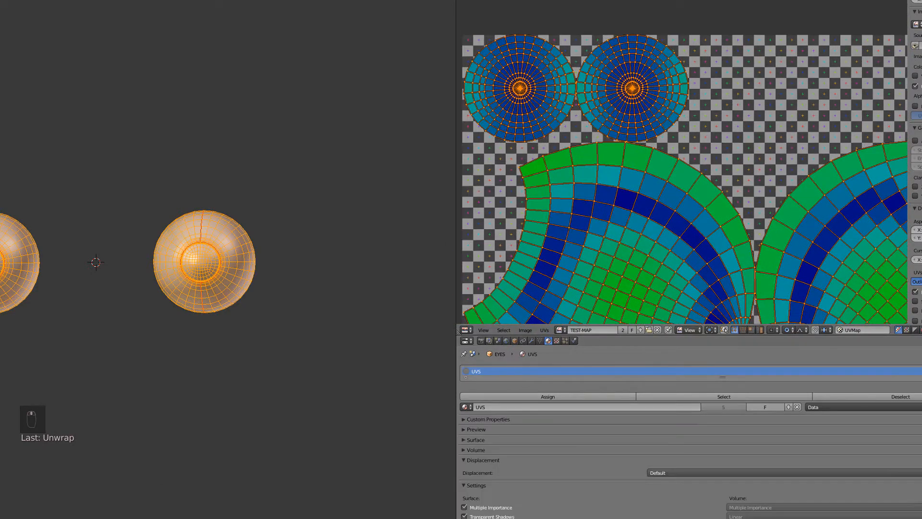
{"action": "key", "text": "alt+z"}
{"action": "scroll", "coordinate": [216, 334], "scroll_direction": "up", "scroll_amount": 3}
{"action": "scroll", "coordinate": [216, 334], "scroll_direction": "down", "scroll_amount": 2}
{"action": "scroll", "coordinate": [632, 129], "scroll_direction": "up", "scroll_amount": 2}
Select one of the two large circular UV islands and move it roughly over the other one
{"action": "key", "text": "a"}
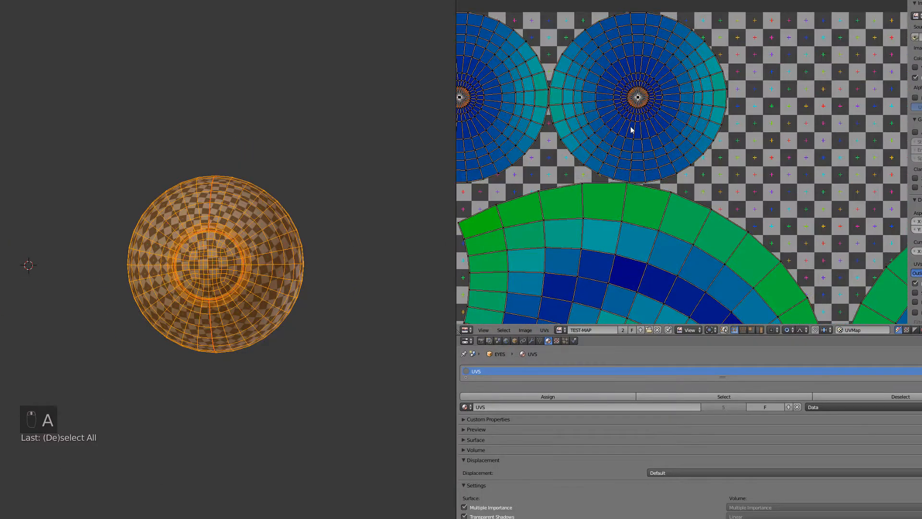
{"action": "scroll", "coordinate": [636, 116], "scroll_direction": "down", "scroll_amount": 2}
{"action": "scroll", "coordinate": [802, 148], "scroll_direction": "up", "scroll_amount": 3}
{"action": "key", "text": "g"}
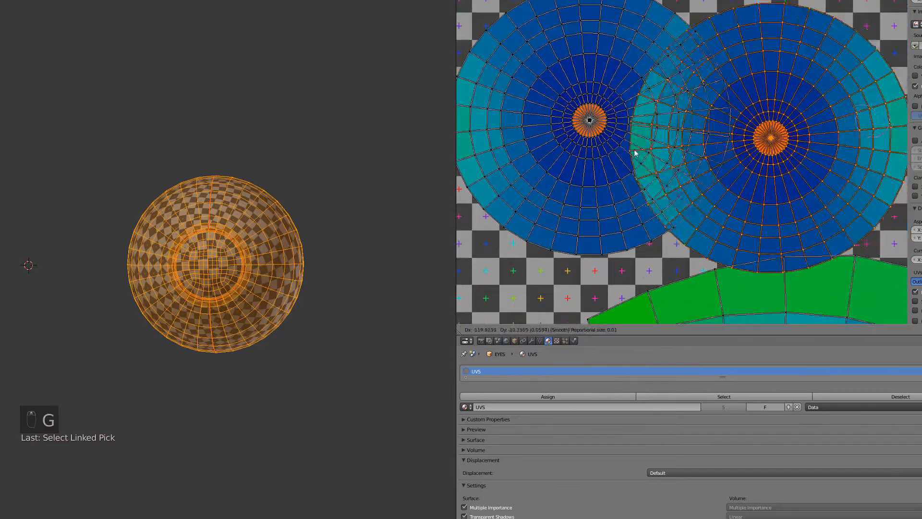
{"action": "left_click", "coordinate": [548, 138]}
{"action": "scroll", "coordinate": [655, 165], "scroll_direction": "up", "scroll_amount": 4}
Fine-tune the moved circular island's position until its outline lines up with the island beneath it
{"action": "key", "text": "g"}
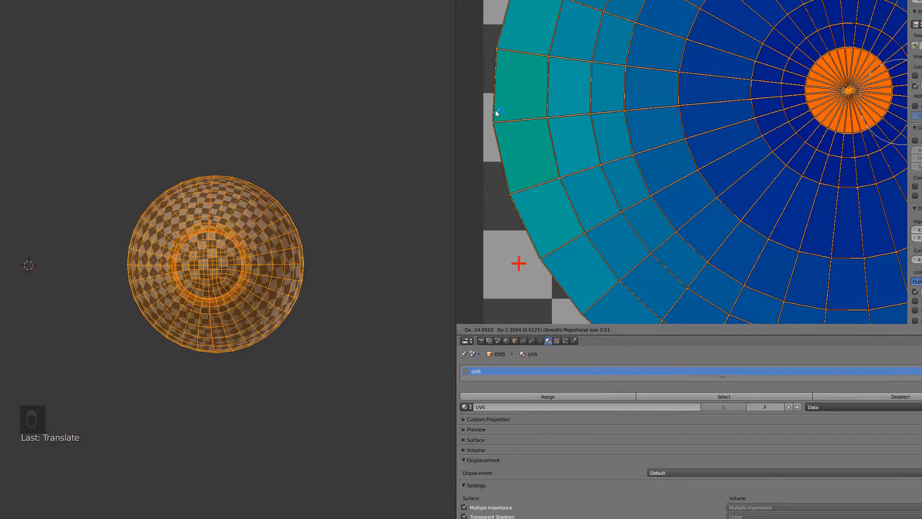
{"action": "left_click", "coordinate": [613, 136]}
{"action": "scroll", "coordinate": [590, 192], "scroll_direction": "up", "scroll_amount": 8}
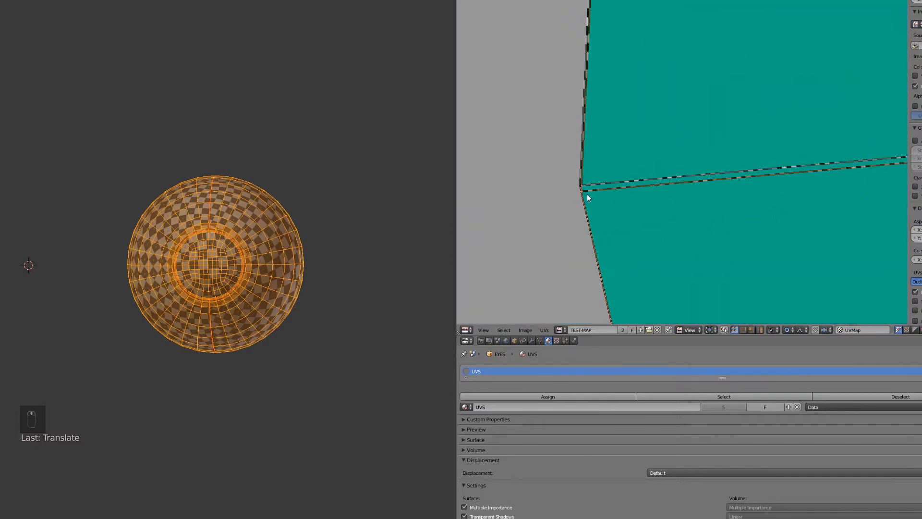
{"action": "left_click", "coordinate": [582, 143]}
{"action": "scroll", "coordinate": [631, 181], "scroll_direction": "down", "scroll_amount": 10}
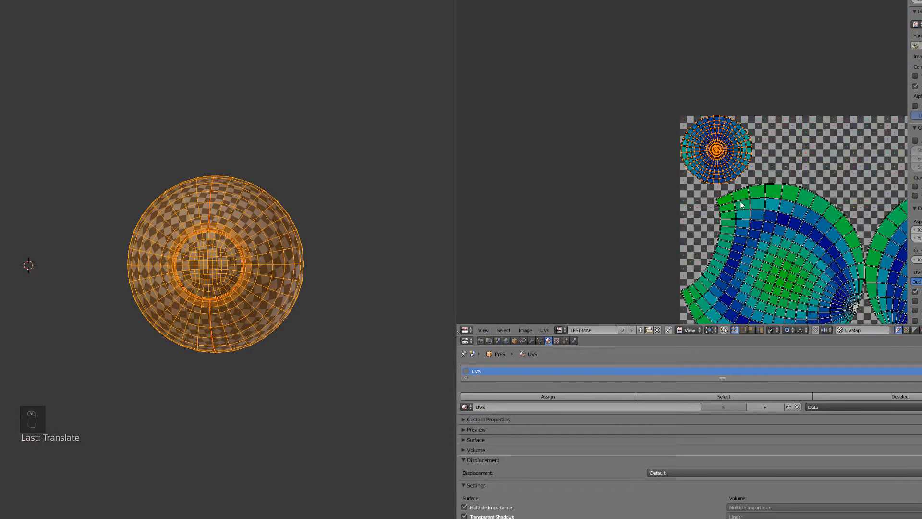
Hide one eyeball's outer shell and front cap so its inner part can be worked on
{"action": "key", "text": "a"}
{"action": "key", "text": "b"}
{"action": "left_click_drag", "start_coordinate": [598, 91], "coordinate": [597, 90]}
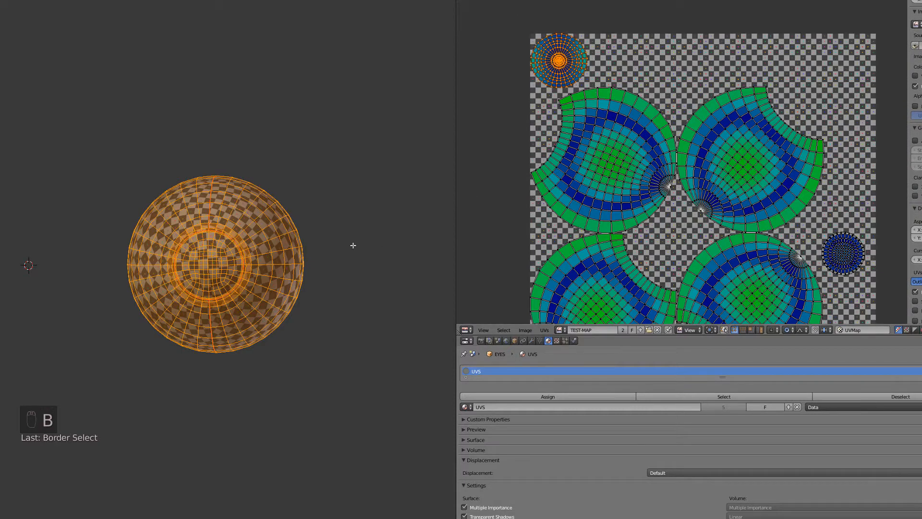
{"action": "key", "text": "a"}
{"action": "key", "text": "a"}
{"action": "key", "text": "a"}
{"action": "key", "text": "l"}
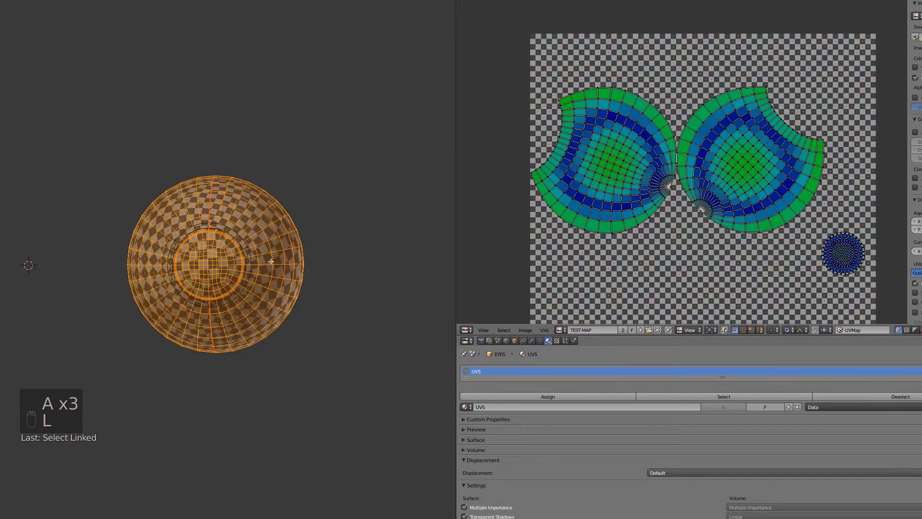
{"action": "key", "text": "h"}
Select the stacked circular UV islands, enlarge them to over twice their size and position them inside the texture's corner
{"action": "key", "text": "a"}
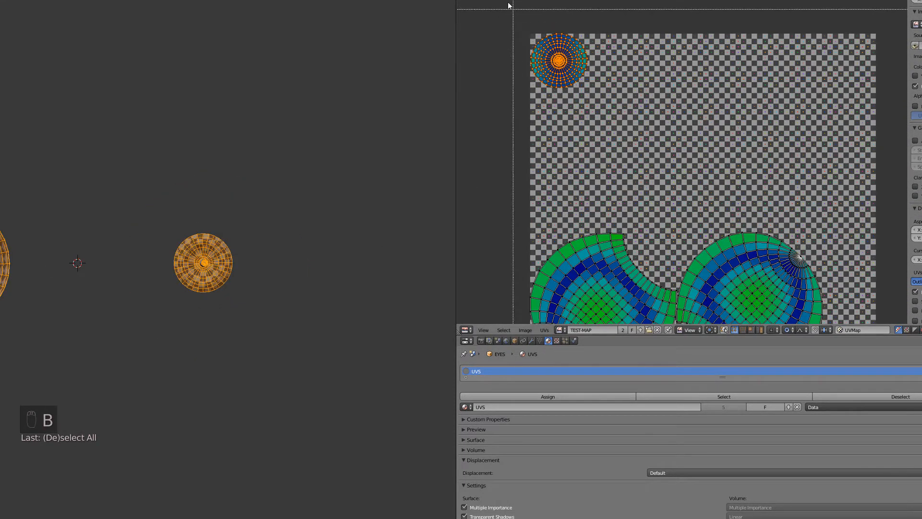
{"action": "key", "text": "s"}
{"action": "left_click", "coordinate": [628, 97]}
{"action": "key", "text": "g"}
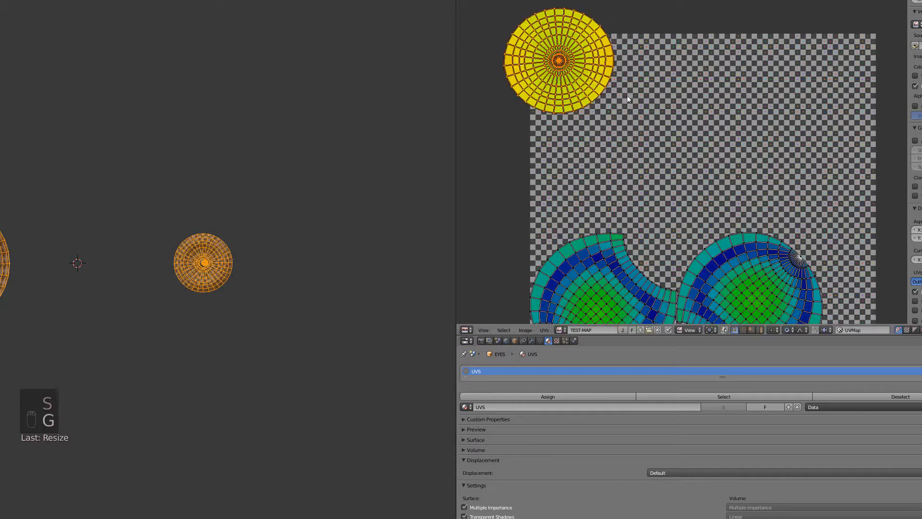
{"action": "left_click", "coordinate": [657, 126]}
{"action": "key", "text": "s"}
{"action": "left_click", "coordinate": [665, 140]}
{"action": "key", "text": "g"}
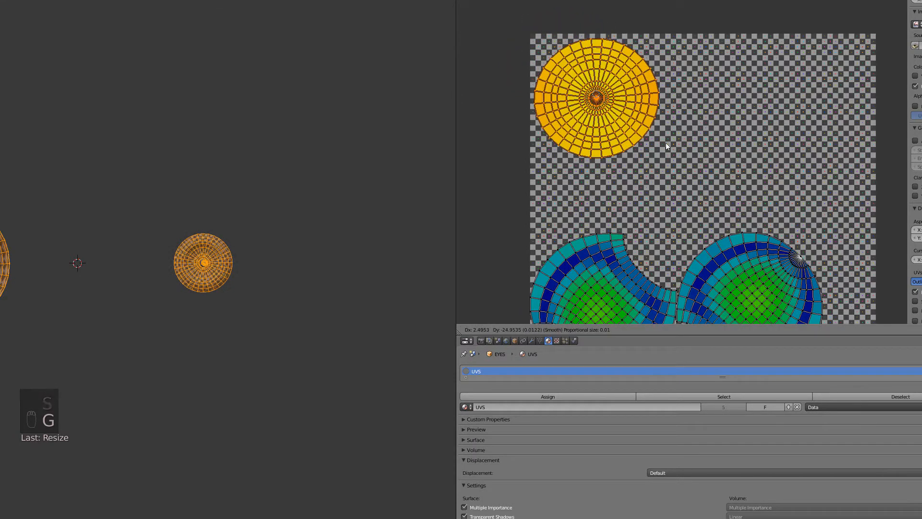
Reveal the hidden eyeball parts and deselect the whole mesh
{"action": "middle_click_drag", "start_coordinate": [284, 309], "coordinate": [345, 177], "text": "shift"}
{"action": "key", "text": "alt+h"}
{"action": "key", "text": "a"}
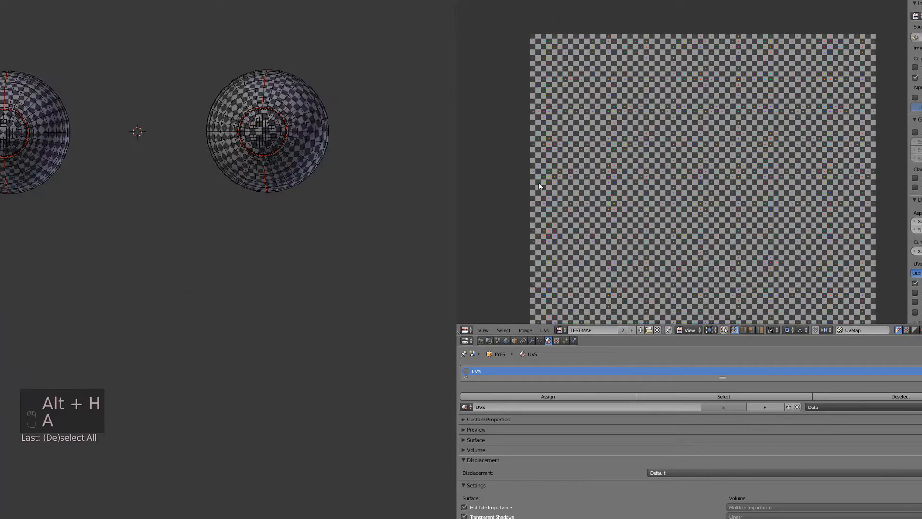
Select the four large eyeball-shell UV islands and move them together outside the texture area
{"action": "key", "text": "a"}
{"action": "scroll", "coordinate": [543, 206], "scroll_direction": "down", "scroll_amount": 4}
{"action": "middle_click_drag", "start_coordinate": [609, 234], "coordinate": [575, 185]}
{"action": "scroll", "coordinate": [575, 185], "scroll_direction": "up", "scroll_amount": 2}
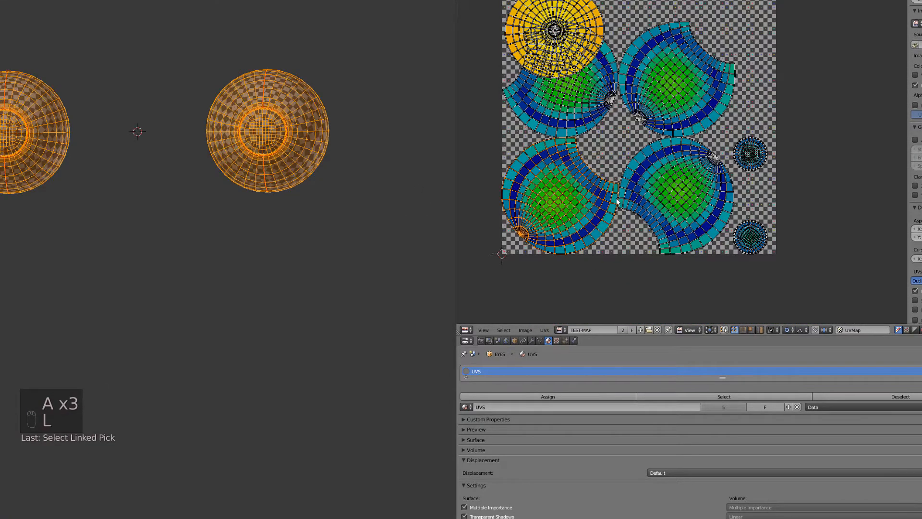
{"action": "key", "text": "shift+l"}
{"action": "key", "text": "shift+l"}
{"action": "key", "text": "shift+l"}
{"action": "scroll", "coordinate": [666, 129], "scroll_direction": "down", "scroll_amount": 3}
{"action": "key", "text": "g"}
{"action": "left_click", "coordinate": [531, 143]}
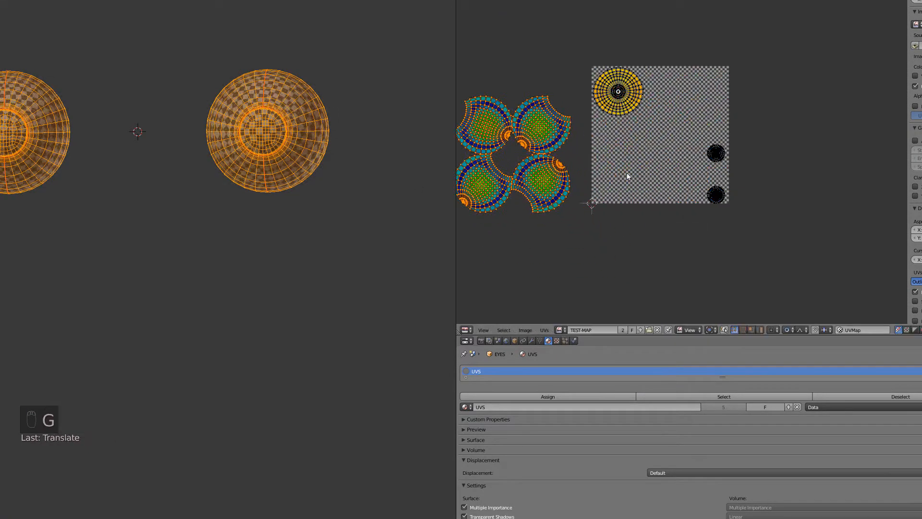
Box-select the two small circular UV islands and move them outside the texture area as well
{"action": "key", "text": "a"}
{"action": "scroll", "coordinate": [672, 130], "scroll_direction": "up", "scroll_amount": 3}
{"action": "key", "text": "b"}
{"action": "left_click_drag", "start_coordinate": [699, 107], "coordinate": [785, 262]}
{"action": "scroll", "coordinate": [741, 156], "scroll_direction": "down", "scroll_amount": 2}
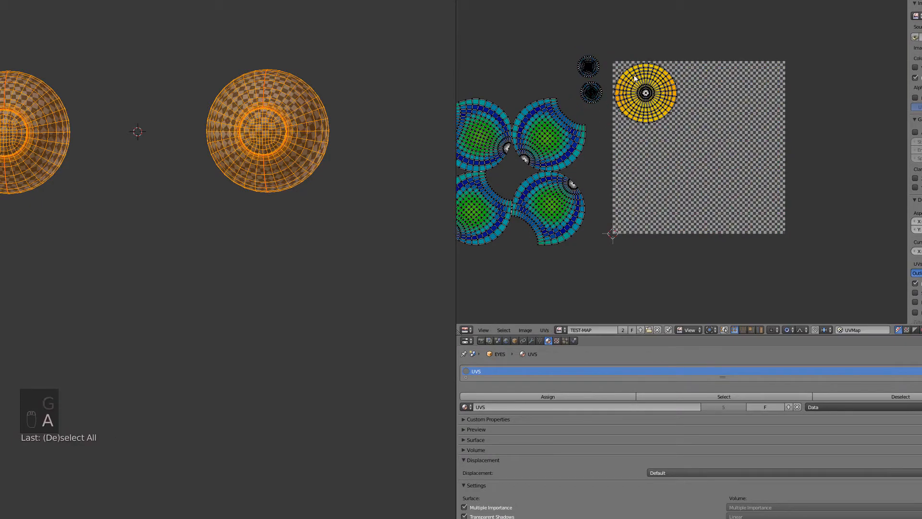
Nudge the stacked circular UV islands so they sit just inside the texture's upper-left corner
{"action": "middle_click_drag", "start_coordinate": [693, 134], "coordinate": [742, 210]}
{"action": "scroll", "coordinate": [742, 210], "scroll_direction": "up", "scroll_amount": 3}
{"action": "key", "text": "g"}
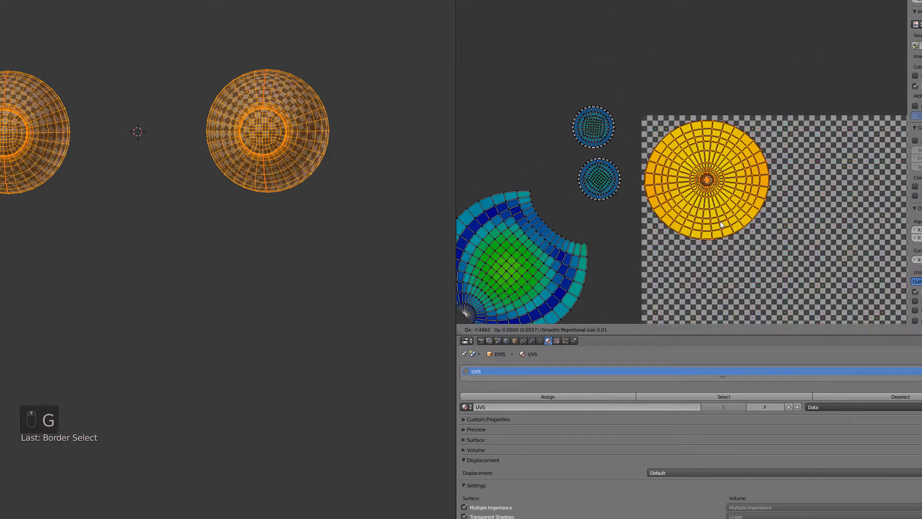
{"action": "left_click", "coordinate": [717, 222]}
{"action": "key", "text": "g"}
{"action": "left_click", "coordinate": [718, 213]}
Place one shell island in the texture's lower-right corner, rotated so its pinched tip faces the right edge
{"action": "scroll", "coordinate": [638, 242], "scroll_direction": "down", "scroll_amount": 3}
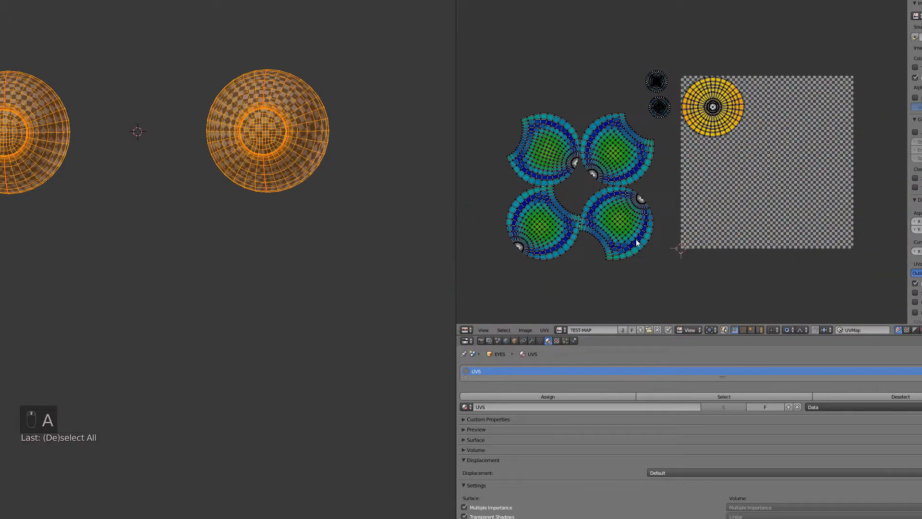
{"action": "key", "text": "l"}
{"action": "key", "text": "g"}
{"action": "left_click", "coordinate": [855, 226]}
{"action": "scroll", "coordinate": [840, 188], "scroll_direction": "up", "scroll_amount": 3}
{"action": "middle_click_drag", "start_coordinate": [840, 189], "coordinate": [692, 90]}
{"action": "key", "text": "r"}
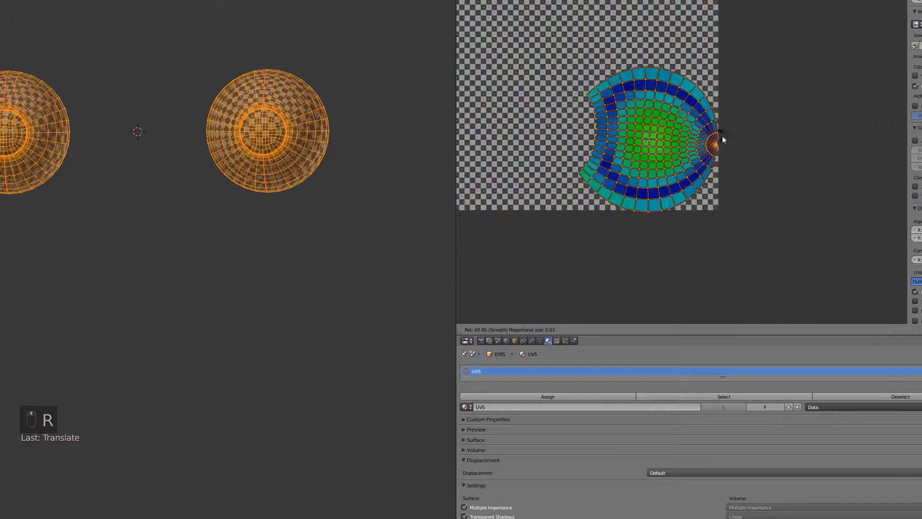
{"action": "left_click", "coordinate": [719, 135]}
{"action": "key", "text": "g"}
{"action": "left_click", "coordinate": [717, 133]}
{"action": "scroll", "coordinate": [718, 137], "scroll_direction": "down", "scroll_amount": 3}
{"action": "middle_click_drag", "start_coordinate": [747, 138], "coordinate": [790, 134]}
Place a second shell island beside the first, rotated to the same direction with its tip tucked into the neighbour's concave side
{"action": "key", "text": "a"}
{"action": "key", "text": "l"}
{"action": "key", "text": "g"}
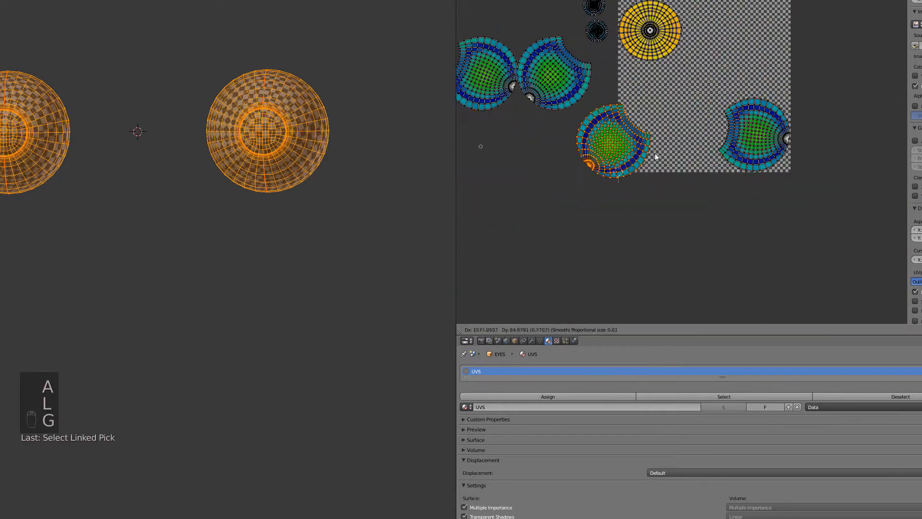
{"action": "left_click", "coordinate": [701, 158]}
{"action": "key", "text": "r"}
{"action": "left_click", "coordinate": [720, 182]}
{"action": "scroll", "coordinate": [663, 166], "scroll_direction": "up", "scroll_amount": 4}
{"action": "key", "text": "g"}
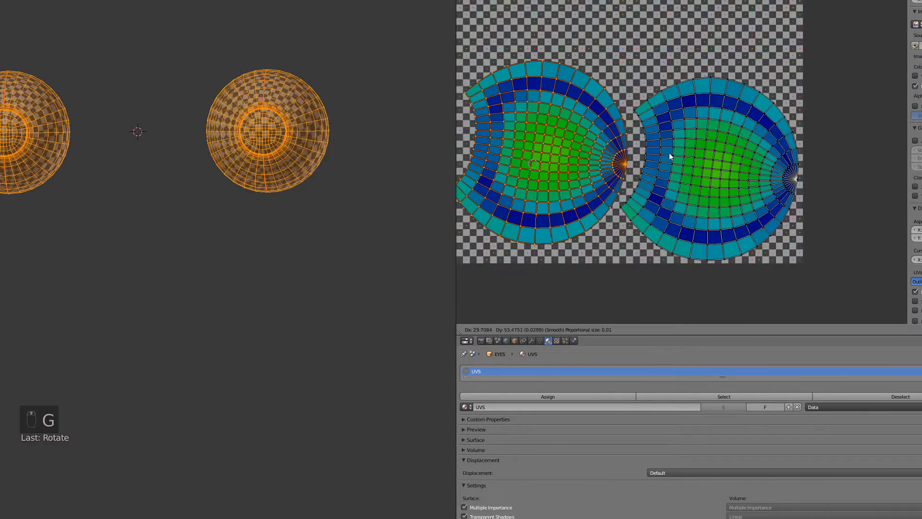
{"action": "left_click", "coordinate": [670, 154]}
{"action": "key", "text": "r"}
{"action": "left_click", "coordinate": [675, 171]}
{"action": "key", "text": "g"}
{"action": "left_click", "coordinate": [679, 168]}
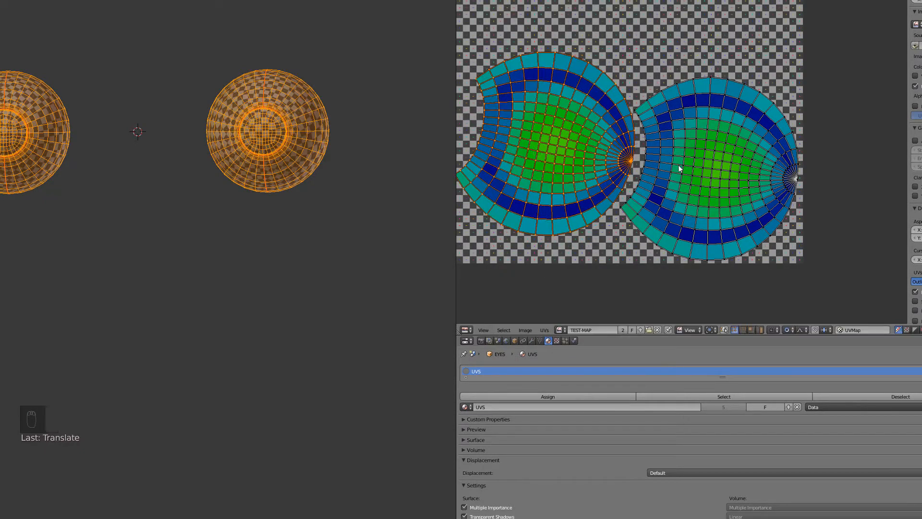
Rotate and shift the two lower shell islands together until they sit level inside the texture's lower edge
{"action": "key", "text": "r"}
{"action": "left_click", "coordinate": [823, 228]}
{"action": "key", "text": "g"}
{"action": "left_click", "coordinate": [821, 235]}
{"action": "key", "text": "r"}
{"action": "left_click", "coordinate": [823, 233]}
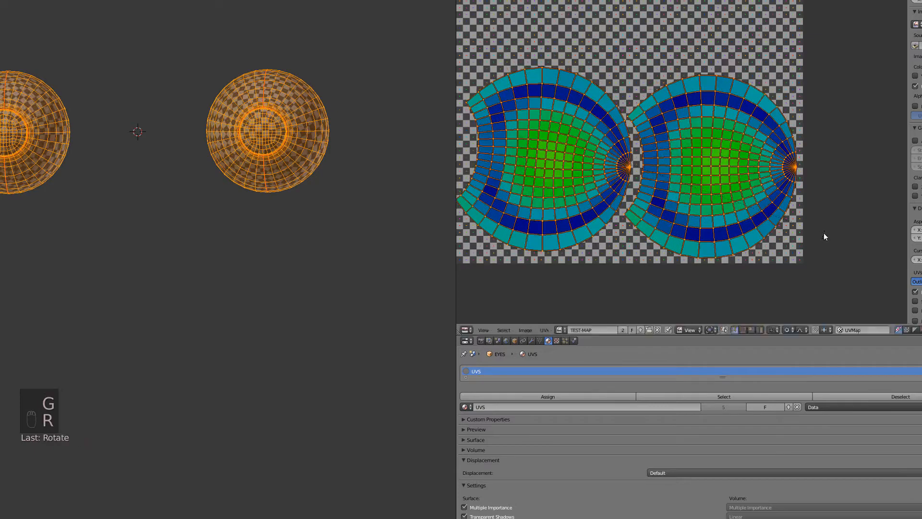
{"action": "key", "text": "g"}
{"action": "left_click", "coordinate": [824, 234]}
{"action": "scroll", "coordinate": [685, 221], "scroll_direction": "down", "scroll_amount": 4}
{"action": "scroll", "coordinate": [684, 221], "scroll_direction": "up", "scroll_amount": 1}
Place a third shell island above the lower-right one, rotated so its pinched tip faces the right edge
{"action": "key", "text": "a"}
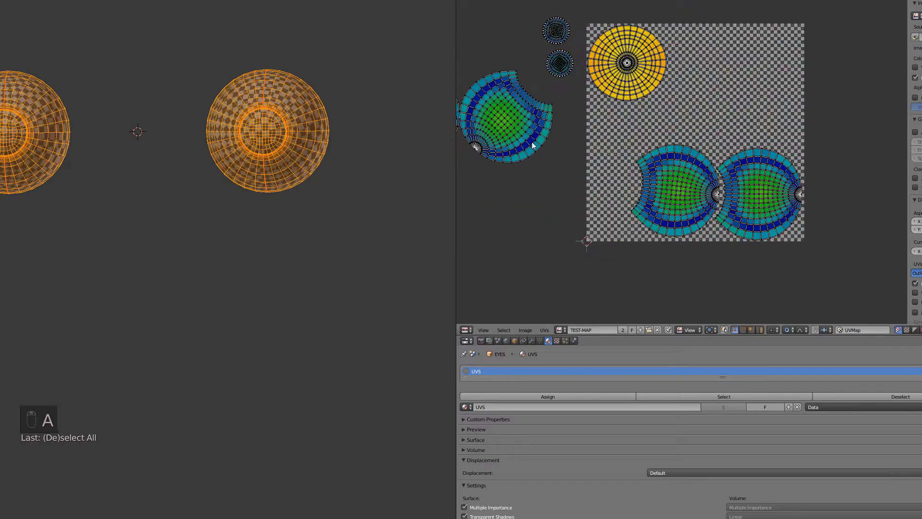
{"action": "key", "text": "g"}
{"action": "left_click", "coordinate": [810, 180]}
{"action": "key", "text": "r"}
{"action": "left_click", "coordinate": [762, 62]}
{"action": "key", "text": "g"}
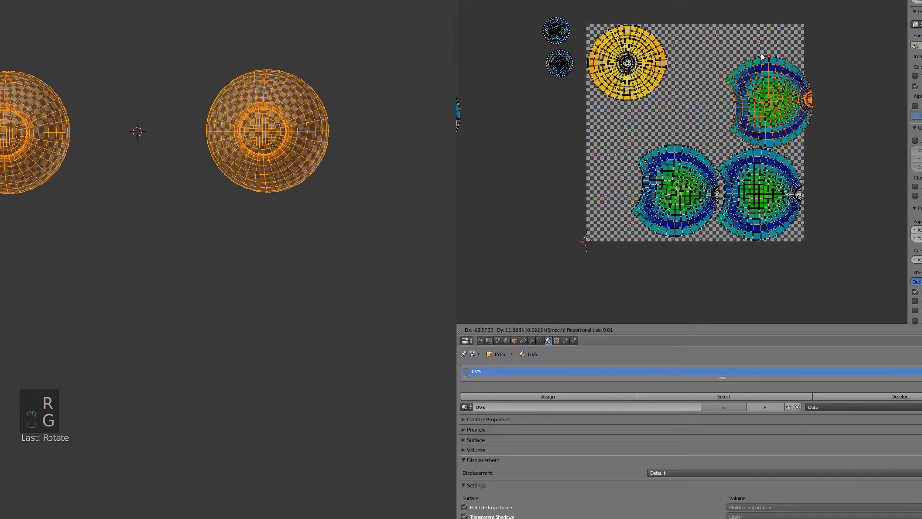
{"action": "left_click", "coordinate": [752, 56]}
Place the last shell island beside the third, rotated so its tip fits into the neighbour's concave side
{"action": "key", "text": "a"}
{"action": "middle_click_drag", "start_coordinate": [461, 109], "coordinate": [577, 104]}
{"action": "key", "text": "g"}
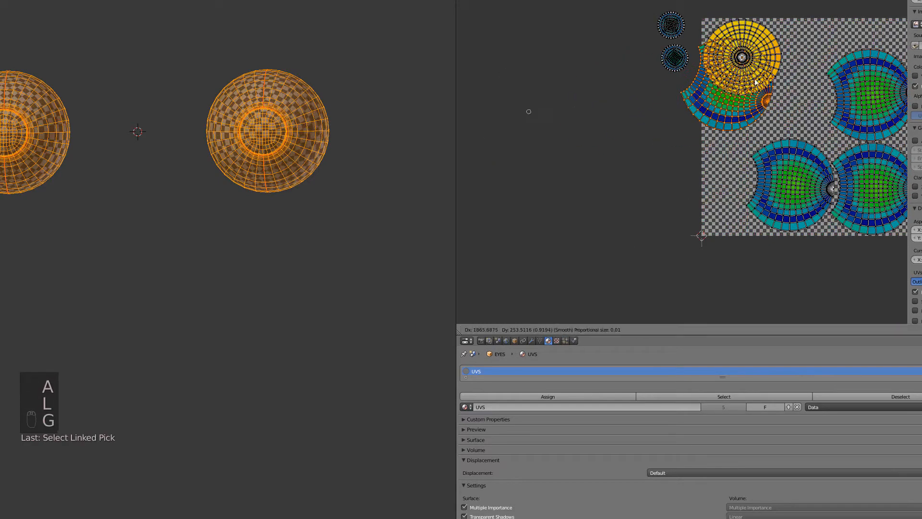
{"action": "left_click", "coordinate": [754, 82]}
{"action": "middle_click_drag", "start_coordinate": [754, 82], "coordinate": [586, 134]}
{"action": "scroll", "coordinate": [576, 146], "scroll_direction": "up", "scroll_amount": 4}
{"action": "key", "text": "r"}
{"action": "left_click", "coordinate": [581, 140]}
{"action": "key", "text": "g"}
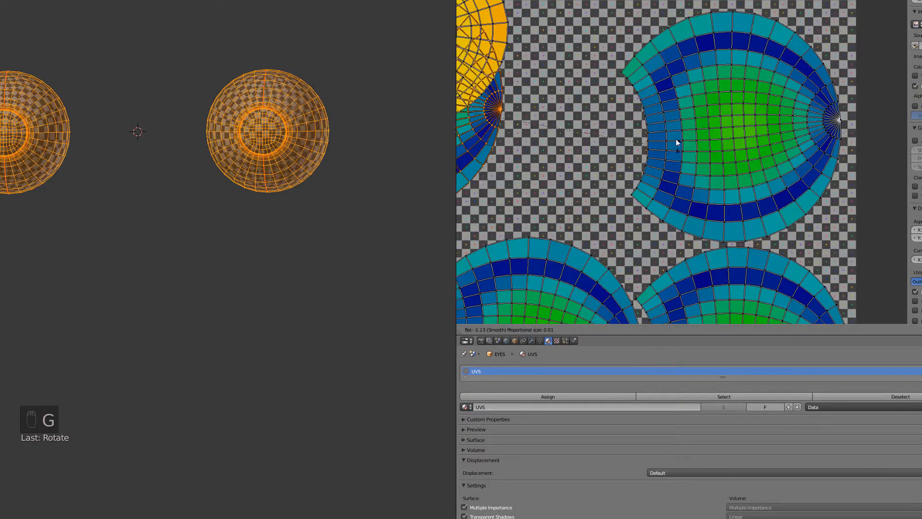
{"action": "key", "text": "r"}
{"action": "key", "text": "g"}
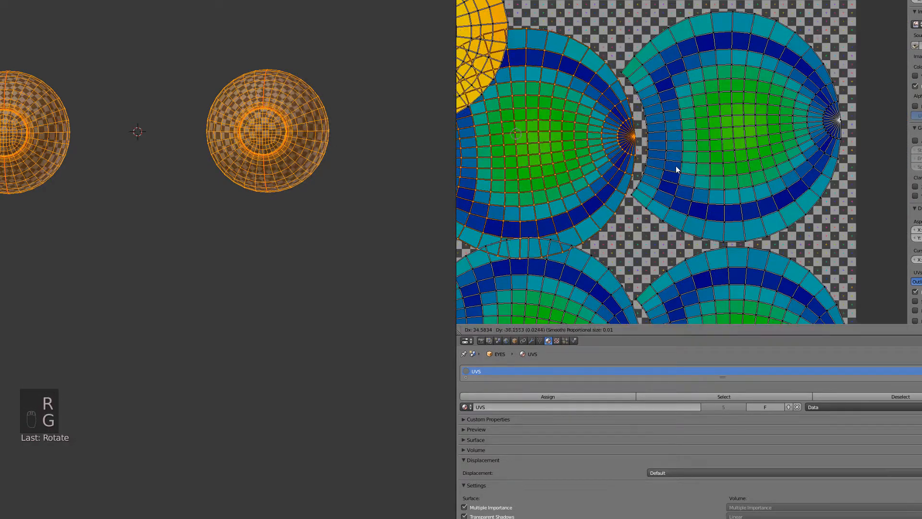
{"action": "left_click", "coordinate": [675, 168]}
Rotate and move the two upper shell islands together so they sit level above the lower pair, inside the texture
{"action": "key", "text": "shift+l"}
{"action": "key", "text": "Home"}
{"action": "scroll", "coordinate": [687, 155], "scroll_direction": "up", "scroll_amount": 2}
{"action": "key", "text": "r"}
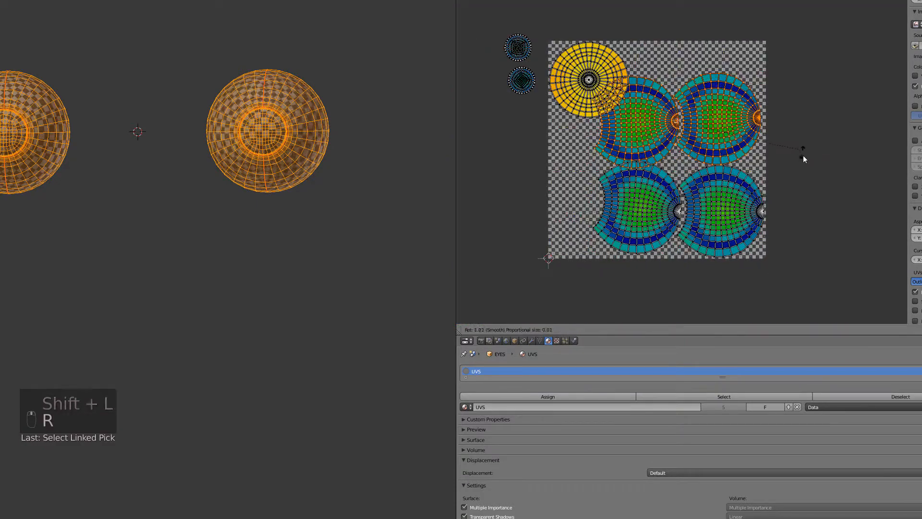
{"action": "left_click", "coordinate": [803, 157]}
{"action": "key", "text": "g"}
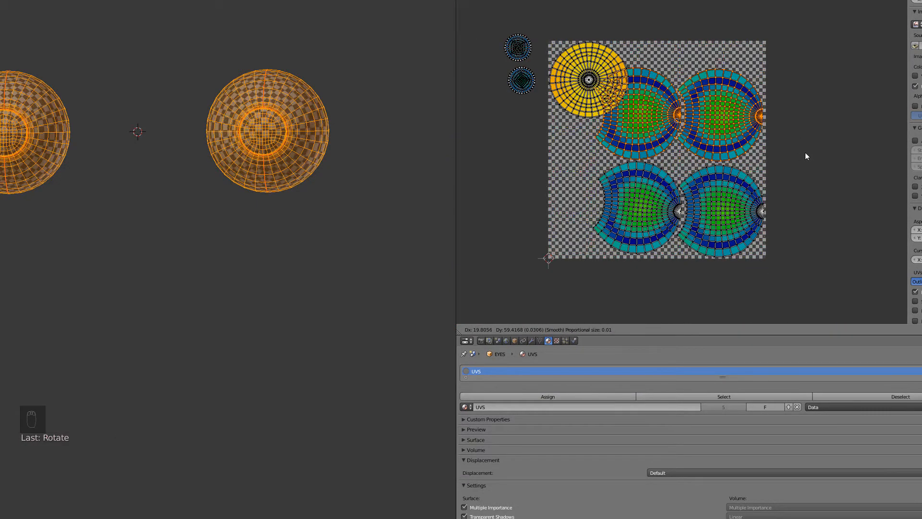
{"action": "left_click", "coordinate": [806, 155]}
{"action": "scroll", "coordinate": [806, 156], "scroll_direction": "up", "scroll_amount": 2}
{"action": "key", "text": "g"}
{"action": "left_click", "coordinate": [776, 176]}
{"action": "mouse_move", "coordinate": [630, 149]}
{"action": "middle_mouse_down"}
{"action": "mouse_move", "coordinate": [643, 156]}
{"action": "mouse_move", "coordinate": [674, 140]}
{"action": "mouse_move", "coordinate": [625, 146]}
{"action": "middle_mouse_up"}
{"action": "scroll", "coordinate": [670, 137], "scroll_direction": "down", "scroll_amount": 1}
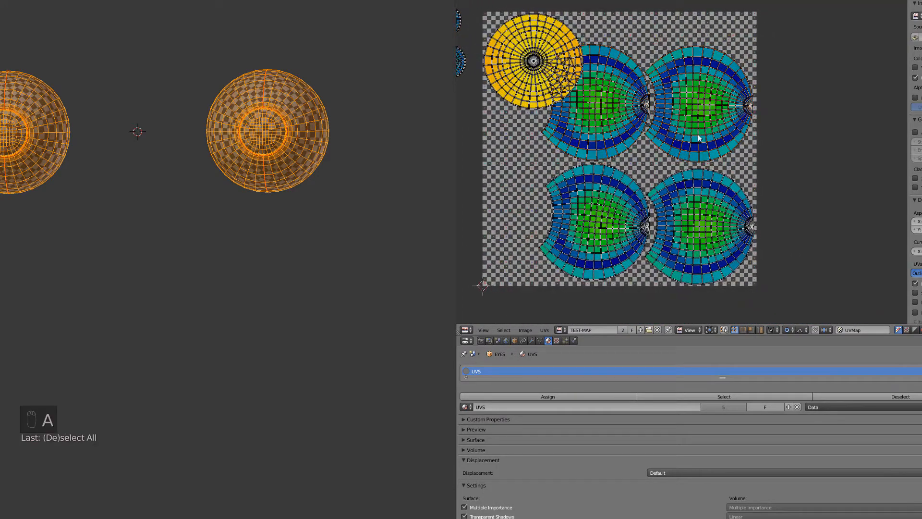
Rotate the upper-left shell island so its pinched tip points up and right, away from the texture's centre
{"action": "key", "text": "l"}
{"action": "middle_click_drag", "start_coordinate": [595, 210], "coordinate": [624, 222]}
{"action": "key", "text": "a"}
{"action": "key", "text": "a"}
{"action": "key", "text": "a"}
{"action": "key", "text": "l"}
{"action": "key", "text": "r"}
{"action": "left_click", "coordinate": [716, 166]}
{"action": "key", "text": "g"}
{"action": "key", "text": "r"}
{"action": "left_click", "coordinate": [713, 158]}
Rotate the lower-left shell island so its concave side faces the space for the stacked circles
{"action": "key", "text": "a"}
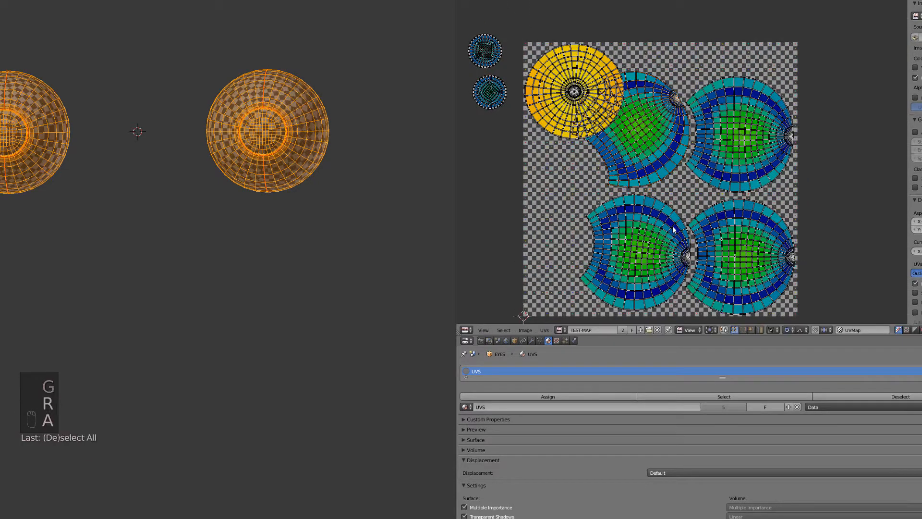
{"action": "key", "text": "l"}
{"action": "key", "text": "r"}
{"action": "left_click", "coordinate": [734, 154]}
Select the whole stack of circular islands and move it between the concave sides of the two left shell islands
{"action": "key", "text": "a"}
{"action": "key", "text": "l"}
{"action": "key", "text": "shift+l"}
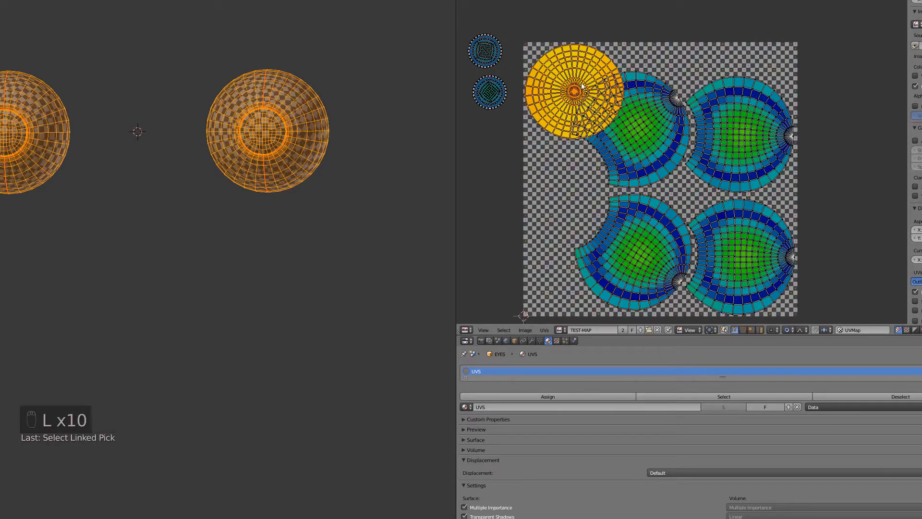
{"action": "key", "text": "g"}
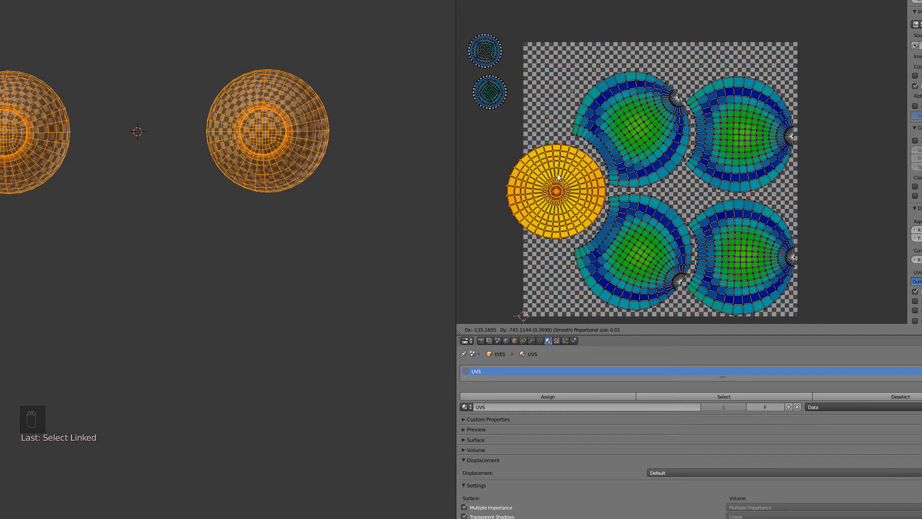
{"action": "left_click", "coordinate": [556, 180]}
Move the upper-left shell island toward the texture's upper-left corner and rotate it to wrap around the stacked circles
{"action": "key", "text": "a"}
{"action": "key", "text": "l"}
{"action": "key", "text": "g"}
{"action": "left_click", "coordinate": [619, 130]}
{"action": "key", "text": "r"}
{"action": "left_click", "coordinate": [632, 127]}
{"action": "key", "text": "g"}
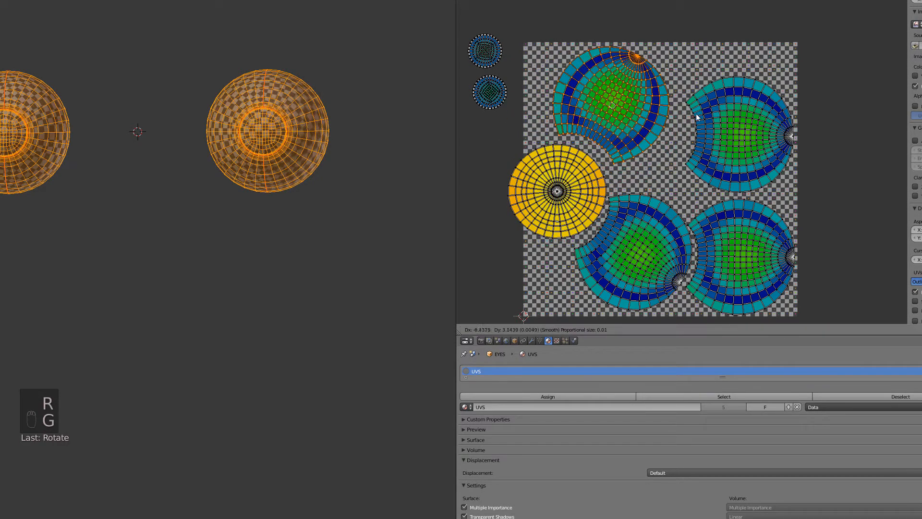
{"action": "left_click", "coordinate": [633, 127]}
Move and rotate the lower-left shell island toward the bottom edge so it fits around the stacked circles
{"action": "key", "text": "a"}
{"action": "key", "text": "l"}
{"action": "key", "text": "g"}
{"action": "left_click", "coordinate": [654, 161]}
{"action": "key", "text": "r"}
{"action": "left_click", "coordinate": [671, 168]}
{"action": "key", "text": "g"}
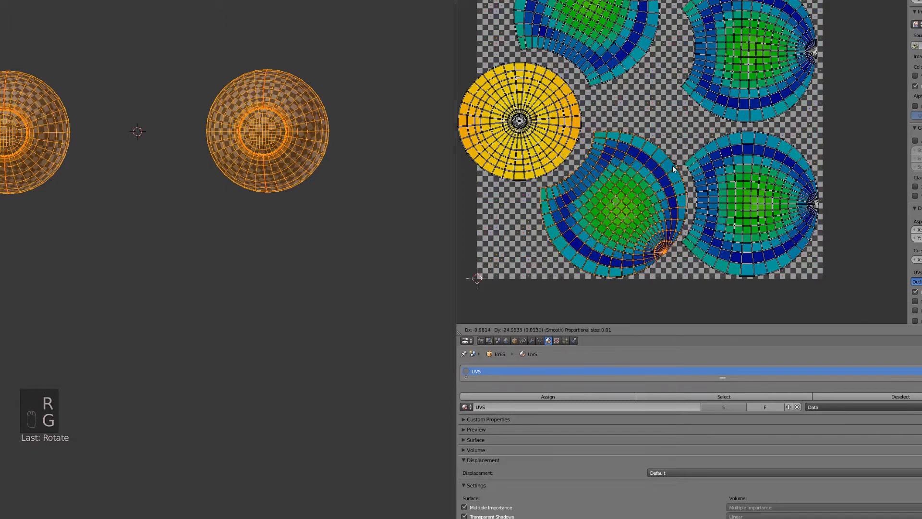
{"action": "left_click", "coordinate": [673, 169]}
Select the stacked circular islands, shift them inward and scale them down to fit within the texture's left edge
{"action": "key", "text": "a"}
{"action": "key", "text": "b"}
{"action": "left_click_drag", "start_coordinate": [496, 108], "coordinate": [554, 158]}
{"action": "key", "text": "ctrl+l"}
{"action": "key", "text": "g"}
{"action": "left_click", "coordinate": [569, 153]}
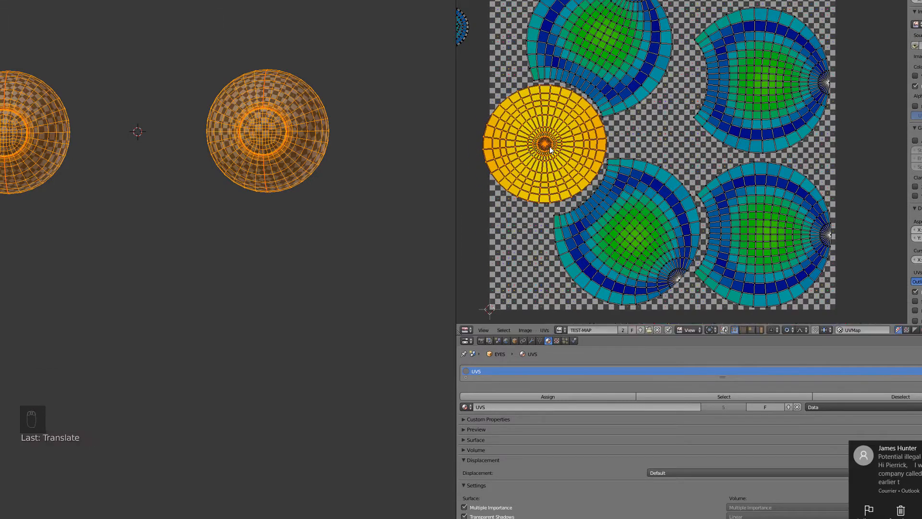
{"action": "scroll", "coordinate": [527, 61], "scroll_direction": "up", "scroll_amount": 2}
{"action": "key", "text": "g"}
{"action": "key", "text": "s"}
{"action": "left_click", "coordinate": [644, 227]}
Move the two small circular islands into the gap between the large shell islands at the texture's centre
{"action": "key", "text": "a"}
{"action": "scroll", "coordinate": [636, 211], "scroll_direction": "down", "scroll_amount": 4}
{"action": "key", "text": "l"}
{"action": "scroll", "coordinate": [559, 84], "scroll_direction": "up", "scroll_amount": 2}
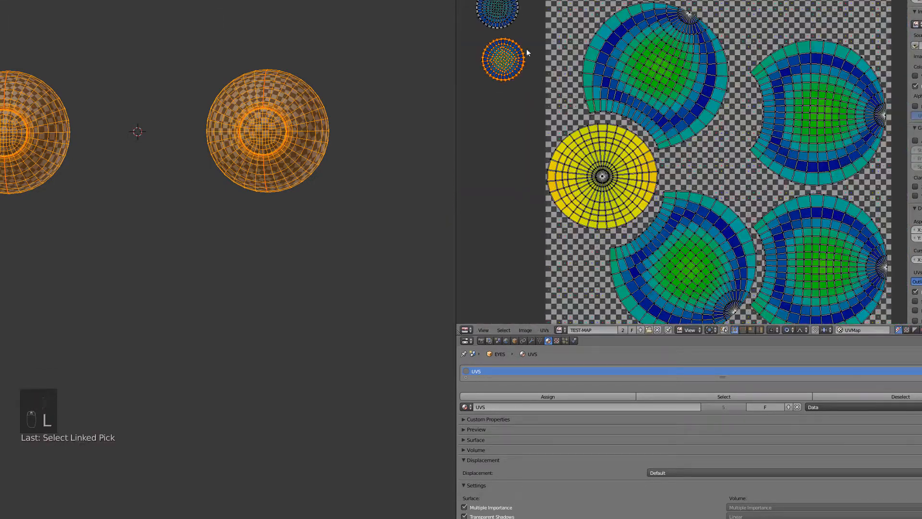
{"action": "key", "text": "g"}
{"action": "key", "text": "g"}
{"action": "left_click", "coordinate": [738, 134]}
{"action": "key", "text": "a"}
{"action": "scroll", "coordinate": [725, 185], "scroll_direction": "down", "scroll_amount": 1}
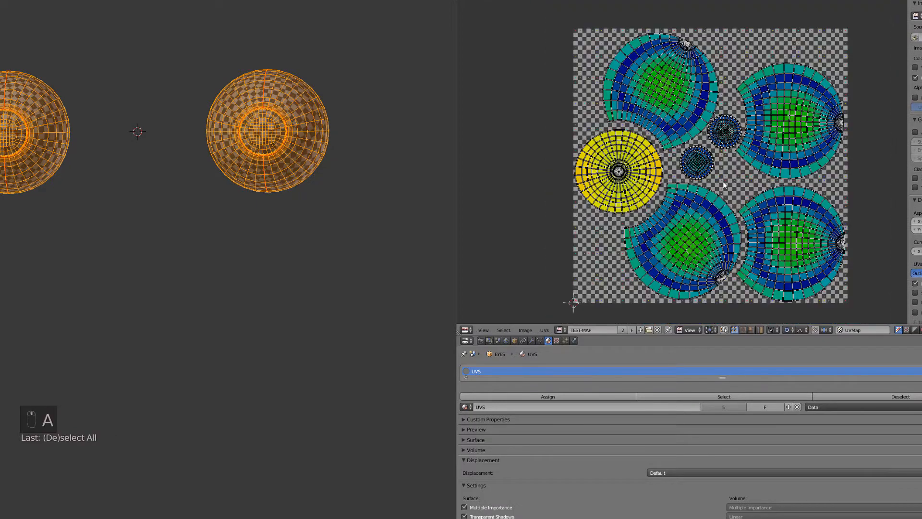
Save the file over the existing one and leave the isolated eye editing to show the whole character
{"action": "key", "text": "ctrl+s"}
{"action": "left_click", "coordinate": [725, 185]}
{"action": "scroll", "coordinate": [275, 253], "scroll_direction": "down", "scroll_amount": 4}
{"action": "key", "text": "Tab"}
{"action": "middle_click_drag", "start_coordinate": [276, 252], "coordinate": [283, 251], "text": "shift"}
{"action": "key", "text": "alt+h"}
{"action": "key", "text": "KP_Divide"}
{"action": "key", "text": "a"}
{"action": "key", "text": "a"}
{"action": "key", "text": "z"}
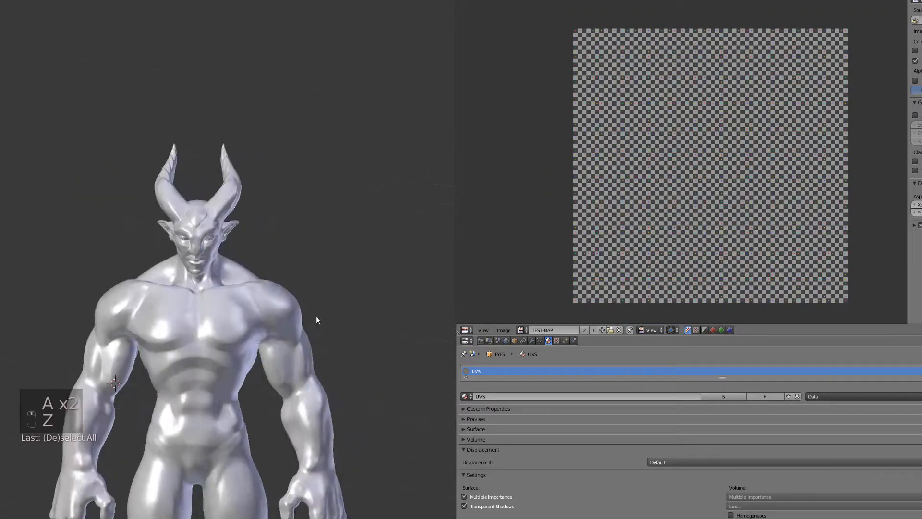
Show the character from the front and box-select all of its parts around the head and torso
{"action": "middle_click_drag", "start_coordinate": [317, 319], "coordinate": [336, 125], "text": "shift"}
{"action": "key", "text": "KP_1"}
{"action": "key", "text": "z"}
{"action": "key", "text": "b"}
{"action": "left_click_drag", "start_coordinate": [128, 29], "coordinate": [344, 401]}
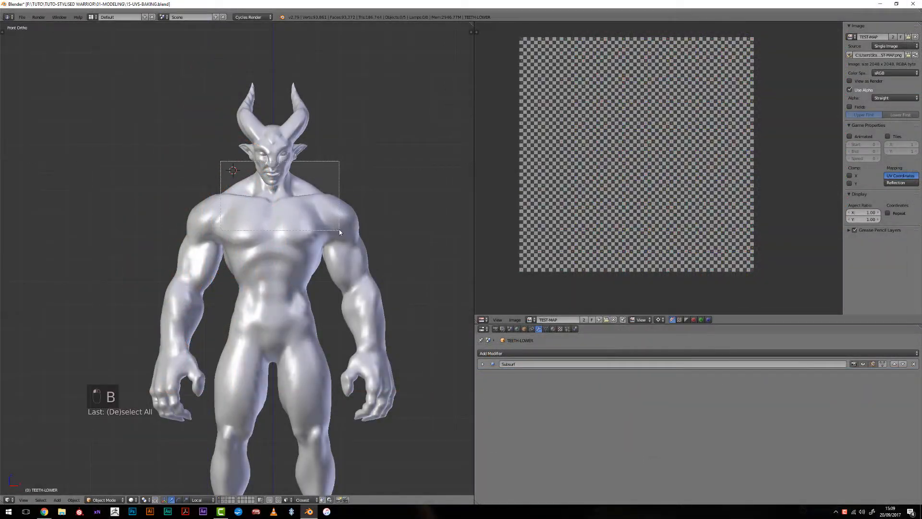
{"action": "left_click_drag", "start_coordinate": [339, 231], "coordinate": [338, 231]}
Enter editing of the selected teeth and display the other objects' UVs in an enlarged UV editor
{"action": "key", "text": "Tab"}
{"action": "left_click", "coordinate": [498, 320]}
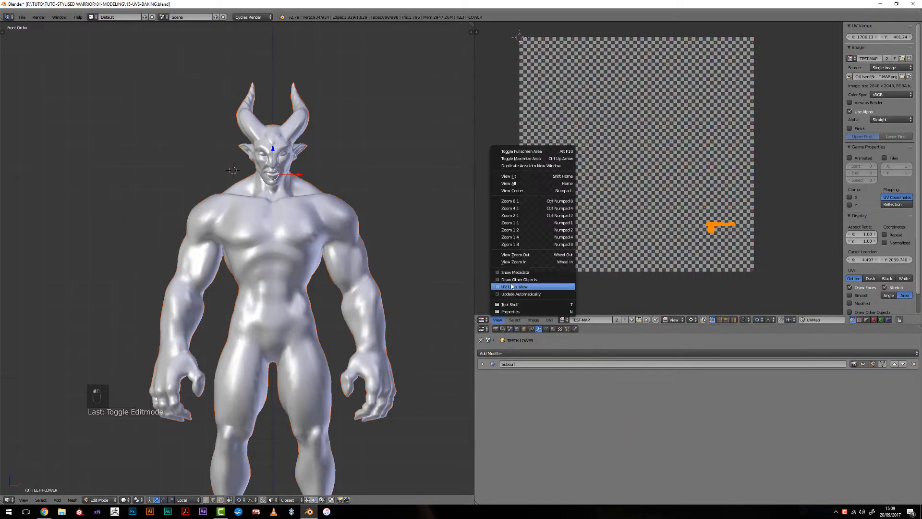
{"action": "left_click", "coordinate": [528, 285]}
{"action": "key", "text": "ctrl+Up"}
{"action": "scroll", "coordinate": [593, 212], "scroll_direction": "up", "scroll_amount": 6}
Open the user preferences and apply the P2Design theme preset
{"action": "key", "text": "ctrl+alt+u"}
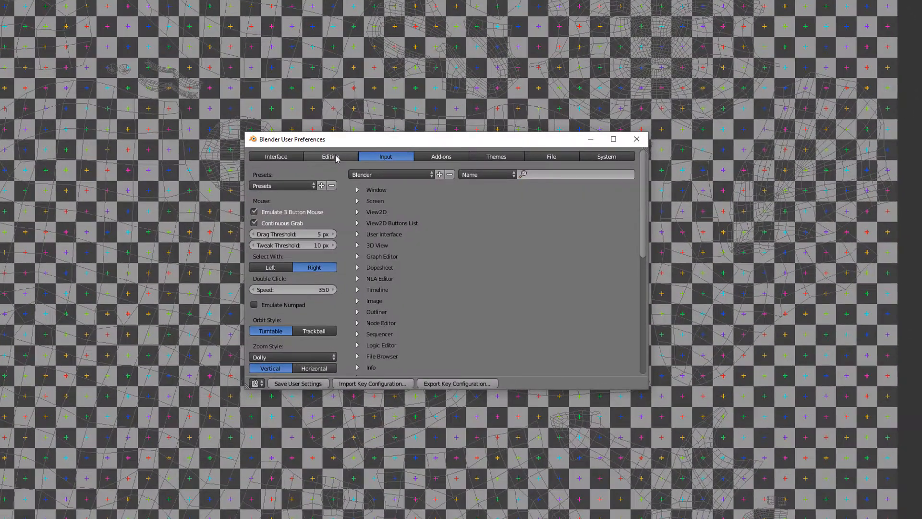
{"action": "left_click", "coordinate": [336, 158]}
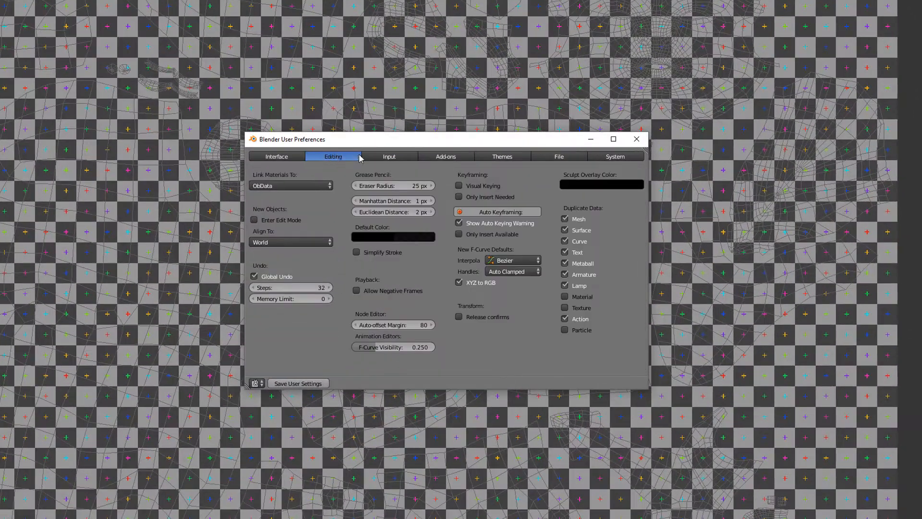
{"action": "left_click", "coordinate": [377, 160]}
{"action": "left_click", "coordinate": [356, 159]}
{"action": "left_click", "coordinate": [502, 156]}
{"action": "left_click", "coordinate": [266, 187]}
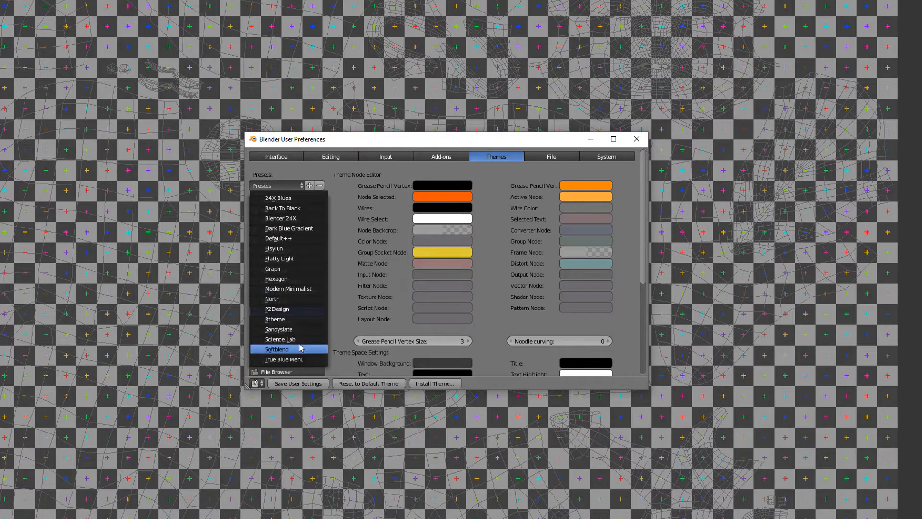
{"action": "left_click", "coordinate": [285, 311]}
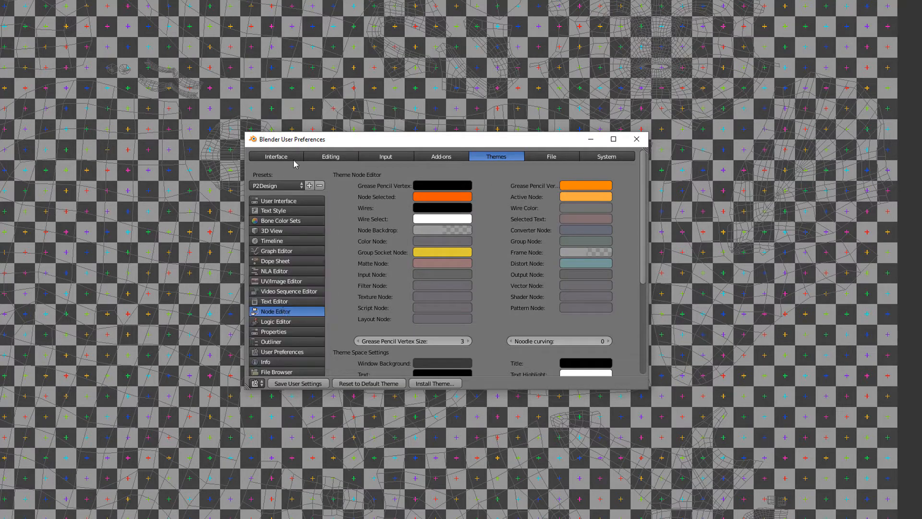
Adjust the Other Object UVs colour in the UV/Image Editor theme settings
{"action": "left_click", "coordinate": [274, 282]}
{"action": "scroll", "coordinate": [512, 295], "scroll_direction": "down", "scroll_amount": 1}
{"action": "left_click", "coordinate": [565, 275]}
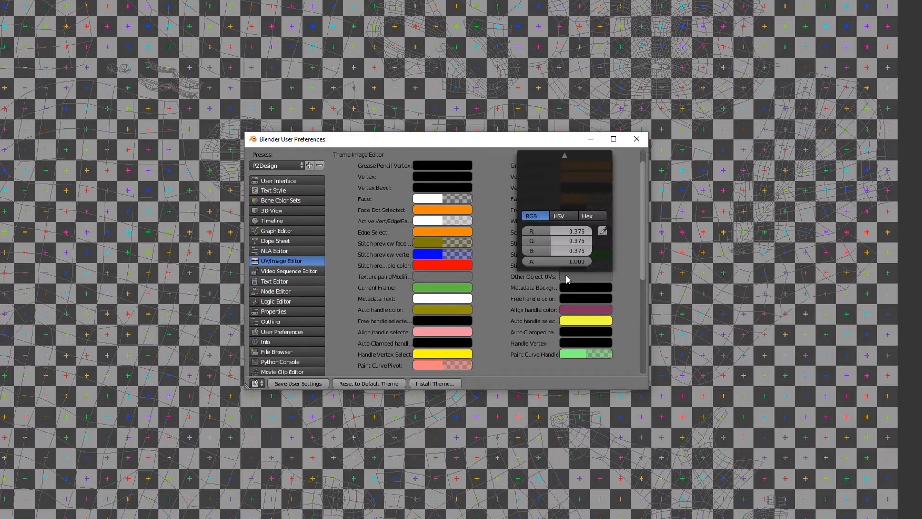
{"action": "left_click", "coordinate": [572, 279]}
{"action": "left_click_drag", "start_coordinate": [552, 251], "coordinate": [563, 251]}
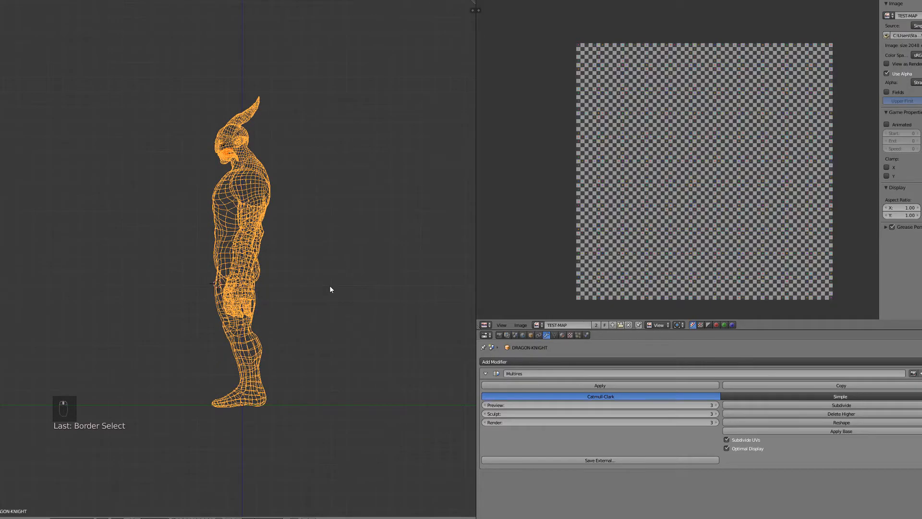
Duplicate all character parts in place, move the copies to the second row's first layer and show that layer
{"action": "key", "text": "shift+d"}
{"action": "left_click", "coordinate": [330, 289]}
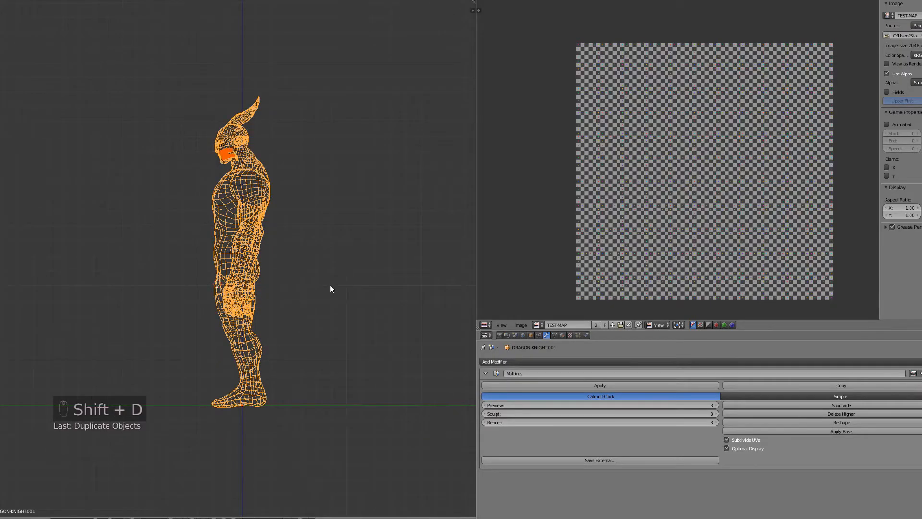
{"action": "key", "text": "m"}
{"action": "left_click", "coordinate": [393, 305]}
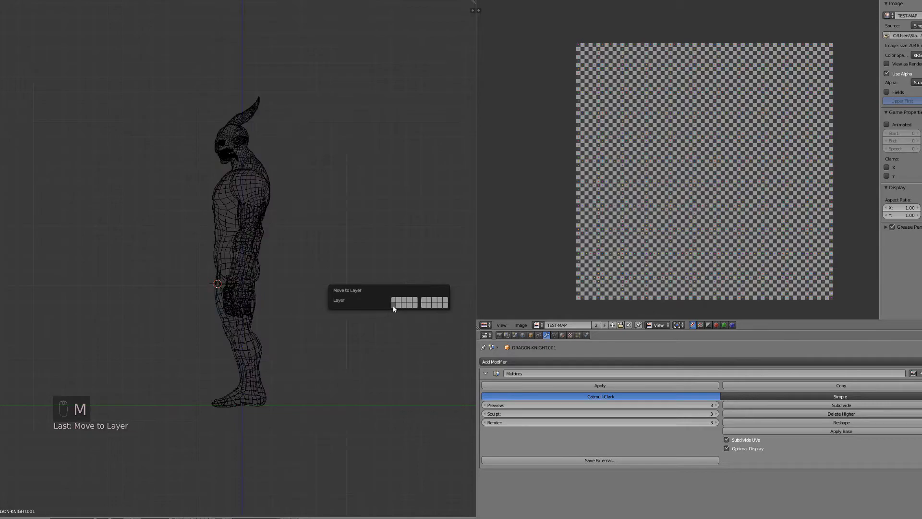
{"action": "left_click", "coordinate": [180, 517]}
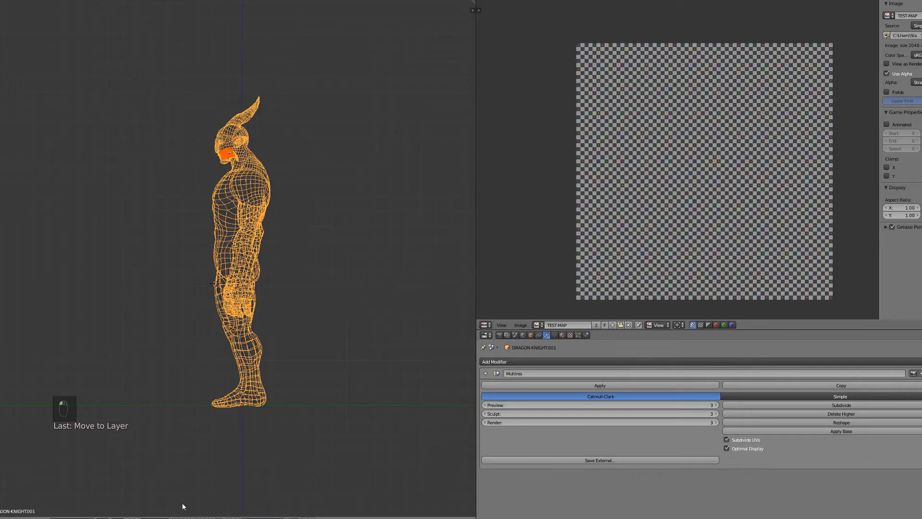
Join the duplicated parts into one object, show it shaded and enter mesh editing
{"action": "middle_click_drag", "start_coordinate": [233, 405], "coordinate": [313, 399]}
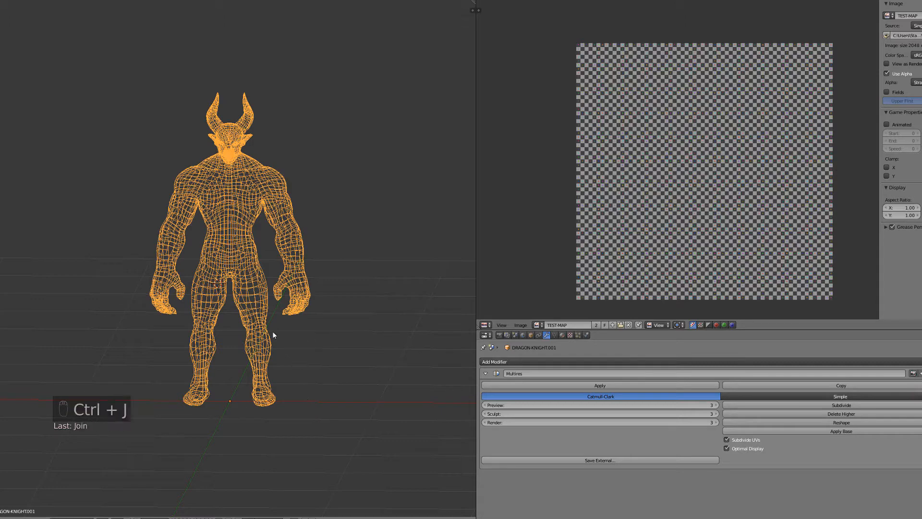
{"action": "scroll", "coordinate": [273, 335], "scroll_direction": "up", "scroll_amount": 4}
{"action": "key", "text": "z"}
{"action": "scroll", "coordinate": [261, 287], "scroll_direction": "up", "scroll_amount": 2, "text": "shift"}
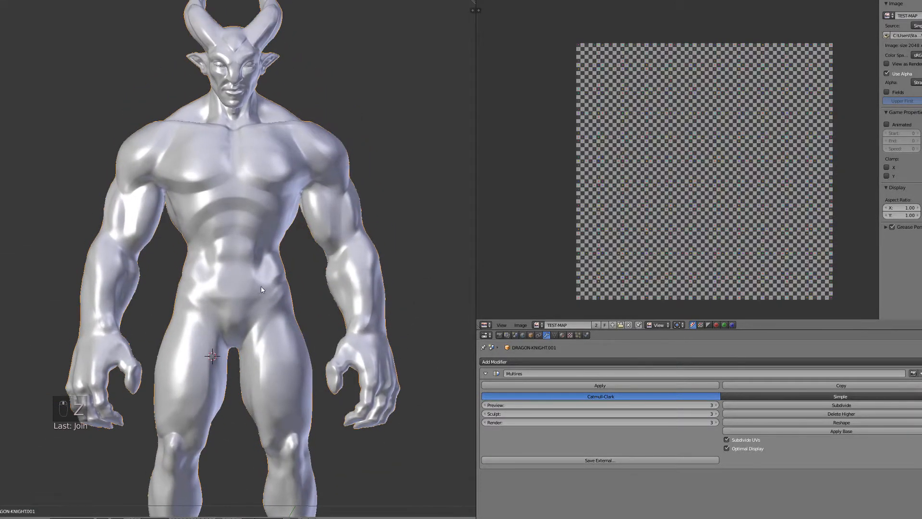
{"action": "key", "text": "Tab"}
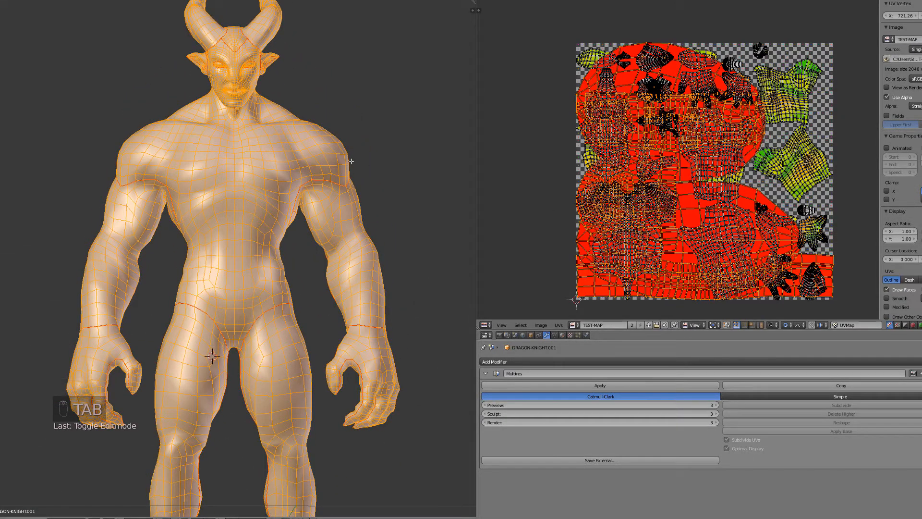
Select the connected body mesh in wireframe and hide it to leave only the mouth parts
{"action": "middle_click_drag", "start_coordinate": [351, 161], "coordinate": [246, 253]}
{"action": "key", "text": "z"}
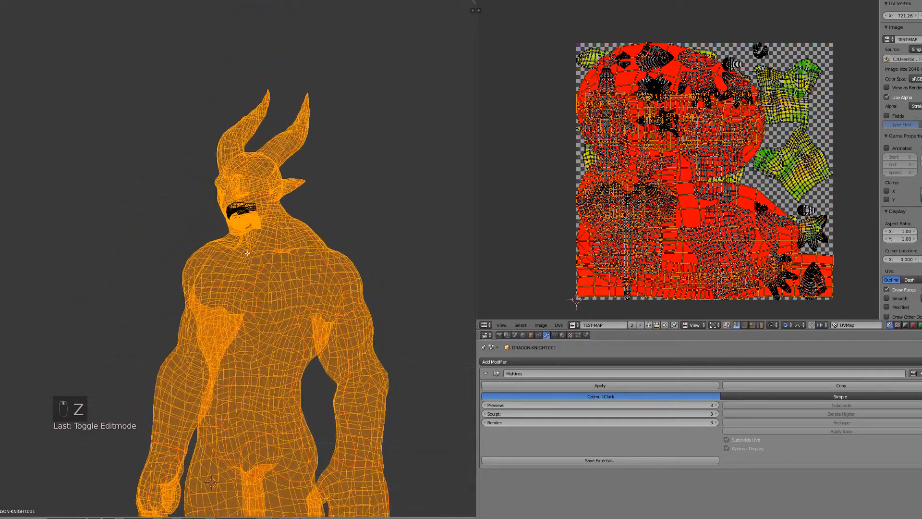
{"action": "scroll", "coordinate": [273, 145], "scroll_direction": "up", "scroll_amount": 3}
{"action": "key", "text": "a"}
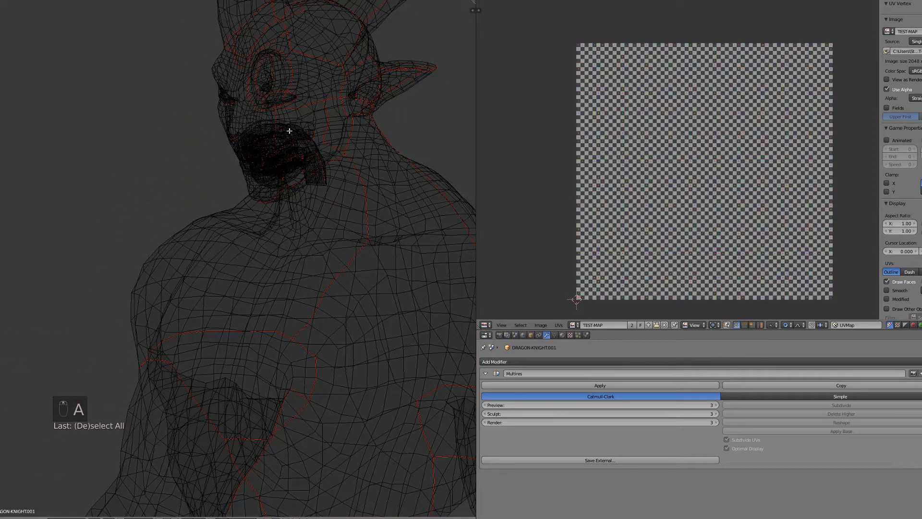
{"action": "key", "text": "l"}
{"action": "key", "text": "l"}
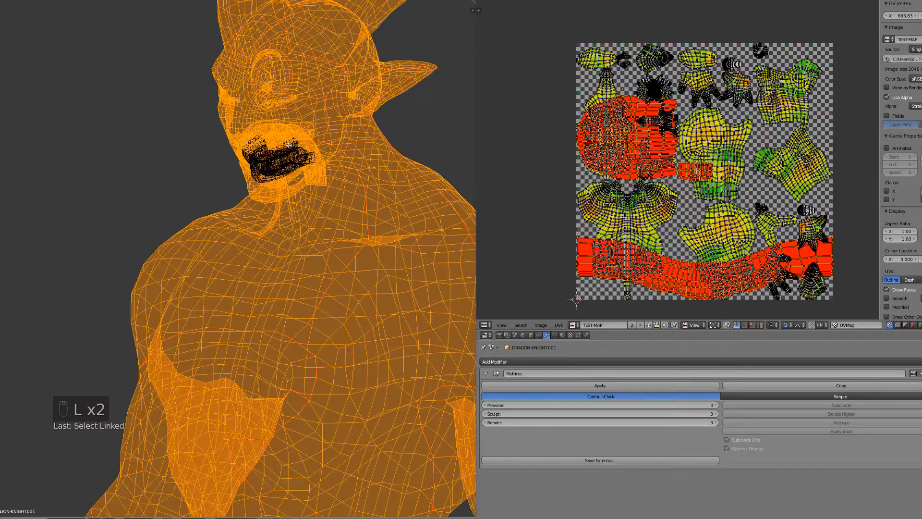
{"action": "key", "text": "a"}
{"action": "key", "text": "l"}
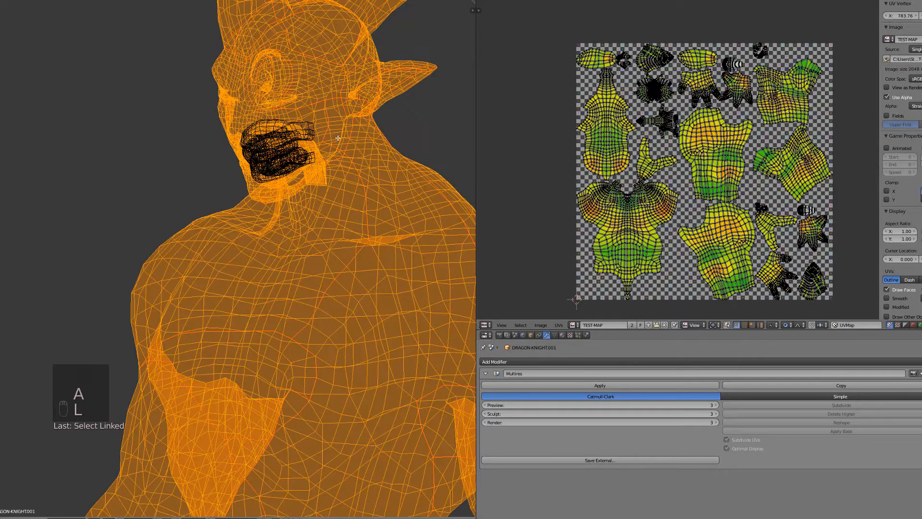
{"action": "key", "text": "h"}
{"action": "middle_click_drag", "start_coordinate": [329, 140], "coordinate": [279, 243]}
{"action": "scroll", "coordinate": [279, 243], "scroll_direction": "up", "scroll_amount": 4}
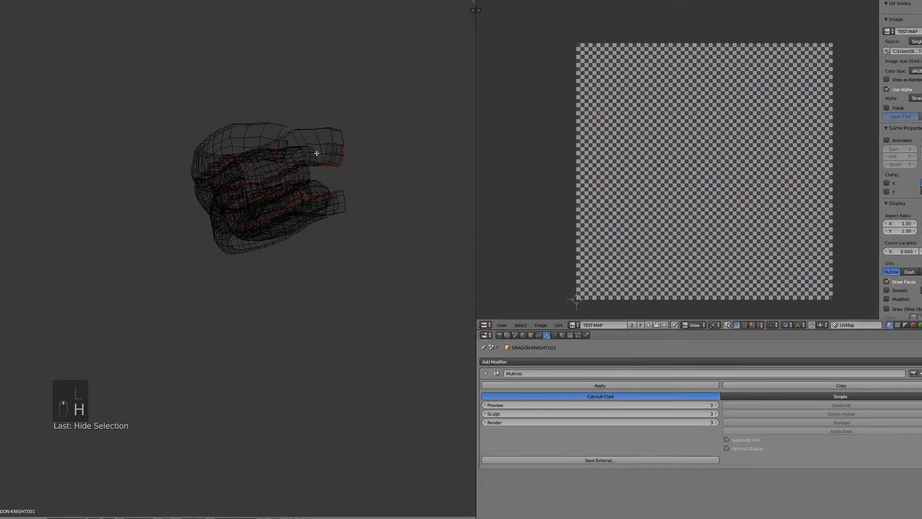
Select the upper gum and upper teeth and scale their UV islands down to suit the body's texture density
{"action": "key", "text": "l"}
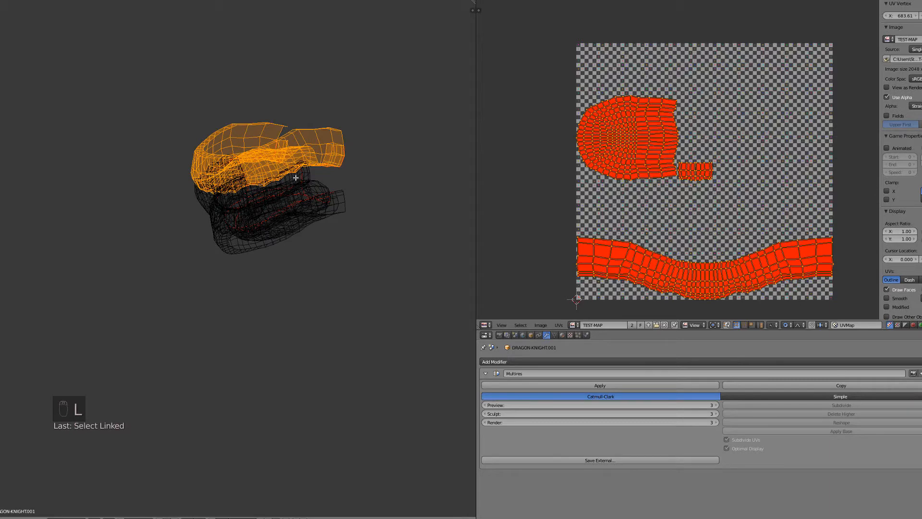
{"action": "key", "text": "l"}
{"action": "key", "text": "s"}
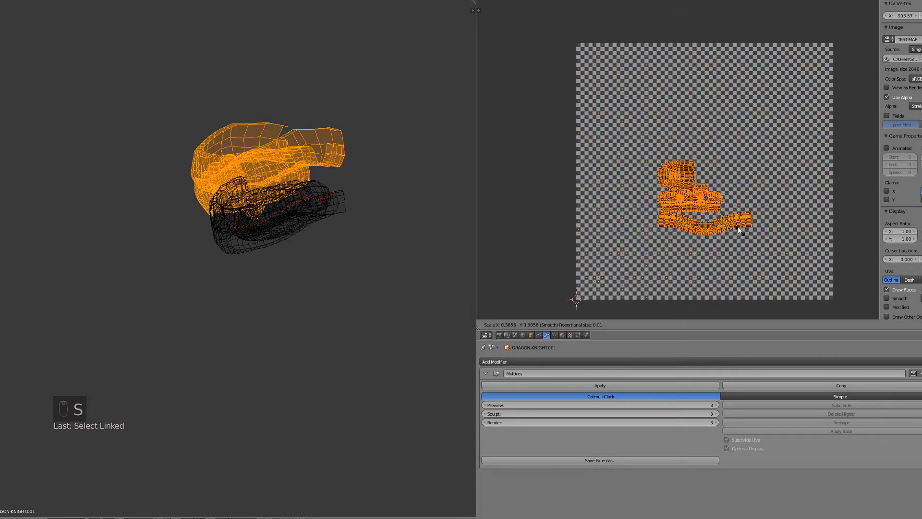
{"action": "left_click", "coordinate": [738, 227]}
{"action": "scroll", "coordinate": [749, 230], "scroll_direction": "up", "scroll_amount": 3}
{"action": "key", "text": "s"}
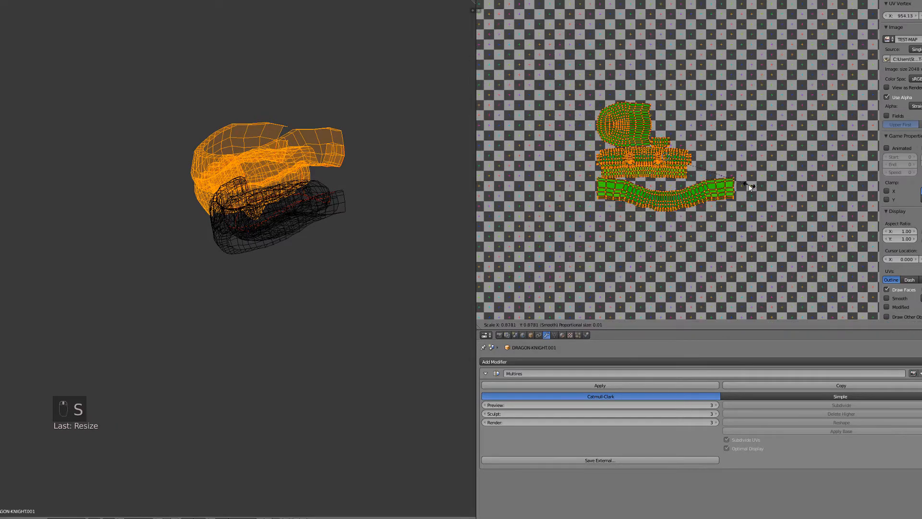
{"action": "left_click", "coordinate": [749, 193]}
{"action": "scroll", "coordinate": [748, 195], "scroll_direction": "up", "scroll_amount": 6}
{"action": "key", "text": "s"}
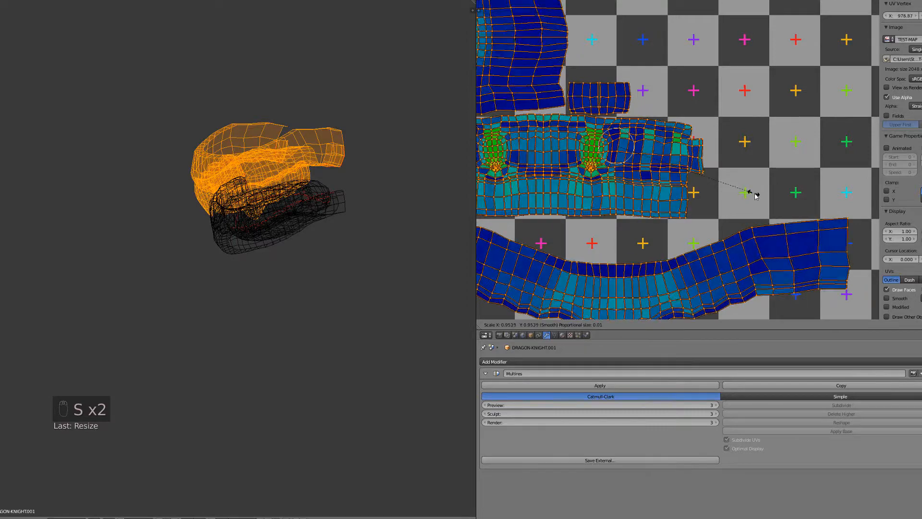
{"action": "left_click", "coordinate": [759, 199]}
Move the upper mouth islands outside the texture's left edge and hide their meshes
{"action": "scroll", "coordinate": [729, 207], "scroll_direction": "down", "scroll_amount": 8}
{"action": "scroll", "coordinate": [728, 206], "scroll_direction": "down", "scroll_amount": 4}
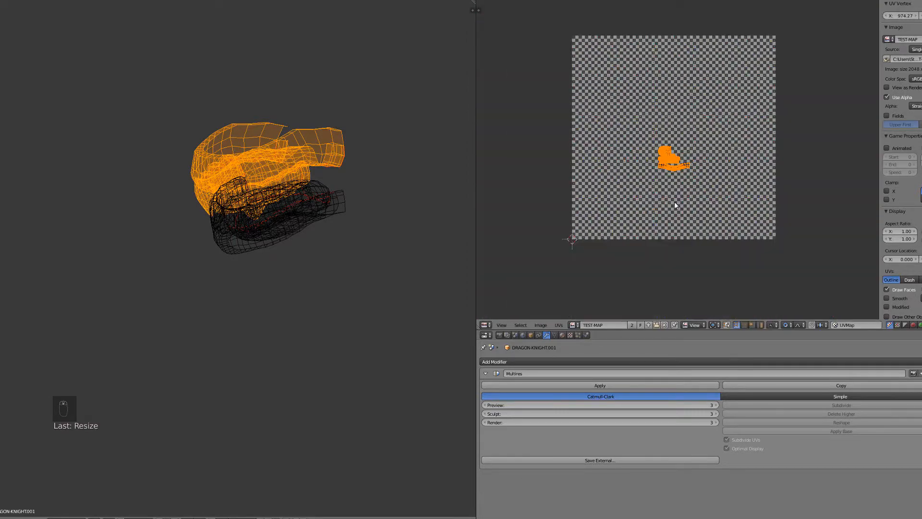
{"action": "middle_click_drag", "start_coordinate": [686, 180], "coordinate": [747, 197]}
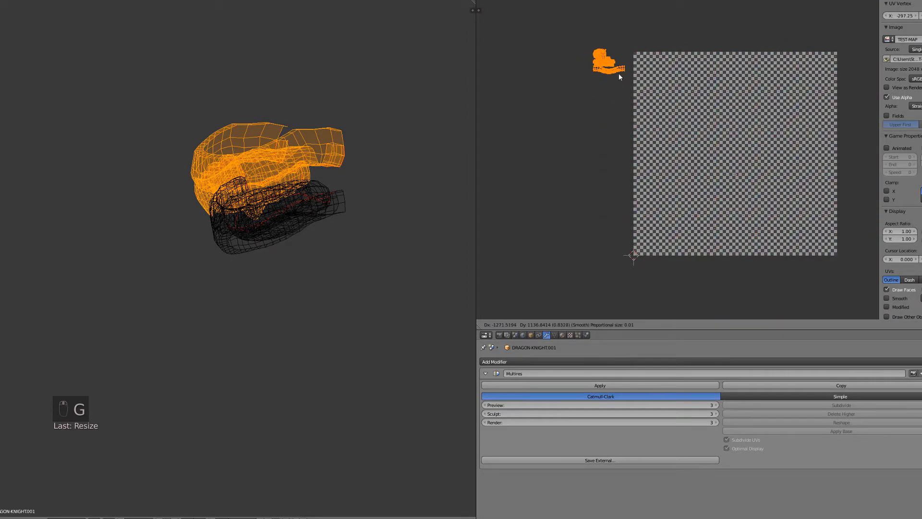
{"action": "key", "text": "h"}
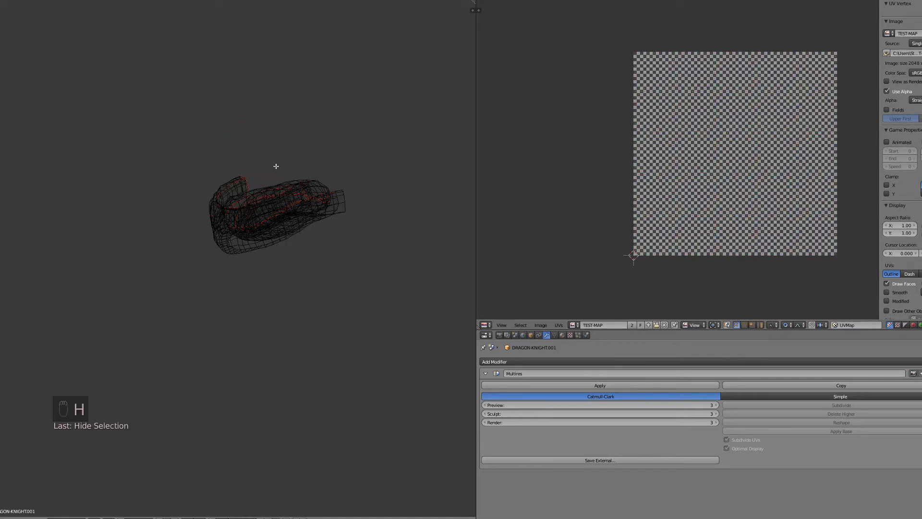
Select the lower gum and lower teeth and scale their UV islands down in several passes
{"action": "middle_click_drag", "start_coordinate": [276, 166], "coordinate": [285, 185]}
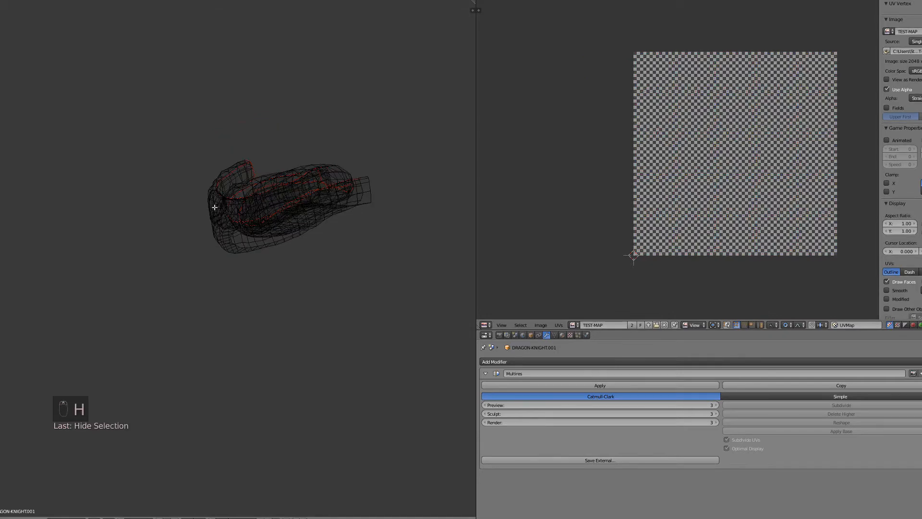
{"action": "key", "text": "l"}
{"action": "key", "text": "l"}
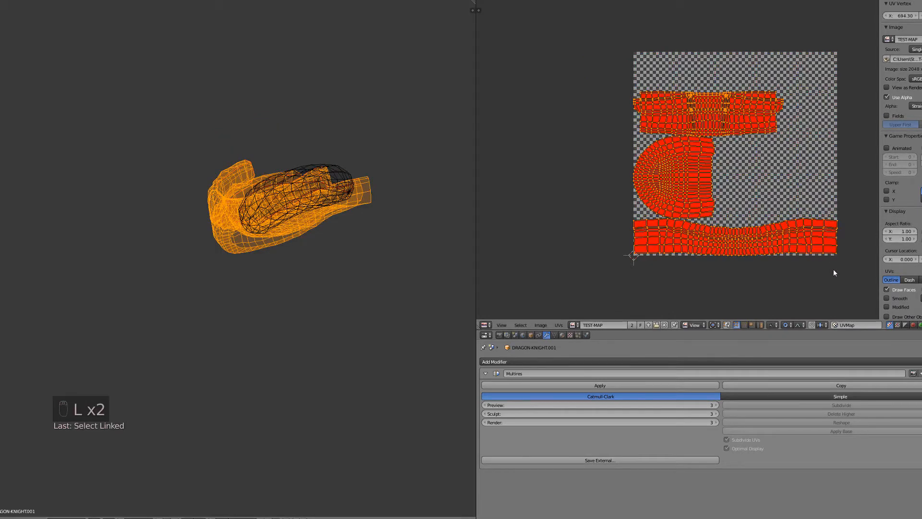
{"action": "key", "text": "s"}
{"action": "scroll", "coordinate": [746, 209], "scroll_direction": "up", "scroll_amount": 5}
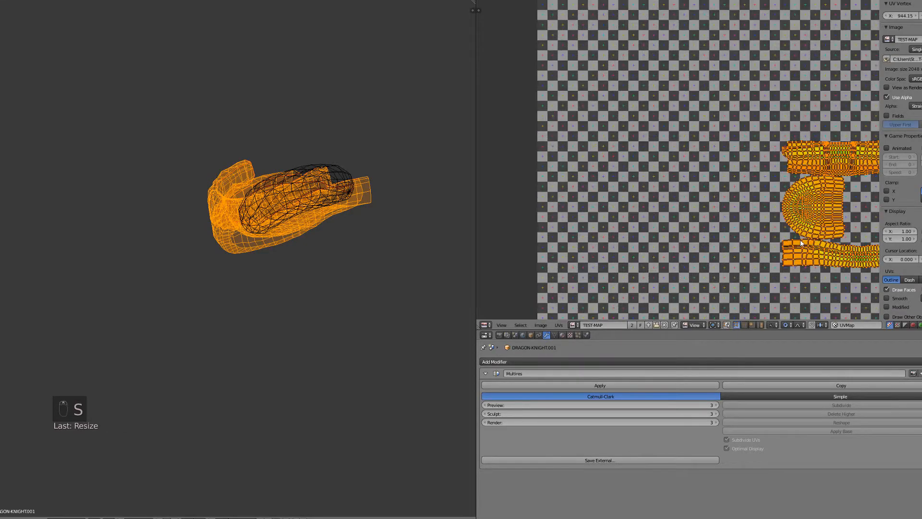
{"action": "key", "text": "s"}
{"action": "left_click", "coordinate": [811, 256]}
{"action": "scroll", "coordinate": [783, 240], "scroll_direction": "up", "scroll_amount": 3}
{"action": "middle_click_drag", "start_coordinate": [784, 240], "coordinate": [599, 236]}
{"action": "key", "text": "s"}
{"action": "left_click", "coordinate": [704, 252]}
{"action": "scroll", "coordinate": [768, 250], "scroll_direction": "up", "scroll_amount": 4}
{"action": "key", "text": "s"}
{"action": "left_click", "coordinate": [624, 219]}
Move the lower mouth islands outside the texture's left edge and hide their meshes
{"action": "scroll", "coordinate": [677, 154], "scroll_direction": "down", "scroll_amount": 12}
{"action": "key", "text": "g"}
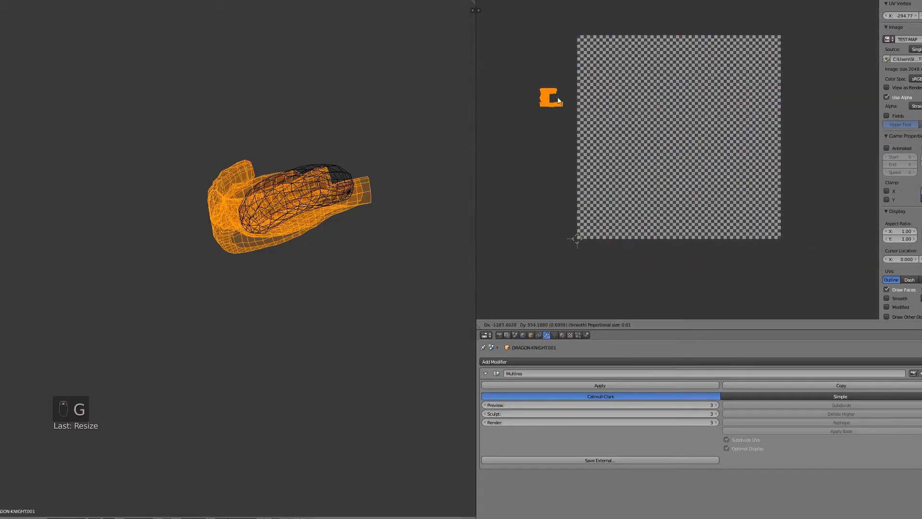
{"action": "left_click", "coordinate": [558, 103]}
{"action": "key", "text": "h"}
Select the remaining tongue mesh and scale its two UV islands down strongly
{"action": "key", "text": "a"}
{"action": "key", "text": "s"}
{"action": "left_click", "coordinate": [675, 155]}
{"action": "scroll", "coordinate": [676, 156], "scroll_direction": "up", "scroll_amount": 9}
{"action": "middle_click_drag", "start_coordinate": [681, 166], "coordinate": [691, 288]}
{"action": "key", "text": "s"}
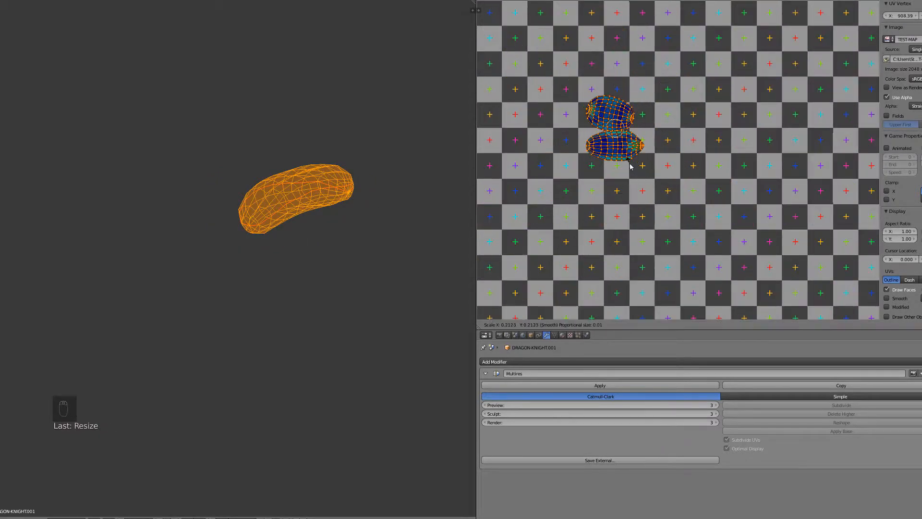
{"action": "left_click", "coordinate": [628, 164]}
Reveal all hidden meshes, select every UV island and move them all outside the texture's left side
{"action": "key", "text": "alt+h"}
{"action": "scroll", "coordinate": [289, 249], "scroll_direction": "down", "scroll_amount": 10}
{"action": "scroll", "coordinate": [625, 217], "scroll_direction": "down", "scroll_amount": 10}
{"action": "key", "text": "a"}
{"action": "key", "text": "a"}
{"action": "key", "text": "a"}
{"action": "key", "text": "a"}
{"action": "key", "text": "a"}
{"action": "key", "text": "a"}
{"action": "middle_click_drag", "start_coordinate": [624, 217], "coordinate": [706, 194]}
{"action": "key", "text": "g"}
{"action": "left_click", "coordinate": [567, 183]}
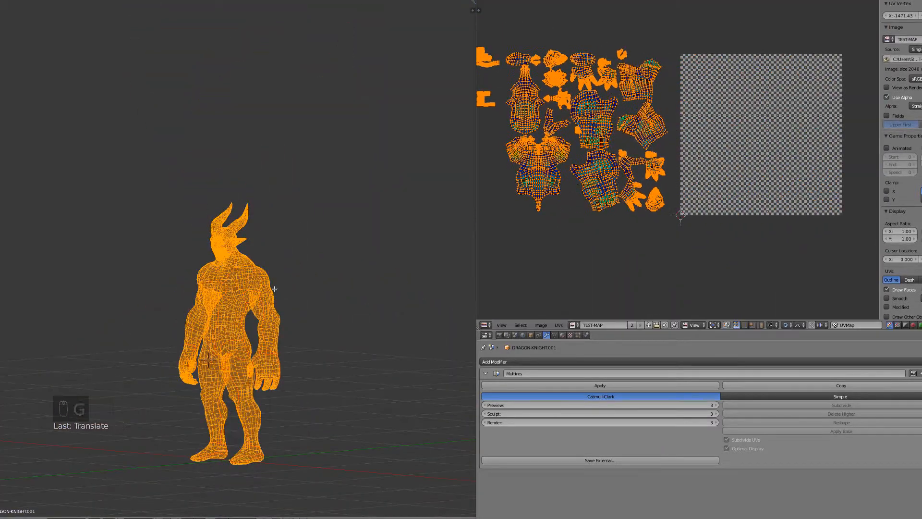
Align the view squarely to the whole character and deselect all UV islands
{"action": "key", "text": "KP_1"}
{"action": "scroll", "coordinate": [275, 207], "scroll_direction": "up", "scroll_amount": 5}
{"action": "middle_click_drag", "start_coordinate": [275, 206], "coordinate": [232, 167], "text": "shift"}
{"action": "scroll", "coordinate": [621, 102], "scroll_direction": "up", "scroll_amount": 3}
{"action": "middle_click_drag", "start_coordinate": [648, 67], "coordinate": [666, 130]}
{"action": "key", "text": "a"}
{"action": "scroll", "coordinate": [579, 153], "scroll_direction": "down", "scroll_amount": 3}
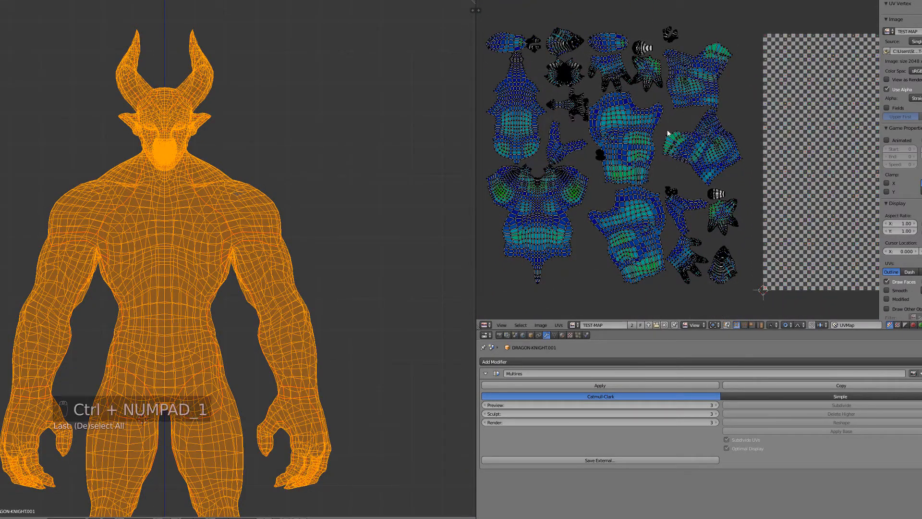
Maximize the UV editor and place the wide torso island in the texture's upper-left corner
{"action": "key", "text": "alt+F10"}
{"action": "scroll", "coordinate": [528, 178], "scroll_direction": "up", "scroll_amount": 4}
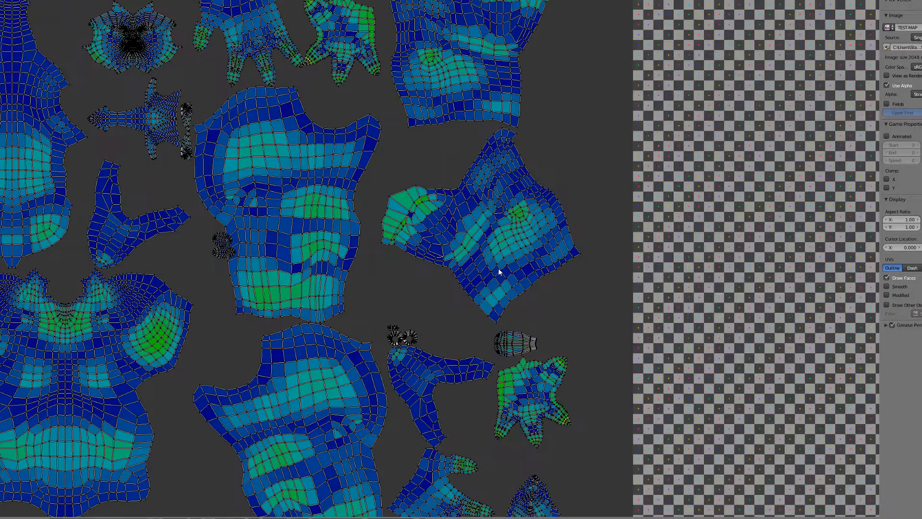
{"action": "scroll", "coordinate": [498, 269], "scroll_direction": "down", "scroll_amount": 2}
{"action": "middle_click_drag", "start_coordinate": [263, 319], "coordinate": [219, 291]}
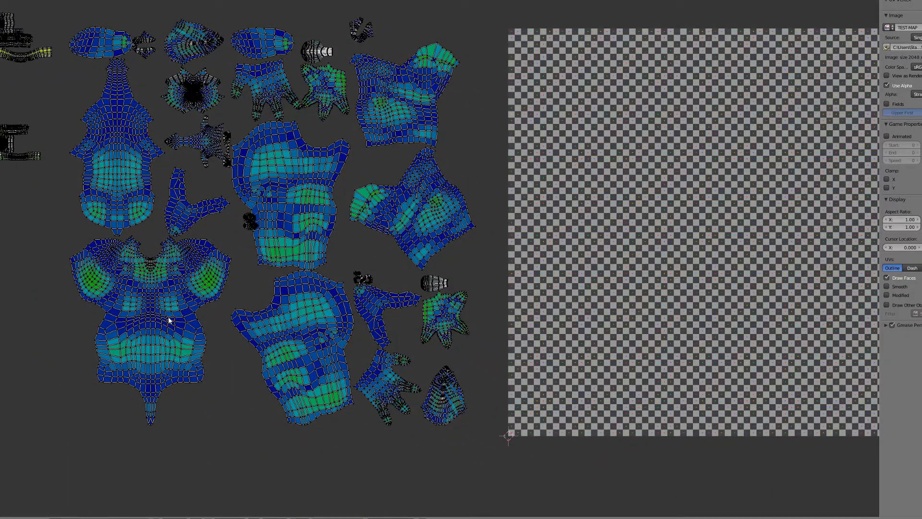
{"action": "key", "text": "l"}
{"action": "key", "text": "g"}
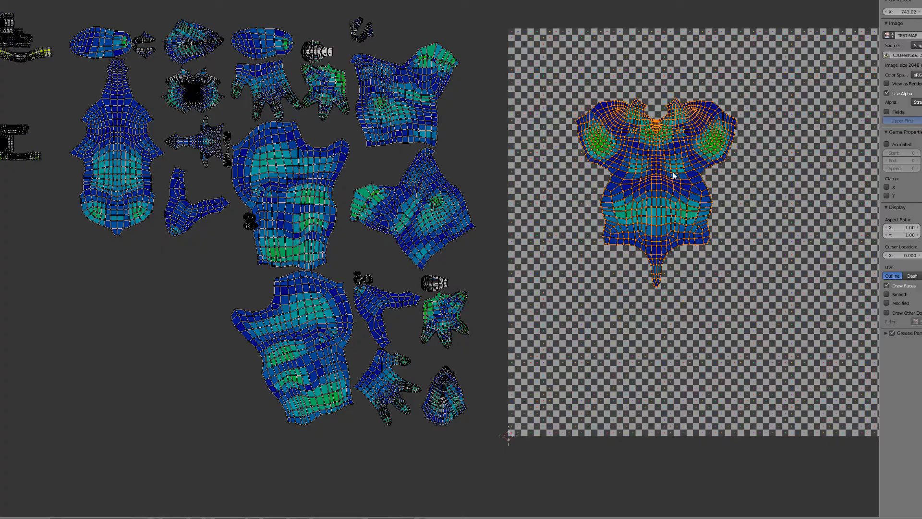
{"action": "left_click", "coordinate": [673, 176]}
{"action": "middle_click_drag", "start_coordinate": [673, 175], "coordinate": [579, 314]}
{"action": "scroll", "coordinate": [579, 314], "scroll_direction": "up", "scroll_amount": 3}
{"action": "key", "text": "g"}
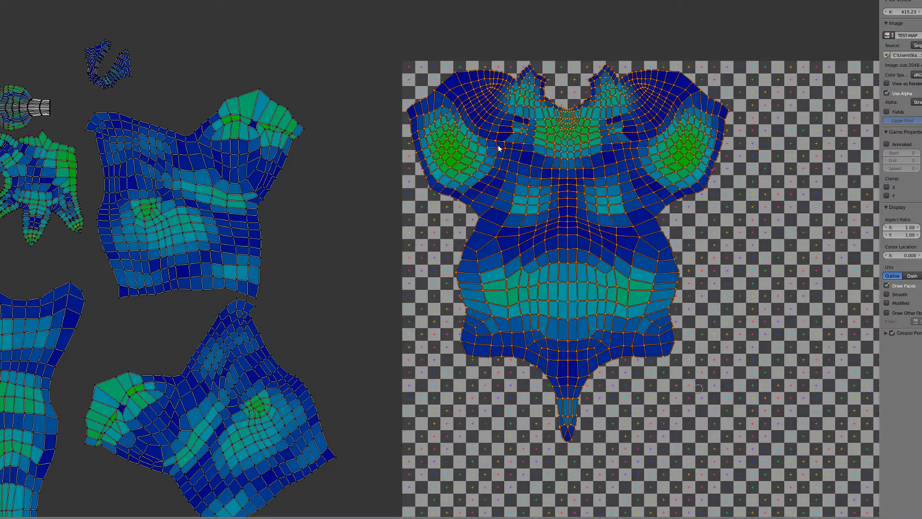
{"action": "left_click", "coordinate": [499, 161]}
{"action": "scroll", "coordinate": [497, 163], "scroll_direction": "down", "scroll_amount": 4}
{"action": "middle_click_drag", "start_coordinate": [261, 358], "coordinate": [317, 251]}
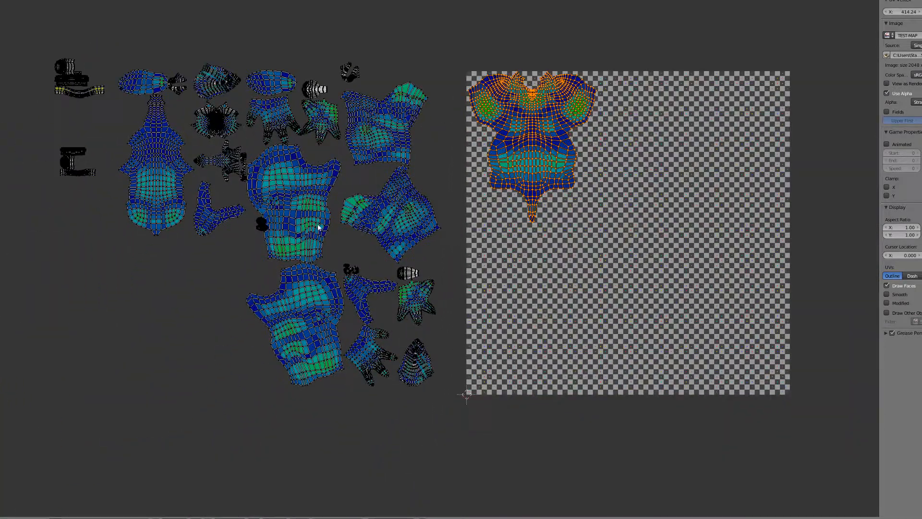
Rotate the narrow torso island 180 degrees and fit it beneath the wide torso island, along the texture's left edge
{"action": "key", "text": "a"}
{"action": "key", "text": "l"}
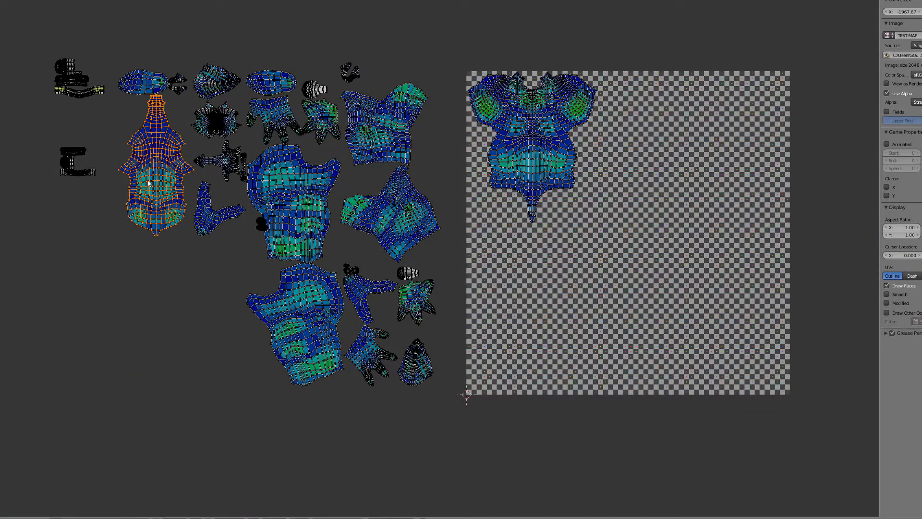
{"action": "key", "text": "g"}
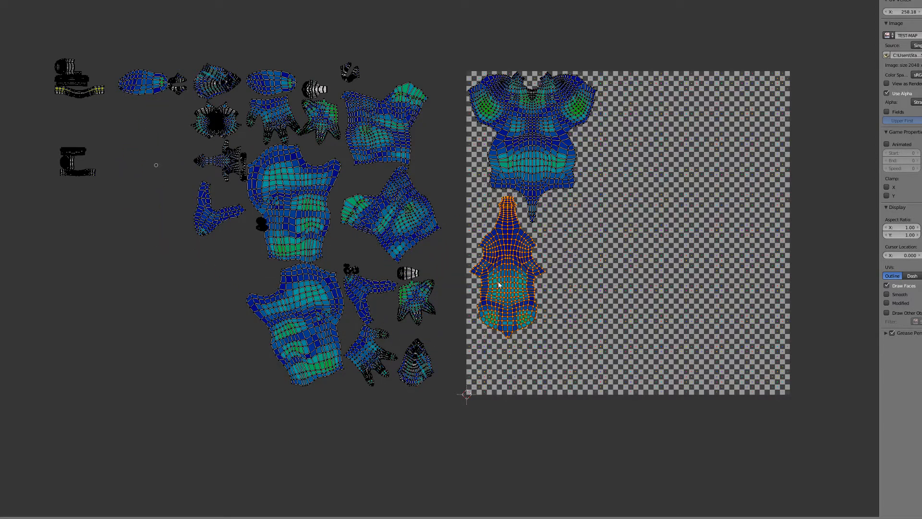
{"action": "left_click", "coordinate": [498, 281]}
{"action": "scroll", "coordinate": [498, 281], "scroll_direction": "up", "scroll_amount": 3}
{"action": "key", "text": "g"}
{"action": "left_click", "coordinate": [605, 346]}
{"action": "type", "text": "r180"}
{"action": "key", "text": "Return"}
{"action": "key", "text": "g"}
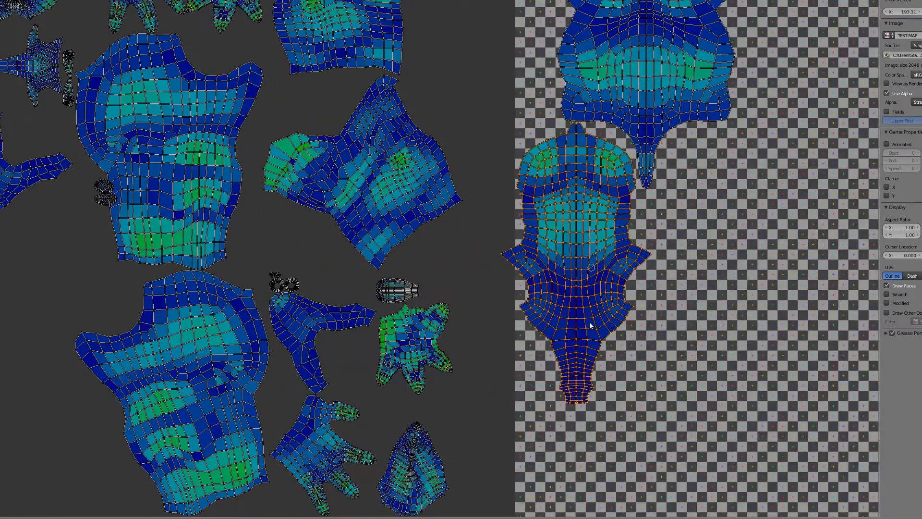
{"action": "left_click", "coordinate": [592, 322]}
{"action": "middle_click_drag", "start_coordinate": [609, 328], "coordinate": [570, 377]}
{"action": "key", "text": "a"}
{"action": "scroll", "coordinate": [496, 122], "scroll_direction": "down", "scroll_amount": 2}
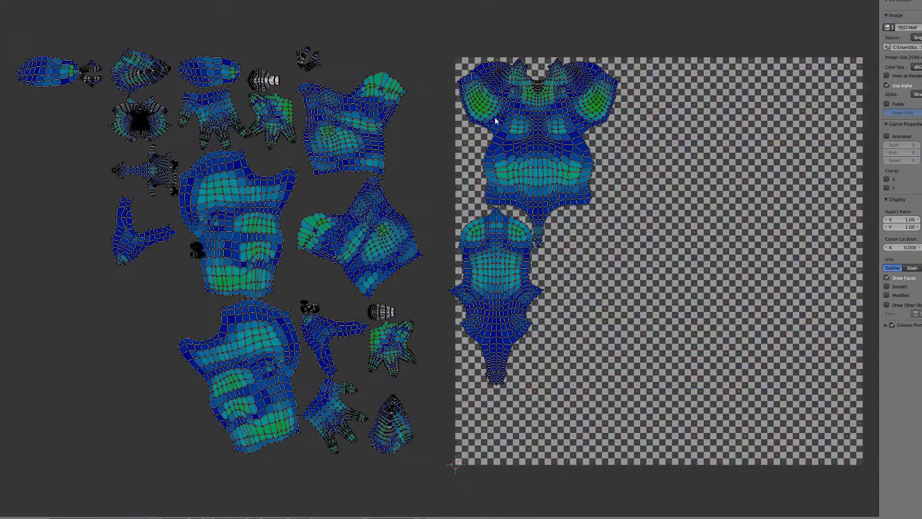
Select both torso islands and shift them slightly inward from the texture's left edge
{"action": "key", "text": "l"}
{"action": "key", "text": "shift+l"}
{"action": "scroll", "coordinate": [500, 258], "scroll_direction": "up", "scroll_amount": 1}
{"action": "key", "text": "a"}
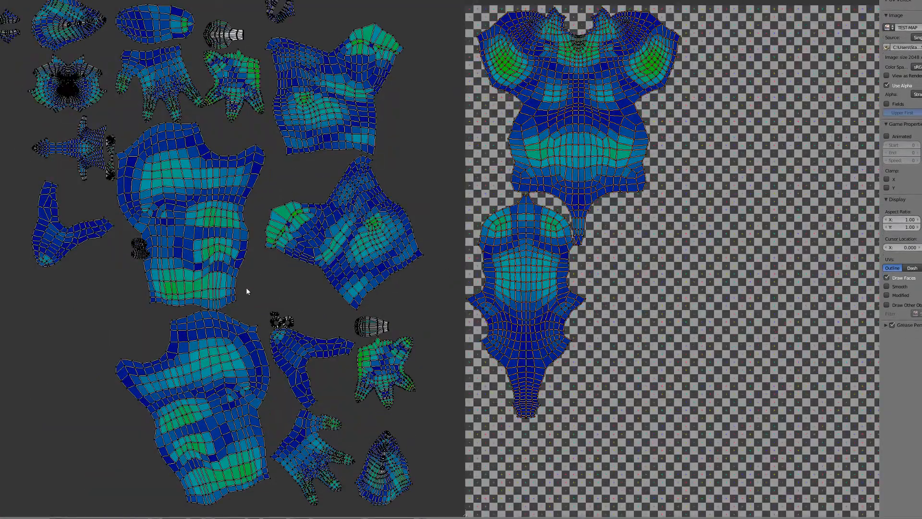
Try placing the lower leg island upside down beside the narrow torso island, and undo the placement
{"action": "scroll", "coordinate": [246, 287], "scroll_direction": "down", "scroll_amount": 1}
{"action": "key", "text": "l"}
{"action": "key", "text": "g"}
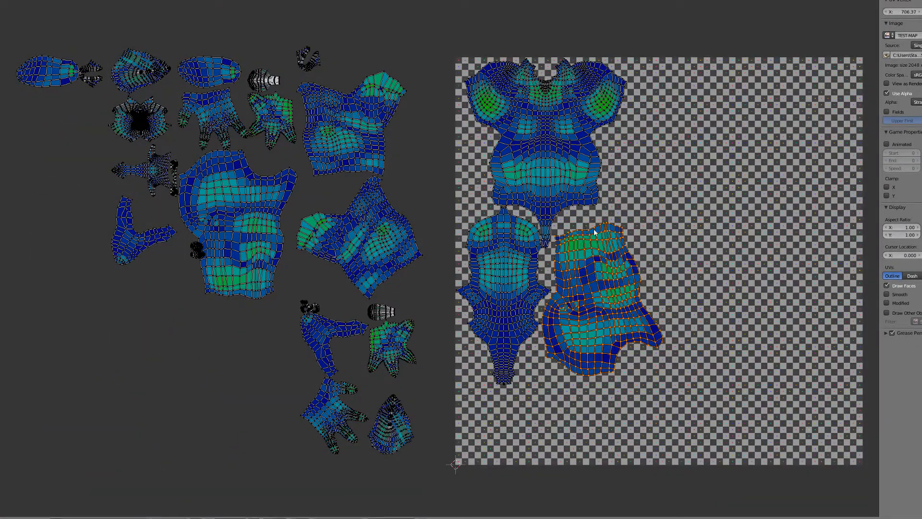
{"action": "left_click", "coordinate": [627, 336]}
{"action": "key", "text": "ctrl+z"}
{"action": "key", "text": "ctrl+z"}
{"action": "key", "text": "ctrl+z"}
{"action": "key", "text": "ctrl+z"}
Move the upper leg island beside the narrow torso island and tilt it slightly to fit closely
{"action": "key", "text": "l"}
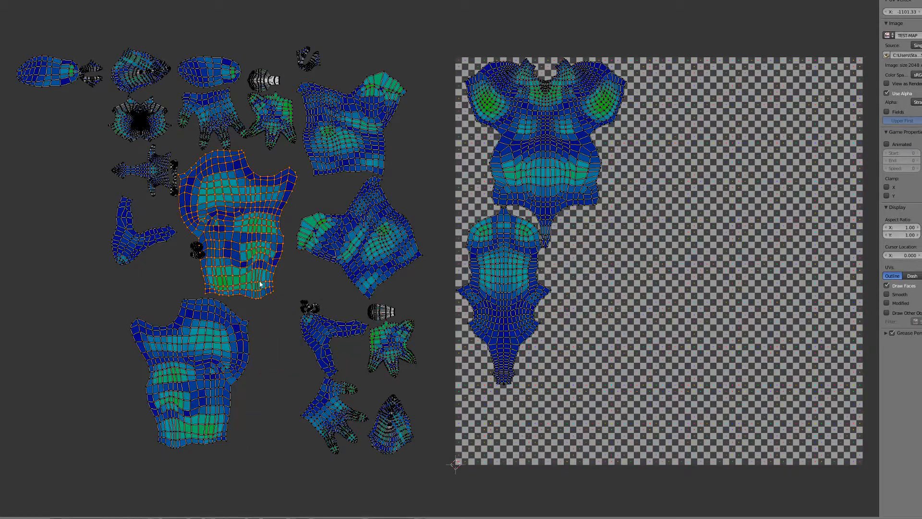
{"action": "key", "text": "g"}
{"action": "left_click", "coordinate": [632, 340]}
{"action": "scroll", "coordinate": [633, 339], "scroll_direction": "up", "scroll_amount": 2}
{"action": "key", "text": "r"}
{"action": "left_click", "coordinate": [696, 367]}
{"action": "key", "text": "g"}
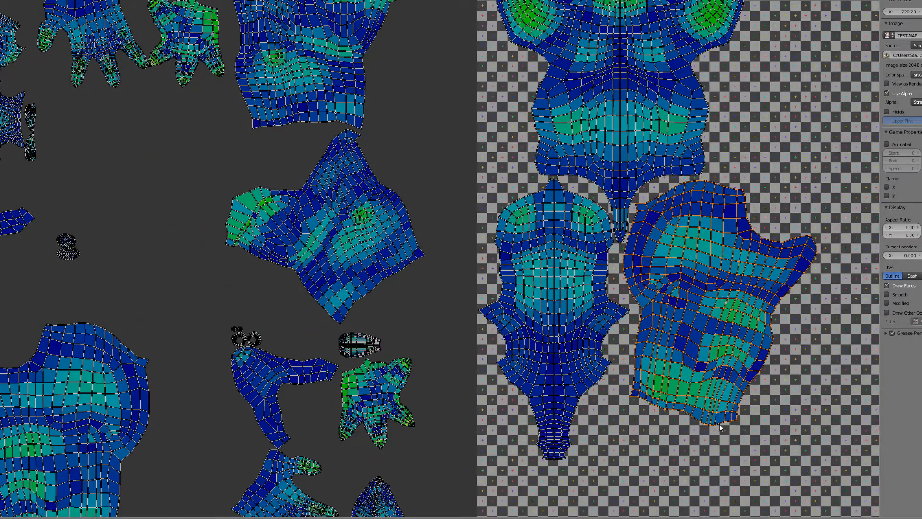
{"action": "left_click", "coordinate": [679, 369]}
Move the remaining leg island to the right of the wide torso island and turn it upside down
{"action": "key", "text": "a"}
{"action": "scroll", "coordinate": [678, 369], "scroll_direction": "down", "scroll_amount": 2}
{"action": "key", "text": "l"}
{"action": "key", "text": "g"}
{"action": "left_click", "coordinate": [689, 171]}
{"action": "key", "text": "r"}
{"action": "scroll", "coordinate": [630, 197], "scroll_direction": "up", "scroll_amount": 1}
{"action": "middle_click_drag", "start_coordinate": [630, 196], "coordinate": [572, 294]}
{"action": "key", "text": "g"}
{"action": "left_click", "coordinate": [625, 220]}
Nudge the upside-down leg island snugly against the wide torso island and the texture's top edge
{"action": "scroll", "coordinate": [622, 242], "scroll_direction": "up", "scroll_amount": 2}
{"action": "key", "text": "g"}
{"action": "left_click", "coordinate": [594, 292]}
{"action": "scroll", "coordinate": [592, 287], "scroll_direction": "down", "scroll_amount": 1}
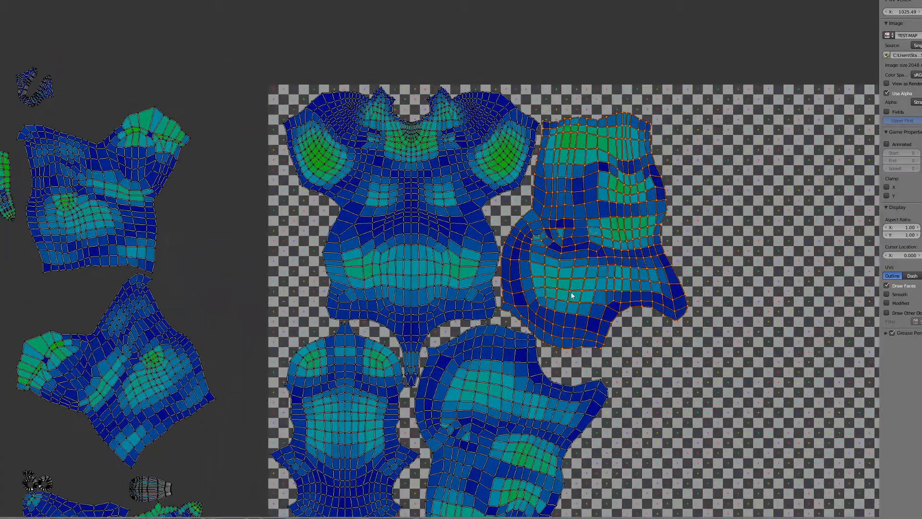
{"action": "key", "text": "g"}
{"action": "left_click", "coordinate": [579, 154]}
{"action": "key", "text": "g"}
{"action": "left_click", "coordinate": [586, 187]}
{"action": "scroll", "coordinate": [587, 185], "scroll_direction": "down", "scroll_amount": 3}
{"action": "middle_click_drag", "start_coordinate": [586, 185], "coordinate": [605, 141]}
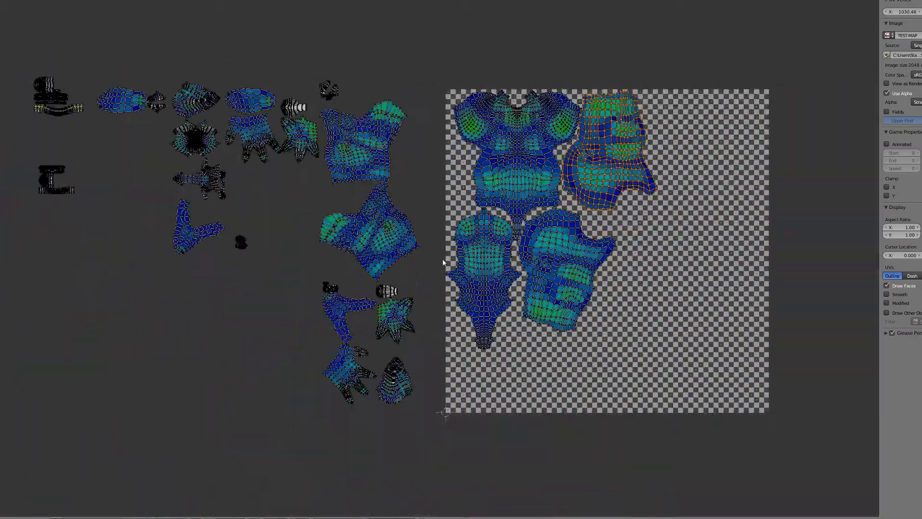
Move the lower arm island into the texture and fit it, rotated, beside the lower leg island
{"action": "key", "text": "a"}
{"action": "key", "text": "l"}
{"action": "key", "text": "g"}
{"action": "scroll", "coordinate": [645, 251], "scroll_direction": "up", "scroll_amount": 3}
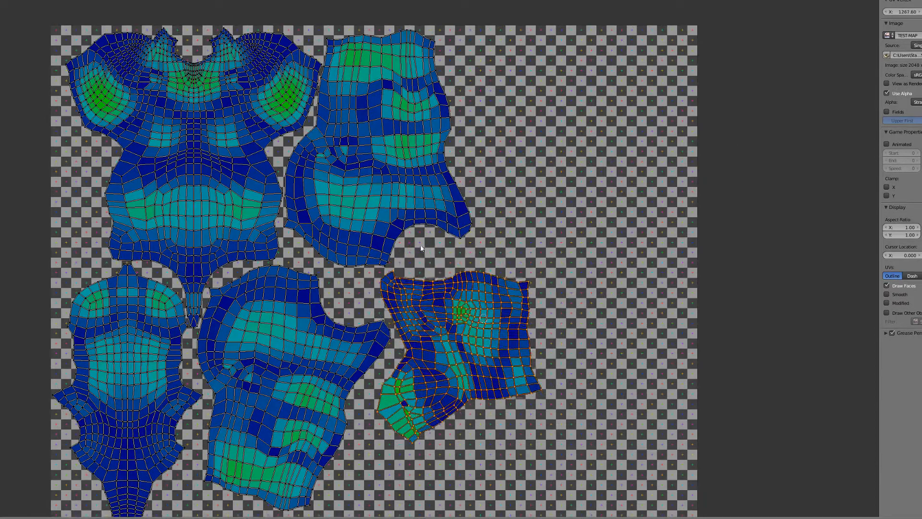
{"action": "left_click", "coordinate": [533, 261]}
{"action": "left_click", "coordinate": [524, 269]}
{"action": "scroll", "coordinate": [523, 268], "scroll_direction": "down", "scroll_amount": 4}
Move the other arm island into the texture's upper area, close against the upside-down leg island
{"action": "key", "text": "a"}
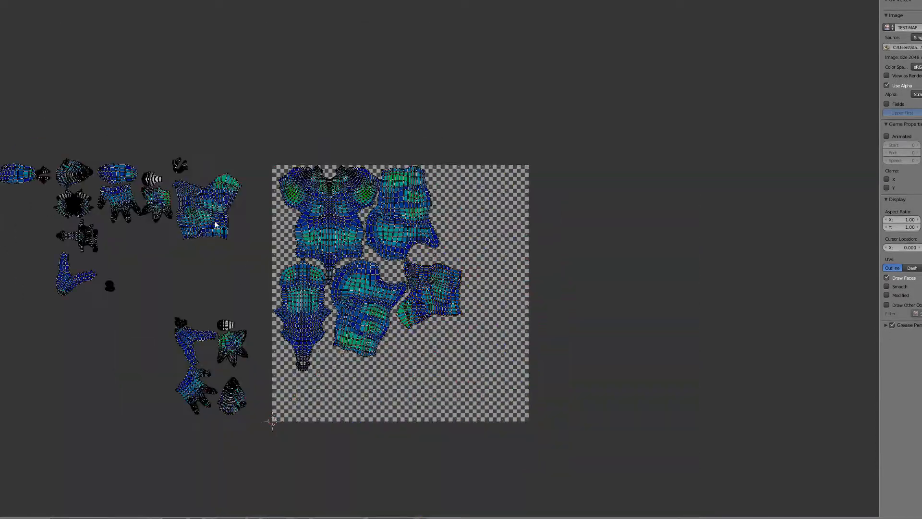
{"action": "key", "text": "l"}
{"action": "scroll", "coordinate": [163, 220], "scroll_direction": "up", "scroll_amount": 1}
{"action": "key", "text": "g"}
{"action": "middle_click_drag", "start_coordinate": [478, 211], "coordinate": [456, 255]}
{"action": "scroll", "coordinate": [442, 256], "scroll_direction": "up", "scroll_amount": 3}
{"action": "key", "text": "g"}
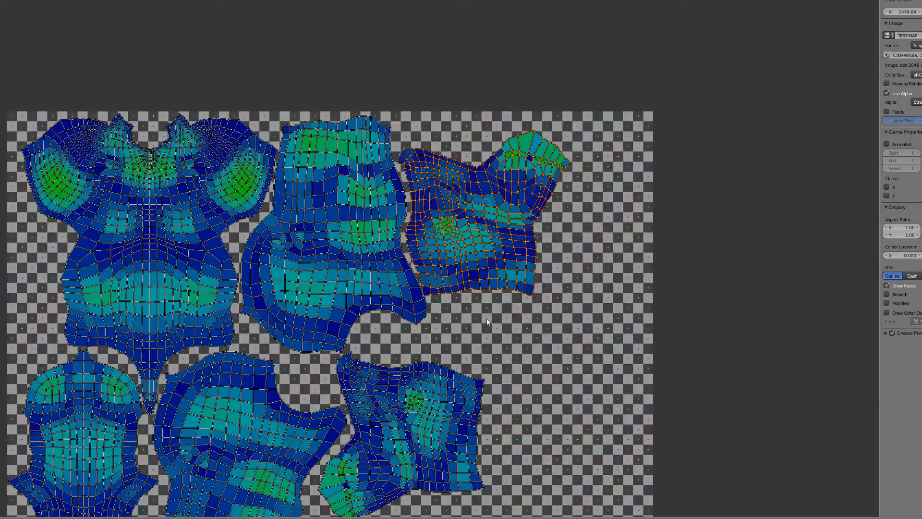
{"action": "left_click", "coordinate": [484, 319]}
{"action": "scroll", "coordinate": [484, 319], "scroll_direction": "down", "scroll_amount": 4}
{"action": "middle_click_drag", "start_coordinate": [484, 318], "coordinate": [606, 204]}
{"action": "scroll", "coordinate": [415, 249], "scroll_direction": "up", "scroll_amount": 1}
Place the two fingered hand islands side by side beneath the lower arm island, rotating them to fit
{"action": "key", "text": "a"}
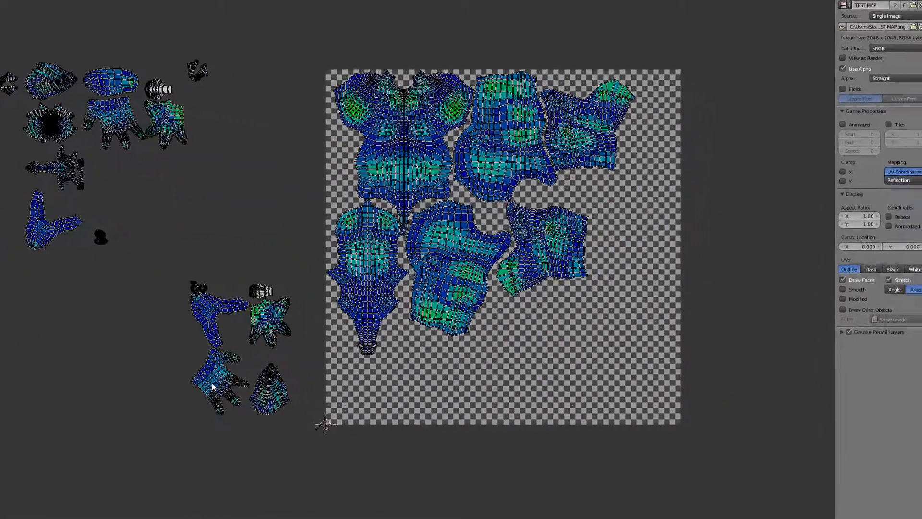
{"action": "key", "text": "l"}
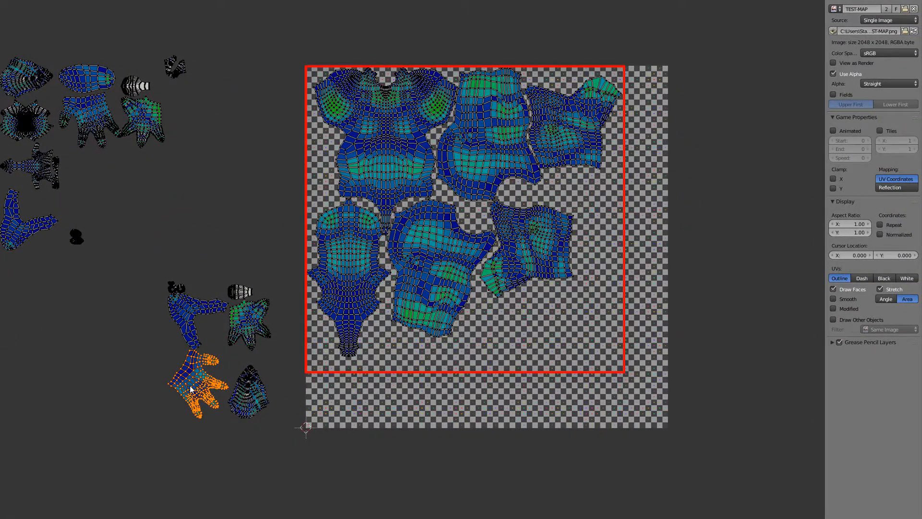
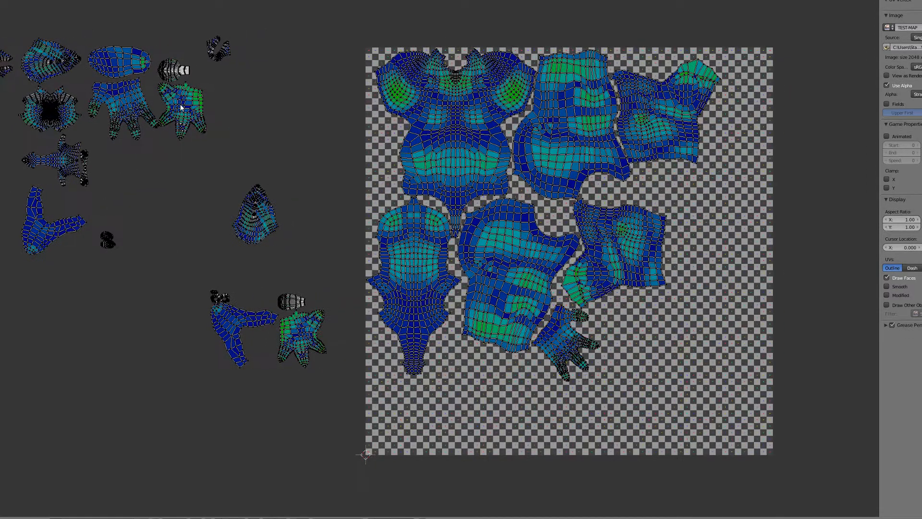
{"action": "left_click", "coordinate": [132, 115]}
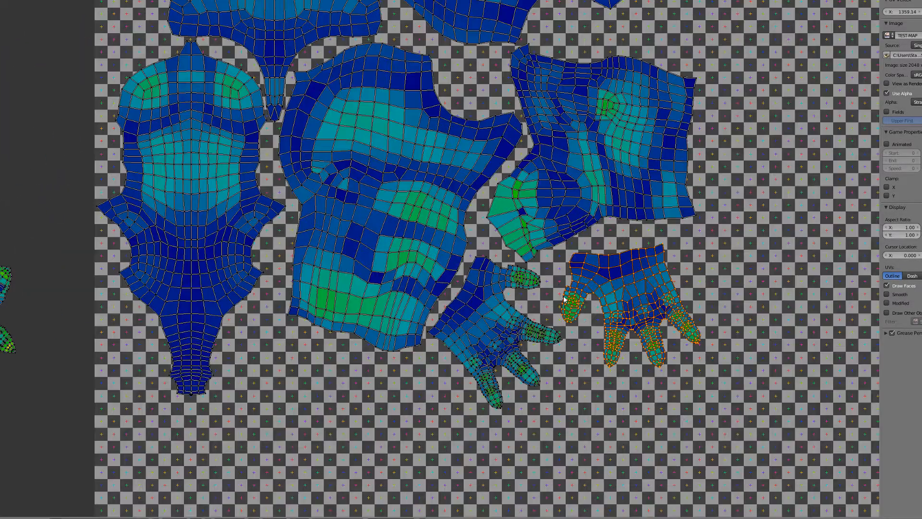
{"action": "key", "text": "g"}
{"action": "left_click", "coordinate": [542, 296]}
{"action": "key", "text": "r"}
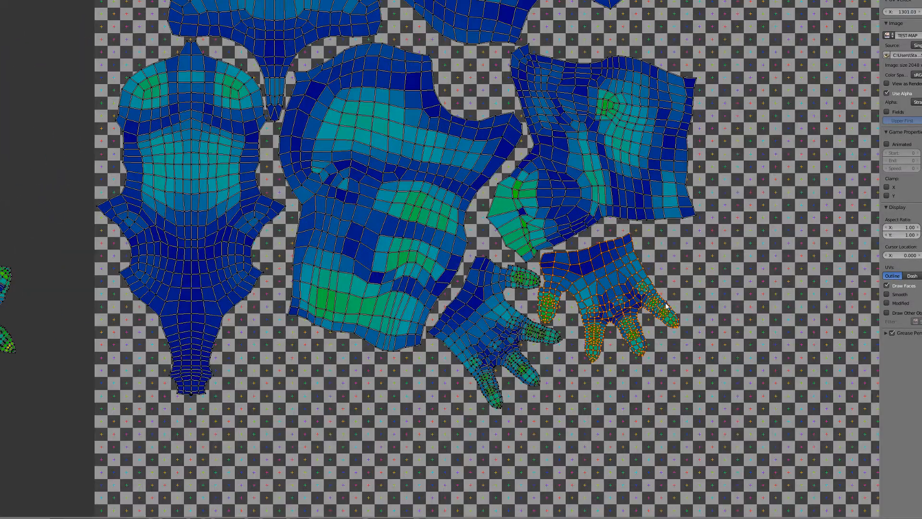
{"action": "left_click", "coordinate": [541, 303]}
Place the two small star-shaped islands beneath the lower leg island, rotating them to nest beside the narrow torso's tip
{"action": "scroll", "coordinate": [678, 350], "scroll_direction": "up", "scroll_amount": 5}
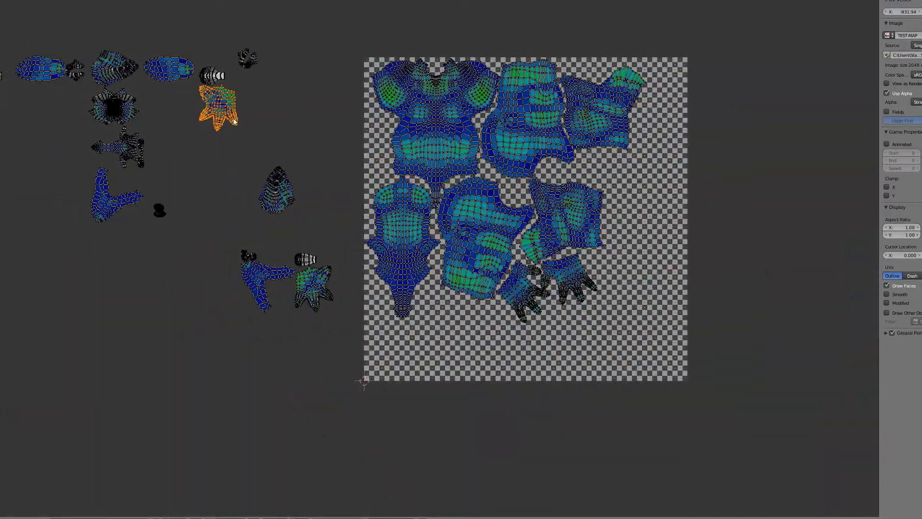
{"action": "scroll", "coordinate": [451, 324], "scroll_direction": "up", "scroll_amount": 5}
{"action": "key", "text": "r"}
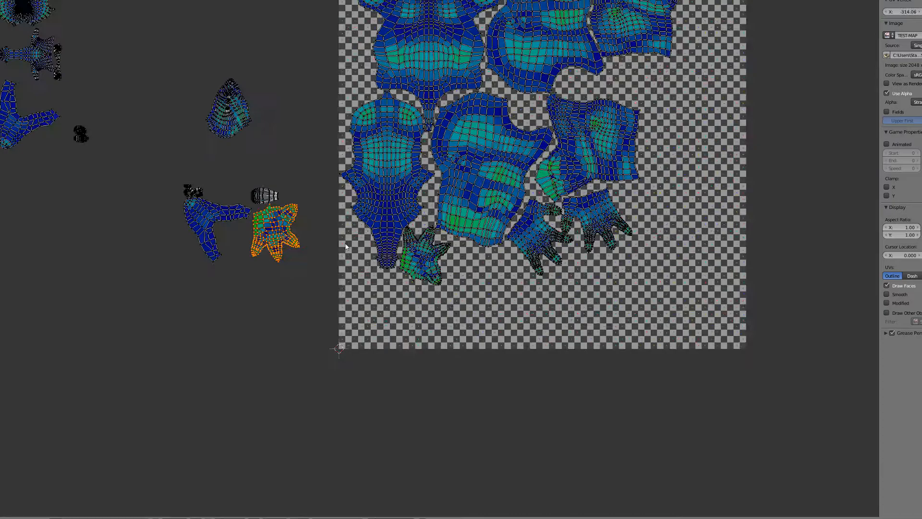
{"action": "scroll", "coordinate": [419, 255], "scroll_direction": "up", "scroll_amount": 3}
{"action": "key", "text": "g"}
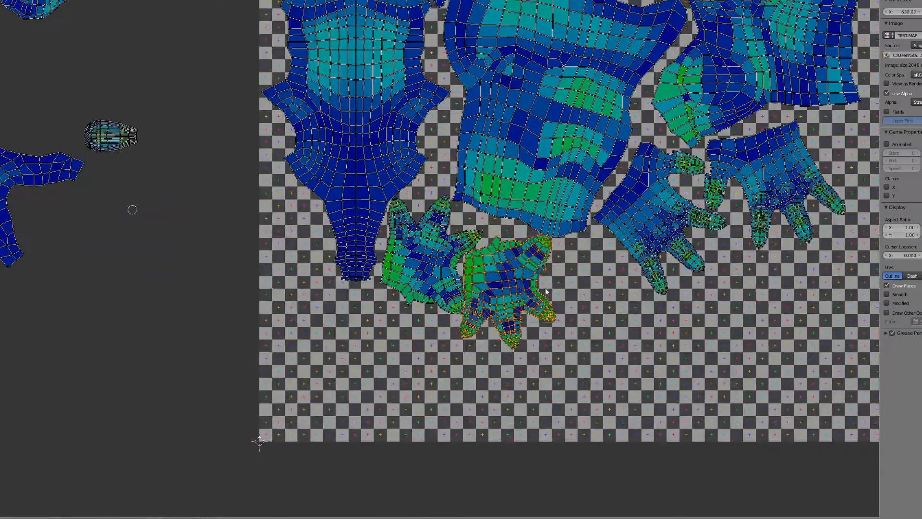
{"action": "scroll", "coordinate": [569, 279], "scroll_direction": "down", "scroll_amount": 5}
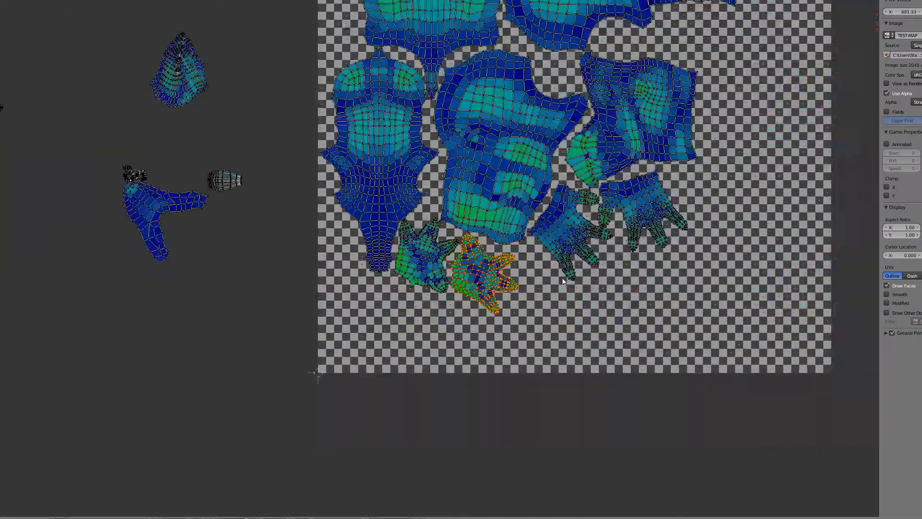
Select the face island and move it into the texture
{"action": "scroll", "coordinate": [341, 274], "scroll_direction": "up", "scroll_amount": 3}
{"action": "key", "text": "l"}
{"action": "scroll", "coordinate": [217, 122], "scroll_direction": "down", "scroll_amount": 1}
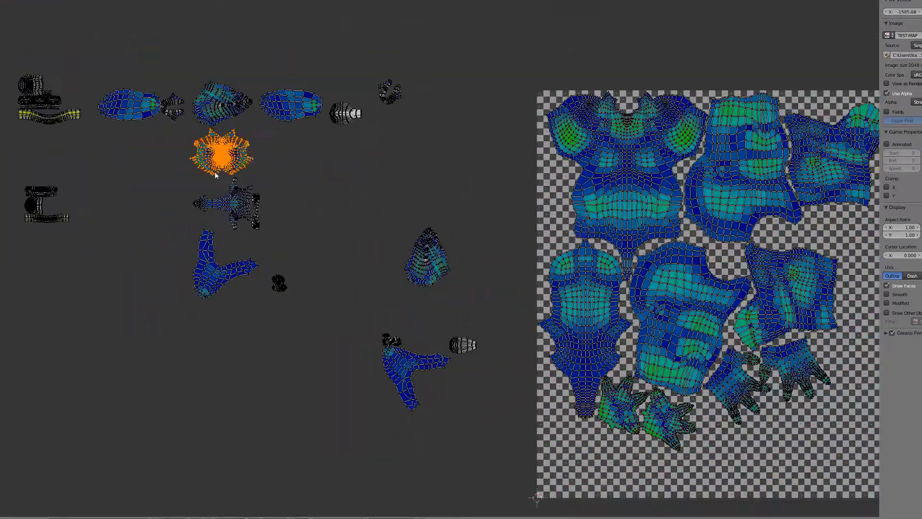
{"action": "key", "text": "g"}
{"action": "left_click", "coordinate": [588, 244]}
{"action": "scroll", "coordinate": [588, 244], "scroll_direction": "up", "scroll_amount": 1}
{"action": "middle_click_drag", "start_coordinate": [588, 244], "coordinate": [349, 221]}
{"action": "middle_click_drag", "start_coordinate": [651, 212], "coordinate": [444, 206]}
Enlarge the face island and fit it into the gap between the two arm islands
{"action": "scroll", "coordinate": [444, 206], "scroll_direction": "up", "scroll_amount": 4}
{"action": "key", "text": "s"}
{"action": "left_click", "coordinate": [547, 235]}
{"action": "key", "text": "g"}
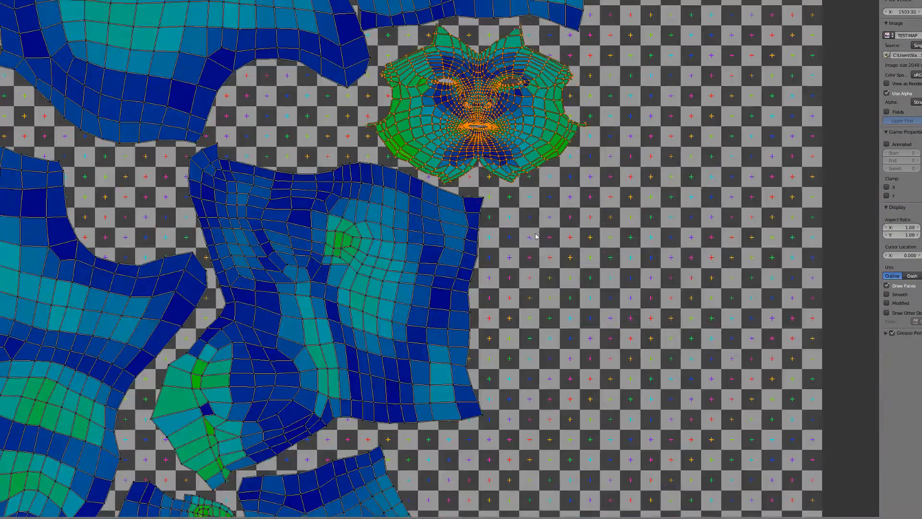
{"action": "scroll", "coordinate": [552, 243], "scroll_direction": "down", "scroll_amount": 7}
{"action": "middle_click_drag", "start_coordinate": [475, 281], "coordinate": [673, 260]}
Place the first Y-shaped island to the right of the lower arm island, below the face island
{"action": "key", "text": "a"}
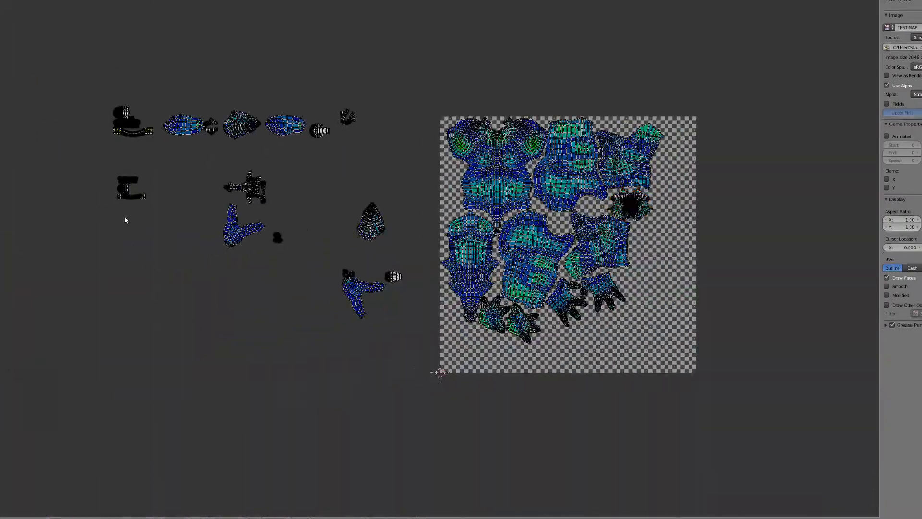
{"action": "scroll", "coordinate": [146, 182], "scroll_direction": "up", "scroll_amount": 2}
{"action": "key", "text": "l"}
{"action": "left_click", "coordinate": [836, 279]}
{"action": "middle_click_drag", "start_coordinate": [836, 279], "coordinate": [561, 302]}
{"action": "scroll", "coordinate": [561, 302], "scroll_direction": "up", "scroll_amount": 3}
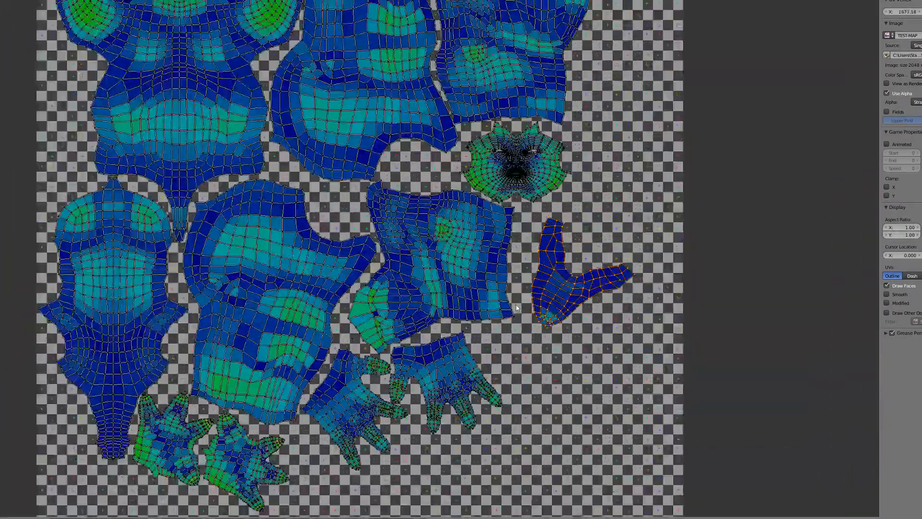
{"action": "key", "text": "g"}
{"action": "left_click", "coordinate": [535, 293]}
Move the second Y-shaped island into the texture and rotate it to nest just above the first one
{"action": "scroll", "coordinate": [528, 298], "scroll_direction": "down", "scroll_amount": 3}
{"action": "key", "text": "l"}
{"action": "key", "text": "g"}
{"action": "left_click", "coordinate": [622, 231]}
{"action": "scroll", "coordinate": [622, 226], "scroll_direction": "up", "scroll_amount": 3}
{"action": "key", "text": "r"}
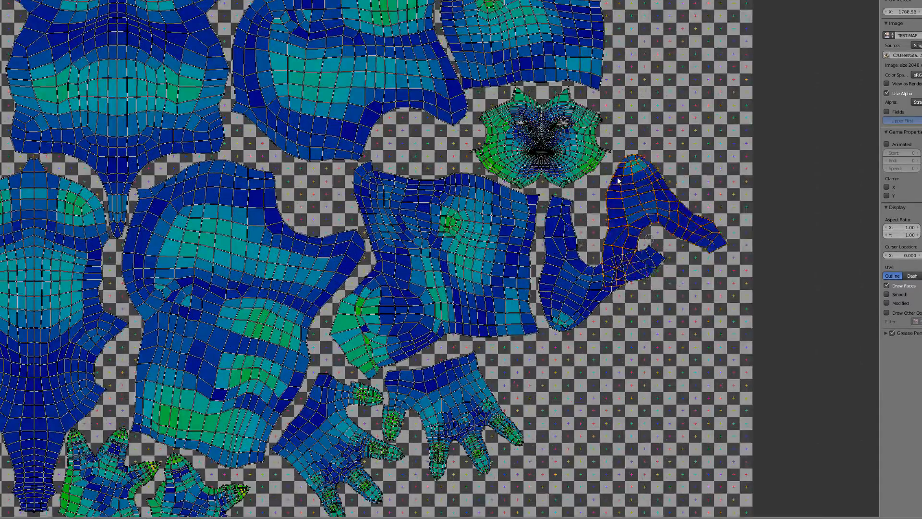
{"action": "left_click", "coordinate": [665, 253]}
{"action": "scroll", "coordinate": [665, 250], "scroll_direction": "up", "scroll_amount": 2}
{"action": "key", "text": "g"}
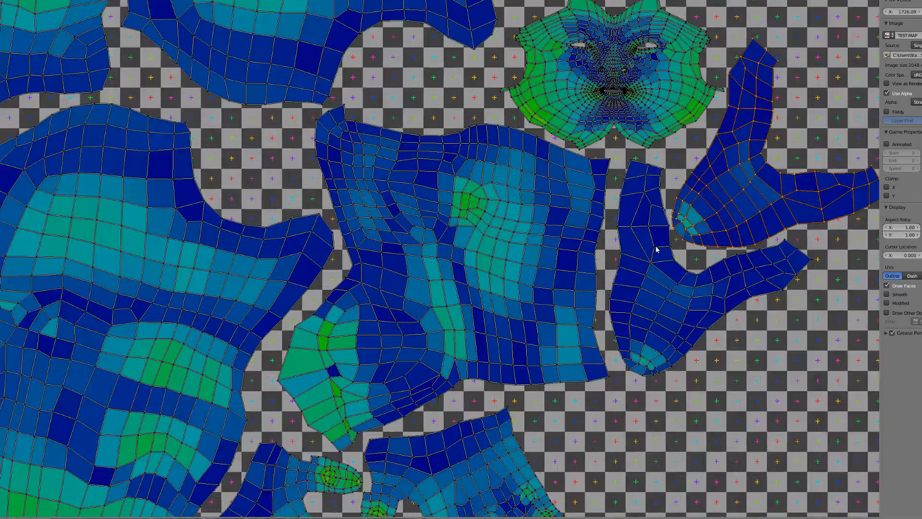
Move the first fan-shaped island into the texture and rotate it to fit right of the upper arm island
{"action": "scroll", "coordinate": [656, 249], "scroll_direction": "down", "scroll_amount": 6}
{"action": "middle_click_drag", "start_coordinate": [244, 298], "coordinate": [405, 286]}
{"action": "key", "text": "a"}
{"action": "scroll", "coordinate": [192, 202], "scroll_direction": "up", "scroll_amount": 3}
{"action": "key", "text": "l"}
{"action": "scroll", "coordinate": [323, 215], "scroll_direction": "down", "scroll_amount": 4}
{"action": "scroll", "coordinate": [255, 253], "scroll_direction": "up", "scroll_amount": 3}
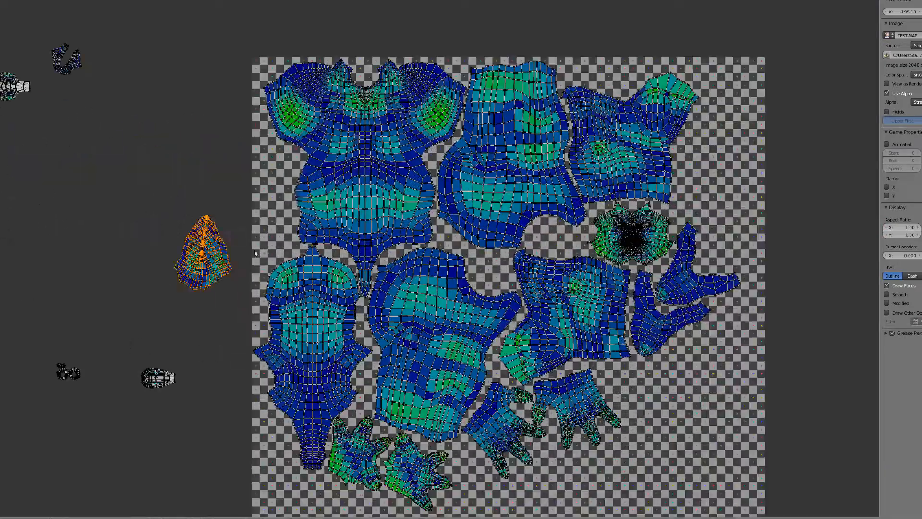
{"action": "middle_click_drag", "start_coordinate": [753, 164], "coordinate": [607, 165]}
{"action": "scroll", "coordinate": [607, 165], "scroll_direction": "up", "scroll_amount": 2}
{"action": "key", "text": "r"}
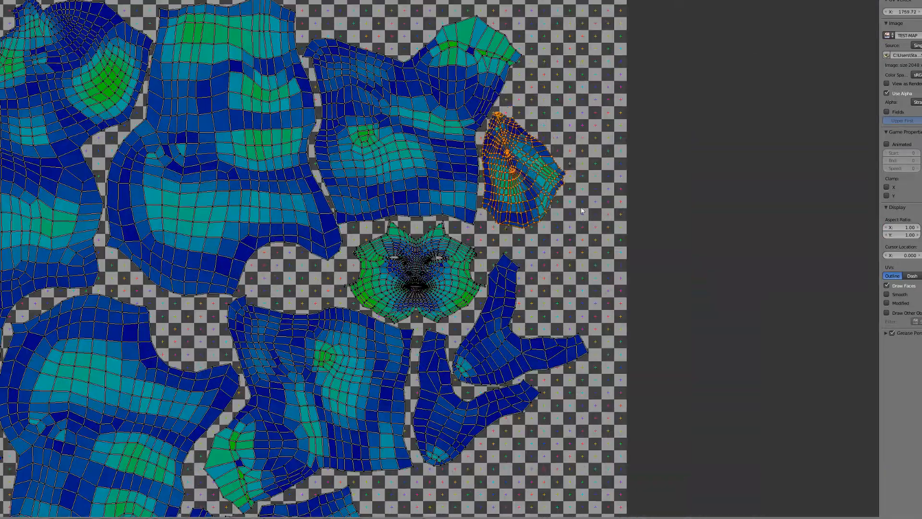
{"action": "left_click", "coordinate": [581, 208]}
Select the winged, arrow-shaped island and move it closer to the texture
{"action": "scroll", "coordinate": [581, 209], "scroll_direction": "down", "scroll_amount": 3}
{"action": "middle_click_drag", "start_coordinate": [581, 209], "coordinate": [658, 172]}
{"action": "key", "text": "a"}
{"action": "scroll", "coordinate": [418, 257], "scroll_direction": "down", "scroll_amount": 2}
{"action": "scroll", "coordinate": [43, 154], "scroll_direction": "up", "scroll_amount": 1}
{"action": "key", "text": "l"}
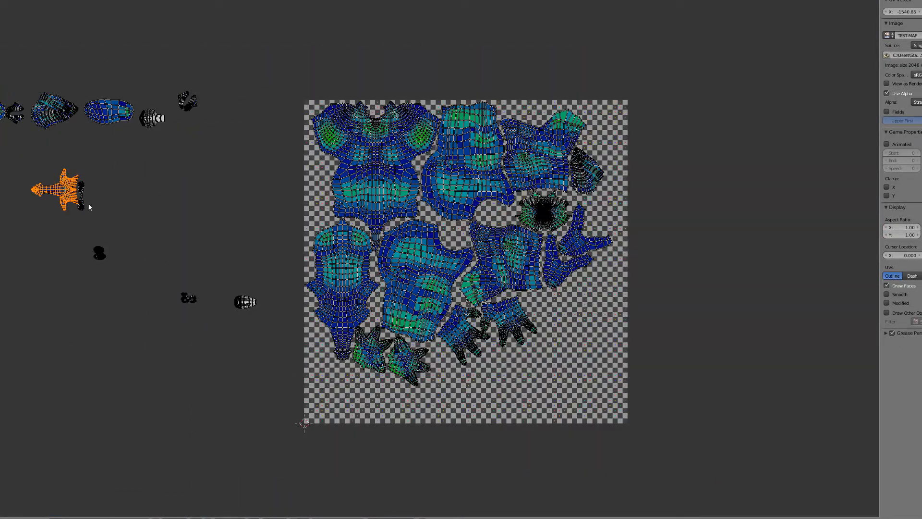
{"action": "key", "text": "g"}
{"action": "left_click", "coordinate": [256, 251]}
{"action": "middle_click_drag", "start_coordinate": [148, 193], "coordinate": [411, 259]}
{"action": "scroll", "coordinate": [409, 256], "scroll_direction": "up", "scroll_amount": 4}
{"action": "middle_click_drag", "start_coordinate": [256, 204], "coordinate": [507, 264]}
{"action": "middle_click_drag", "start_coordinate": [828, 451], "coordinate": [283, 259]}
{"action": "scroll", "coordinate": [284, 260], "scroll_direction": "up", "scroll_amount": 3}
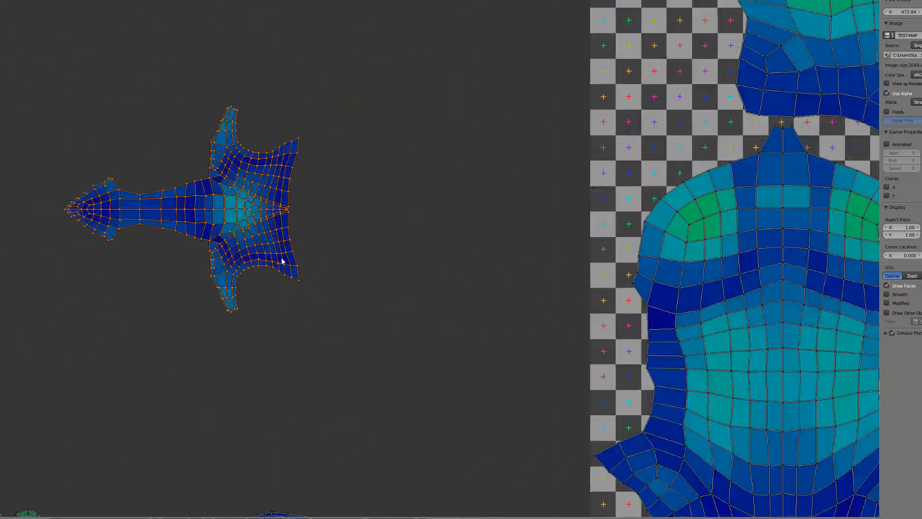
Place the winged island inside the texture, just right of the rightmost hand island
{"action": "scroll", "coordinate": [292, 264], "scroll_direction": "down", "scroll_amount": 6}
{"action": "key", "text": "g"}
{"action": "middle_click_drag", "start_coordinate": [645, 239], "coordinate": [319, 252]}
{"action": "scroll", "coordinate": [324, 253], "scroll_direction": "up", "scroll_amount": 2}
{"action": "key", "text": "g"}
{"action": "left_click", "coordinate": [562, 237]}
{"action": "scroll", "coordinate": [560, 235], "scroll_direction": "down", "scroll_amount": 2}
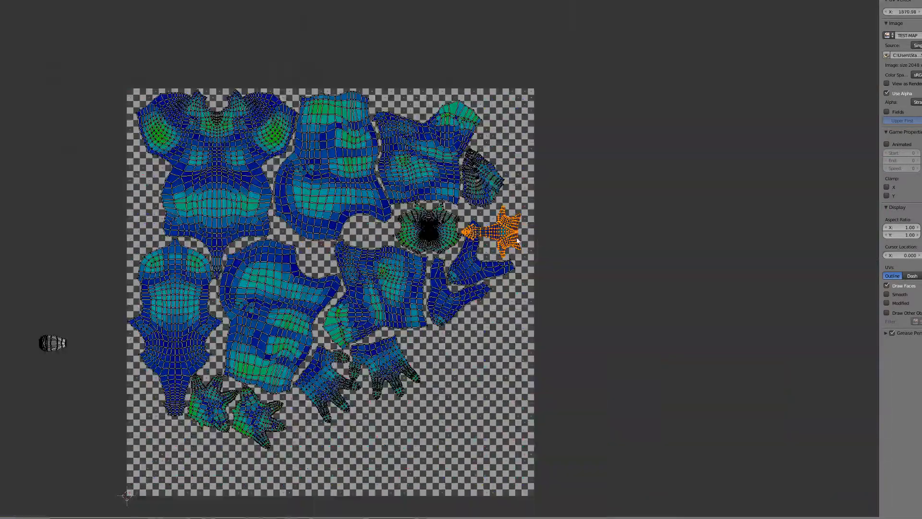
{"action": "scroll", "coordinate": [511, 226], "scroll_direction": "up", "scroll_amount": 1}
{"action": "key", "text": "g"}
{"action": "scroll", "coordinate": [401, 249], "scroll_direction": "down", "scroll_amount": 3}
{"action": "middle_click_drag", "start_coordinate": [450, 235], "coordinate": [581, 245]}
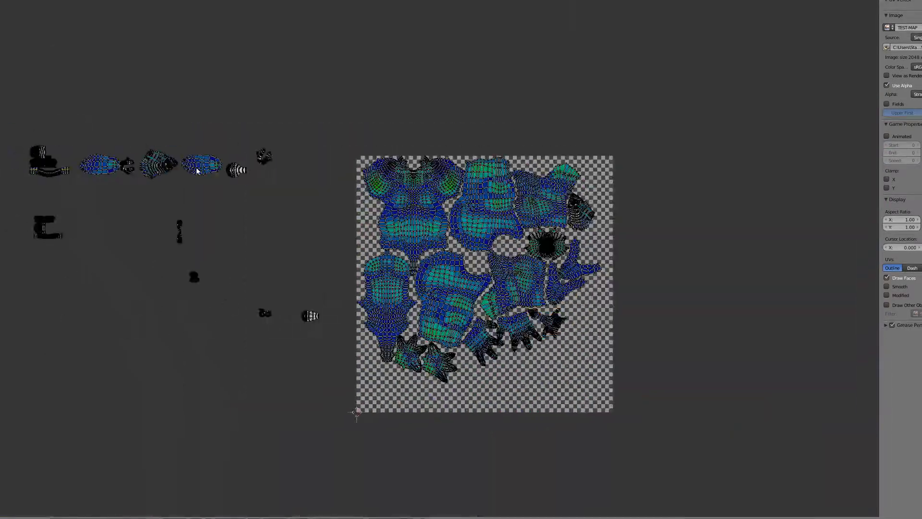
Select the second fan-shaped island, move it to the texture's upper-right area and rotate it
{"action": "key", "text": "l"}
{"action": "key", "text": "g"}
{"action": "left_click", "coordinate": [591, 200]}
{"action": "middle_click_drag", "start_coordinate": [624, 205], "coordinate": [414, 259]}
{"action": "scroll", "coordinate": [415, 259], "scroll_direction": "up", "scroll_amount": 5}
{"action": "key", "text": "r"}
{"action": "key", "text": "g"}
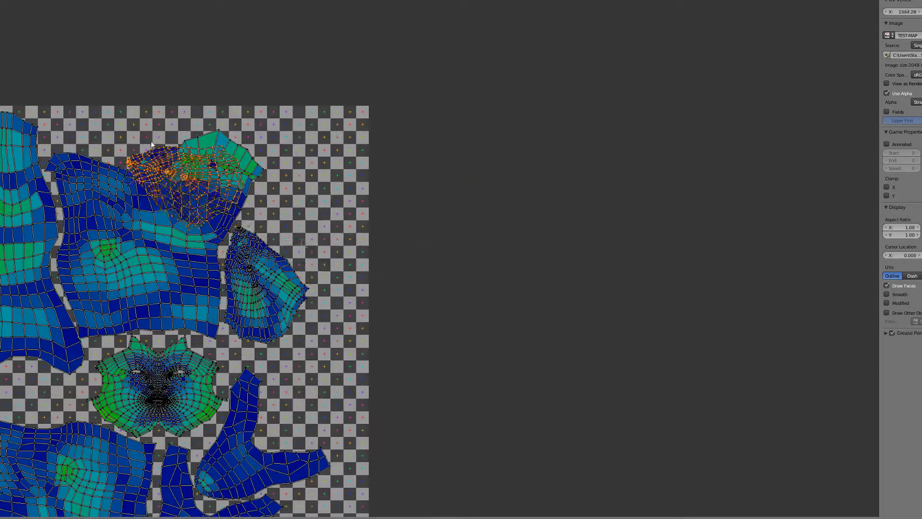
{"action": "left_click", "coordinate": [297, 208]}
Rotate the second fan-shaped island and fit it into the corner above the first one
{"action": "key", "text": "r"}
{"action": "left_click", "coordinate": [331, 185]}
{"action": "key", "text": "g"}
{"action": "left_click", "coordinate": [338, 137]}
{"action": "key", "text": "r"}
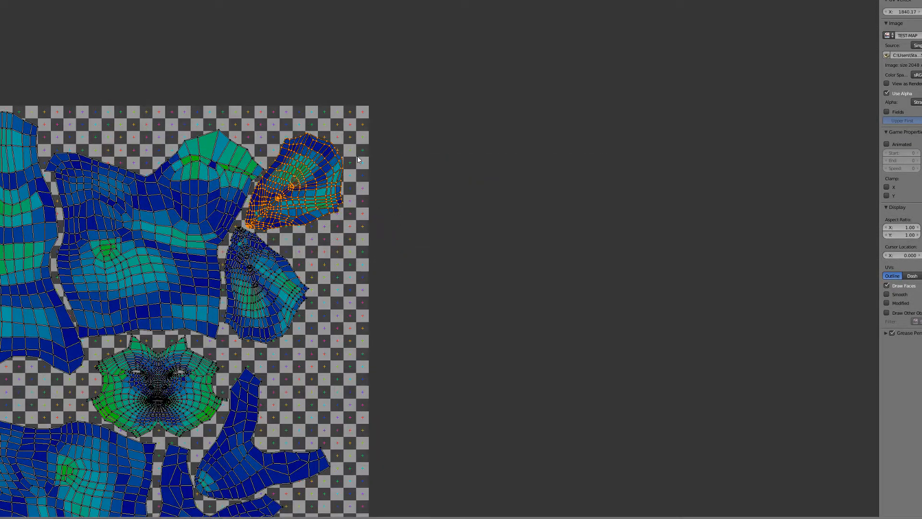
Move the first blue oval island into the gap left of the upper torso island and rotate it to fit
{"action": "scroll", "coordinate": [359, 160], "scroll_direction": "down", "scroll_amount": 5}
{"action": "middle_click_drag", "start_coordinate": [359, 160], "coordinate": [548, 53]}
{"action": "key", "text": "l"}
{"action": "scroll", "coordinate": [185, 144], "scroll_direction": "up", "scroll_amount": 1}
{"action": "key", "text": "g"}
{"action": "left_click", "coordinate": [320, 198]}
{"action": "scroll", "coordinate": [317, 198], "scroll_direction": "up", "scroll_amount": 2}
{"action": "key", "text": "r"}
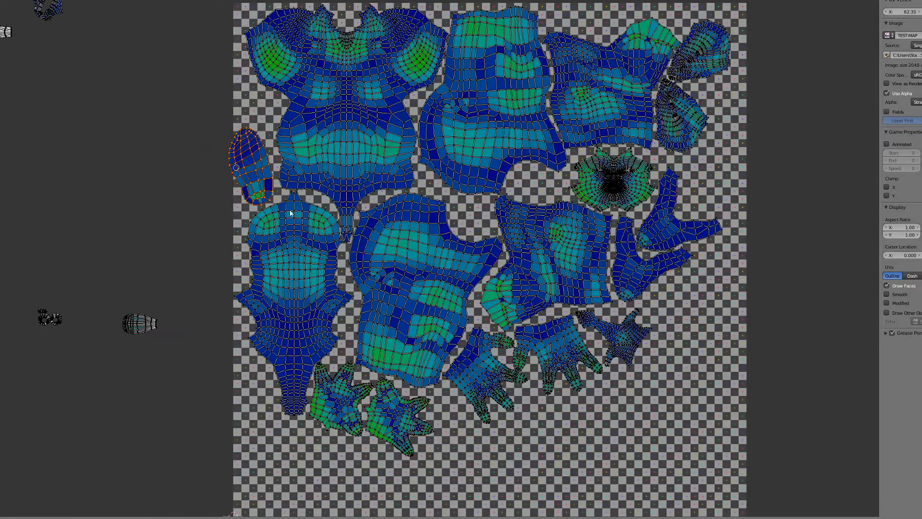
{"action": "left_click", "coordinate": [294, 222]}
{"action": "scroll", "coordinate": [294, 222], "scroll_direction": "down", "scroll_amount": 1}
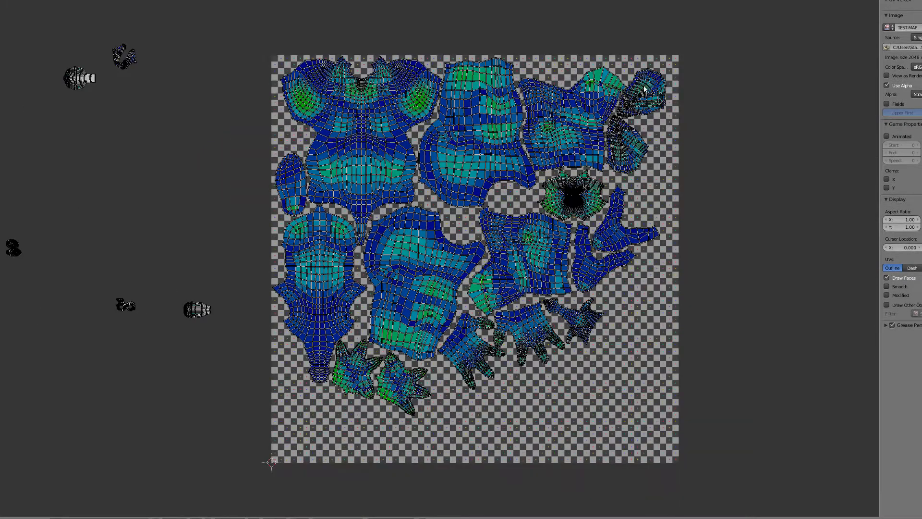
Try fitting the upper fan-shaped island beside the tail tip in the texture's lower-left area
{"action": "key", "text": "l"}
{"action": "key", "text": "g"}
{"action": "left_click", "coordinate": [323, 431]}
{"action": "middle_click_drag", "start_coordinate": [323, 431], "coordinate": [378, 341]}
{"action": "scroll", "coordinate": [379, 340], "scroll_direction": "up", "scroll_amount": 4}
{"action": "key", "text": "r"}
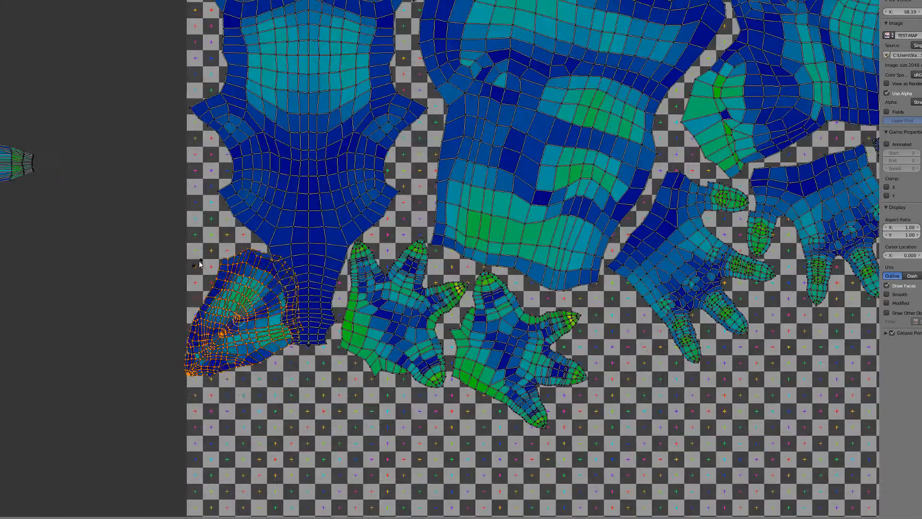
{"action": "left_click", "coordinate": [187, 293]}
{"action": "scroll", "coordinate": [366, 288], "scroll_direction": "down", "scroll_amount": 4}
{"action": "key", "text": "g"}
{"action": "left_click", "coordinate": [779, 180]}
Move the other fan-shaped island down between the second and third hand islands and rotate it to fit
{"action": "key", "text": "l"}
{"action": "key", "text": "g"}
{"action": "left_click", "coordinate": [353, 294]}
{"action": "scroll", "coordinate": [353, 294], "scroll_direction": "up", "scroll_amount": 3}
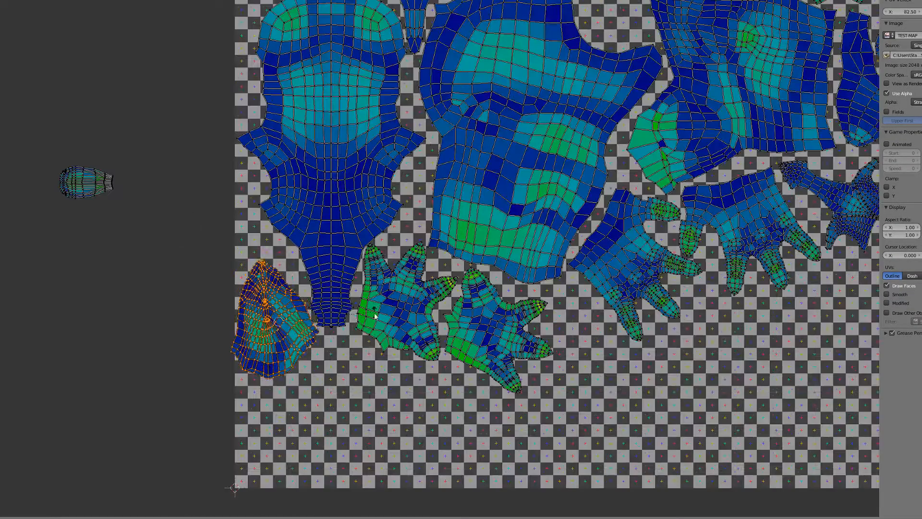
{"action": "key", "text": "r"}
{"action": "left_click", "coordinate": [278, 240]}
{"action": "key", "text": "g"}
{"action": "left_click", "coordinate": [539, 337]}
{"action": "scroll", "coordinate": [517, 296], "scroll_direction": "up", "scroll_amount": 3}
{"action": "key", "text": "r"}
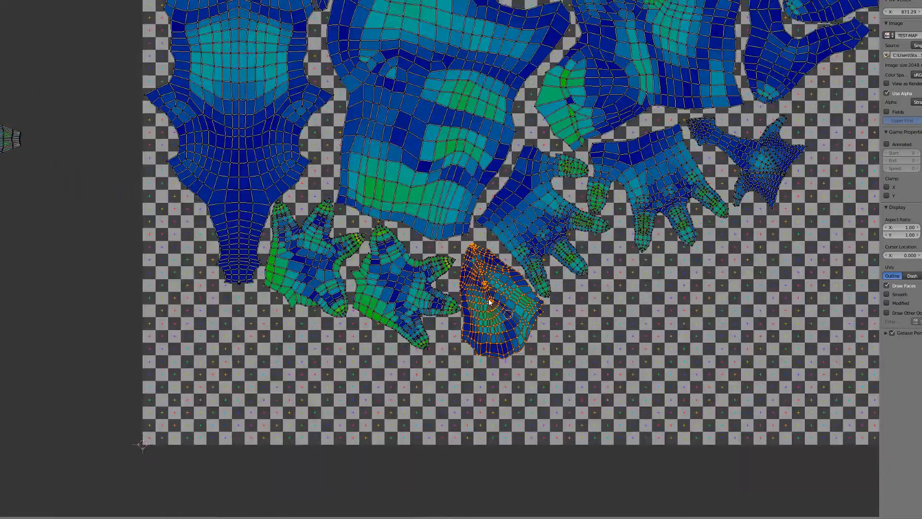
{"action": "left_click", "coordinate": [500, 303]}
Reposition the remaining fan-shaped island against the right edge of the upper arm island
{"action": "scroll", "coordinate": [480, 288], "scroll_direction": "down", "scroll_amount": 3}
{"action": "key", "text": "l"}
{"action": "scroll", "coordinate": [675, 212], "scroll_direction": "up", "scroll_amount": 2}
{"action": "key", "text": "g"}
{"action": "left_click", "coordinate": [526, 139]}
{"action": "scroll", "coordinate": [592, 196], "scroll_direction": "down", "scroll_amount": 4}
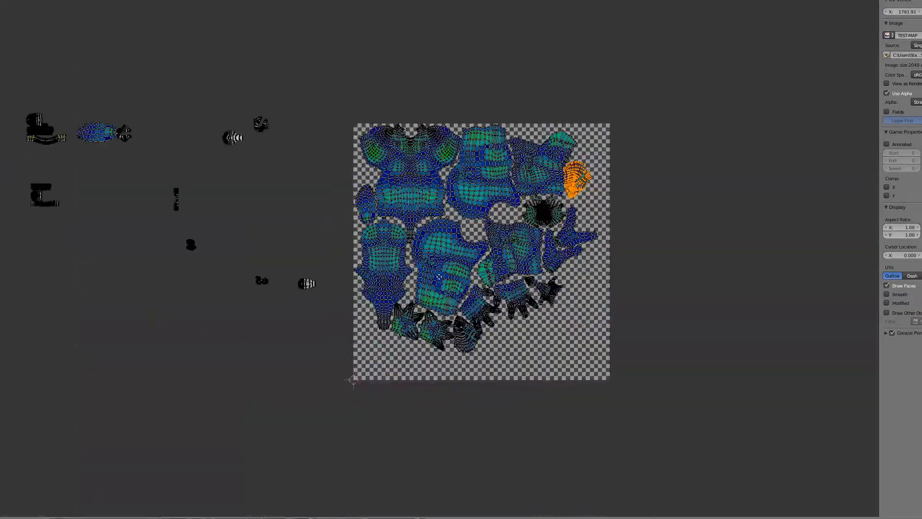
Move the barrel-shaped islands and the second blue oval island into free gaps between the packed islands
{"action": "middle_click_drag", "start_coordinate": [234, 143], "coordinate": [261, 140]}
{"action": "key", "text": "l"}
{"action": "scroll", "coordinate": [418, 254], "scroll_direction": "up", "scroll_amount": 3}
{"action": "key", "text": "g"}
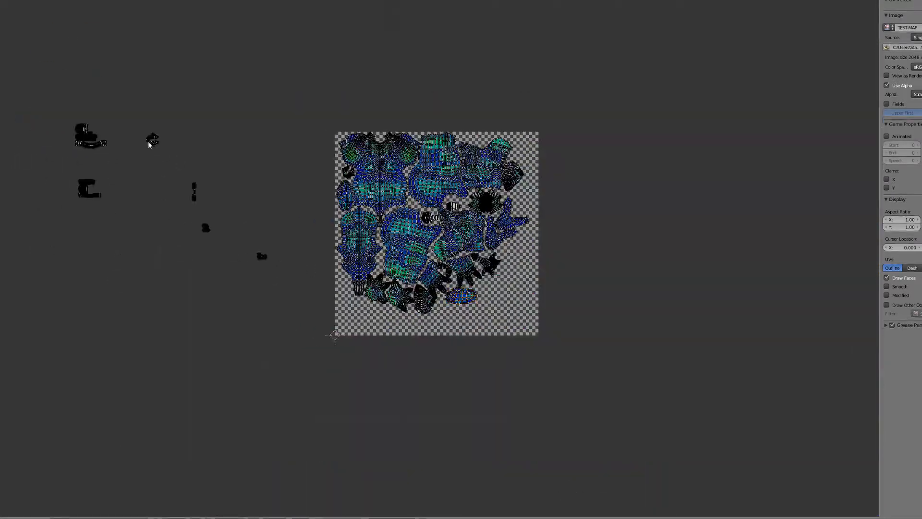
Swap the barrel-shaped island near the face with the curled island beside the upper torso
{"action": "scroll", "coordinate": [563, 234], "scroll_direction": "up", "scroll_amount": 1}
{"action": "key", "text": "a"}
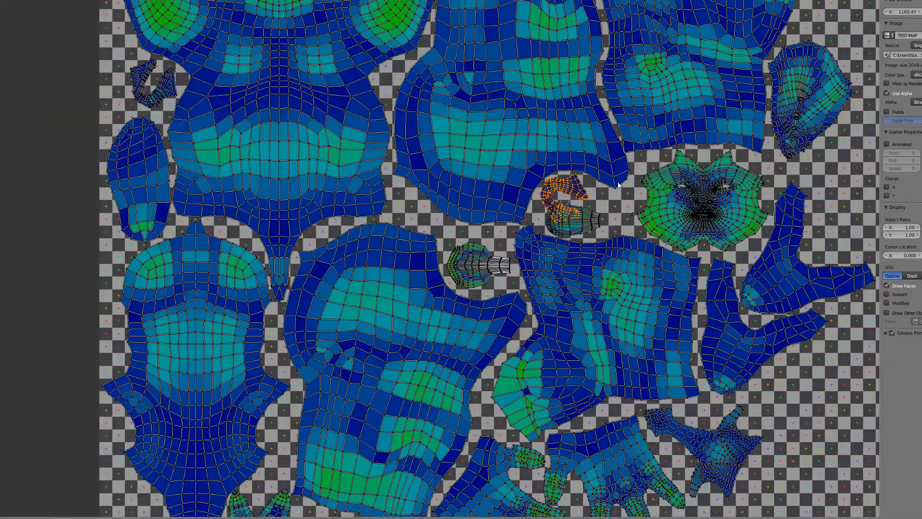
{"action": "key", "text": "l"}
{"action": "right_click", "coordinate": [163, 102]}
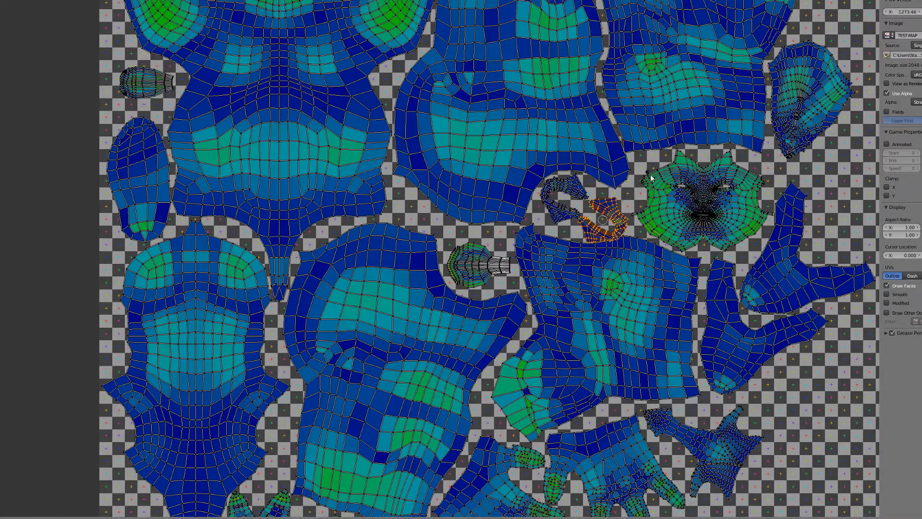
{"action": "left_click", "coordinate": [651, 178]}
Adjust and rotate the second curled island to nest between the first curled island and the face island
{"action": "middle_click_drag", "start_coordinate": [651, 178], "coordinate": [538, 164]}
{"action": "scroll", "coordinate": [538, 164], "scroll_direction": "up", "scroll_amount": 5}
{"action": "key", "text": "g"}
{"action": "left_click", "coordinate": [677, 118]}
{"action": "key", "text": "r"}
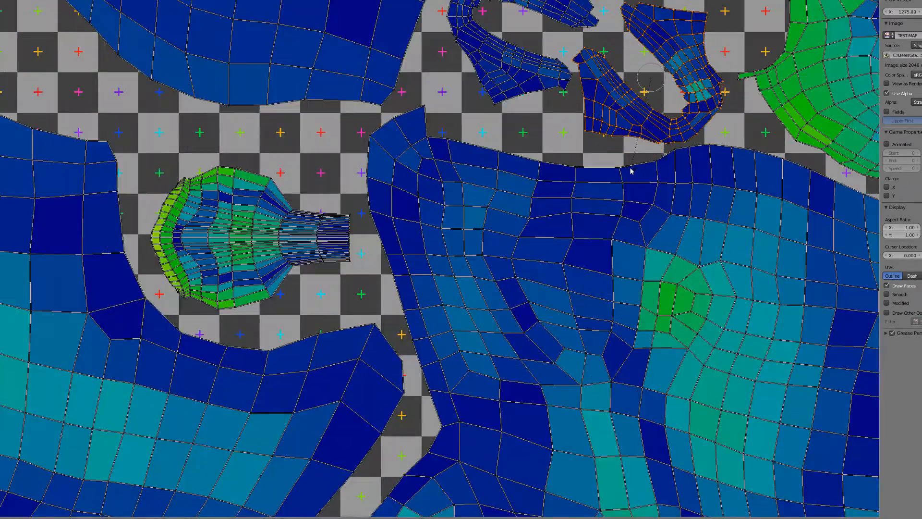
{"action": "left_click", "coordinate": [630, 168]}
Move the first small ring-shaped island into the gap between the upper torso and leg islands
{"action": "scroll", "coordinate": [630, 168], "scroll_direction": "down", "scroll_amount": 9}
{"action": "middle_click_drag", "start_coordinate": [134, 324], "coordinate": [339, 290]}
{"action": "scroll", "coordinate": [338, 290], "scroll_direction": "up", "scroll_amount": 4}
{"action": "right_click", "coordinate": [283, 311]}
{"action": "middle_click_drag", "start_coordinate": [247, 310], "coordinate": [162, 266]}
{"action": "key", "text": "g"}
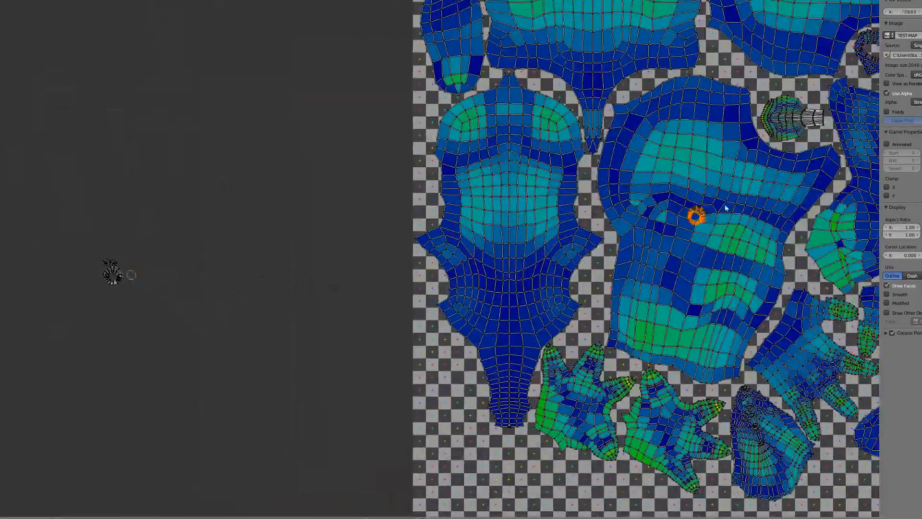
{"action": "left_click", "coordinate": [743, 42]}
Place the second small ring-shaped island beside the first one
{"action": "key", "text": "a"}
{"action": "key", "text": "l"}
{"action": "key", "text": "g"}
{"action": "left_click", "coordinate": [739, 68]}
Move the two tiny round islands into the gap just below the ring-shaped islands
{"action": "right_click", "coordinate": [110, 264]}
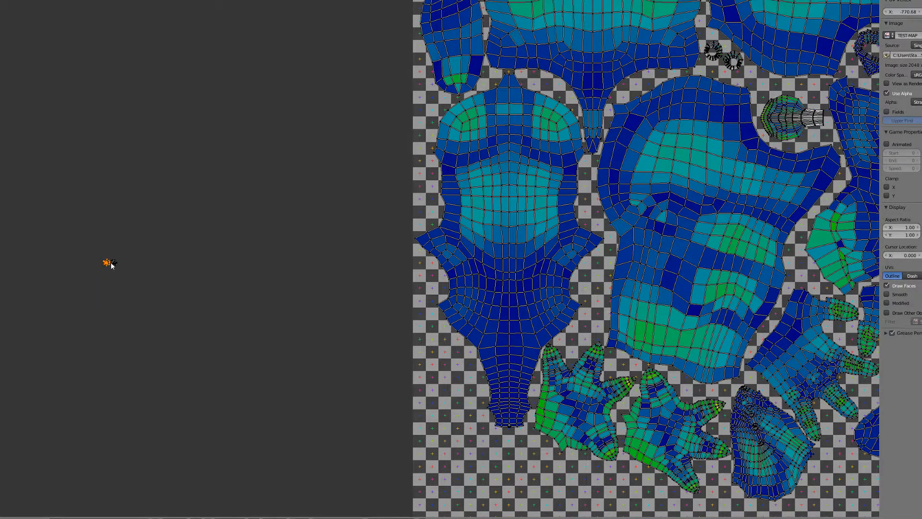
{"action": "left_click", "coordinate": [725, 67]}
{"action": "middle_click_drag", "start_coordinate": [710, 75], "coordinate": [449, 228]}
{"action": "scroll", "coordinate": [425, 238], "scroll_direction": "up", "scroll_amount": 6}
{"action": "middle_click_drag", "start_coordinate": [525, 149], "coordinate": [292, 333]}
{"action": "scroll", "coordinate": [292, 333], "scroll_direction": "up", "scroll_amount": 2}
{"action": "key", "text": "a"}
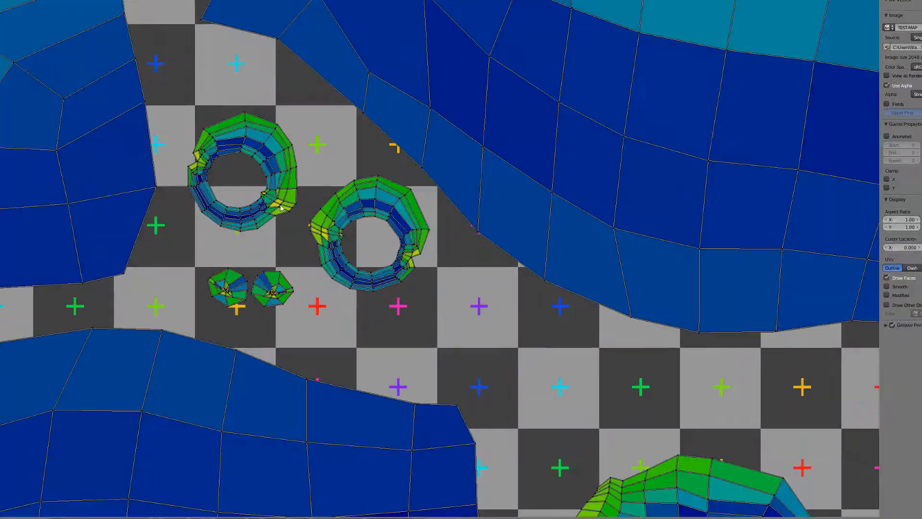
{"action": "key", "text": "l"}
{"action": "key", "text": "l"}
{"action": "scroll", "coordinate": [336, 233], "scroll_direction": "up", "scroll_amount": 3}
Move the pair of teardrop islands into the gap between the tail and lower leg islands and rotate them
{"action": "scroll", "coordinate": [330, 227], "scroll_direction": "down", "scroll_amount": 10}
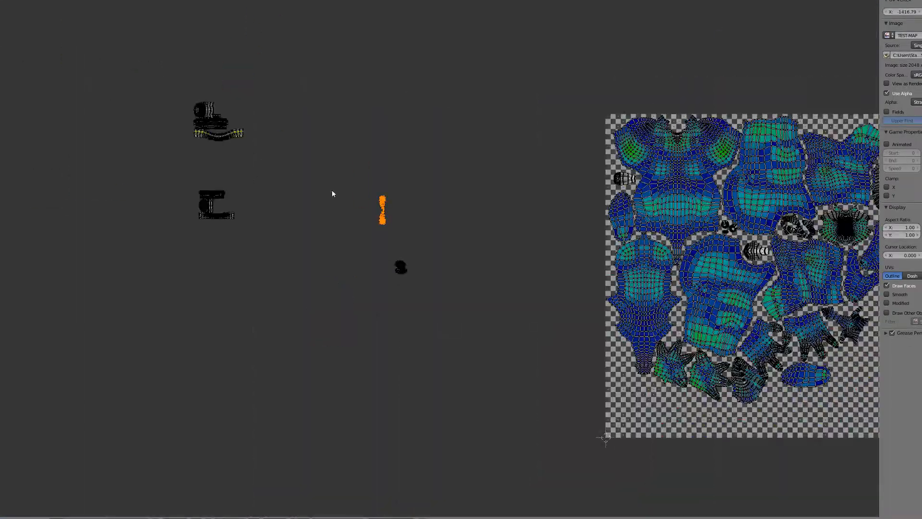
{"action": "scroll", "coordinate": [480, 269], "scroll_direction": "up", "scroll_amount": 8}
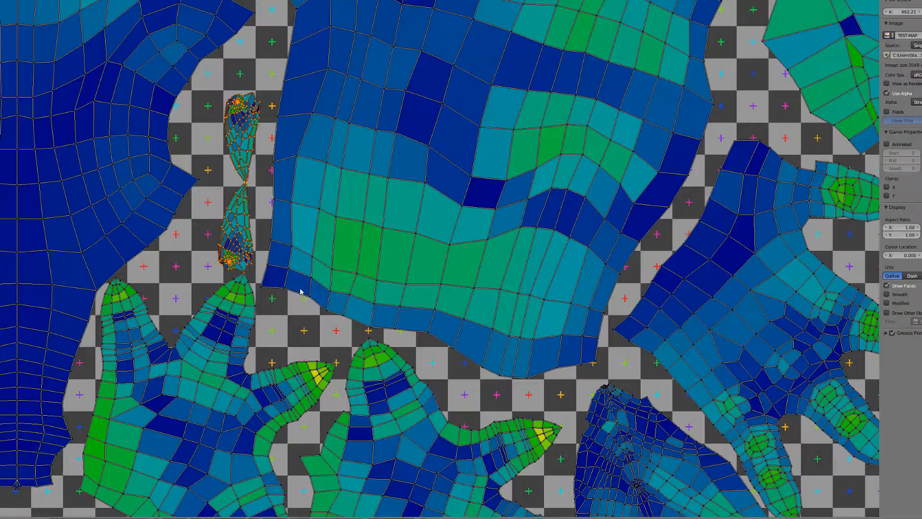
{"action": "left_click", "coordinate": [273, 283]}
{"action": "key", "text": "r"}
{"action": "left_click", "coordinate": [323, 265]}
Select only the upper teardrop island and rotate it into place along the lower leg island's edge
{"action": "key", "text": "a"}
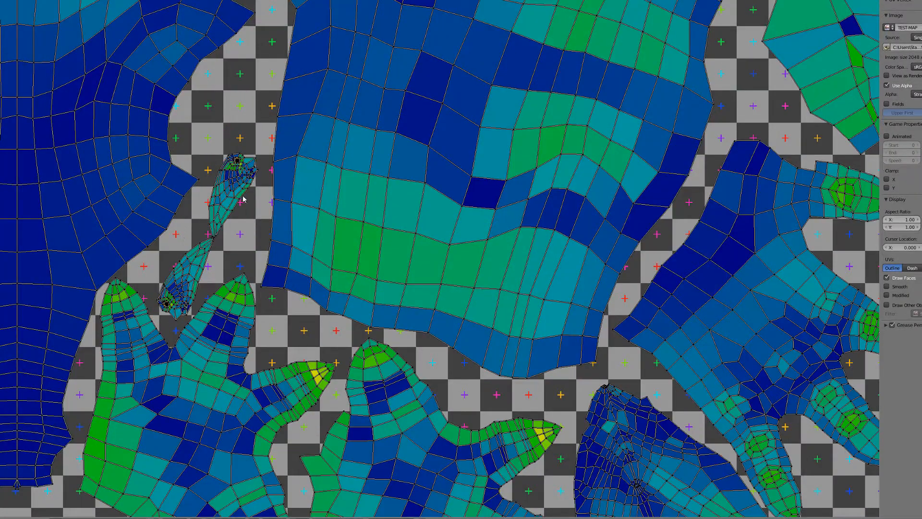
{"action": "key", "text": "l"}
{"action": "key", "text": "g"}
{"action": "left_click", "coordinate": [252, 237]}
{"action": "key", "text": "r"}
{"action": "left_click", "coordinate": [271, 247]}
Move the two small oval islands into the gap above the teardrop islands, beside the tail island
{"action": "scroll", "coordinate": [262, 249], "scroll_direction": "down", "scroll_amount": 7}
{"action": "key", "text": "l"}
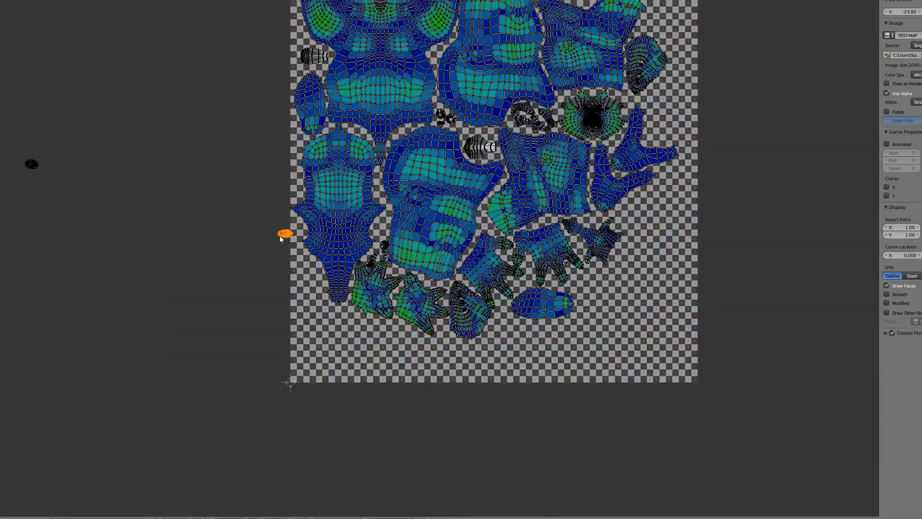
{"action": "scroll", "coordinate": [292, 274], "scroll_direction": "up", "scroll_amount": 6}
{"action": "middle_click_drag", "start_coordinate": [163, 279], "coordinate": [229, 332]}
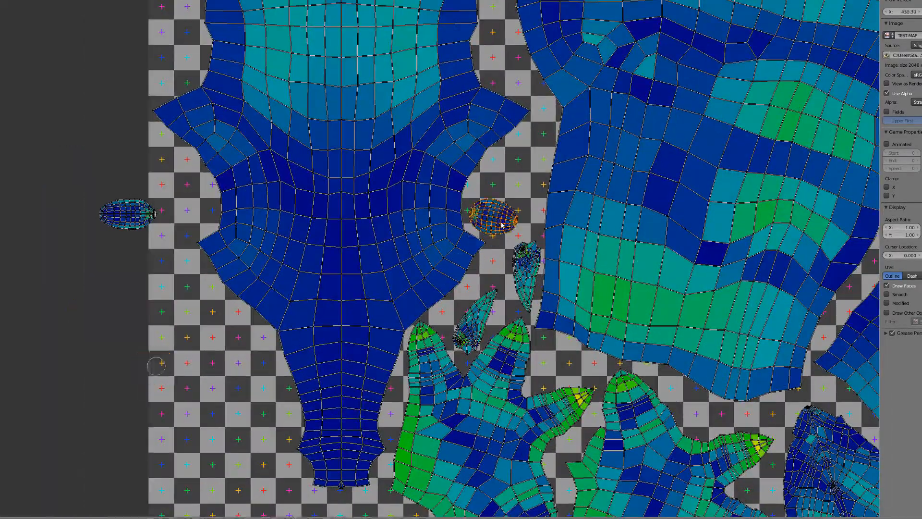
{"action": "key", "text": "l"}
{"action": "left_click", "coordinate": [507, 184]}
{"action": "scroll", "coordinate": [504, 192], "scroll_direction": "down", "scroll_amount": 8}
{"action": "scroll", "coordinate": [432, 240], "scroll_direction": "up", "scroll_amount": 2}
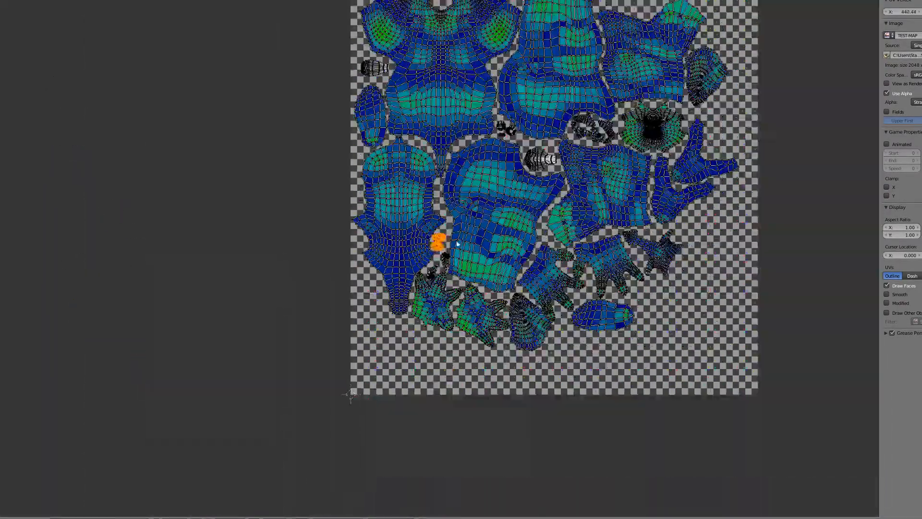
Move the two small oval islands back out of the texture towards the unplaced islands
{"action": "key", "text": "g"}
{"action": "scroll", "coordinate": [384, 235], "scroll_direction": "down", "scroll_amount": 3}
{"action": "left_click", "coordinate": [307, 230]}
{"action": "left_click_drag", "start_coordinate": [182, 213], "coordinate": [113, 101]}
{"action": "key", "text": "g"}
{"action": "scroll", "coordinate": [309, 231], "scroll_direction": "up", "scroll_amount": 7}
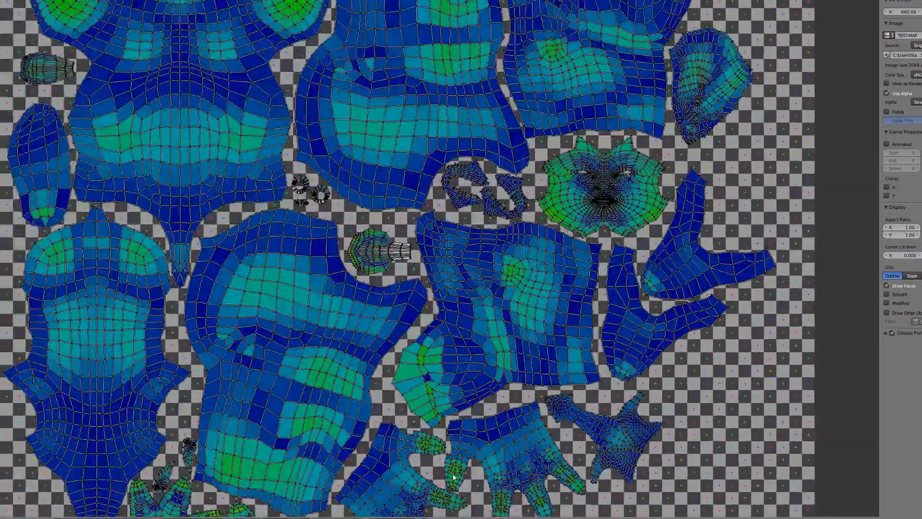
Restore the split layout and show the character's head up close in solid shading
{"action": "scroll", "coordinate": [224, 418], "scroll_direction": "down", "scroll_amount": 5}
{"action": "key", "text": "ctrl+Up"}
{"action": "scroll", "coordinate": [384, 351], "scroll_direction": "up", "scroll_amount": 8}
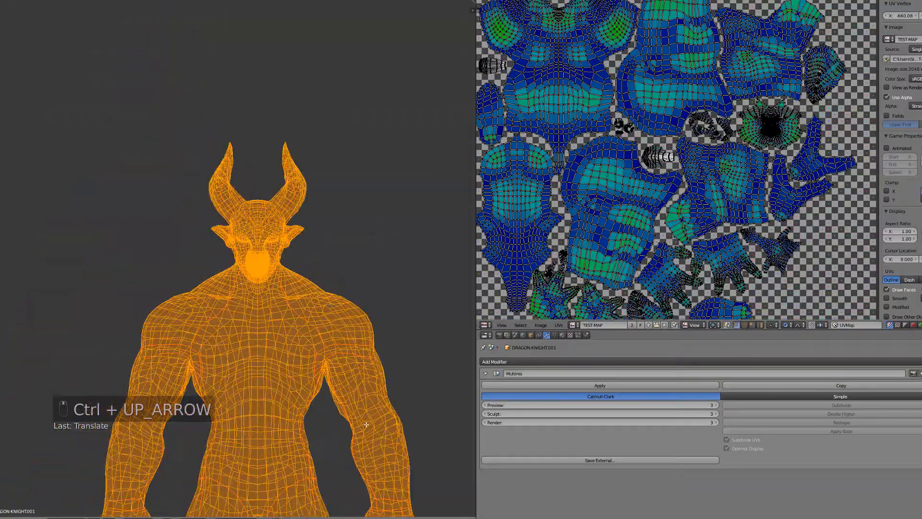
{"action": "key", "text": "Tab"}
{"action": "key", "text": "Tab"}
{"action": "middle_click_drag", "start_coordinate": [384, 353], "coordinate": [350, 355]}
{"action": "key", "text": "z"}
{"action": "scroll", "coordinate": [350, 355], "scroll_direction": "up", "scroll_amount": 4}
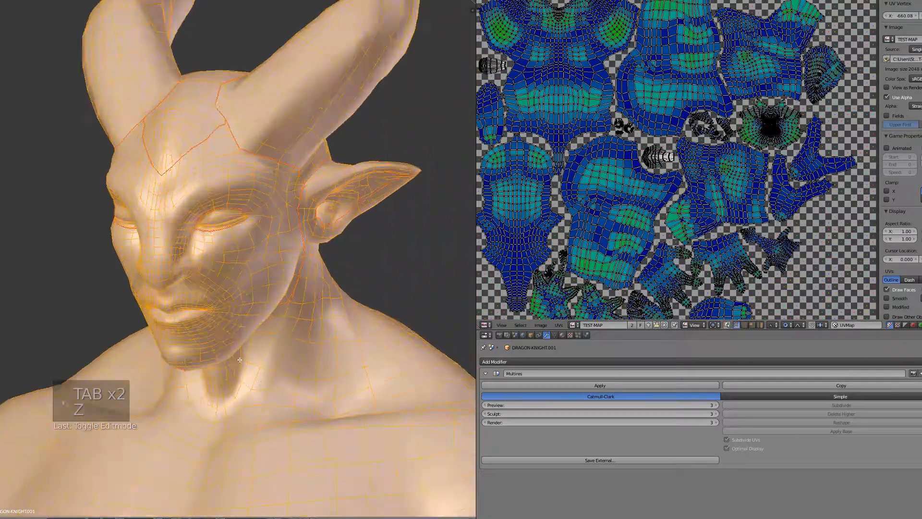
Remove the Multires modifier and select only the two eyeballs to isolate their UV islands
{"action": "key", "text": "z"}
{"action": "scroll", "coordinate": [254, 224], "scroll_direction": "up", "scroll_amount": 3}
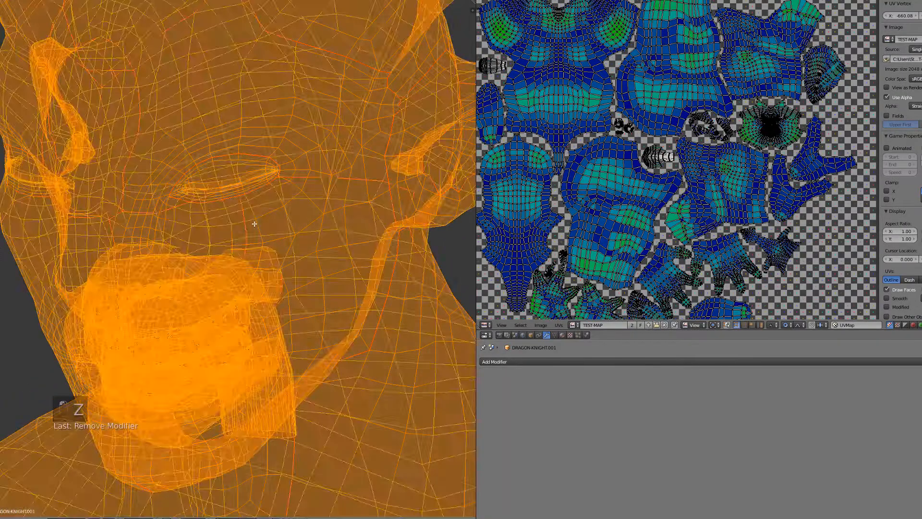
{"action": "key", "text": "z"}
{"action": "key", "text": "a"}
{"action": "key", "text": "l"}
{"action": "key", "text": "a"}
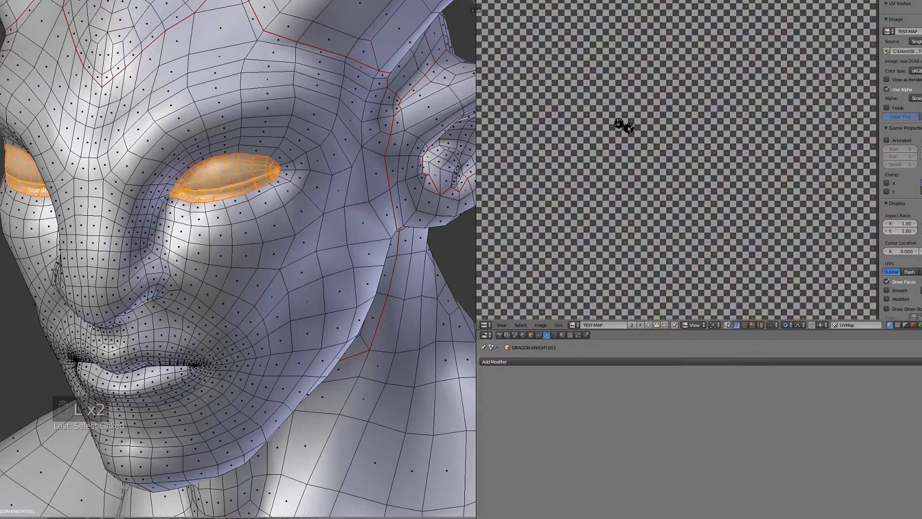
Isolate the two eye meshes and select the edges running across the inner corner of one eye
{"action": "key", "text": "shift+h"}
{"action": "scroll", "coordinate": [283, 228], "scroll_direction": "up", "scroll_amount": 8}
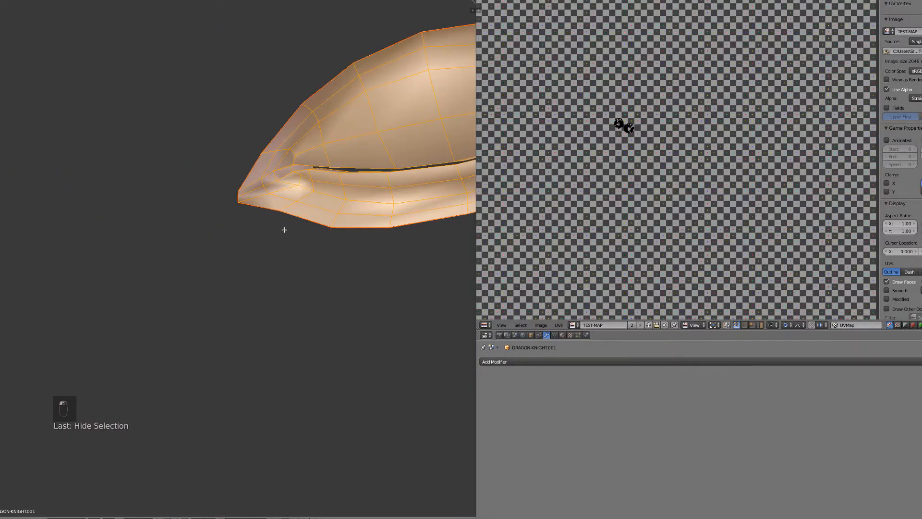
{"action": "right_click", "coordinate": [303, 168], "text": "alt"}
{"action": "middle_click_drag", "start_coordinate": [275, 211], "coordinate": [250, 314], "text": "shift"}
{"action": "scroll", "coordinate": [249, 314], "scroll_direction": "up", "scroll_amount": 3}
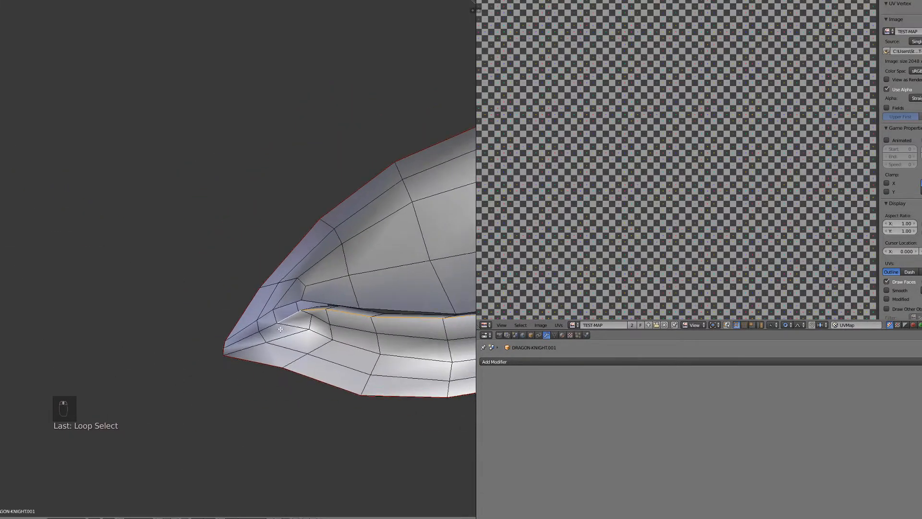
{"action": "right_click", "coordinate": [227, 345], "text": "ctrl"}
{"action": "scroll", "coordinate": [273, 339], "scroll_direction": "down", "scroll_amount": 3}
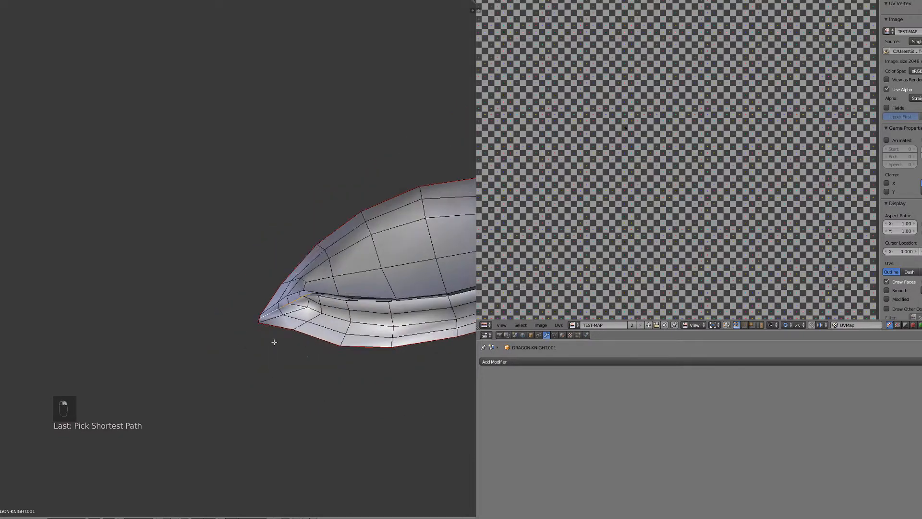
{"action": "key", "text": "KP_Decimal"}
{"action": "middle_click_drag", "start_coordinate": [255, 330], "coordinate": [389, 259]}
{"action": "right_click", "coordinate": [119, 245], "text": "shift"}
{"action": "middle_click_drag", "start_coordinate": [120, 245], "coordinate": [186, 244]}
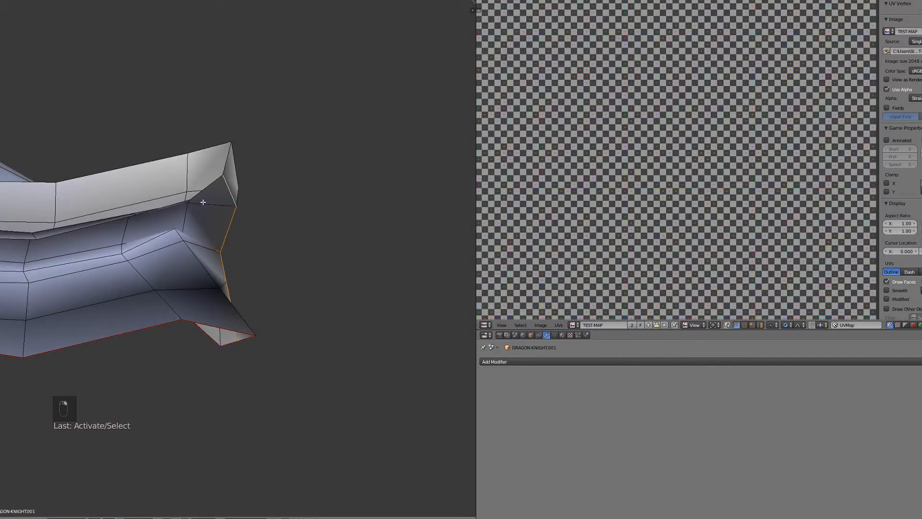
{"action": "middle_click_drag", "start_coordinate": [204, 202], "coordinate": [74, 283]}
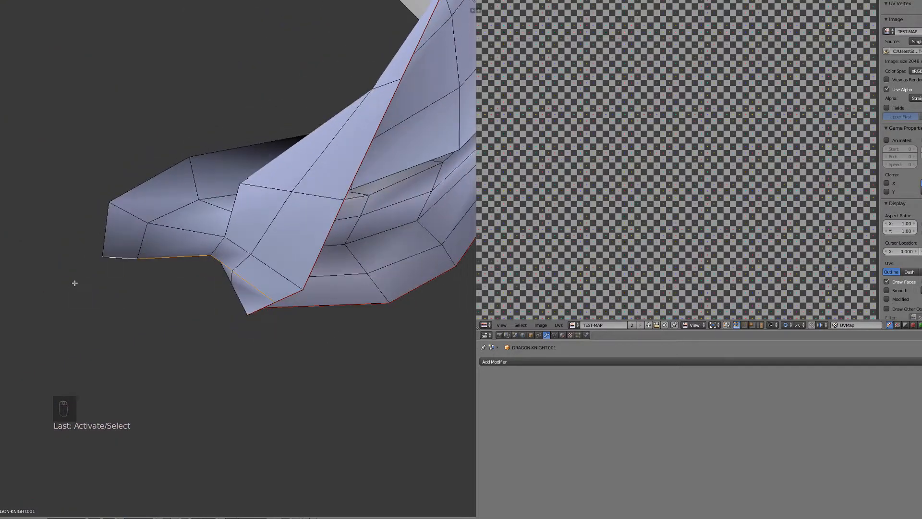
Mark the selected eye-corner edges as a seam, and mirror the selection to mark the same seam on the other eye
{"action": "key", "text": "ctrl+e"}
{"action": "left_click", "coordinate": [75, 283]}
{"action": "left_click", "coordinate": [6, 518]}
{"action": "left_click", "coordinate": [33, 401]}
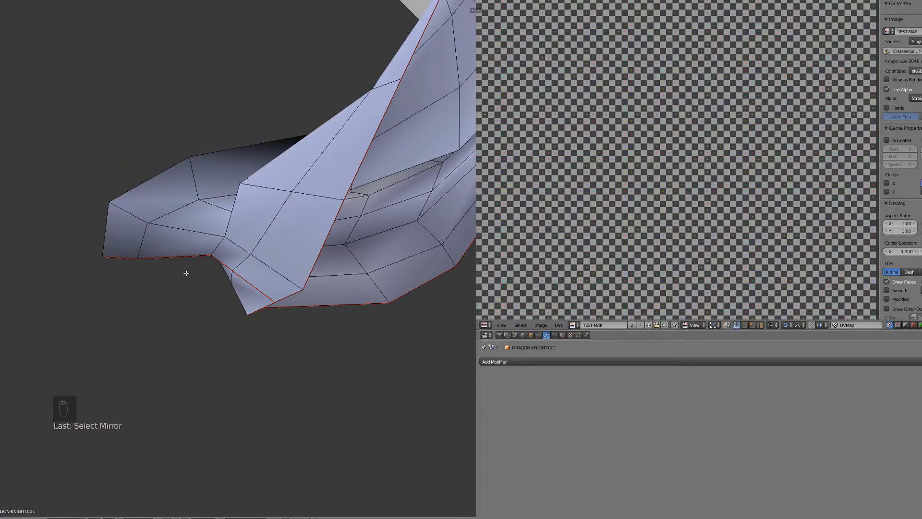
{"action": "key", "text": "ctrl+e"}
{"action": "left_click", "coordinate": [187, 270]}
Select all of both isolated eye meshes and unwrap them along the new seams
{"action": "scroll", "coordinate": [206, 271], "scroll_direction": "down", "scroll_amount": 5}
{"action": "key", "text": "a"}
{"action": "key", "text": "a"}
{"action": "key", "text": "a"}
{"action": "key", "text": "u"}
{"action": "left_click", "coordinate": [224, 277]}
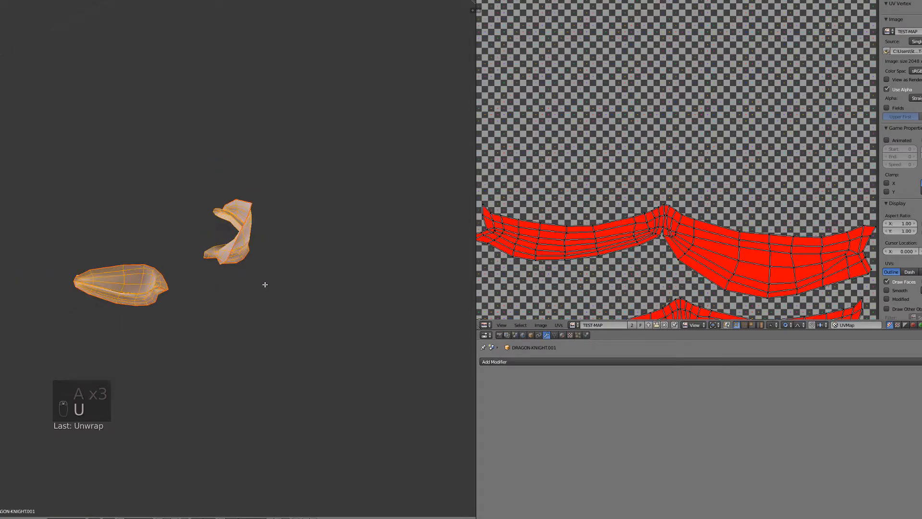
Reveal the hidden character mesh with all its UV islands and pick out the newly unwrapped eye islands
{"action": "key", "text": "alt+h"}
{"action": "key", "text": "a"}
{"action": "key", "text": "a"}
{"action": "key", "text": "a"}
{"action": "scroll", "coordinate": [746, 176], "scroll_direction": "up", "scroll_amount": 2}
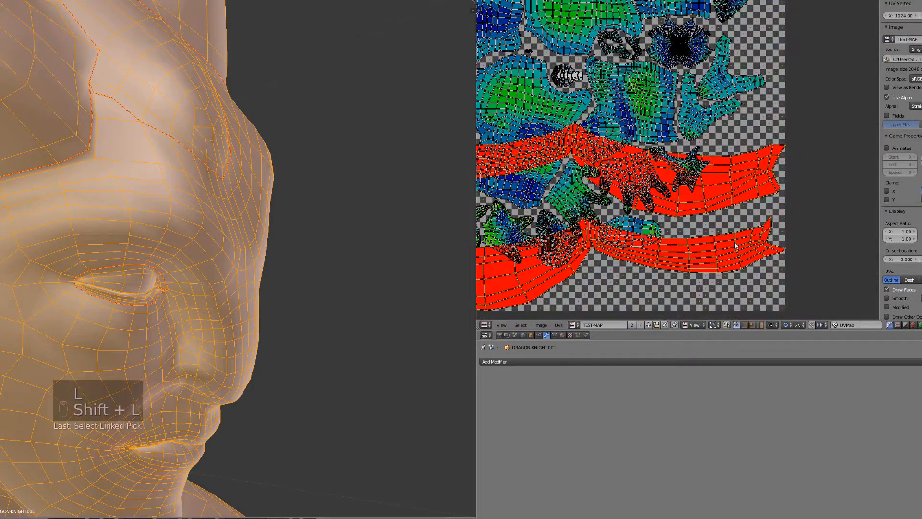
Scale the oversized eye islands down to match the other islands' density and place them in an empty area of the texture
{"action": "key", "text": "s"}
{"action": "left_click", "coordinate": [606, 225]}
{"action": "scroll", "coordinate": [600, 230], "scroll_direction": "up", "scroll_amount": 2}
{"action": "key", "text": "g"}
{"action": "left_click", "coordinate": [835, 165]}
{"action": "key", "text": "s"}
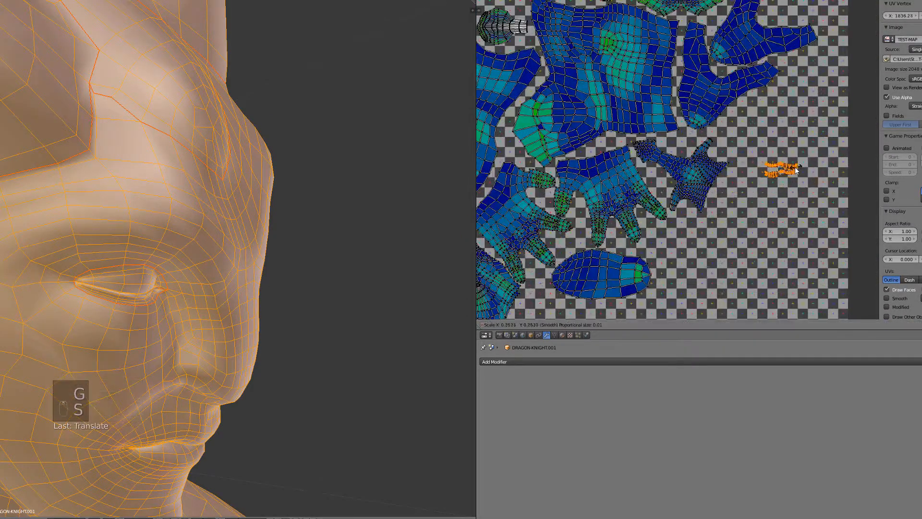
{"action": "left_click", "coordinate": [795, 171]}
{"action": "scroll", "coordinate": [795, 170], "scroll_direction": "up", "scroll_amount": 9}
{"action": "key", "text": "s"}
{"action": "left_click", "coordinate": [847, 137]}
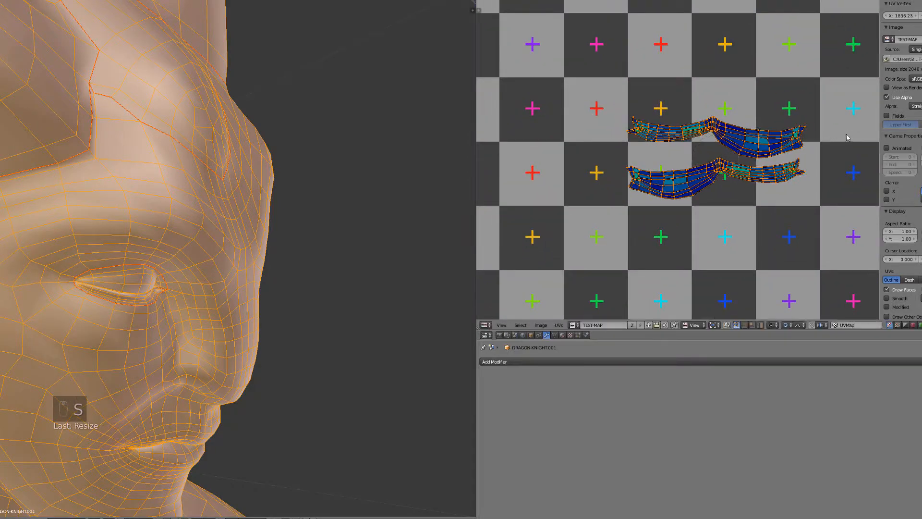
Move the two eye islands into the narrow gap between the upper and lower large body islands
{"action": "scroll", "coordinate": [739, 208], "scroll_direction": "down", "scroll_amount": 12}
{"action": "middle_click_drag", "start_coordinate": [747, 216], "coordinate": [740, 276]}
{"action": "key", "text": "g"}
{"action": "left_click", "coordinate": [593, 207]}
{"action": "middle_click_drag", "start_coordinate": [594, 203], "coordinate": [805, 152]}
{"action": "left_click", "coordinate": [694, 51]}
{"action": "scroll", "coordinate": [720, 42], "scroll_direction": "up", "scroll_amount": 5}
{"action": "middle_click_drag", "start_coordinate": [720, 42], "coordinate": [633, 191]}
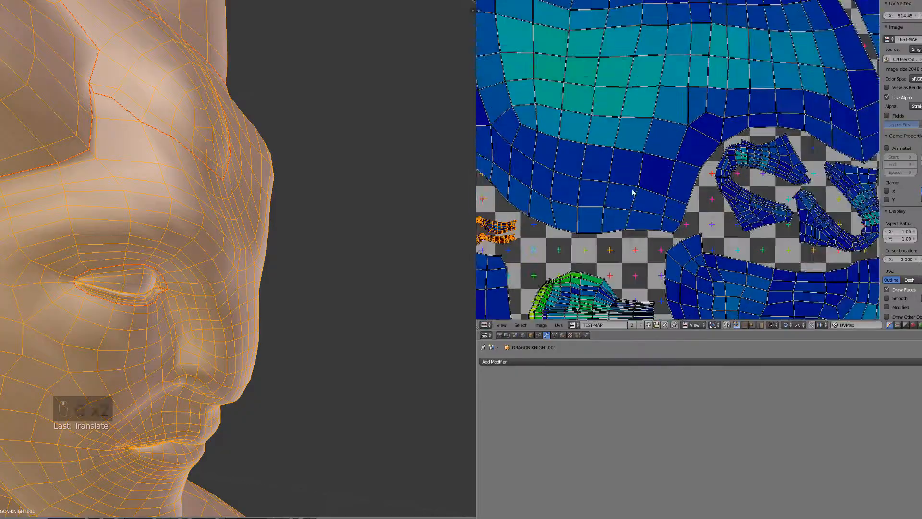
{"action": "scroll", "coordinate": [524, 211], "scroll_direction": "up", "scroll_amount": 2}
{"action": "middle_click_drag", "start_coordinate": [524, 211], "coordinate": [774, 88]}
Move one teardrop island up into the gap between the tail island and the large patterned body island
{"action": "scroll", "coordinate": [824, 184], "scroll_direction": "down", "scroll_amount": 5}
{"action": "scroll", "coordinate": [687, 178], "scroll_direction": "down", "scroll_amount": 3}
{"action": "key", "text": "a"}
{"action": "scroll", "coordinate": [620, 234], "scroll_direction": "up", "scroll_amount": 4}
{"action": "key", "text": "l"}
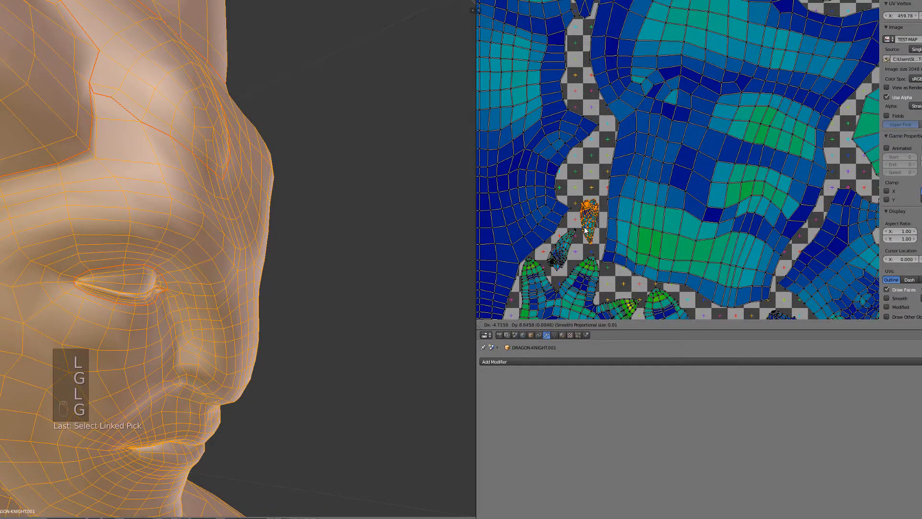
{"action": "left_click", "coordinate": [586, 231]}
Box-select the unplaced islands outside the texture and move them into its empty lower-right area
{"action": "scroll", "coordinate": [599, 254], "scroll_direction": "down", "scroll_amount": 3}
{"action": "middle_click_drag", "start_coordinate": [726, 263], "coordinate": [559, 161]}
{"action": "scroll", "coordinate": [605, 155], "scroll_direction": "up", "scroll_amount": 1}
{"action": "key", "text": "a"}
{"action": "middle_click_drag", "start_coordinate": [705, 170], "coordinate": [553, 303]}
{"action": "scroll", "coordinate": [549, 288], "scroll_direction": "down", "scroll_amount": 6}
{"action": "middle_click_drag", "start_coordinate": [524, 188], "coordinate": [615, 189]}
{"action": "key", "text": "b"}
{"action": "left_click_drag", "start_coordinate": [522, 95], "coordinate": [558, 153]}
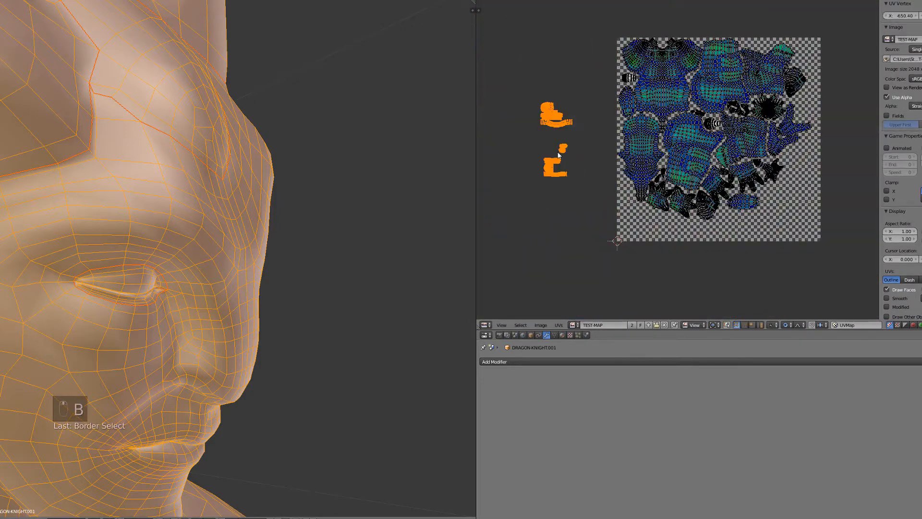
{"action": "left_click", "coordinate": [798, 183]}
Group the two green strips, the small arch and the long yellow strip together below the star-shaped island
{"action": "scroll", "coordinate": [799, 183], "scroll_direction": "up", "scroll_amount": 6}
{"action": "key", "text": "a"}
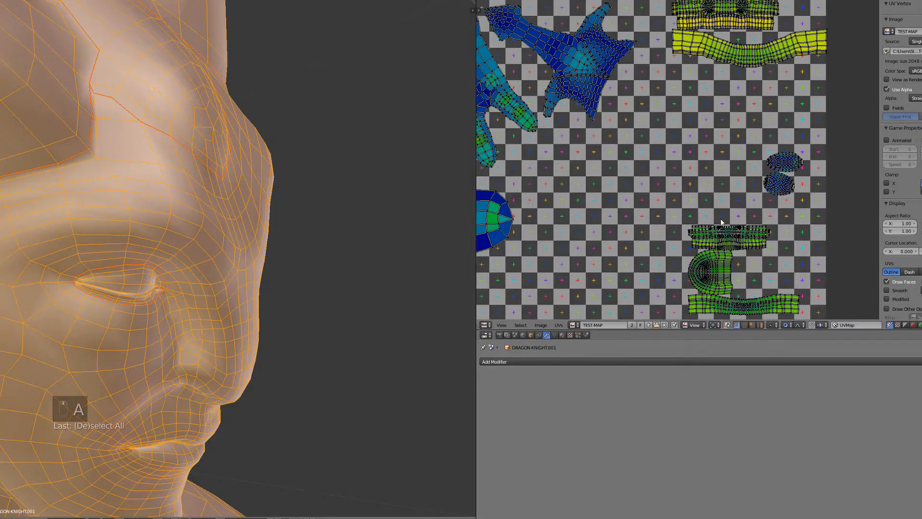
{"action": "key", "text": "l"}
{"action": "key", "text": "g"}
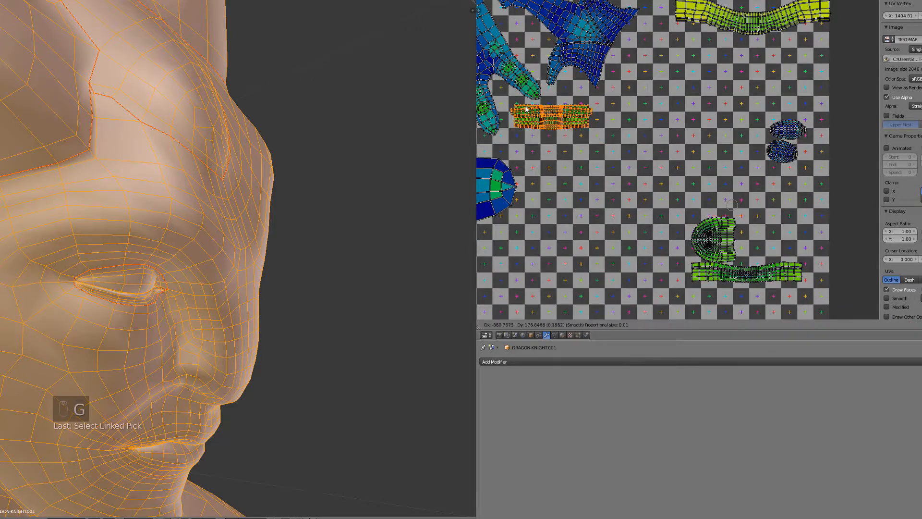
{"action": "key", "text": "l"}
{"action": "key", "text": "g"}
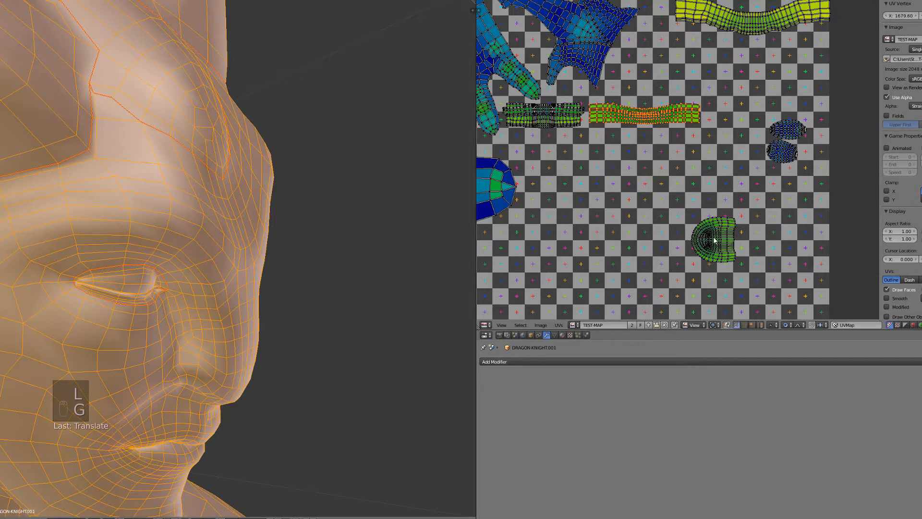
{"action": "key", "text": "l"}
{"action": "key", "text": "g"}
{"action": "key", "text": "l"}
{"action": "key", "text": "g"}
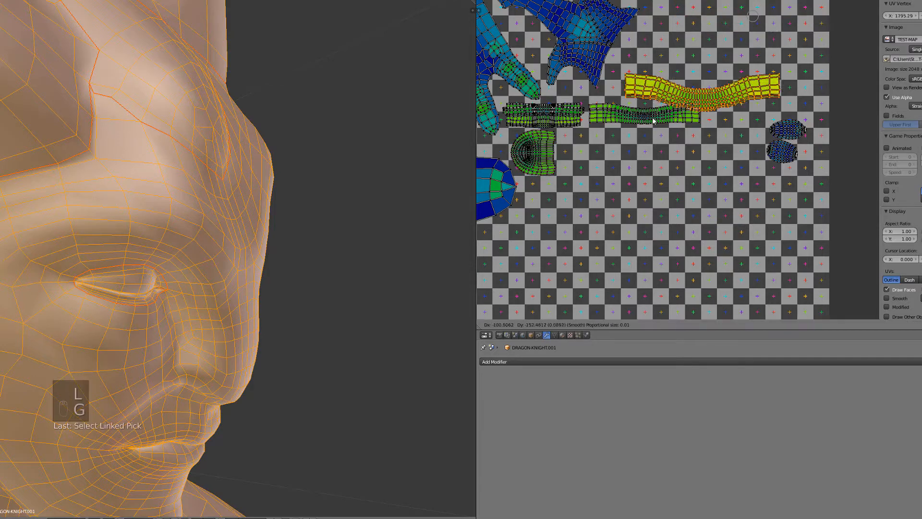
{"action": "left_click", "coordinate": [606, 167]}
Stack the wide strips, larger arch and tiny square islands above the grouped strips, beside the star-shaped island
{"action": "scroll", "coordinate": [672, 125], "scroll_direction": "down", "scroll_amount": 2}
{"action": "middle_click_drag", "start_coordinate": [714, 81], "coordinate": [686, 157]}
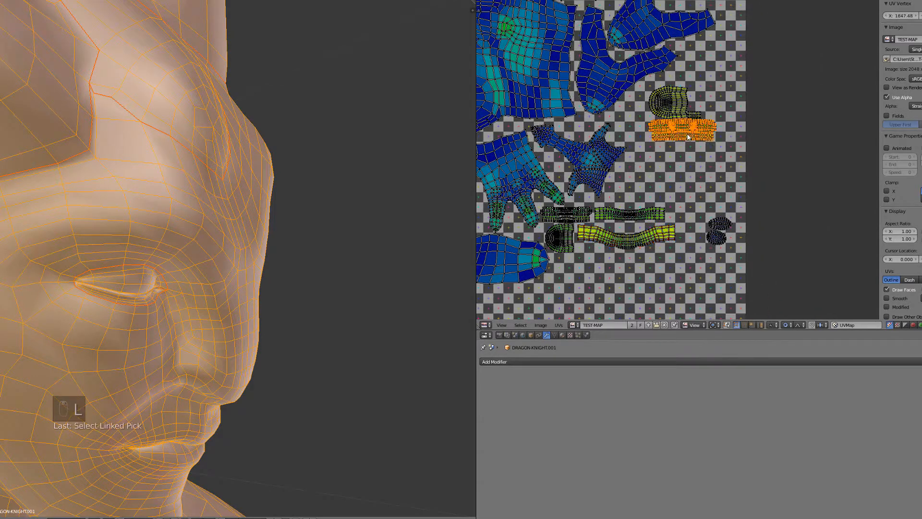
{"action": "scroll", "coordinate": [688, 137], "scroll_direction": "up", "scroll_amount": 1}
{"action": "key", "text": "g"}
{"action": "key", "text": "l"}
{"action": "key", "text": "g"}
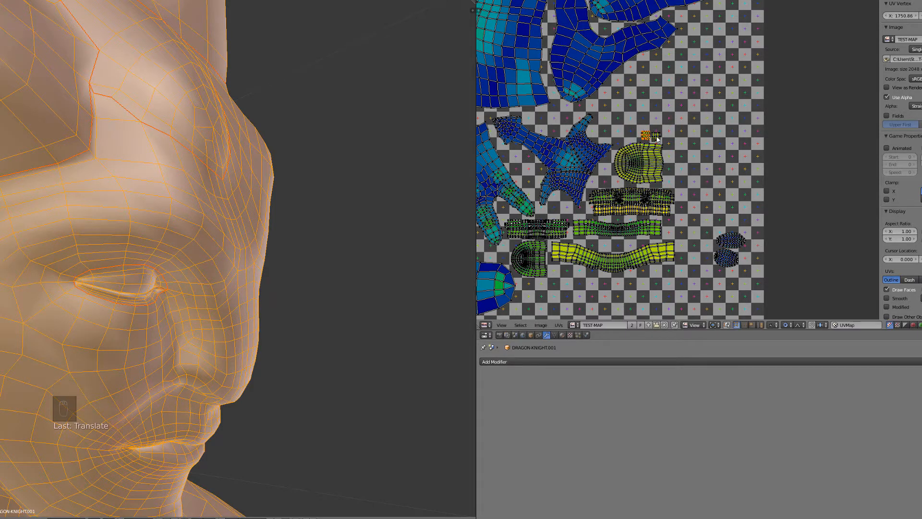
Select all the grouped strip, arch and square islands, scale them down, and move them closer to the star-shaped island
{"action": "key", "text": "shift+l"}
{"action": "key", "text": "shift+l"}
{"action": "scroll", "coordinate": [541, 239], "scroll_direction": "up", "scroll_amount": 3}
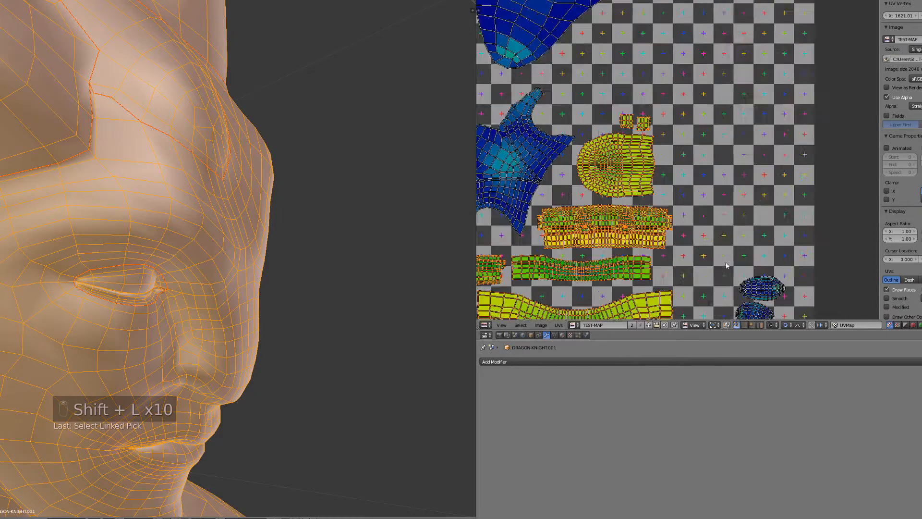
{"action": "key", "text": "s"}
{"action": "left_click", "coordinate": [658, 240]}
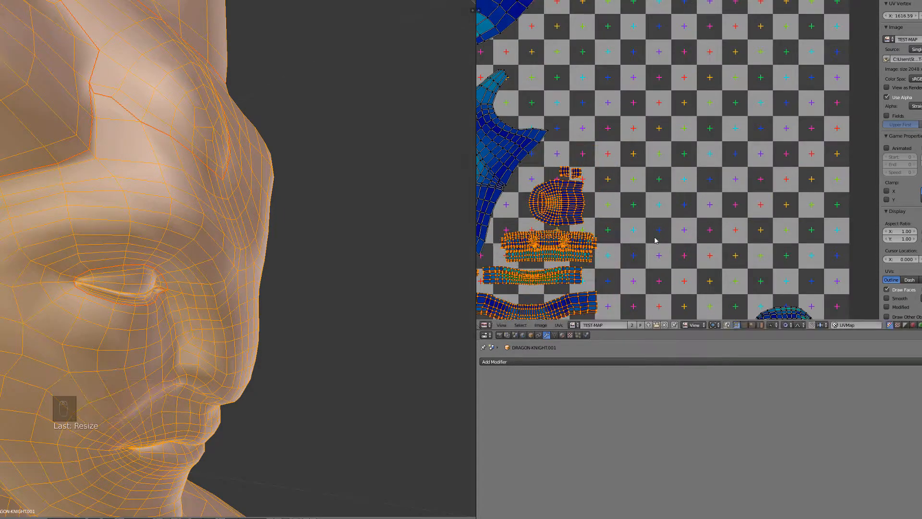
{"action": "scroll", "coordinate": [655, 240], "scroll_direction": "down", "scroll_amount": 2}
{"action": "key", "text": "g"}
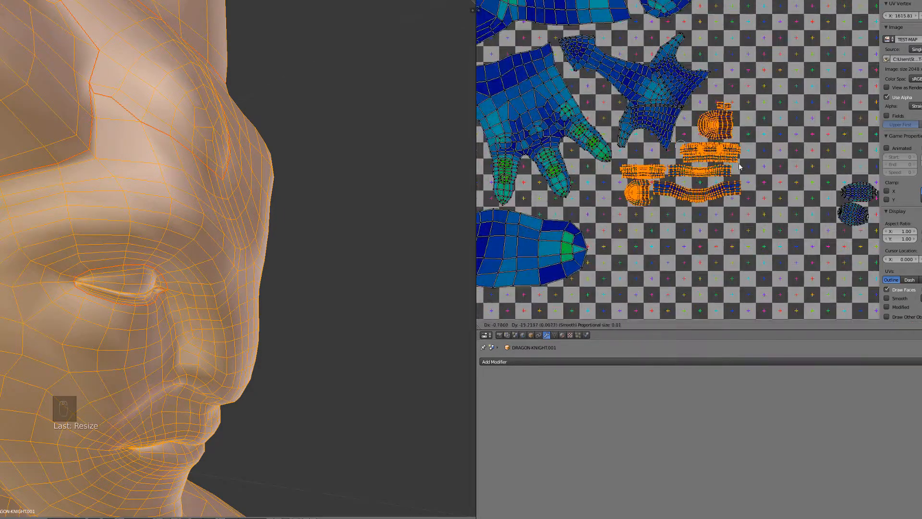
{"action": "left_click", "coordinate": [734, 161]}
{"action": "key", "text": "a"}
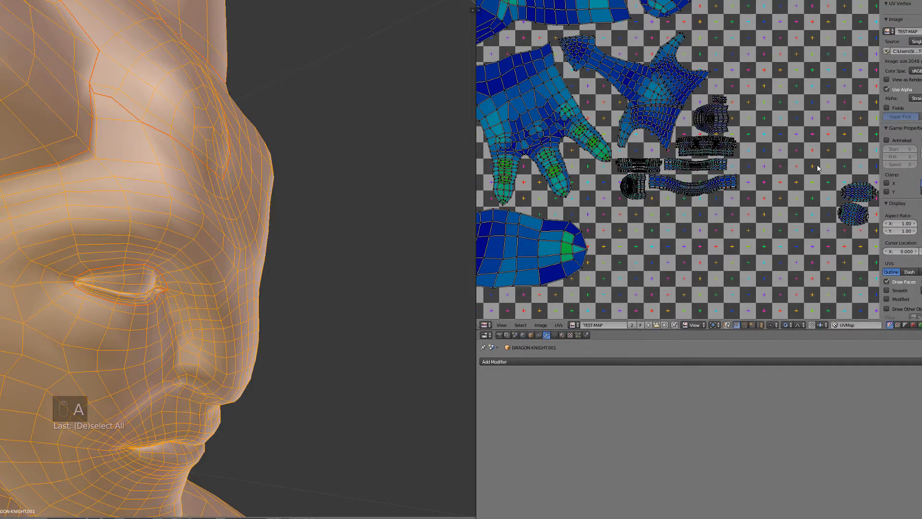
Move the two small oval islands beneath the strips, beside the rounded leaf-shaped island
{"action": "left_click_drag", "start_coordinate": [868, 235], "coordinate": [868, 234]}
{"action": "key", "text": "g"}
{"action": "key", "text": "a"}
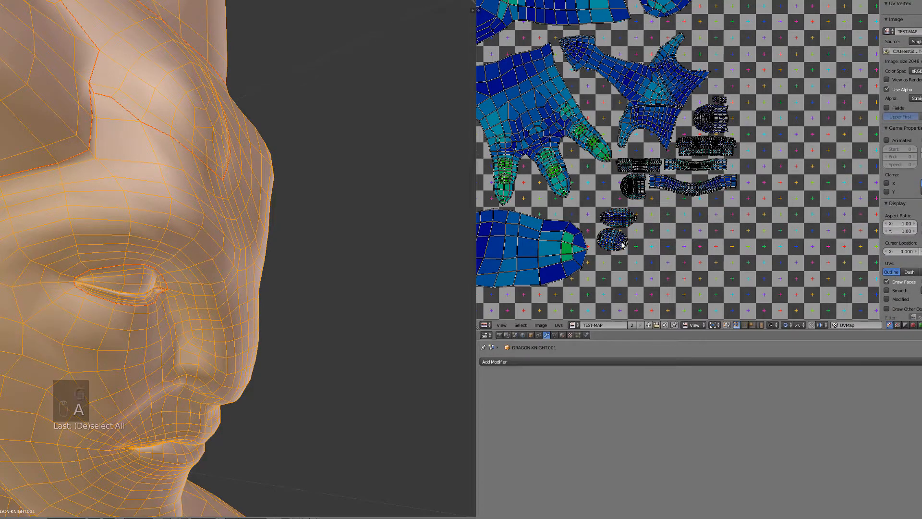
{"action": "key", "text": "l"}
{"action": "key", "text": "g"}
Rotate one boomerang-shaped island and fit it above the other one, beside the round radial island
{"action": "scroll", "coordinate": [670, 221], "scroll_direction": "down", "scroll_amount": 7}
{"action": "key", "text": "a"}
{"action": "key", "text": "a"}
{"action": "middle_click_drag", "start_coordinate": [713, 99], "coordinate": [717, 131], "text": "shift"}
{"action": "scroll", "coordinate": [717, 131], "scroll_direction": "up", "scroll_amount": 1}
{"action": "key", "text": "a"}
{"action": "scroll", "coordinate": [716, 131], "scroll_direction": "up", "scroll_amount": 2}
{"action": "key", "text": "l"}
{"action": "key", "text": "g"}
{"action": "key", "text": "r"}
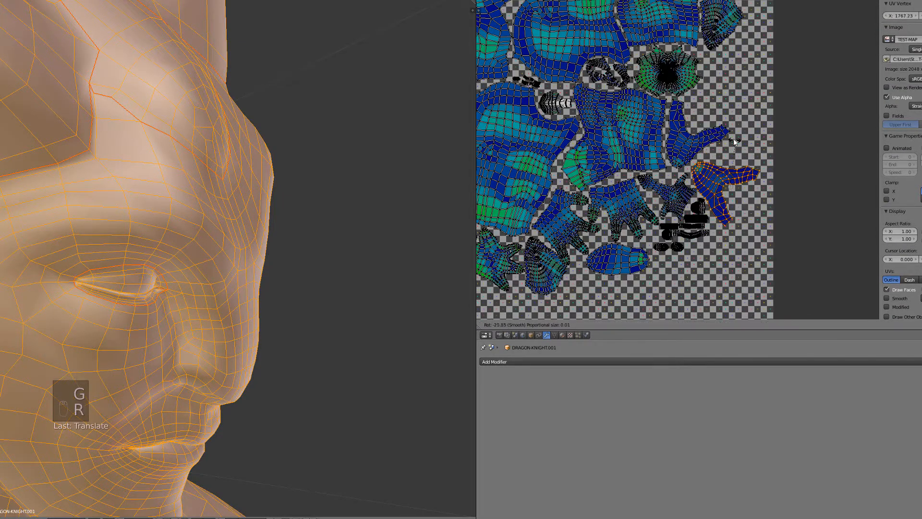
{"action": "left_click", "coordinate": [707, 172]}
{"action": "key", "text": "g"}
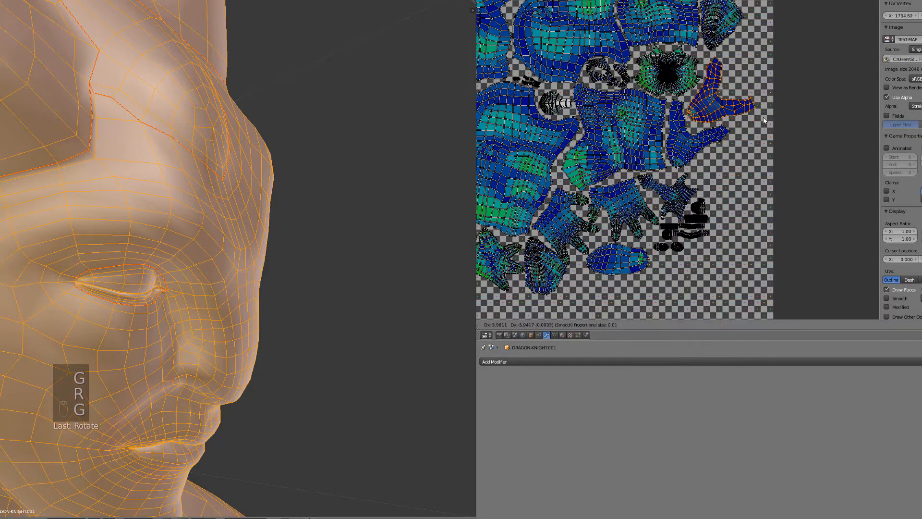
{"action": "left_click", "coordinate": [765, 121]}
Scale all islands up by about 1.10 around the 2D cursor at the texture's upper-left corner
{"action": "scroll", "coordinate": [695, 176], "scroll_direction": "down", "scroll_amount": 3}
{"action": "key", "text": "a"}
{"action": "key", "text": "a"}
{"action": "key", "text": "a"}
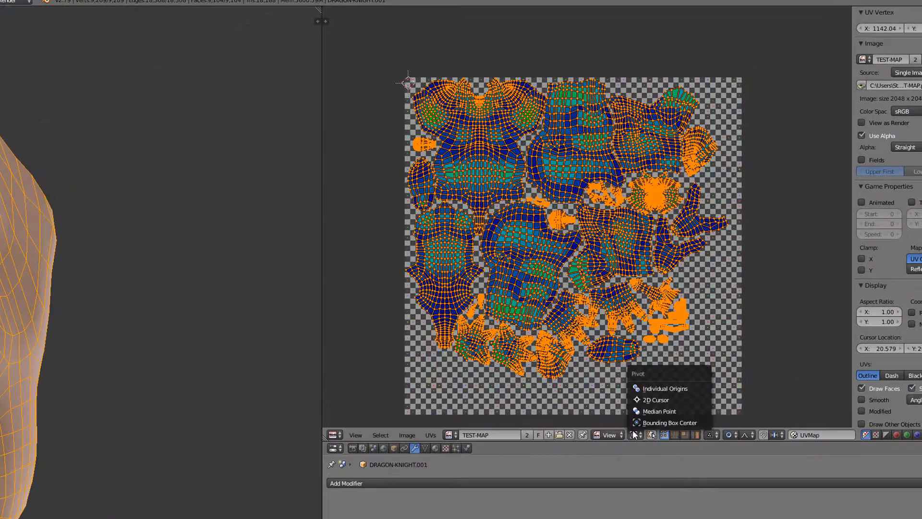
{"action": "middle_click_drag", "start_coordinate": [630, 328], "coordinate": [610, 269]}
{"action": "key", "text": "s"}
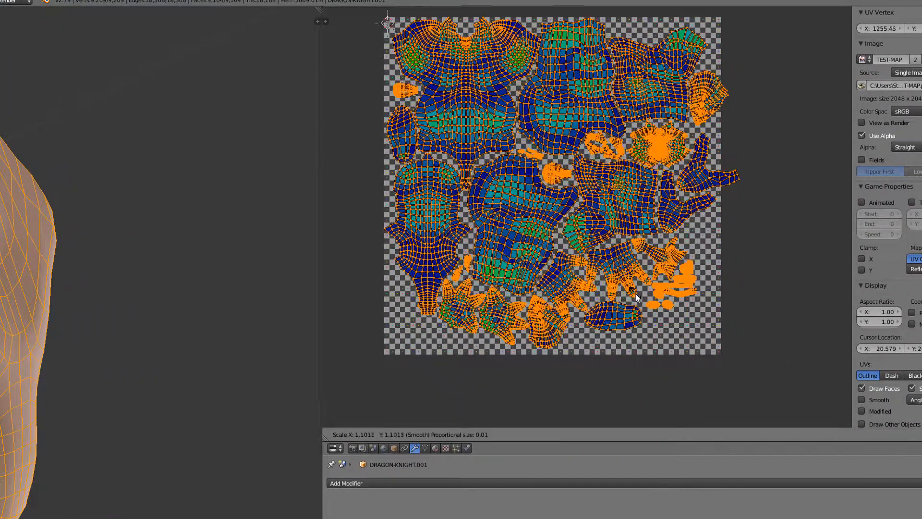
{"action": "left_click", "coordinate": [732, 201]}
{"action": "key", "text": "a"}
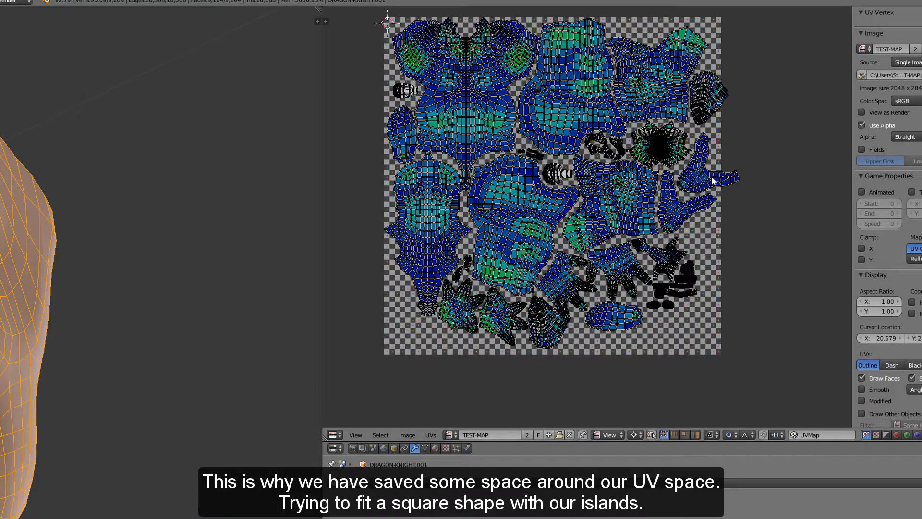
Move the overhanging boomerang island into the texture's lower-left corner beside the tail tip and rotate it slightly
{"action": "key", "text": "l"}
{"action": "key", "text": "g"}
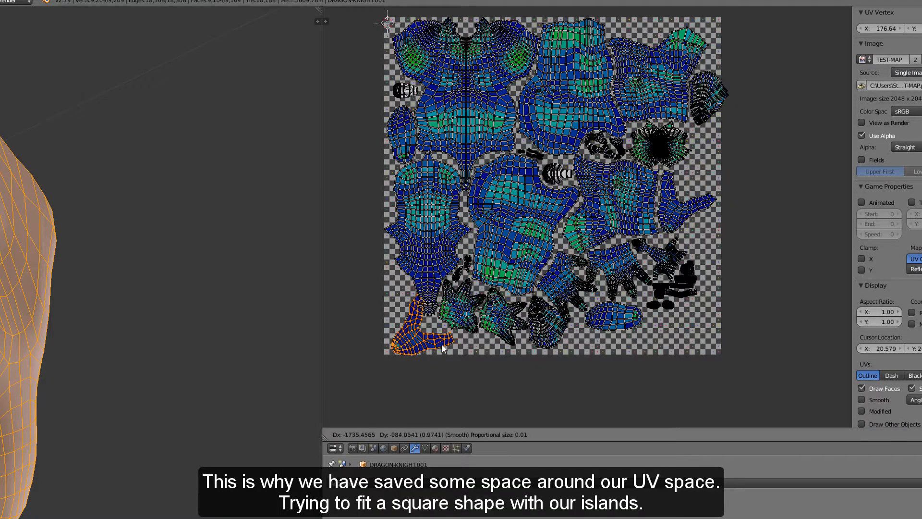
{"action": "left_click", "coordinate": [454, 349]}
{"action": "middle_click_drag", "start_coordinate": [488, 333], "coordinate": [530, 268]}
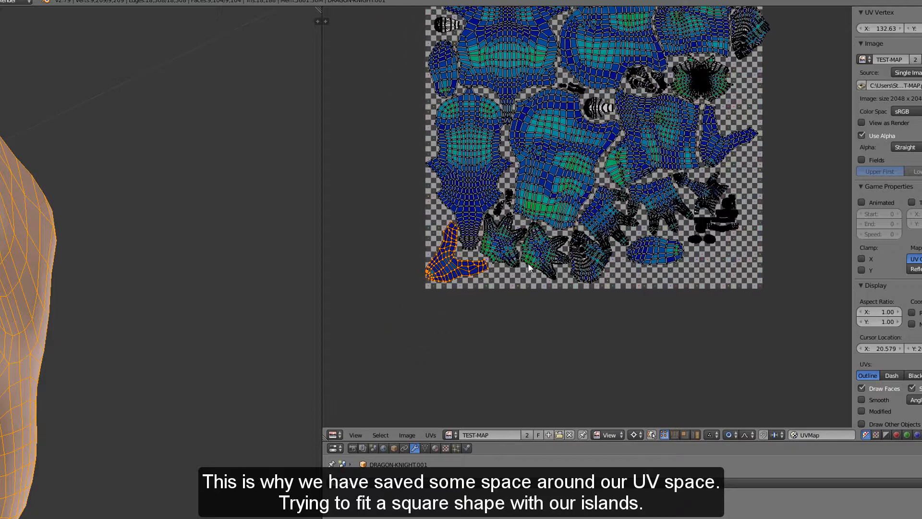
{"action": "scroll", "coordinate": [461, 288], "scroll_direction": "up", "scroll_amount": 2}
{"action": "key", "text": "g"}
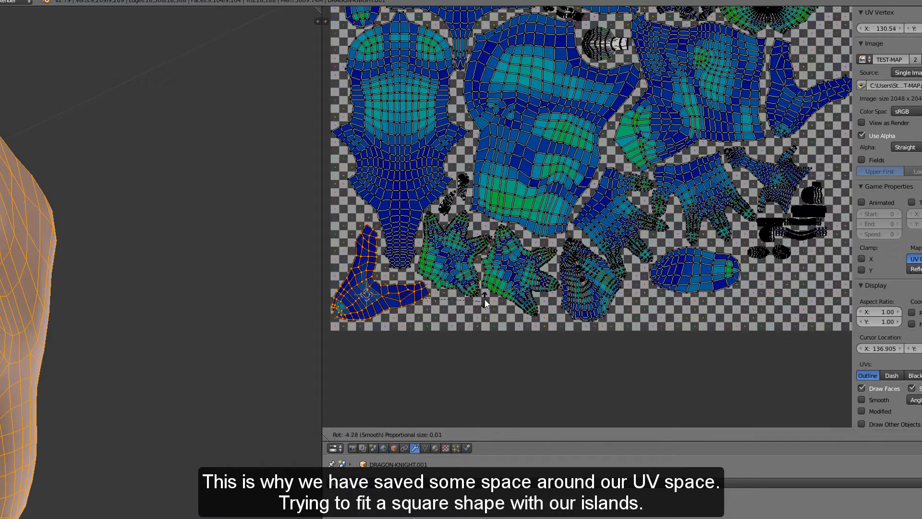
{"action": "left_click", "coordinate": [488, 293]}
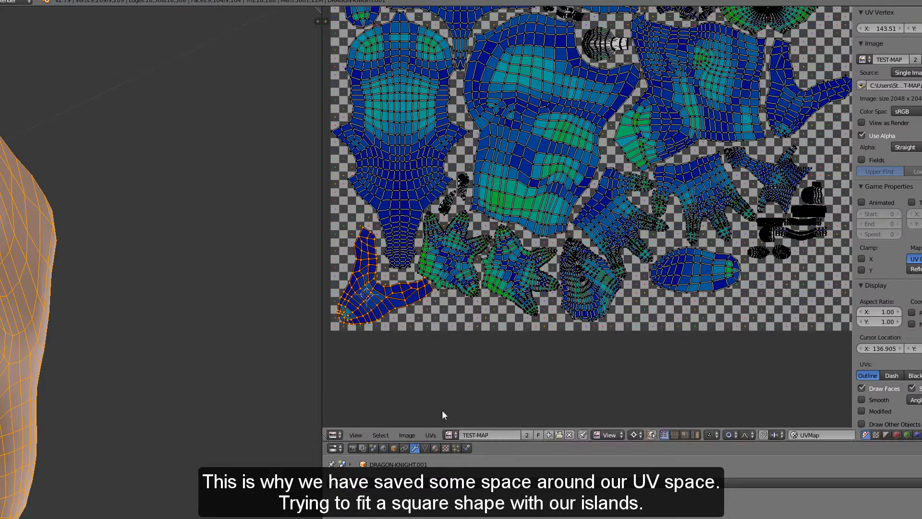
Set the UV editor's pivot to Median Point
{"action": "left_click", "coordinate": [637, 433]}
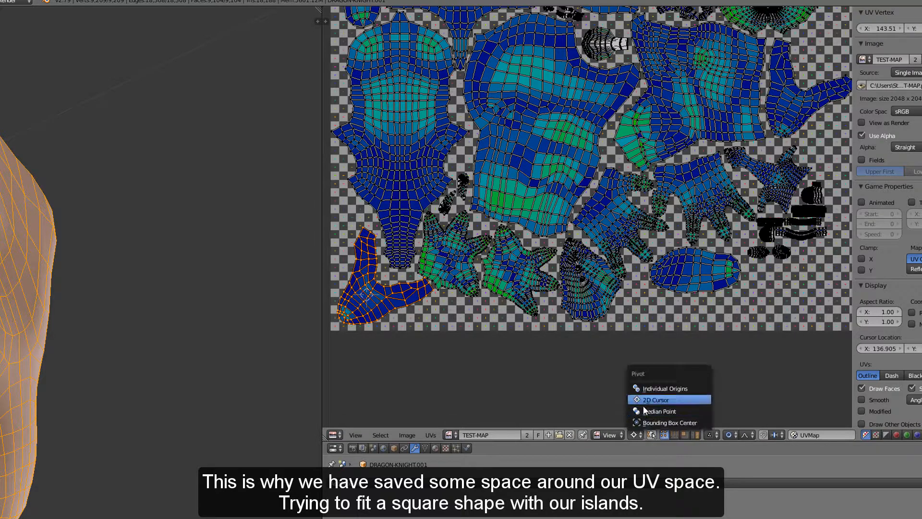
{"action": "left_click", "coordinate": [644, 411]}
{"action": "scroll", "coordinate": [685, 313], "scroll_direction": "up", "scroll_amount": 2}
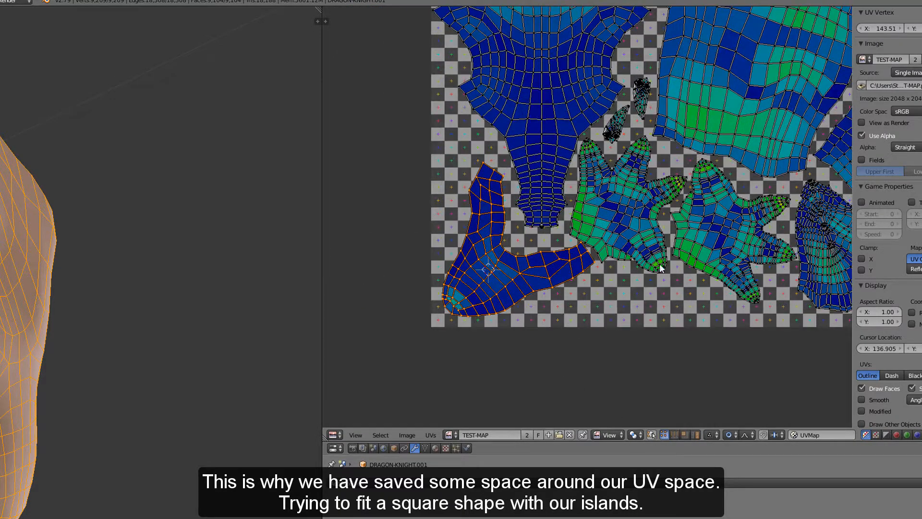
Rotate the boomerang-shaped island slightly and nudge it to settle it in the texture's lower-left corner
{"action": "key", "text": "r"}
{"action": "left_click", "coordinate": [653, 284]}
{"action": "key", "text": "r"}
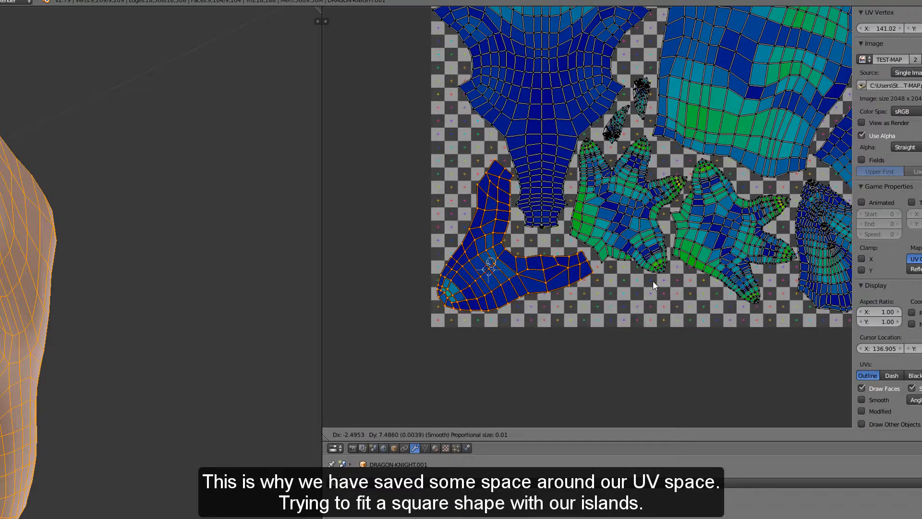
{"action": "left_click", "coordinate": [652, 282]}
{"action": "scroll", "coordinate": [652, 281], "scroll_direction": "down", "scroll_amount": 2}
{"action": "middle_click_drag", "start_coordinate": [630, 288], "coordinate": [548, 299]}
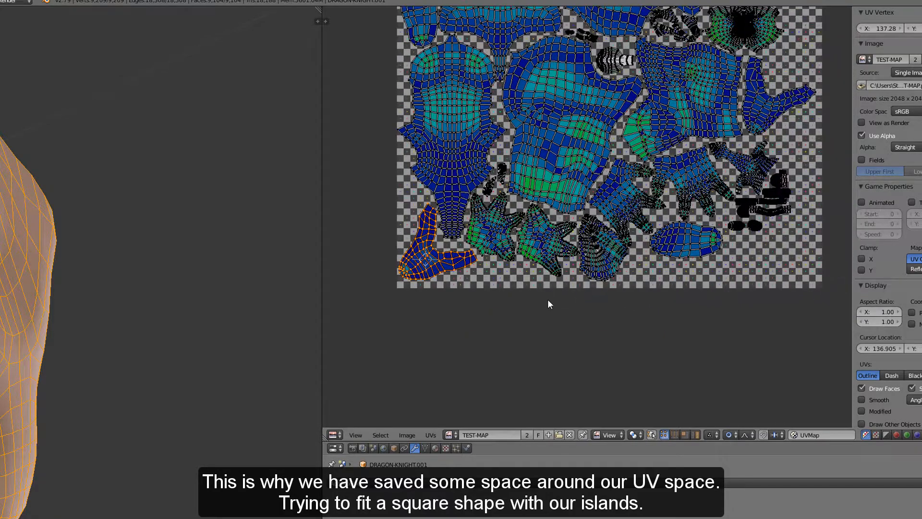
Move the fan-shaped island from the texture's right edge into the notch of the nearby boomerang-shaped island and rotate it to fit
{"action": "key", "text": "a"}
{"action": "middle_click_drag", "start_coordinate": [589, 211], "coordinate": [575, 329]}
{"action": "scroll", "coordinate": [562, 303], "scroll_direction": "down", "scroll_amount": 1}
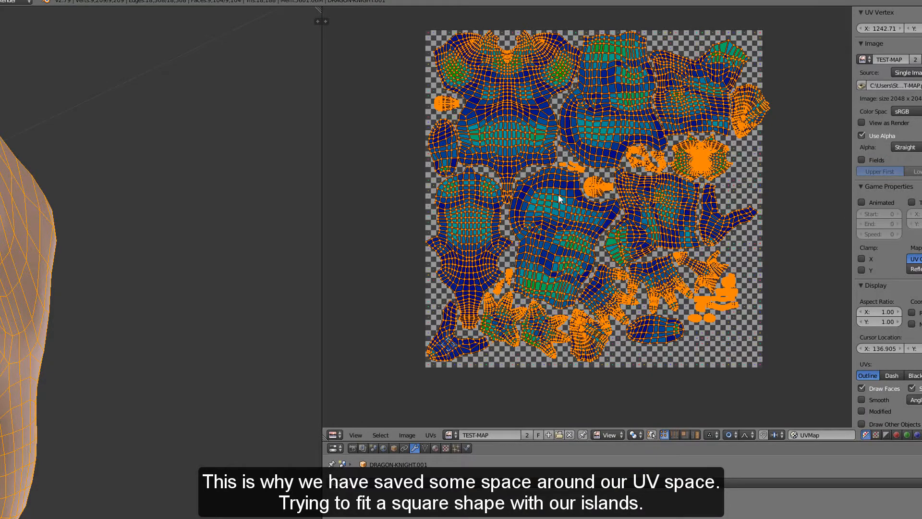
{"action": "middle_click_drag", "start_coordinate": [687, 185], "coordinate": [486, 239]}
{"action": "scroll", "coordinate": [481, 239], "scroll_direction": "up", "scroll_amount": 2}
{"action": "key", "text": "a"}
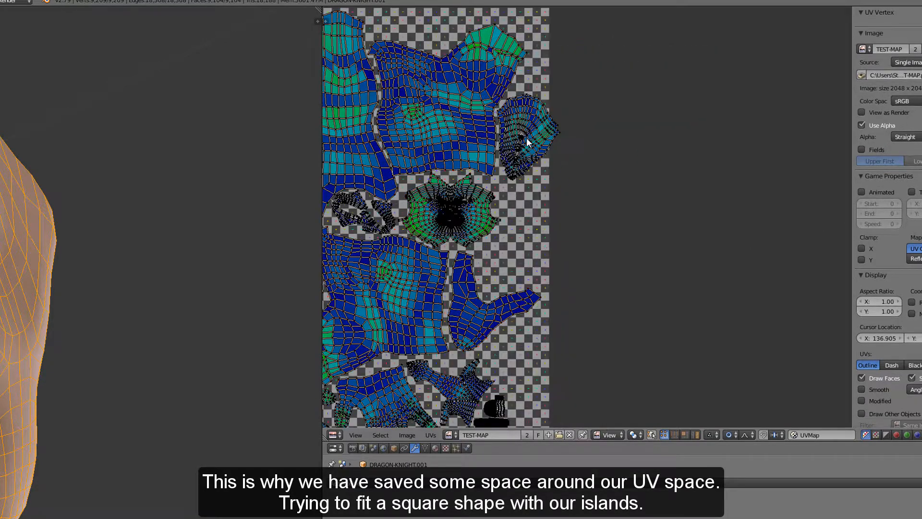
{"action": "key", "text": "l"}
{"action": "scroll", "coordinate": [528, 141], "scroll_direction": "up", "scroll_amount": 1}
{"action": "key", "text": "g"}
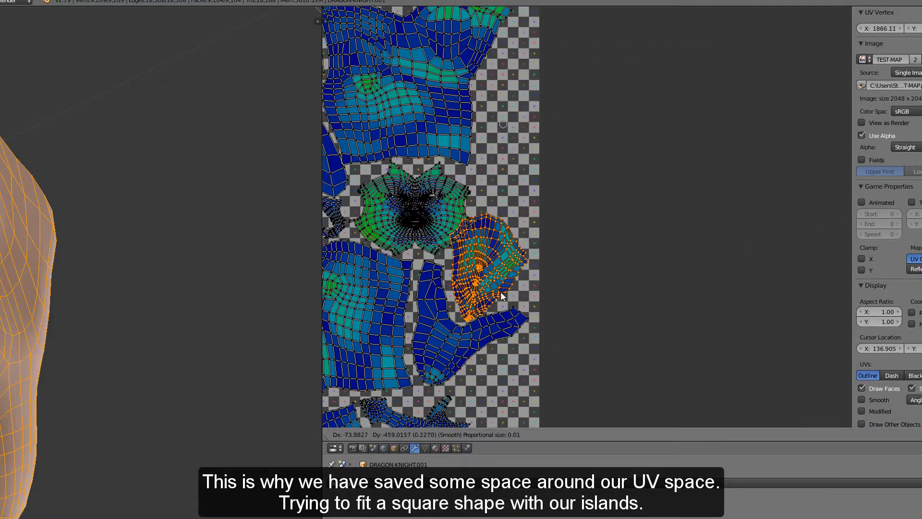
{"action": "key", "text": "r"}
{"action": "key", "text": "g"}
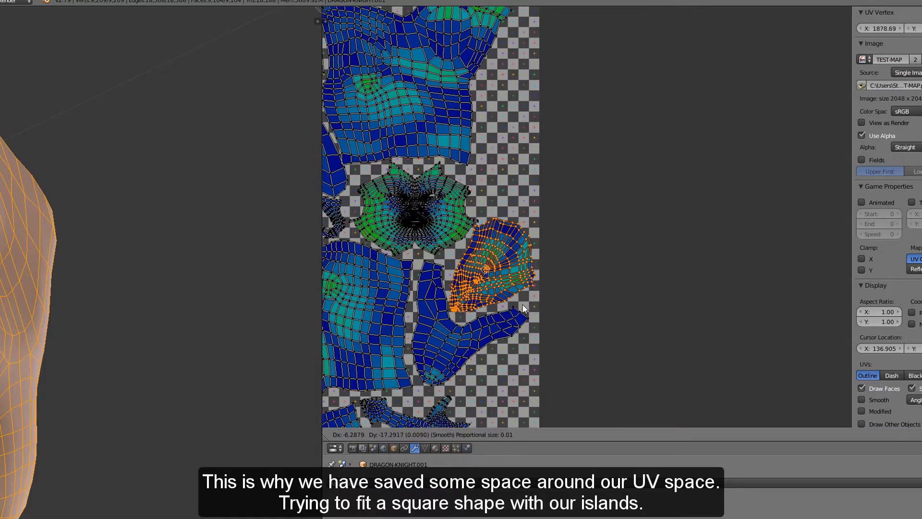
Fine-tune the fan-shaped island's rotation and position so it sits closely above the boomerang-shaped island, inside the texture
{"action": "key", "text": "r"}
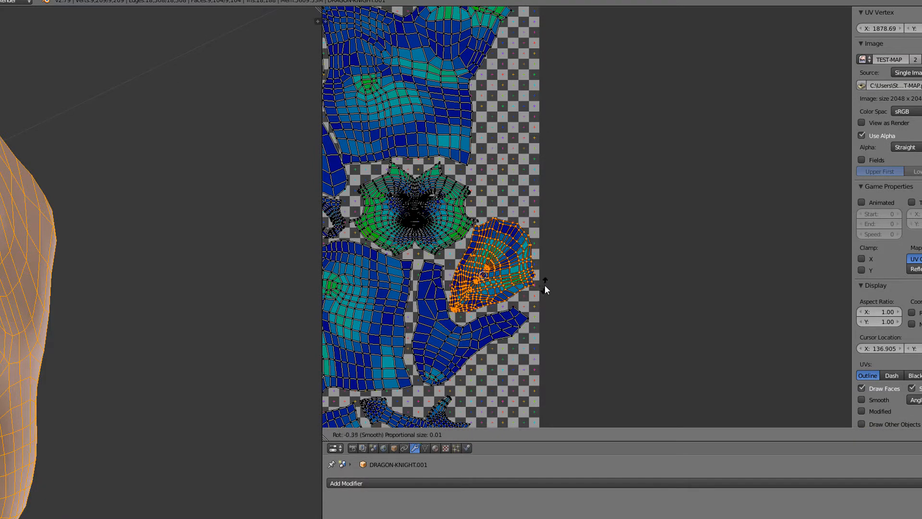
{"action": "left_click", "coordinate": [545, 285]}
{"action": "scroll", "coordinate": [540, 287], "scroll_direction": "up", "scroll_amount": 1}
{"action": "middle_click_drag", "start_coordinate": [537, 288], "coordinate": [571, 254]}
{"action": "key", "text": "g"}
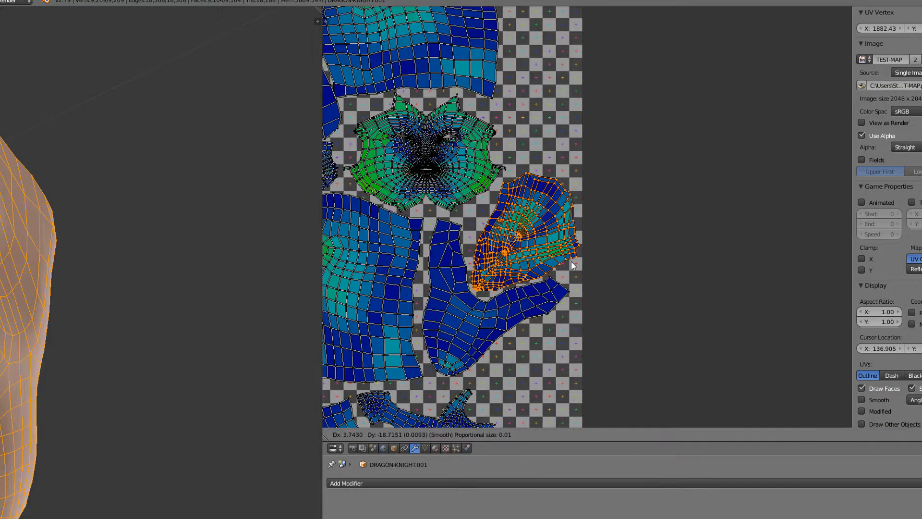
{"action": "left_click", "coordinate": [571, 262]}
Select all islands and shift them about 7.5 pixels horizontally towards the texture's right edge
{"action": "scroll", "coordinate": [566, 264], "scroll_direction": "down", "scroll_amount": 3}
{"action": "key", "text": "a"}
{"action": "key", "text": "a"}
{"action": "scroll", "coordinate": [563, 262], "scroll_direction": "down", "scroll_amount": 3}
{"action": "middle_click_drag", "start_coordinate": [494, 231], "coordinate": [709, 244]}
{"action": "scroll", "coordinate": [709, 246], "scroll_direction": "up", "scroll_amount": 3}
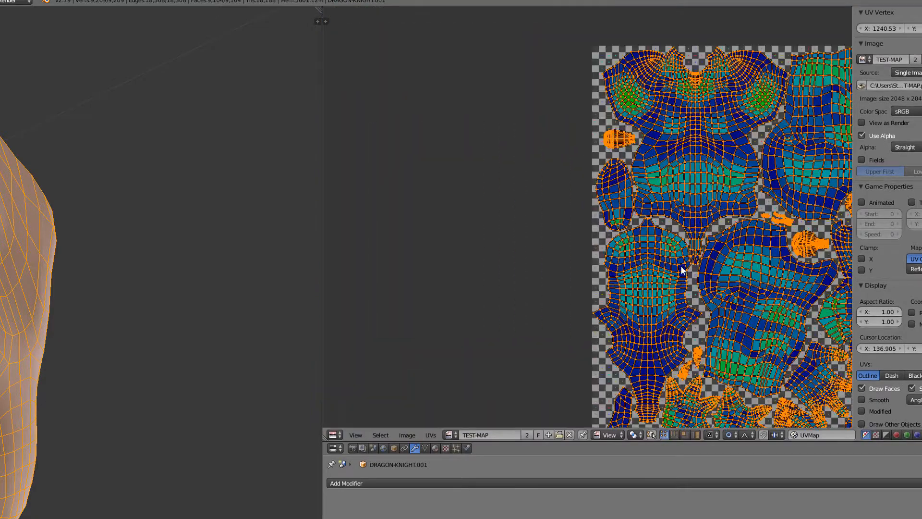
{"action": "key", "text": "g"}
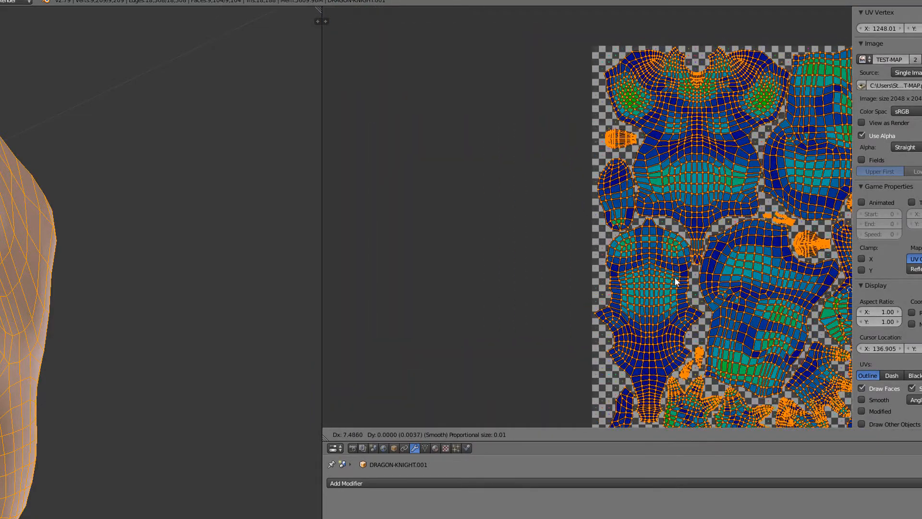
{"action": "left_click", "coordinate": [674, 275]}
Enlarge the UV editor to full screen and shift all islands slightly left towards the texture's left edge
{"action": "scroll", "coordinate": [682, 139], "scroll_direction": "up", "scroll_amount": 4}
{"action": "middle_click_drag", "start_coordinate": [682, 139], "coordinate": [549, 322]}
{"action": "scroll", "coordinate": [605, 255], "scroll_direction": "up", "scroll_amount": 1}
{"action": "middle_click_drag", "start_coordinate": [840, 211], "coordinate": [838, 283]}
{"action": "scroll", "coordinate": [836, 284], "scroll_direction": "down", "scroll_amount": 3}
{"action": "key", "text": "ctrl+Up"}
{"action": "middle_click_drag", "start_coordinate": [543, 319], "coordinate": [669, 170]}
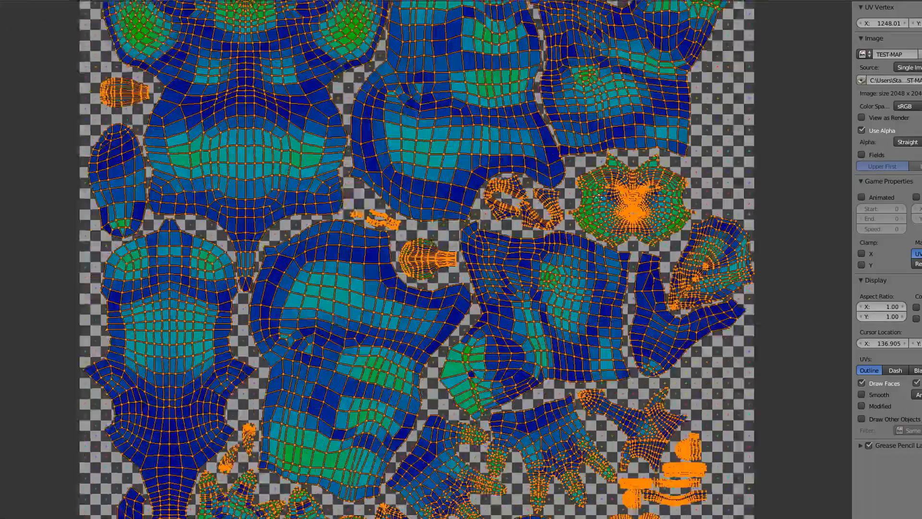
{"action": "middle_click_drag", "start_coordinate": [192, 401], "coordinate": [365, 262]}
{"action": "scroll", "coordinate": [365, 262], "scroll_direction": "up", "scroll_amount": 3}
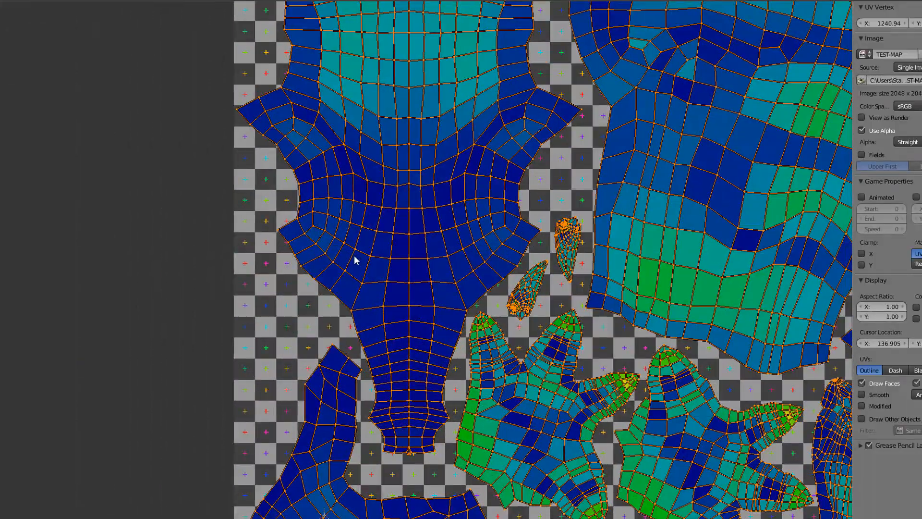
{"action": "scroll", "coordinate": [270, 428], "scroll_direction": "down", "scroll_amount": 4}
Place the 2D cursor at the texture's upper-left corner and scale all islands up very slightly around it
{"action": "left_click", "coordinate": [241, 427]}
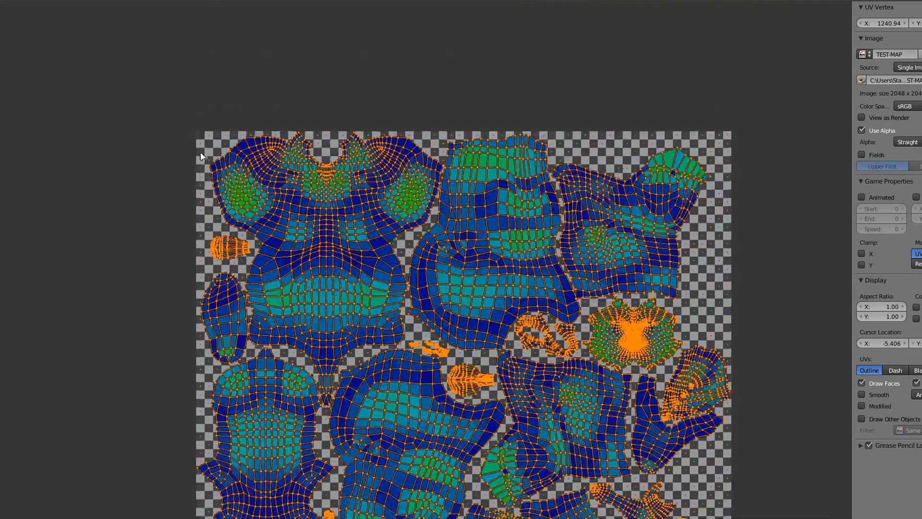
{"action": "left_click", "coordinate": [197, 135]}
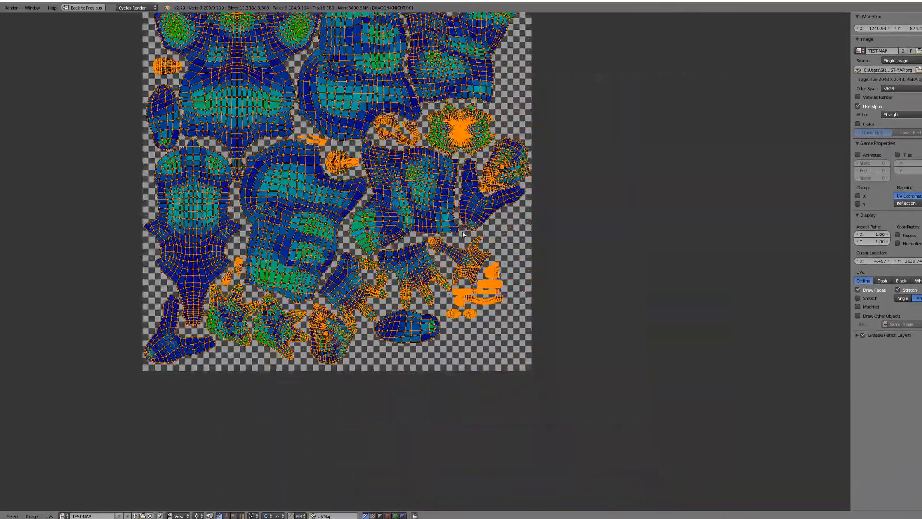
{"action": "key", "text": "s"}
{"action": "left_click", "coordinate": [581, 300]}
{"action": "middle_click_drag", "start_coordinate": [575, 295], "coordinate": [613, 357]}
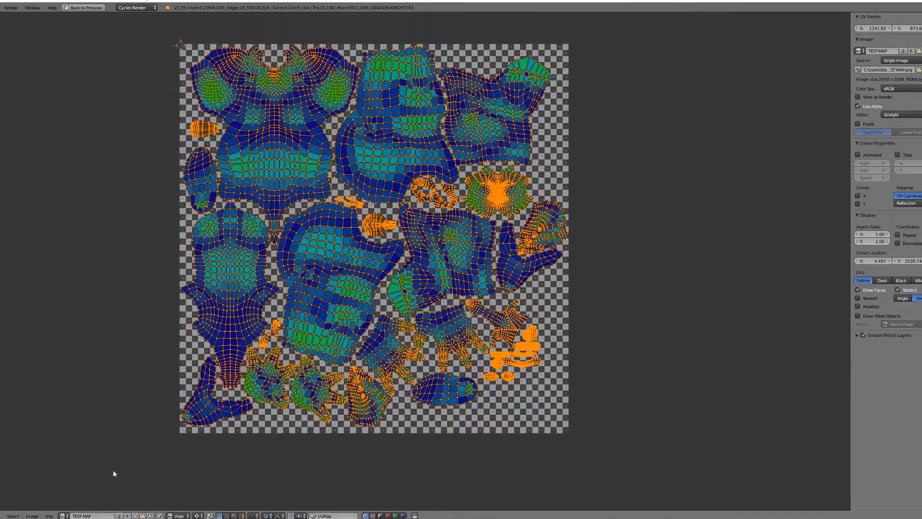
Switch the full-screen editor to the 3D View, leave Edit Mode and show the character in front orthographic view
{"action": "left_click", "coordinate": [1, 515]}
{"action": "left_click", "coordinate": [6, 507]}
{"action": "scroll", "coordinate": [423, 288], "scroll_direction": "down", "scroll_amount": 5}
{"action": "key", "text": "Tab"}
{"action": "middle_click_drag", "start_coordinate": [456, 288], "coordinate": [414, 286]}
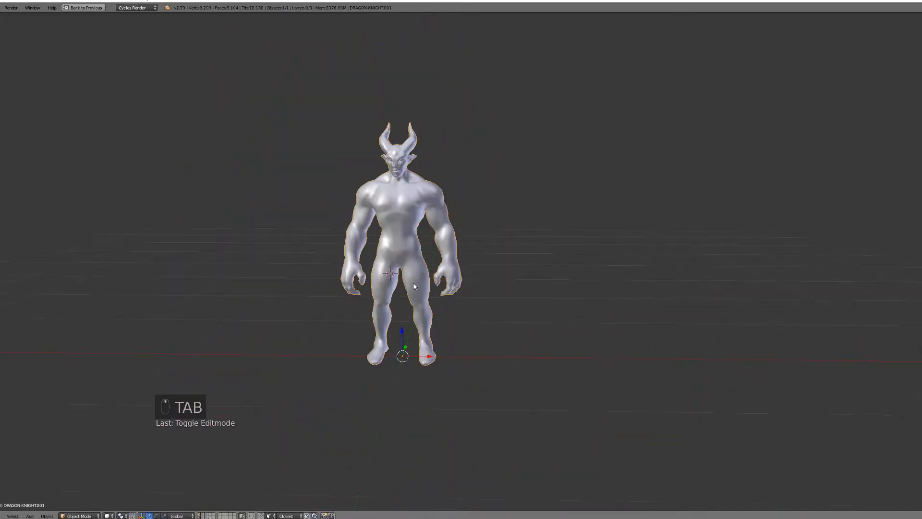
{"action": "key", "text": "z"}
{"action": "key", "text": "KP_1"}
{"action": "key", "text": "KP_5"}
{"action": "key", "text": "z"}
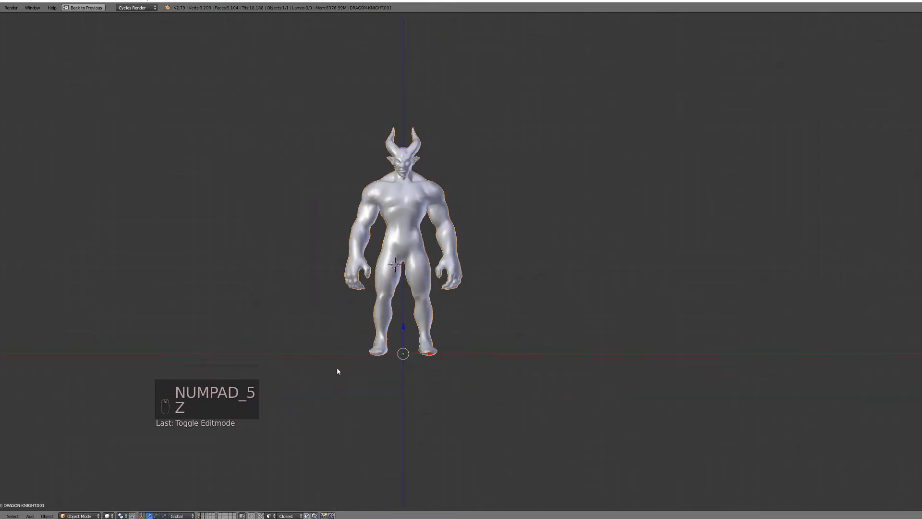
Show the first layer as well, select the high-detail DRAGON-KNIGHT mesh and isolate it in local view
{"action": "scroll", "coordinate": [337, 371], "scroll_direction": "up", "scroll_amount": 2}
{"action": "left_click", "coordinate": [200, 514], "text": "shift"}
{"action": "key", "text": "z"}
{"action": "scroll", "coordinate": [382, 354], "scroll_direction": "up", "scroll_amount": 1}
{"action": "right_click", "coordinate": [361, 298]}
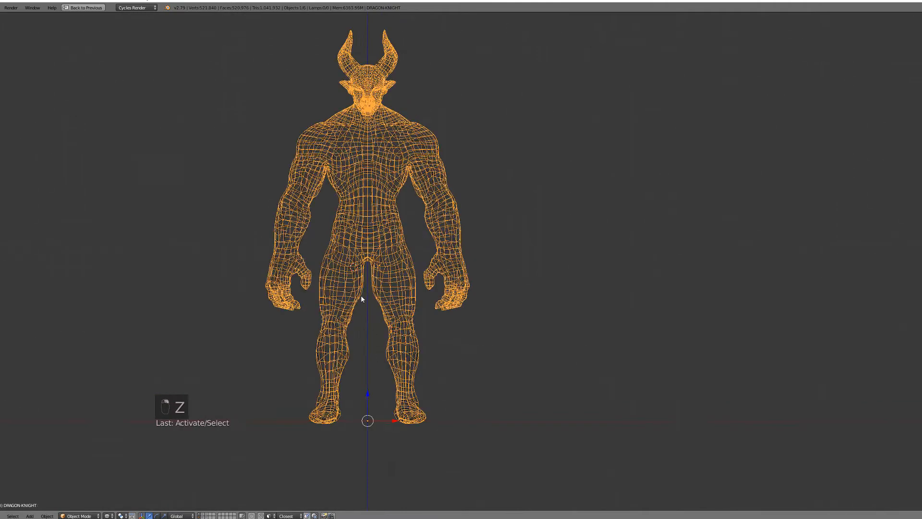
{"action": "key", "text": "KP_Decimal"}
{"action": "key", "text": "z"}
{"action": "key", "text": "KP_Divide"}
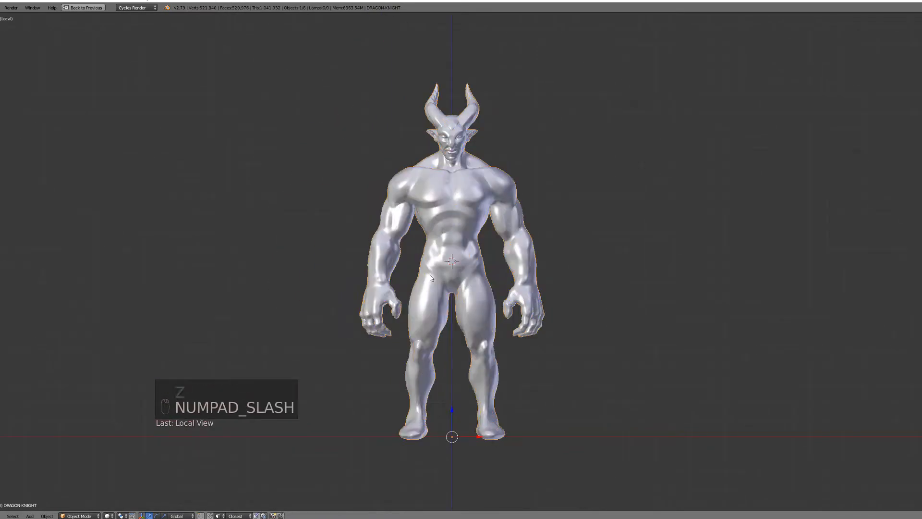
Restore the split layout and try to transfer the UV maps from DRAGON-KNIGHT.001 to DRAGON-KNIGHT
{"action": "key", "text": "ctrl+Up"}
{"action": "scroll", "coordinate": [430, 276], "scroll_direction": "down", "scroll_amount": 4}
{"action": "middle_click_drag", "start_coordinate": [434, 322], "coordinate": [384, 398]}
{"action": "right_click", "coordinate": [384, 398], "text": "shift"}
{"action": "key", "text": "ctrl+l"}
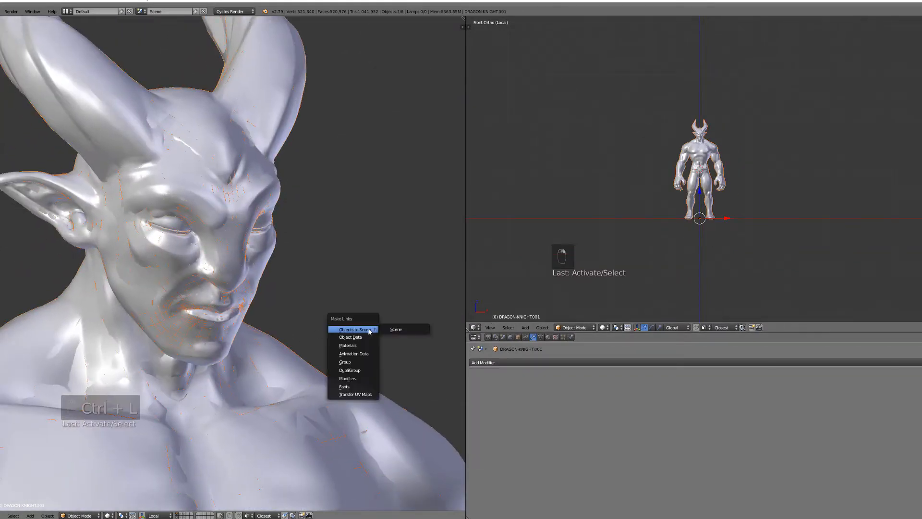
{"action": "left_click", "coordinate": [360, 392]}
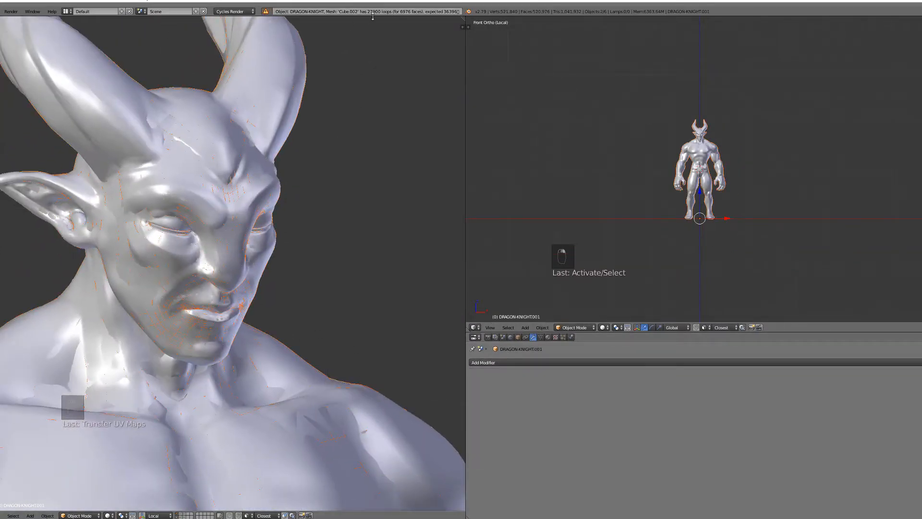
Separate the linked body mesh of DRAGON-KNIGHT.001 from the mouth parts into its own object
{"action": "scroll", "coordinate": [344, 276], "scroll_direction": "down", "scroll_amount": 5}
{"action": "key", "text": "z"}
{"action": "scroll", "coordinate": [338, 297], "scroll_direction": "down", "scroll_amount": 2}
{"action": "key", "text": "Tab"}
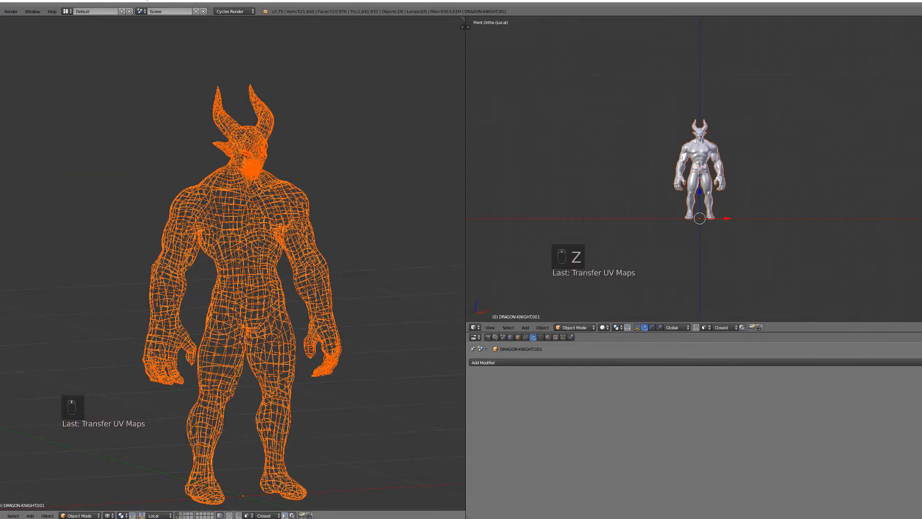
{"action": "key", "text": "a"}
{"action": "key", "text": "a"}
{"action": "key", "text": "l"}
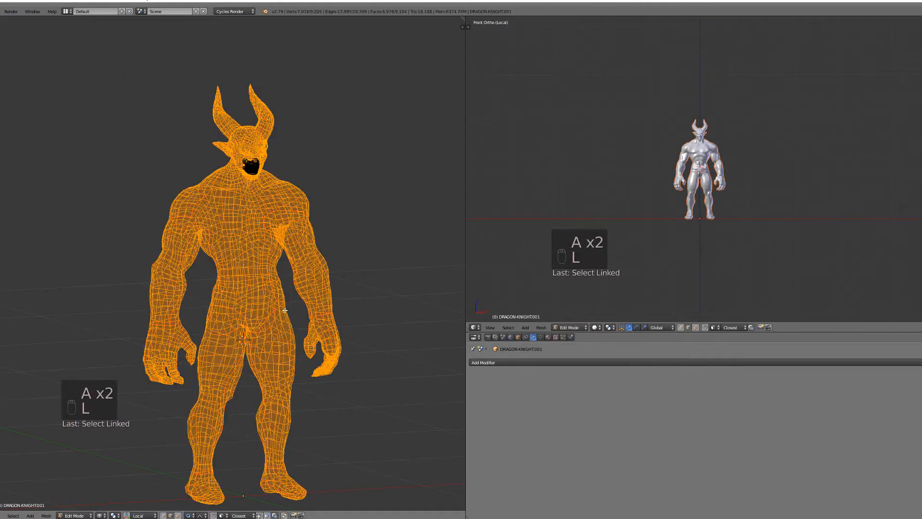
{"action": "key", "text": "p"}
{"action": "left_click", "coordinate": [283, 310]}
{"action": "key", "text": "Tab"}
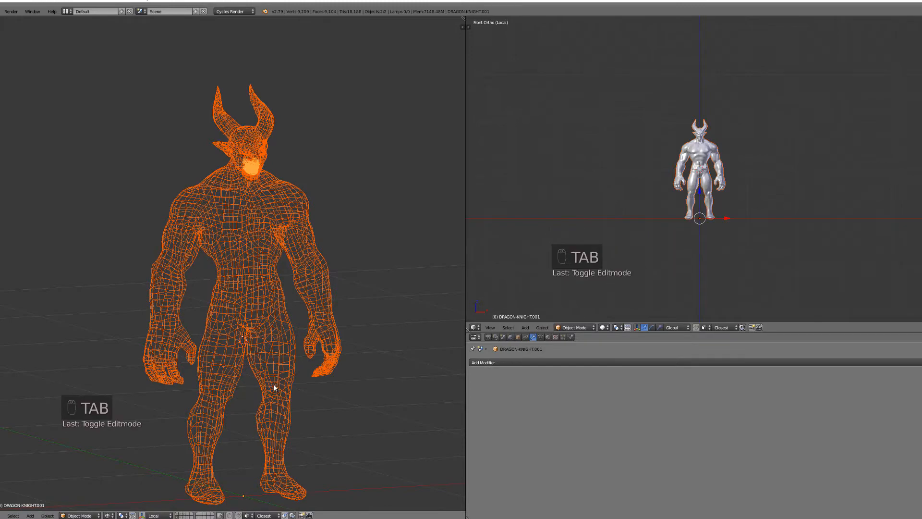
Separate the lower teeth and gums from the remaining mouth parts into their own object
{"action": "scroll", "coordinate": [225, 256], "scroll_direction": "down", "scroll_amount": 2}
{"action": "key", "text": "KP_1"}
{"action": "scroll", "coordinate": [296, 161], "scroll_direction": "up", "scroll_amount": 5}
{"action": "scroll", "coordinate": [295, 161], "scroll_direction": "up", "scroll_amount": 5}
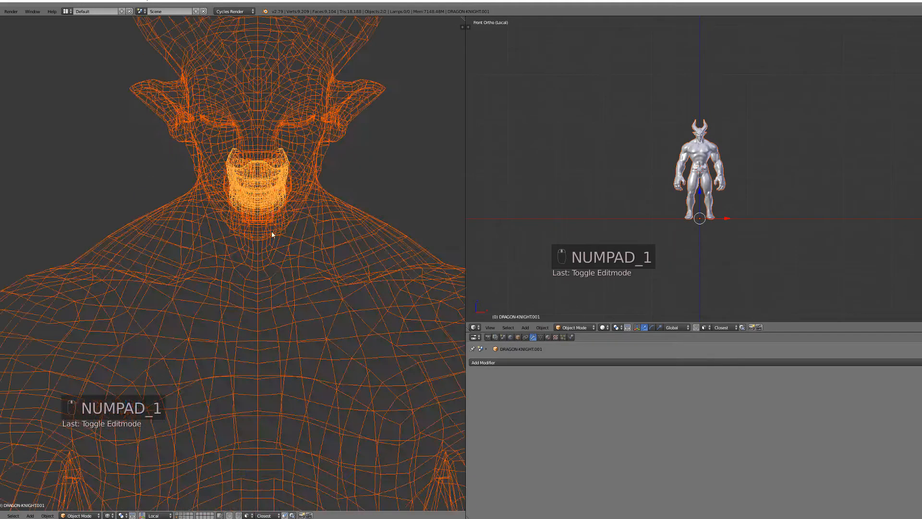
{"action": "key", "text": "Tab"}
{"action": "key", "text": "Tab"}
{"action": "key", "text": "Tab"}
{"action": "key", "text": "Tab"}
{"action": "key", "text": "l"}
{"action": "key", "text": "l"}
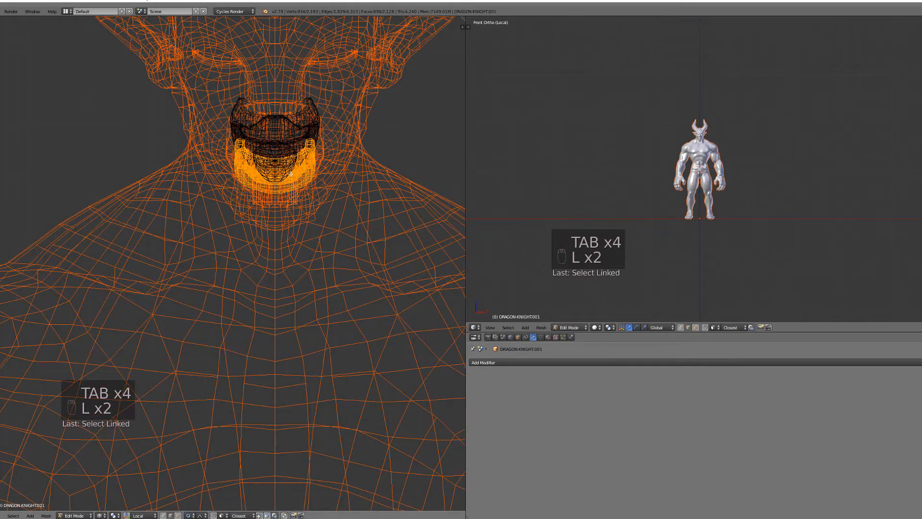
{"action": "key", "text": "p"}
{"action": "left_click", "coordinate": [304, 151]}
Separate the upper teeth and gums from the tongue and return to Object Mode
{"action": "key", "text": "l"}
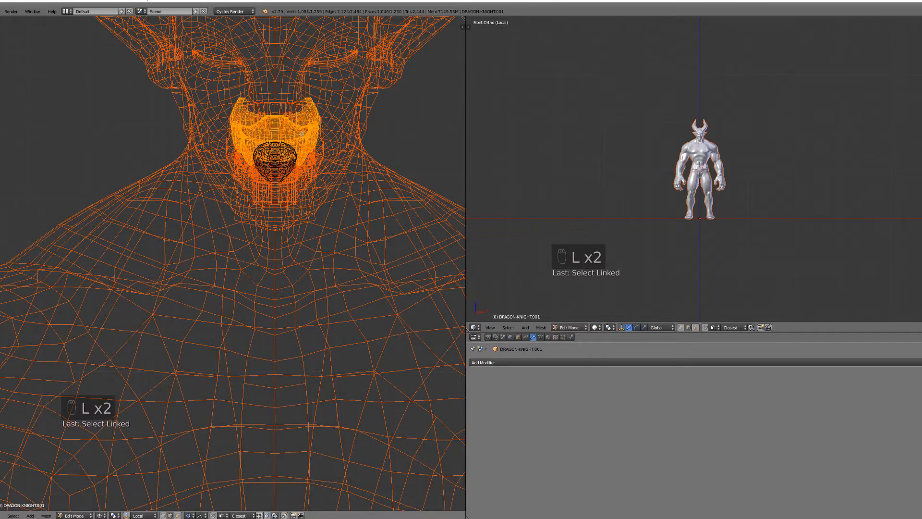
{"action": "scroll", "coordinate": [339, 228], "scroll_direction": "down", "scroll_amount": 6}
{"action": "key", "text": "Tab"}
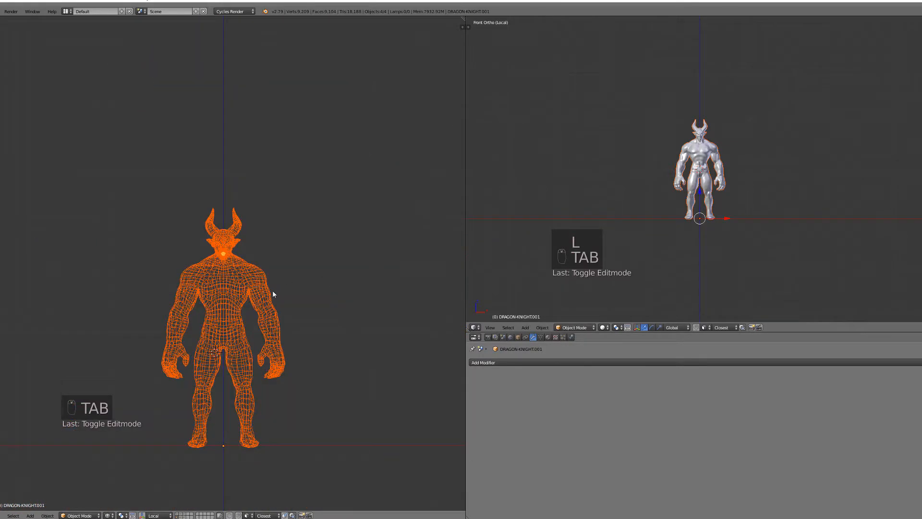
Move all separated low-poly parts together along the X axis to one side, and show the sculpted character's layer beside them
{"action": "key", "text": "a"}
{"action": "key", "text": "a"}
{"action": "key", "text": "a"}
{"action": "key", "text": "a"}
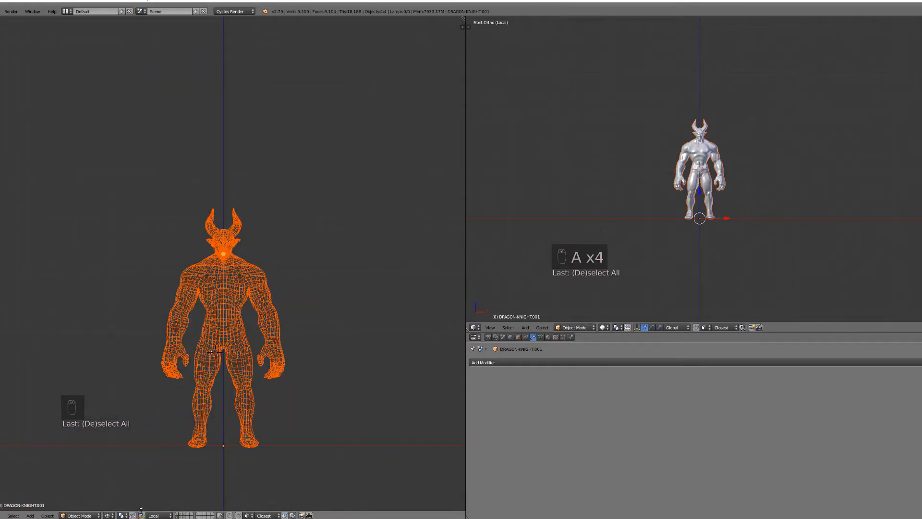
{"action": "left_click", "coordinate": [141, 516]}
{"action": "left_click_drag", "start_coordinate": [243, 446], "coordinate": [145, 504]}
{"action": "left_click", "coordinate": [199, 515], "text": "shift"}
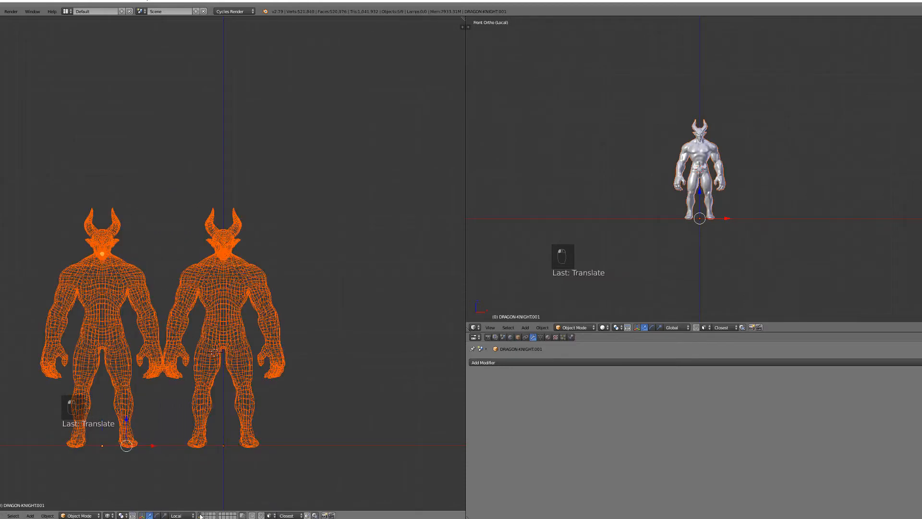
Transfer the UV maps from the separated body DRAGON-KNIGHT.002 to the sculpted DRAGON-KNIGHT mesh
{"action": "key", "text": "a"}
{"action": "scroll", "coordinate": [268, 354], "scroll_direction": "up", "scroll_amount": 3}
{"action": "right_click", "coordinate": [267, 354]}
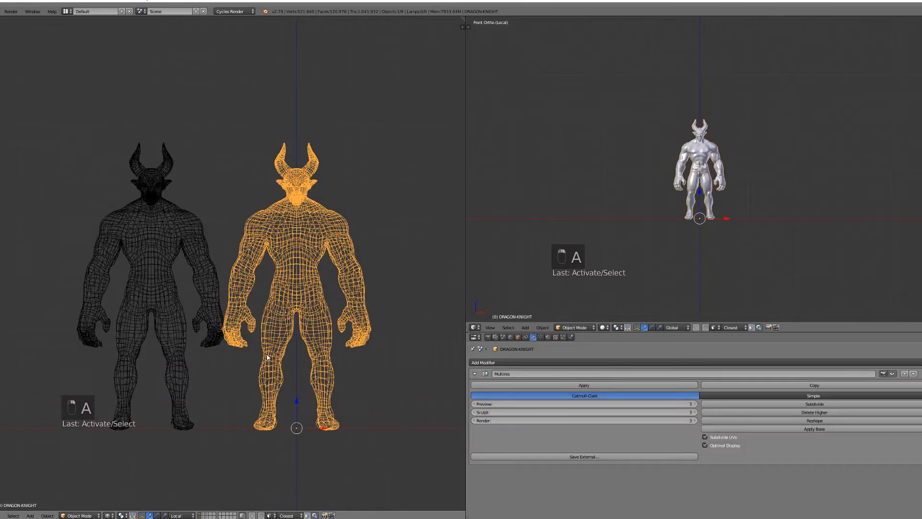
{"action": "key", "text": "z"}
{"action": "right_click", "coordinate": [214, 292], "text": "shift"}
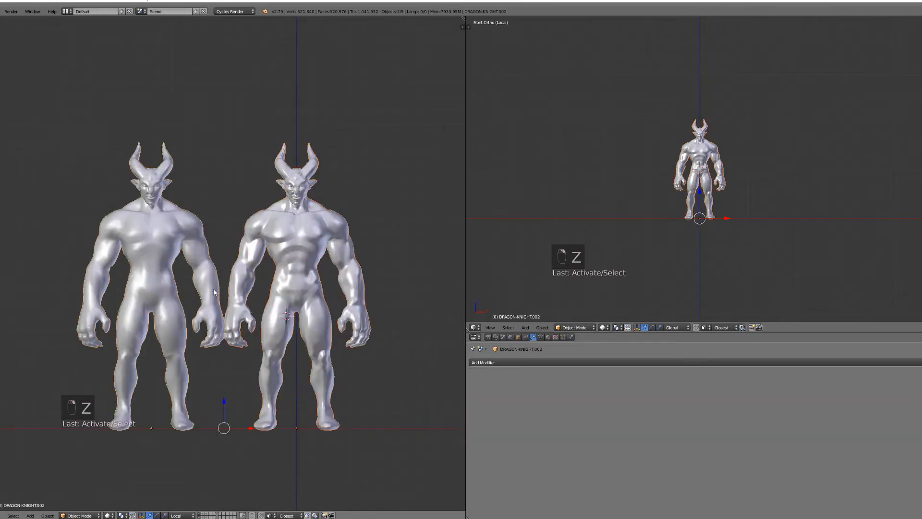
{"action": "key", "text": "ctrl+l"}
{"action": "left_click", "coordinate": [213, 290]}
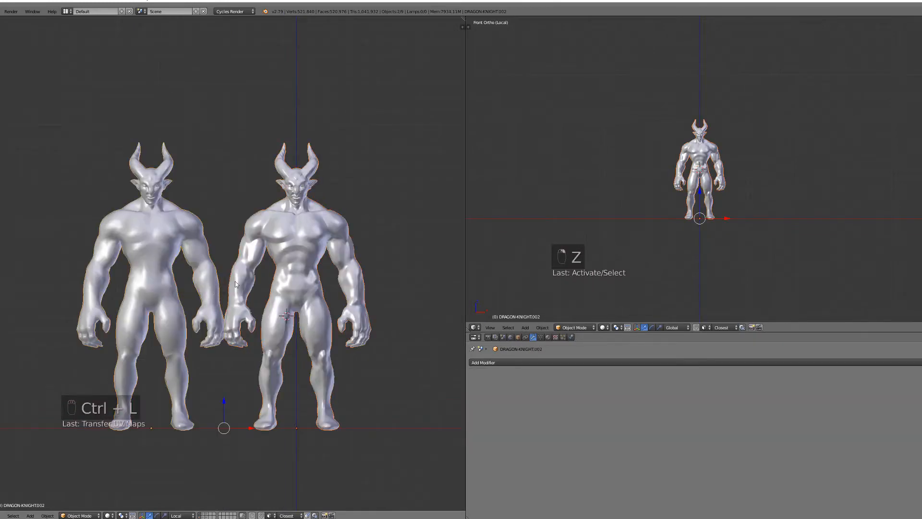
Select only the sculpted DRAGON-KNIGHT and switch the second 3D View to the UV/Image Editor
{"action": "right_click", "coordinate": [333, 267]}
{"action": "left_click", "coordinate": [474, 327]}
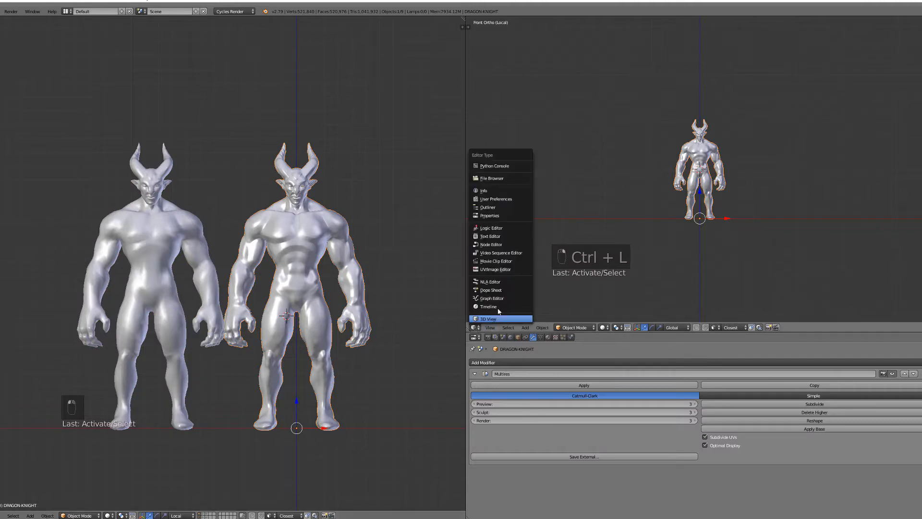
{"action": "left_click", "coordinate": [500, 271]}
{"action": "scroll", "coordinate": [587, 206], "scroll_direction": "down", "scroll_amount": 2}
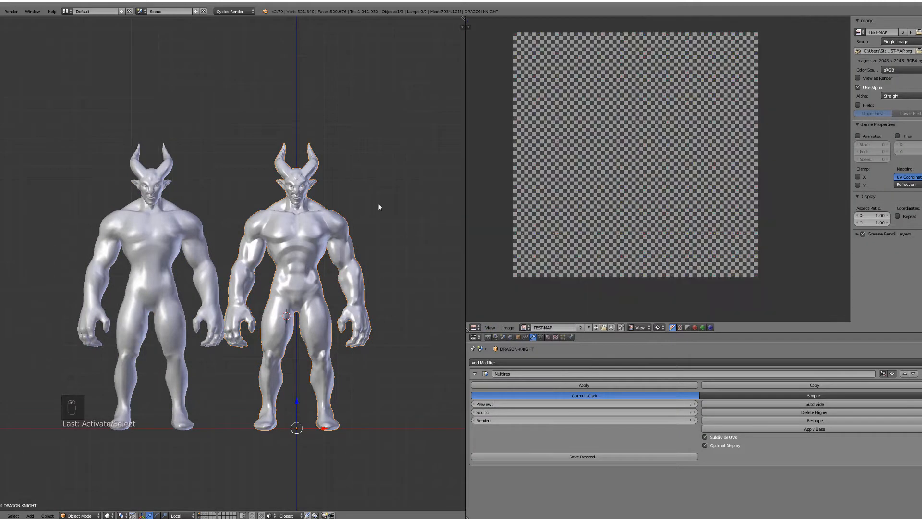
Check the sculpted DRAGON-KNIGHT's transferred UV layout in Edit Mode, then hide both character bodies
{"action": "key", "text": "Tab"}
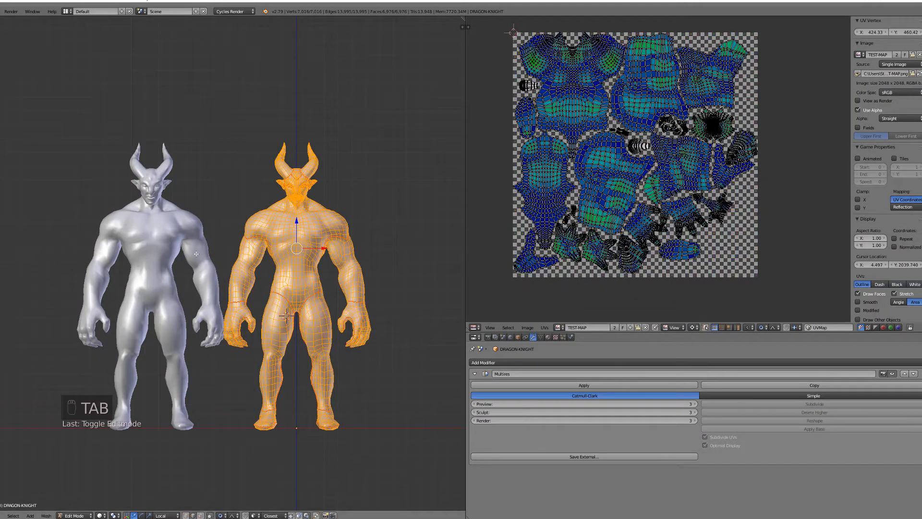
{"action": "key", "text": "Tab"}
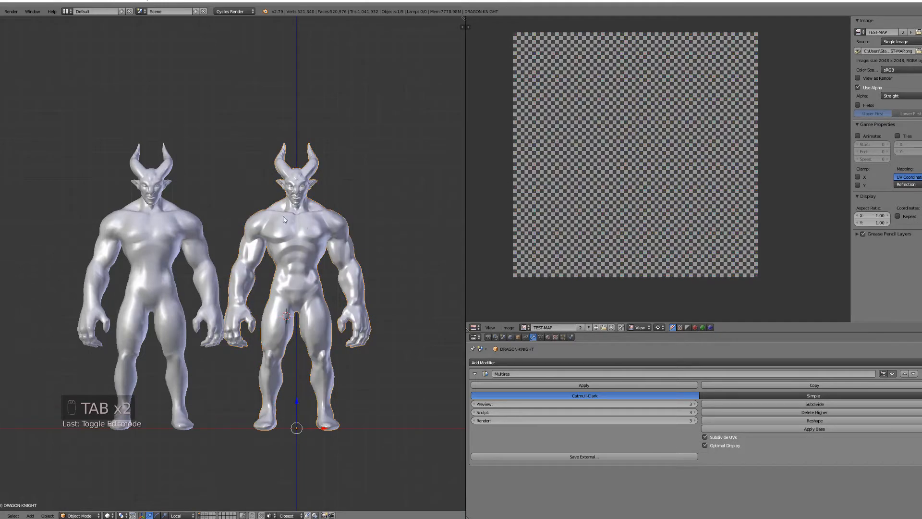
{"action": "key", "text": "h"}
{"action": "right_click", "coordinate": [199, 214]}
{"action": "key", "text": "h"}
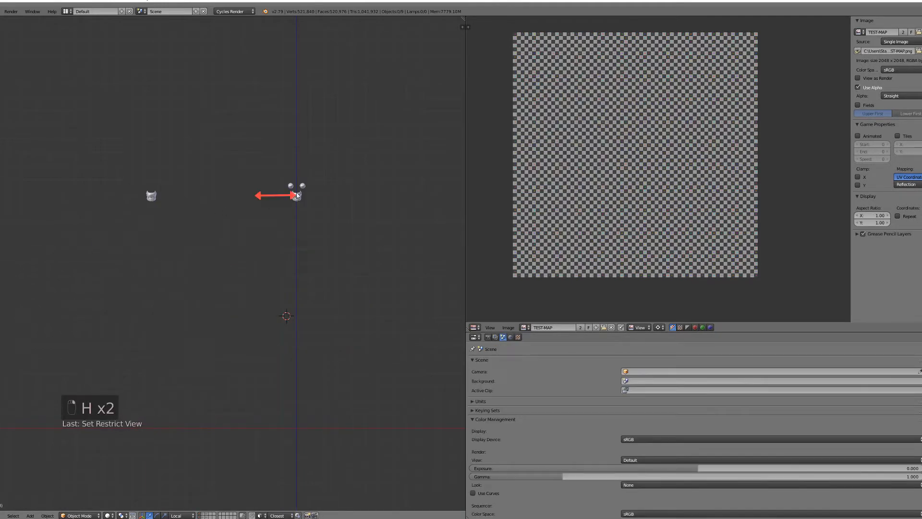
Transfer the UV maps from the separated upper teeth DRAGON-KNIGHT.004 to the sculpted character's TEETH object
{"action": "right_click", "coordinate": [296, 193]}
{"action": "right_click", "coordinate": [158, 190], "text": "shift"}
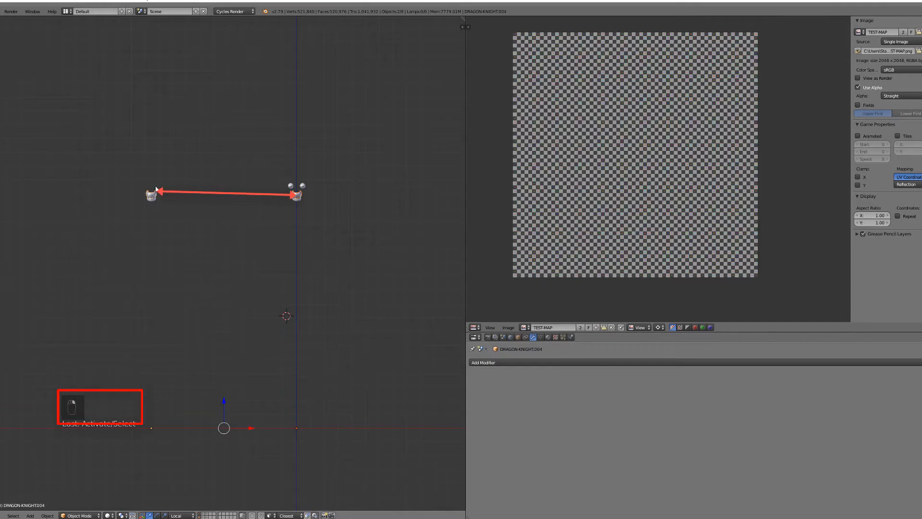
{"action": "key", "text": "ctrl+l"}
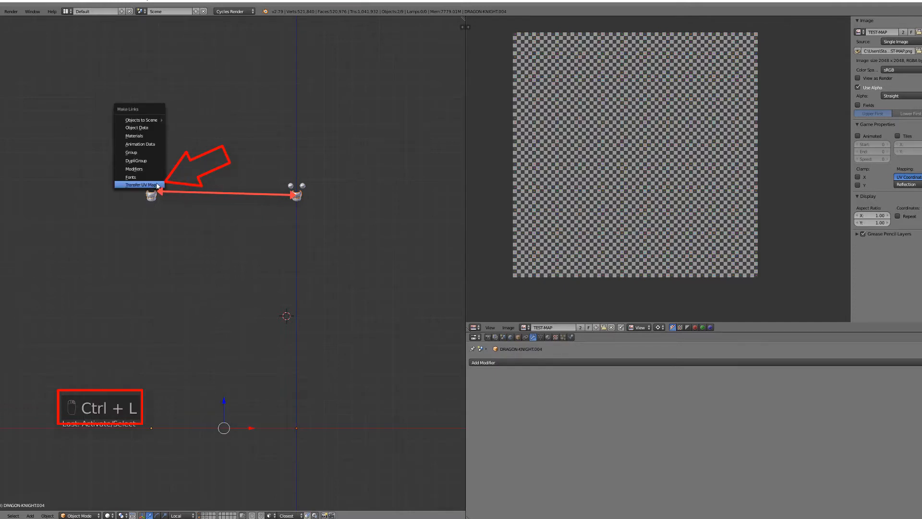
{"action": "left_click", "coordinate": [142, 185]}
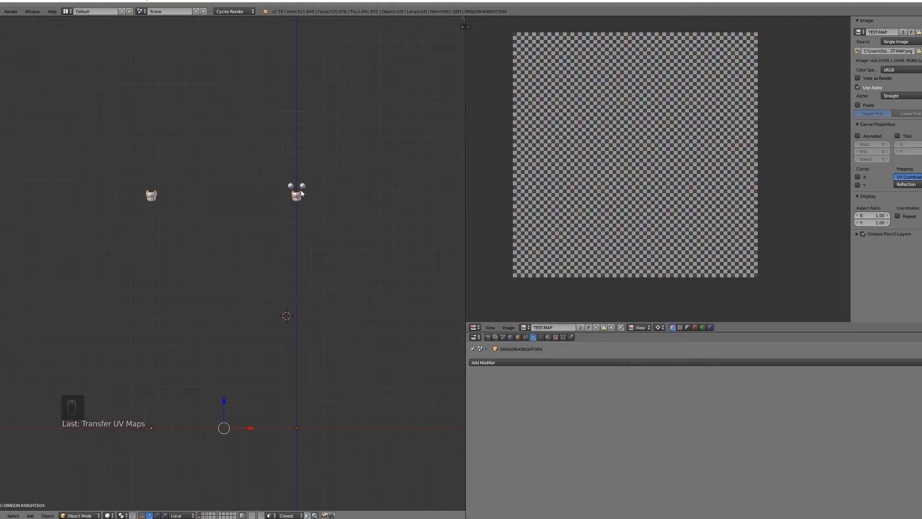
Inspect the TEETH object's UV layout over the test map in Edit Mode and return to Object Mode
{"action": "right_click", "coordinate": [301, 193]}
{"action": "scroll", "coordinate": [300, 190], "scroll_direction": "up", "scroll_amount": 2}
{"action": "key", "text": "Tab"}
{"action": "key", "text": "a"}
{"action": "key", "text": "a"}
{"action": "key", "text": "a"}
{"action": "key", "text": "a"}
{"action": "key", "text": "a"}
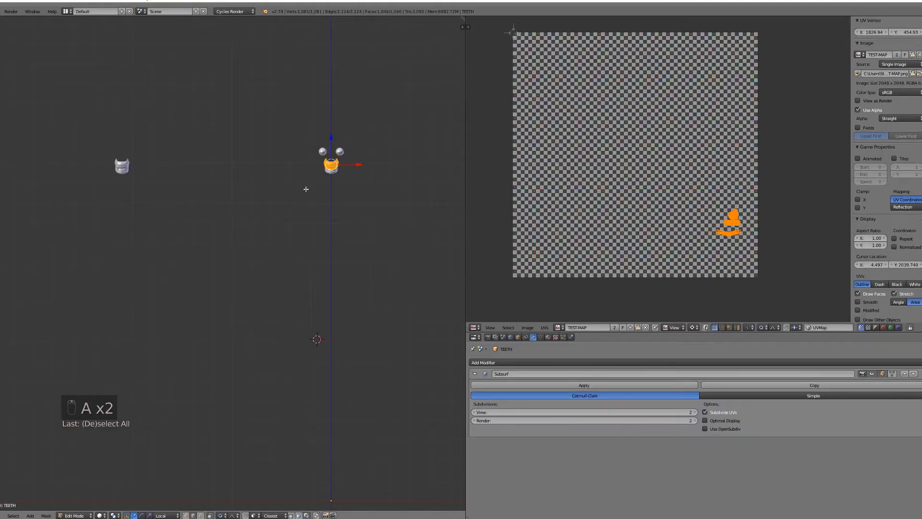
{"action": "key", "text": "Tab"}
Transfer the UV maps from the separated lower teeth DRAGON-KNIGHT.003 to TEETH-LOWER and check the layout in Edit Mode
{"action": "right_click", "coordinate": [333, 179]}
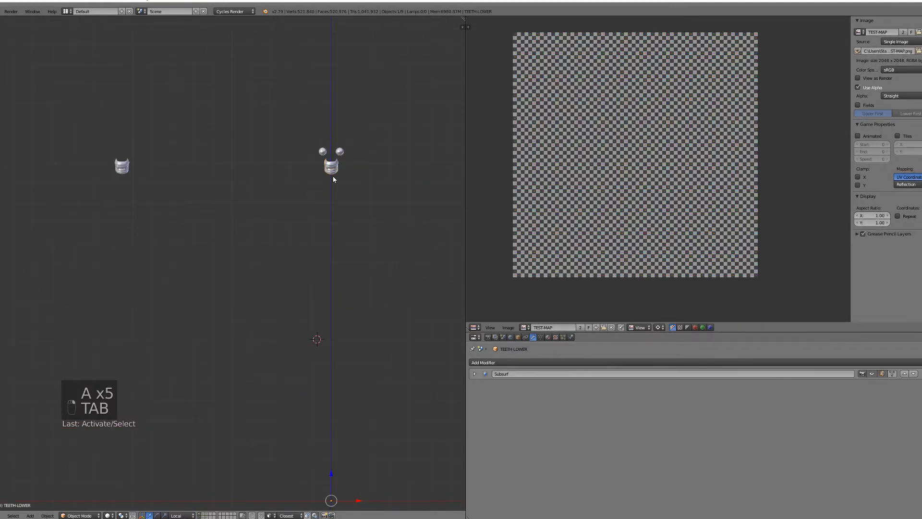
{"action": "right_click", "coordinate": [125, 176], "text": "shift"}
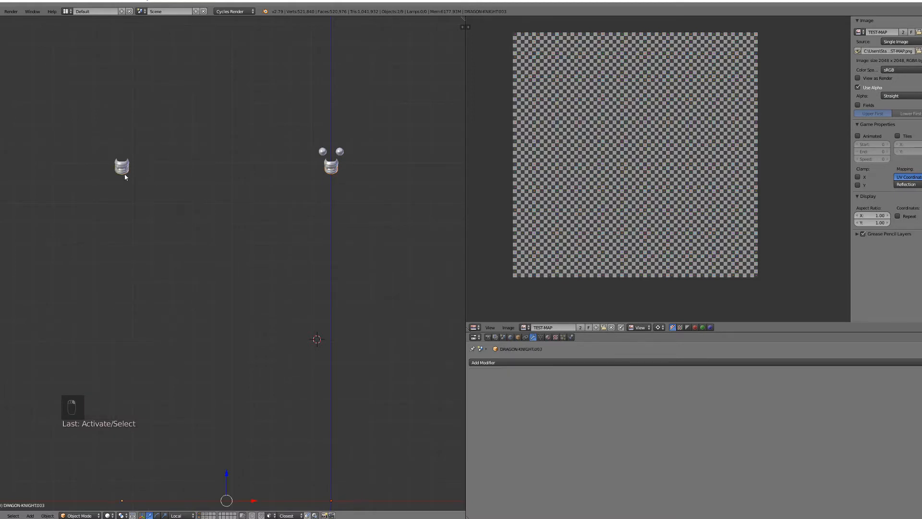
{"action": "right_click", "coordinate": [125, 176], "text": "shift"}
{"action": "key", "text": "ctrl+l"}
{"action": "left_click", "coordinate": [125, 177]}
{"action": "right_click", "coordinate": [123, 178]}
{"action": "right_click", "coordinate": [334, 177]}
{"action": "key", "text": "Tab"}
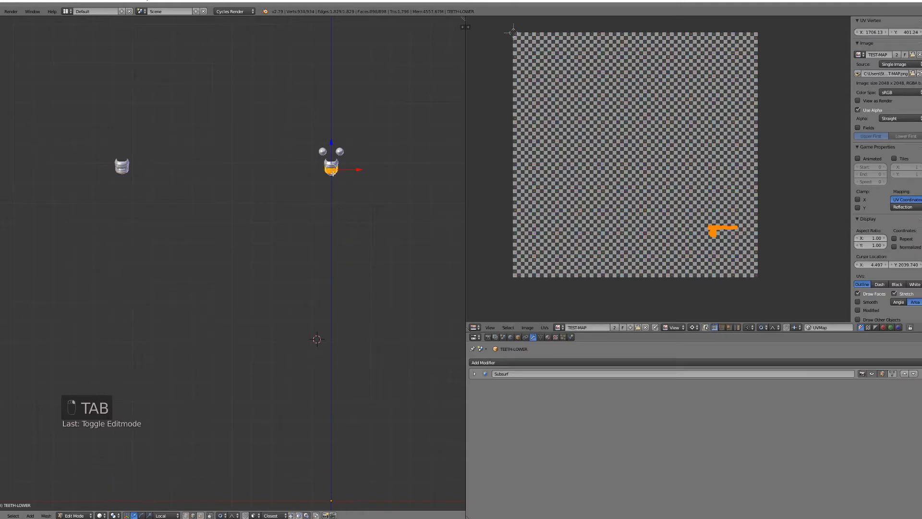
{"action": "key", "text": "Tab"}
Hide the upper and lower teeth of both characters, leaving the tongues exposed
{"action": "right_click", "coordinate": [124, 170]}
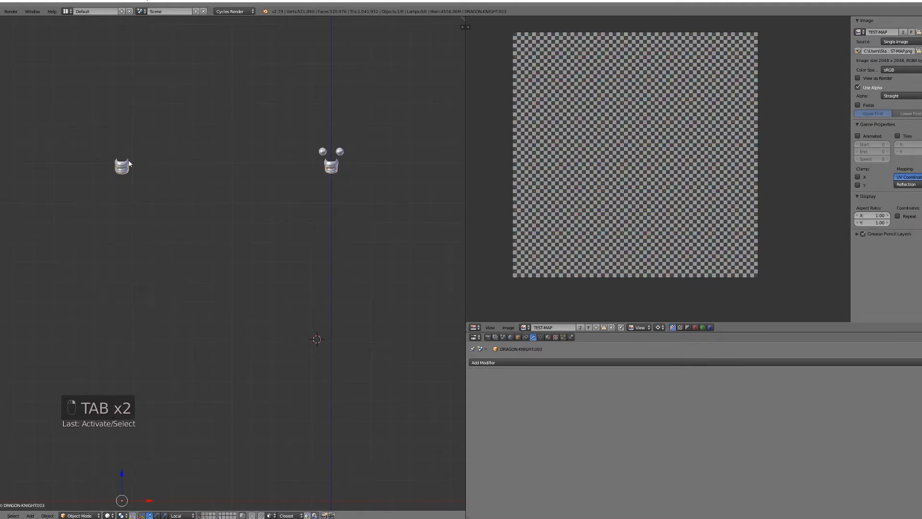
{"action": "key", "text": "h"}
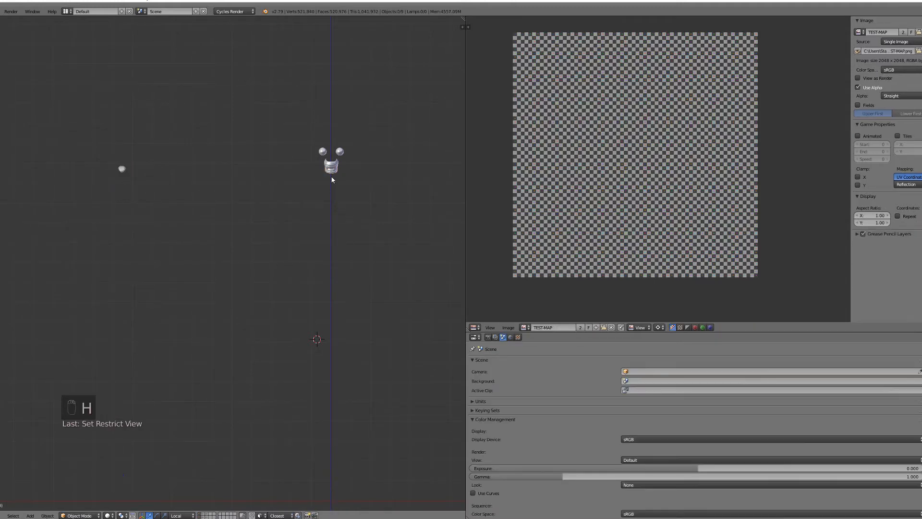
{"action": "right_click", "coordinate": [338, 169]}
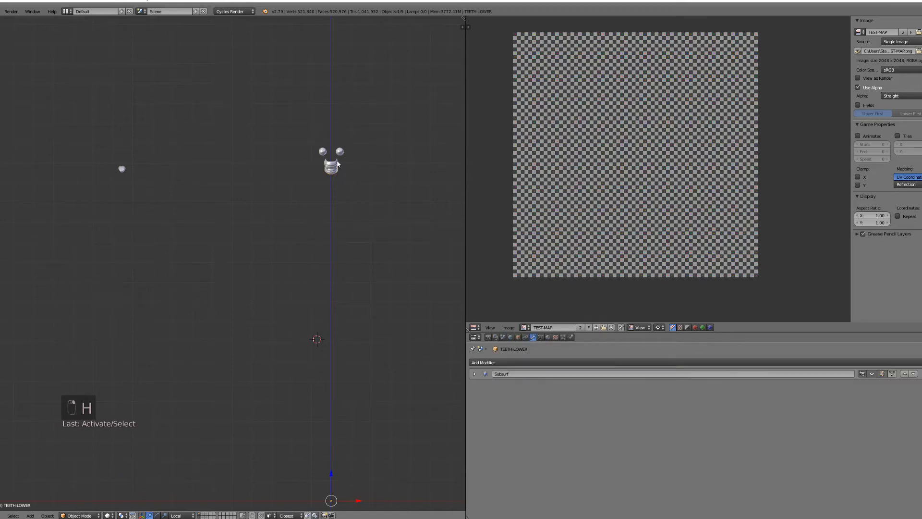
{"action": "key", "text": "h"}
Transfer the UV maps from the separated tongue DRAGON-KNIGHT.001 to DRAGON-KNIGHT-TONG and check the layout in Edit Mode
{"action": "right_click", "coordinate": [335, 169]}
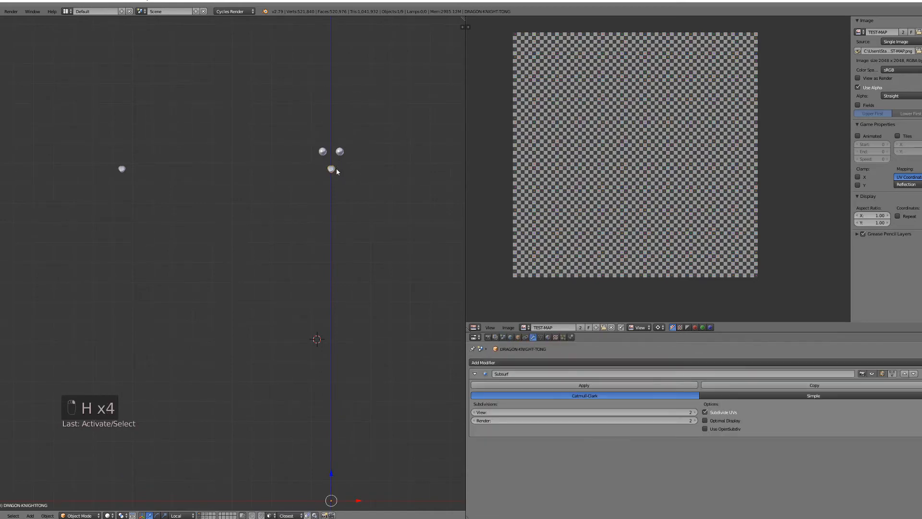
{"action": "right_click", "coordinate": [122, 168], "text": "shift"}
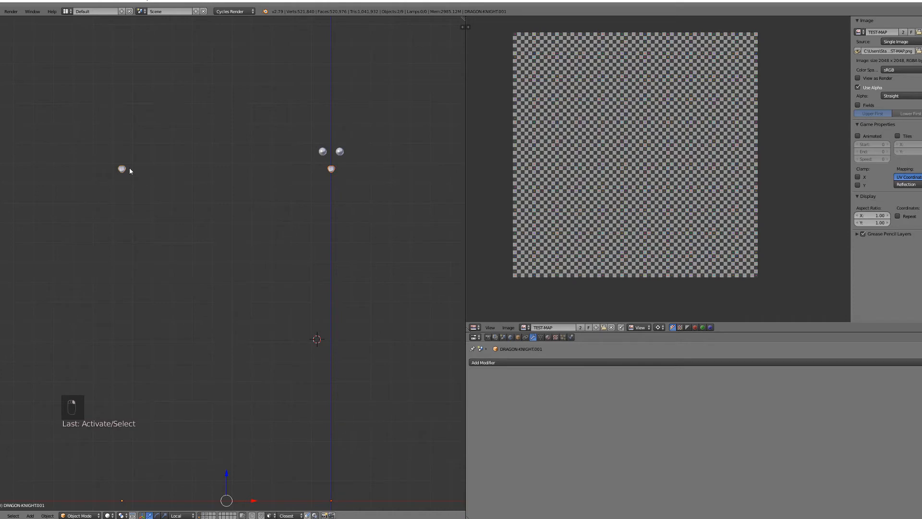
{"action": "key", "text": "ctrl+l"}
{"action": "left_click", "coordinate": [115, 169]}
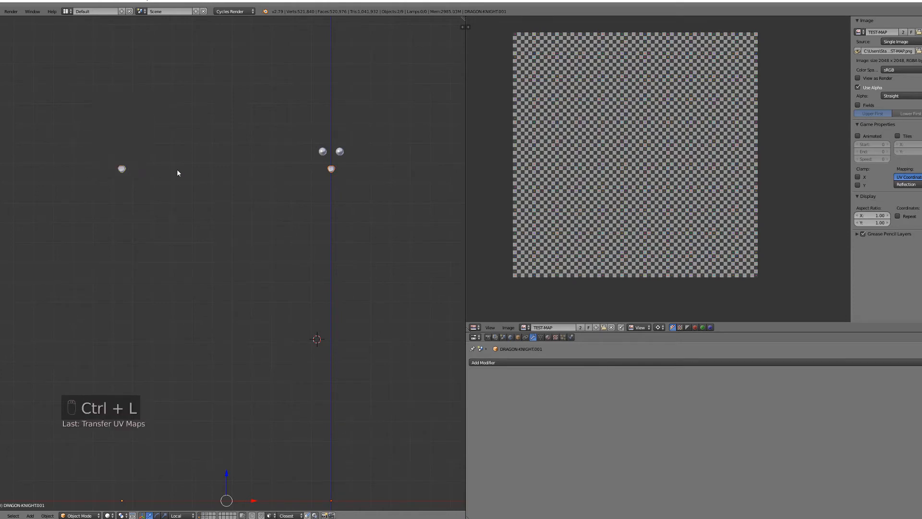
{"action": "right_click", "coordinate": [331, 174]}
{"action": "key", "text": "Tab"}
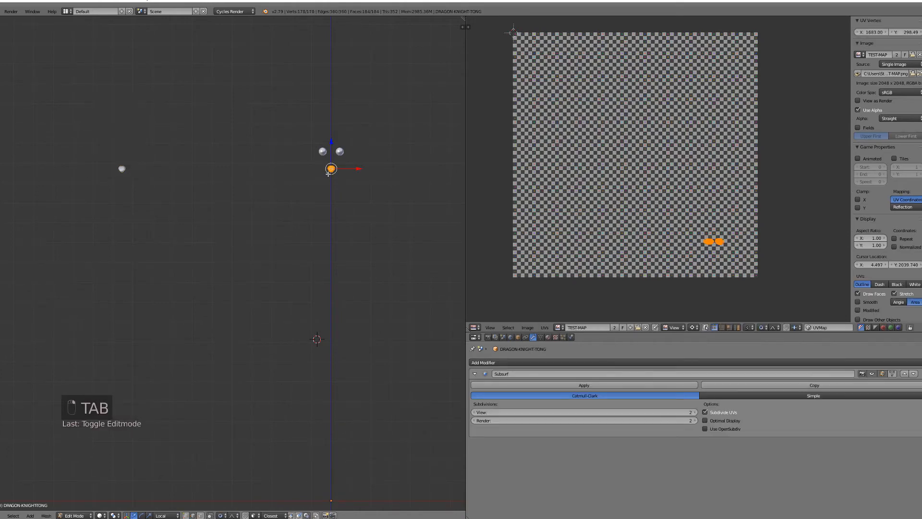
{"action": "key", "text": "Tab"}
Unhide all objects and delete all the separated low-poly character parts beside the sculpt
{"action": "scroll", "coordinate": [298, 192], "scroll_direction": "down", "scroll_amount": 4}
{"action": "key", "text": "alt+h"}
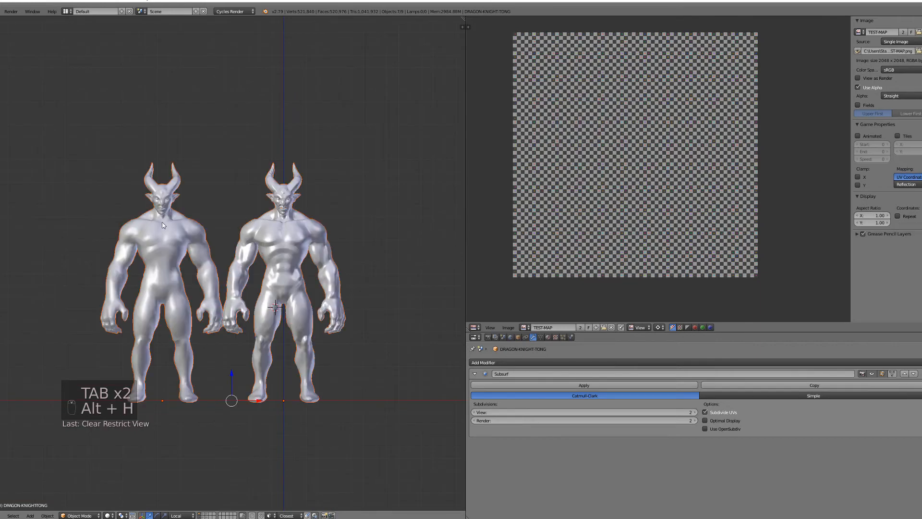
{"action": "key", "text": "a"}
{"action": "middle_click_drag", "start_coordinate": [122, 184], "coordinate": [206, 151], "text": "shift"}
{"action": "key", "text": "b"}
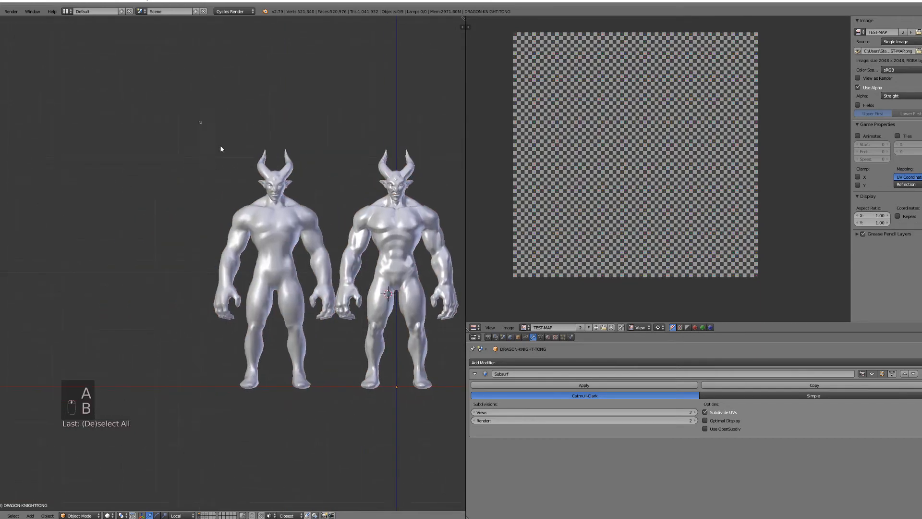
{"action": "left_click_drag", "start_coordinate": [200, 122], "coordinate": [324, 237]}
{"action": "key", "text": "z"}
{"action": "key", "text": "x"}
{"action": "left_click", "coordinate": [321, 236]}
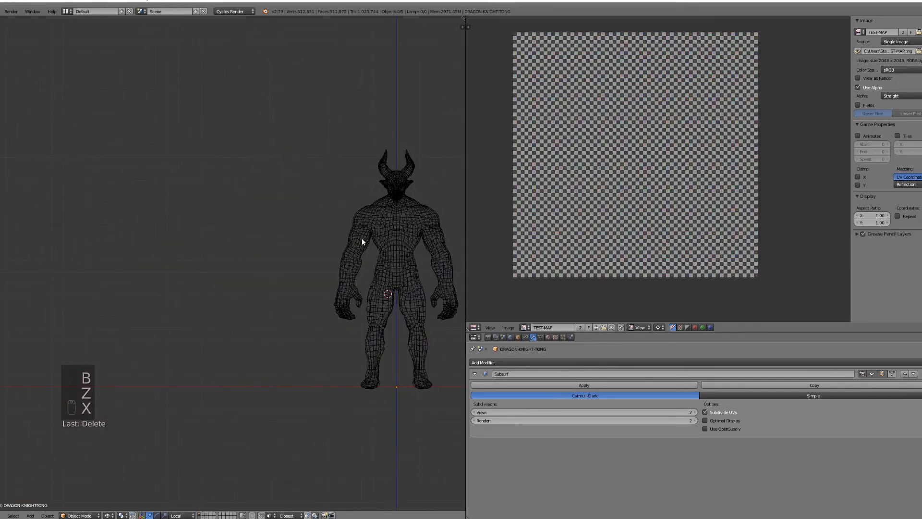
Select the sculpted DRAGON-KNIGHT in solid shading and set its Multires preview level to 1
{"action": "middle_click_drag", "start_coordinate": [362, 242], "coordinate": [255, 226], "text": "shift"}
{"action": "right_click", "coordinate": [255, 226]}
{"action": "key", "text": "z"}
{"action": "scroll", "coordinate": [269, 276], "scroll_direction": "up", "scroll_amount": 4}
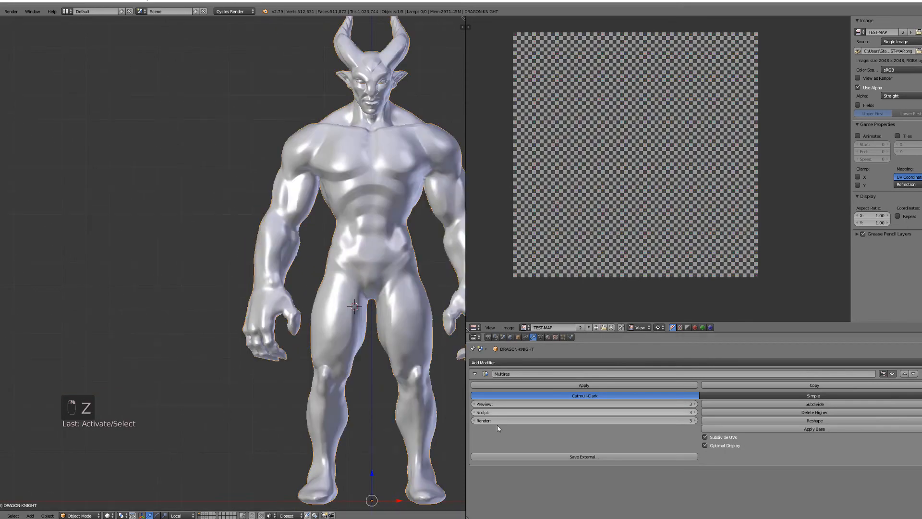
{"action": "left_click", "coordinate": [474, 404]}
{"action": "left_click", "coordinate": [474, 404]}
{"action": "middle_click_drag", "start_coordinate": [288, 302], "coordinate": [251, 324], "text": "shift"}
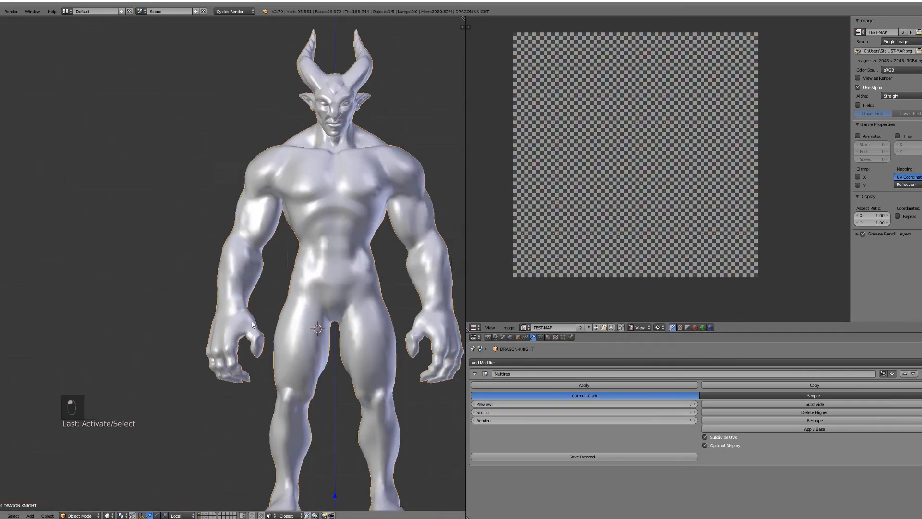
{"action": "scroll", "coordinate": [251, 324], "scroll_direction": "up", "scroll_amount": 1}
Examine the UV layouts of the sculpted body, the tongue and the upper teeth one by one in Edit Mode
{"action": "key", "text": "Tab"}
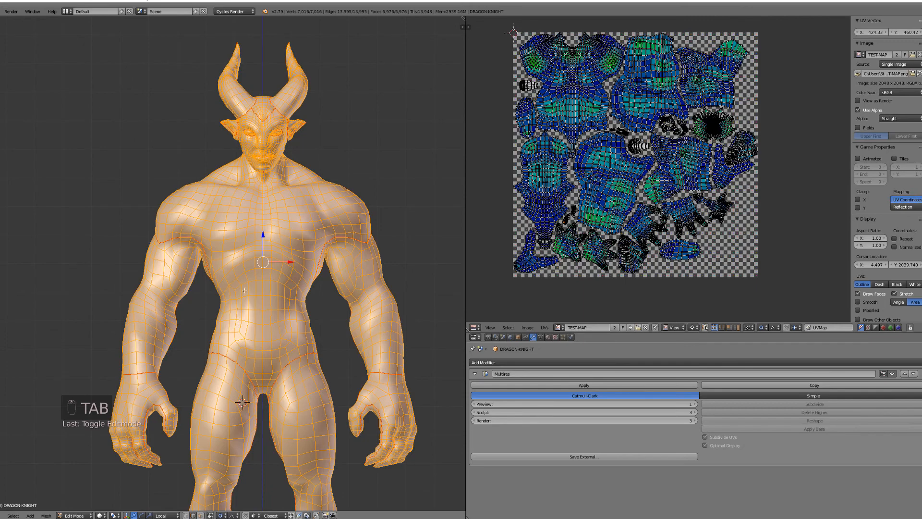
{"action": "key", "text": "Tab"}
{"action": "key", "text": "z"}
{"action": "right_click", "coordinate": [264, 157]}
{"action": "key", "text": "Tab"}
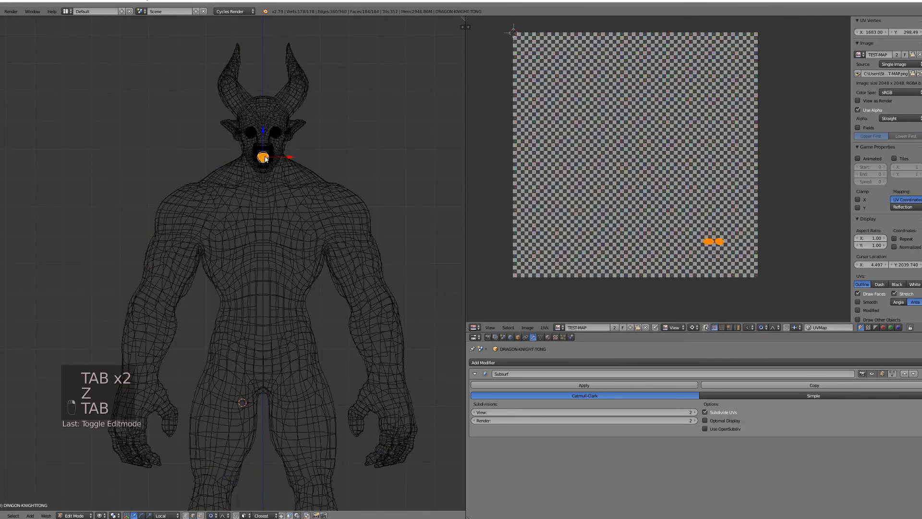
{"action": "key", "text": "Tab"}
{"action": "right_click", "coordinate": [271, 151]}
{"action": "key", "text": "Tab"}
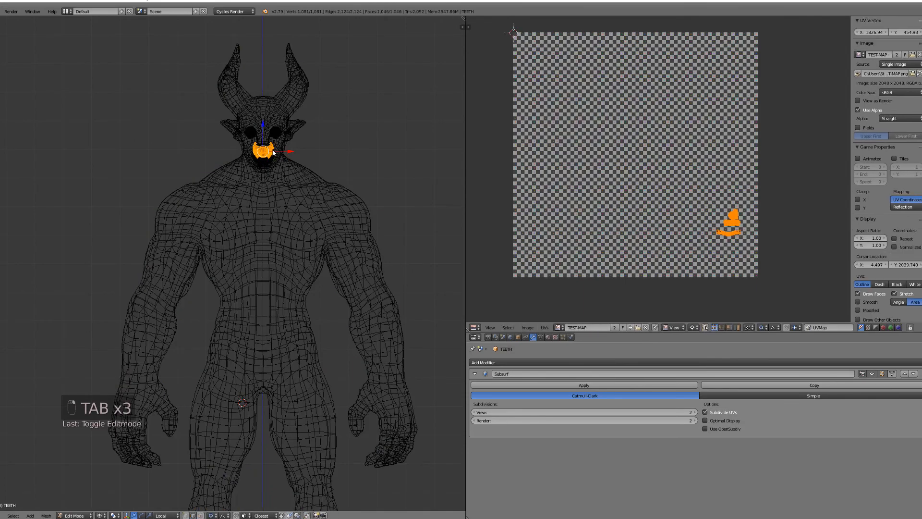